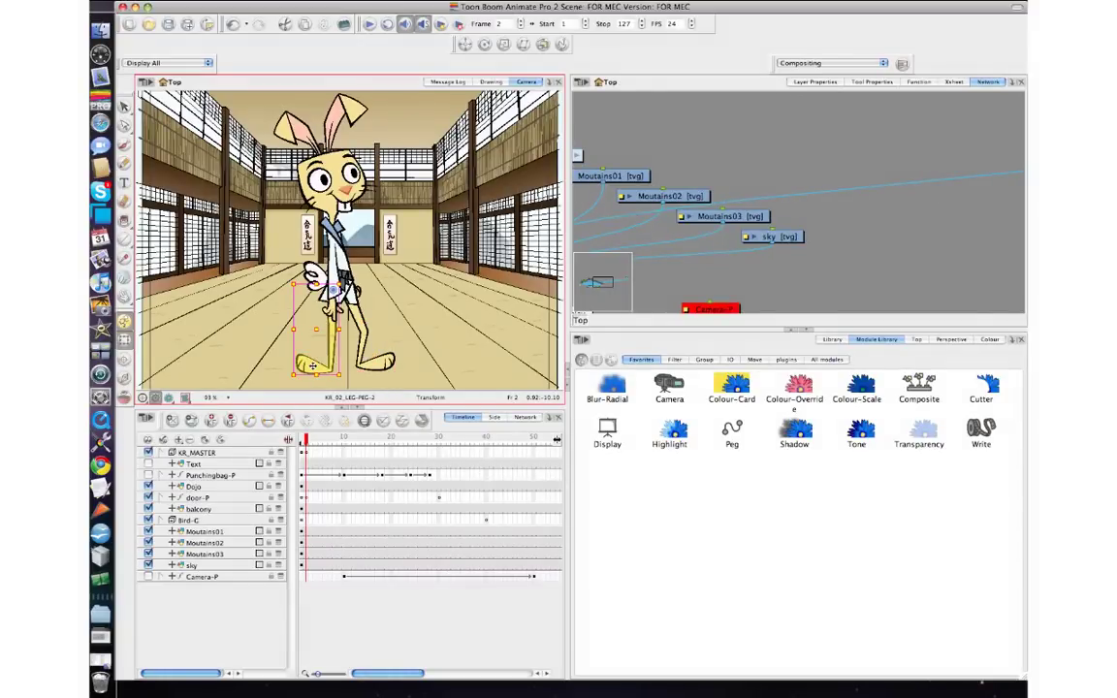
Select the rabbit's near leg peg and rotate the whole leg forward from the hip.
{"action": "key", "text": "4"}
{"action": "left_click", "coordinate": [353, 367]}
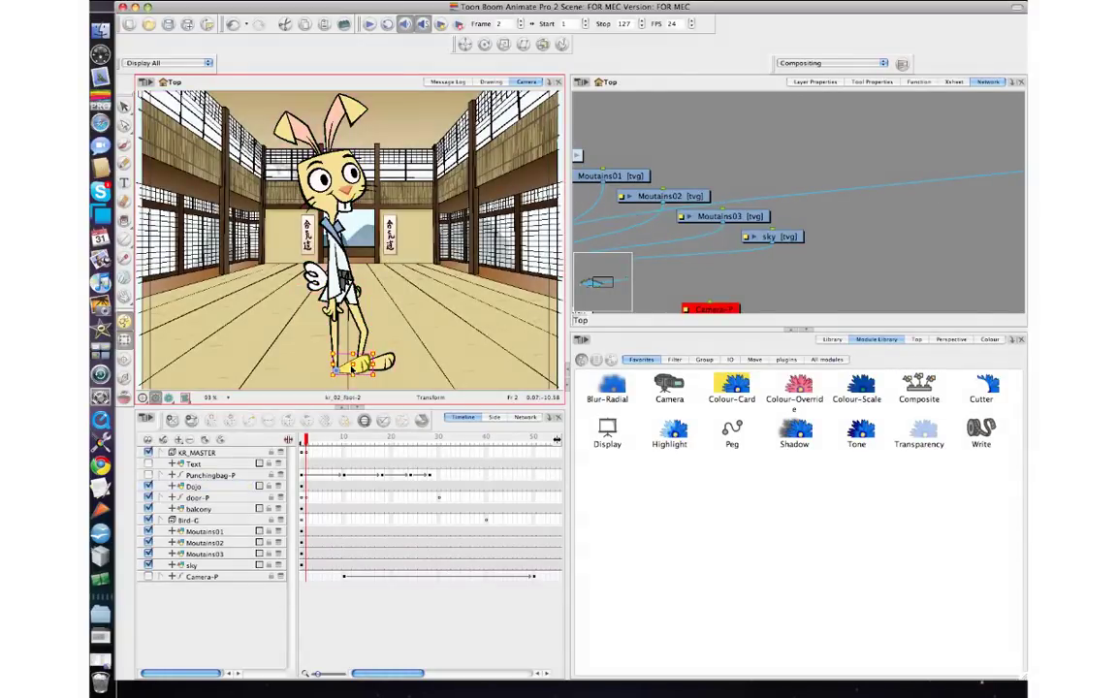
{"action": "key", "text": "b"}
{"action": "key", "text": "b"}
{"action": "key", "text": "b"}
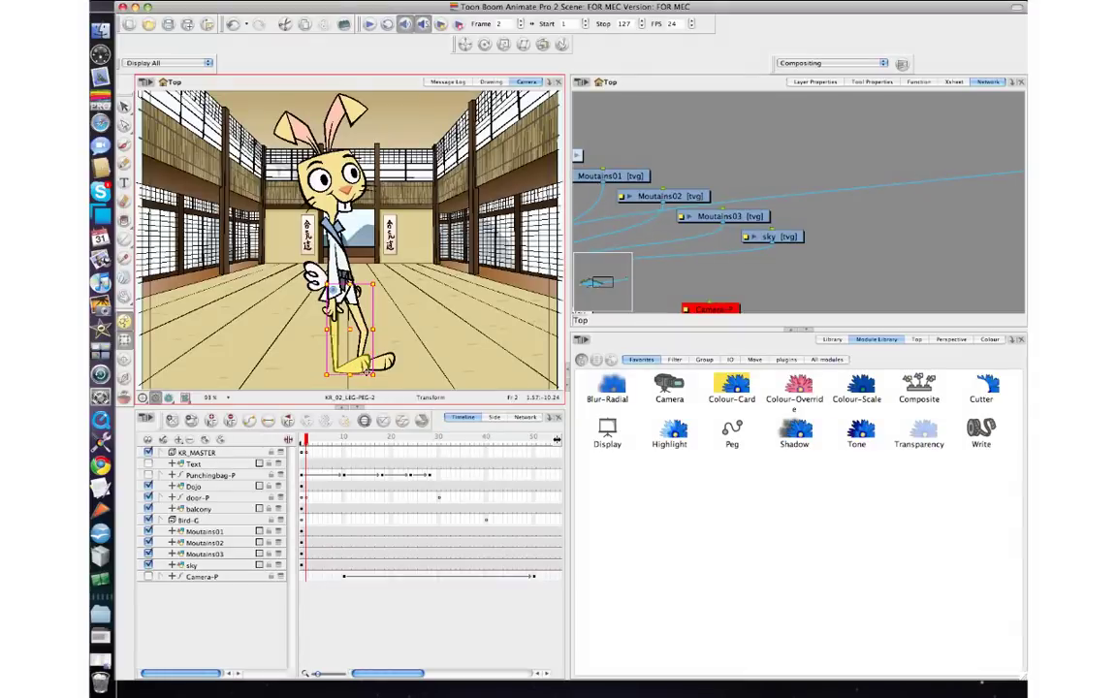
{"action": "left_click_drag", "start_coordinate": [380, 374], "coordinate": [400, 337]}
{"action": "left_click", "coordinate": [676, 287]}
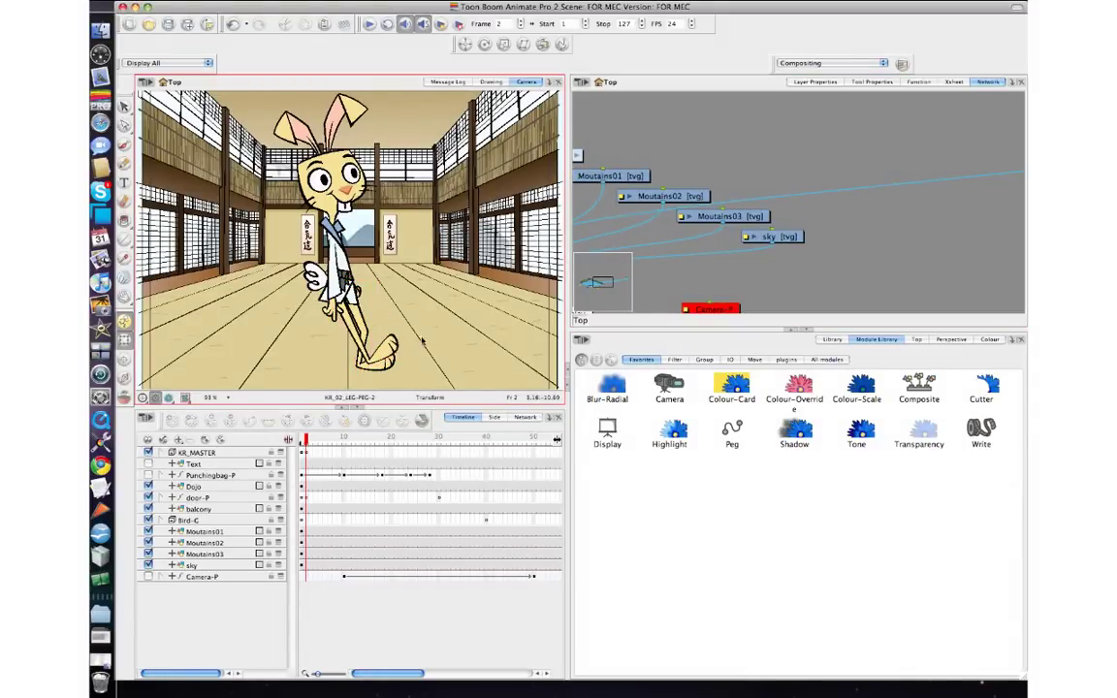
Bend the near leg's lower part backward at the knee and rotate the foot slightly at the ankle.
{"action": "left_click", "coordinate": [365, 349]}
{"action": "key", "text": "b"}
{"action": "left_click_drag", "start_coordinate": [413, 318], "coordinate": [367, 389]}
{"action": "key", "text": "b"}
{"action": "left_click", "coordinate": [379, 384]}
{"action": "left_click", "coordinate": [351, 374]}
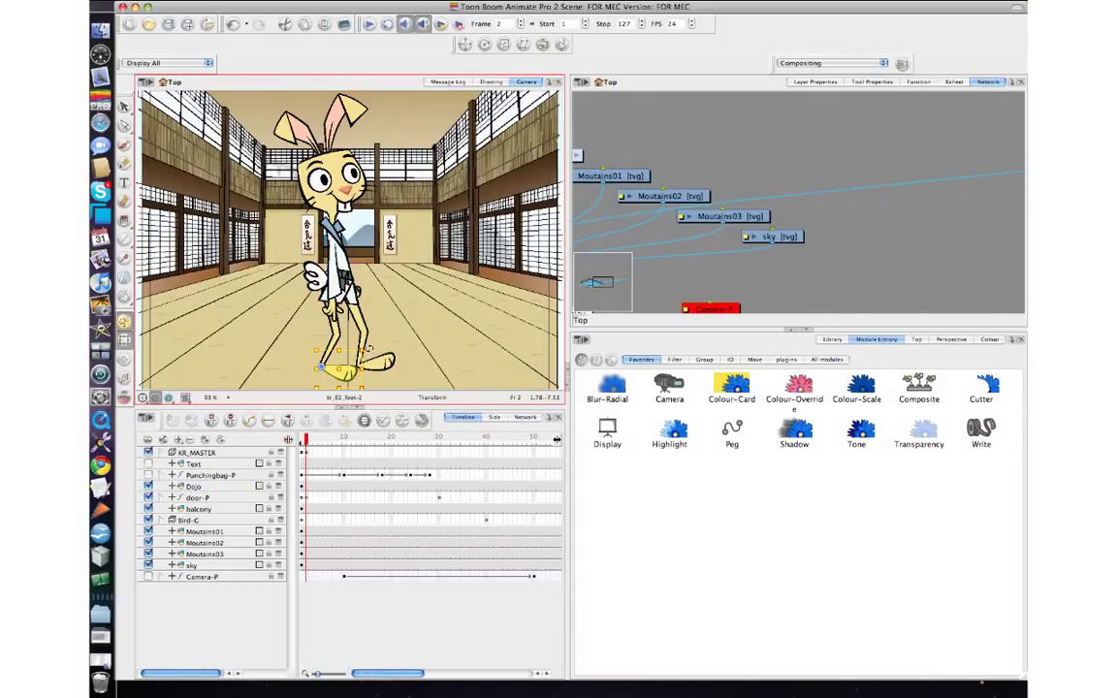
{"action": "left_click_drag", "start_coordinate": [370, 346], "coordinate": [365, 337]}
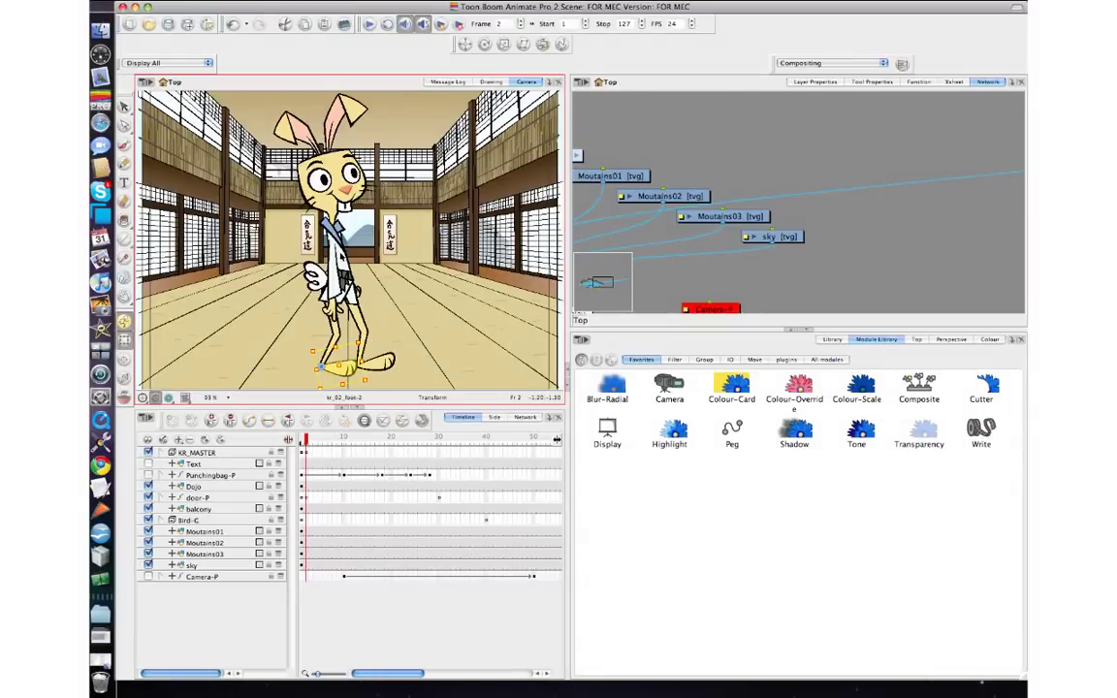
Tilt the rabbit's whole head forward and swing the near arm forward from the shoulder.
{"action": "left_click", "coordinate": [330, 179]}
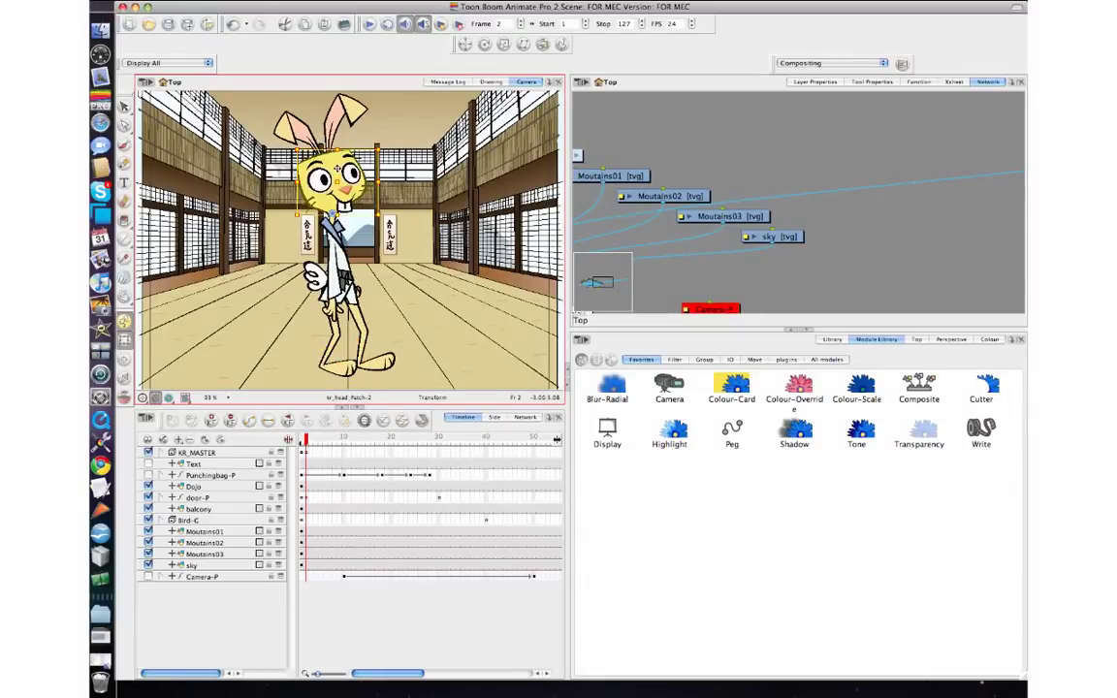
{"action": "left_click_drag", "start_coordinate": [388, 221], "coordinate": [384, 234]}
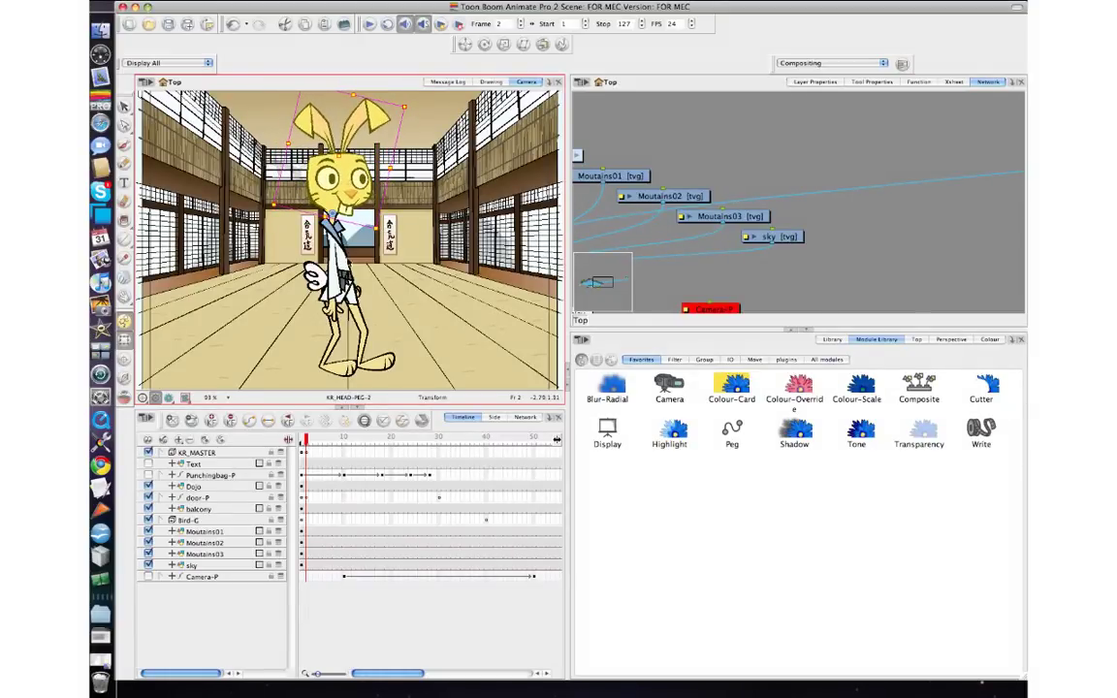
{"action": "left_click", "coordinate": [332, 272]}
{"action": "key", "text": "b"}
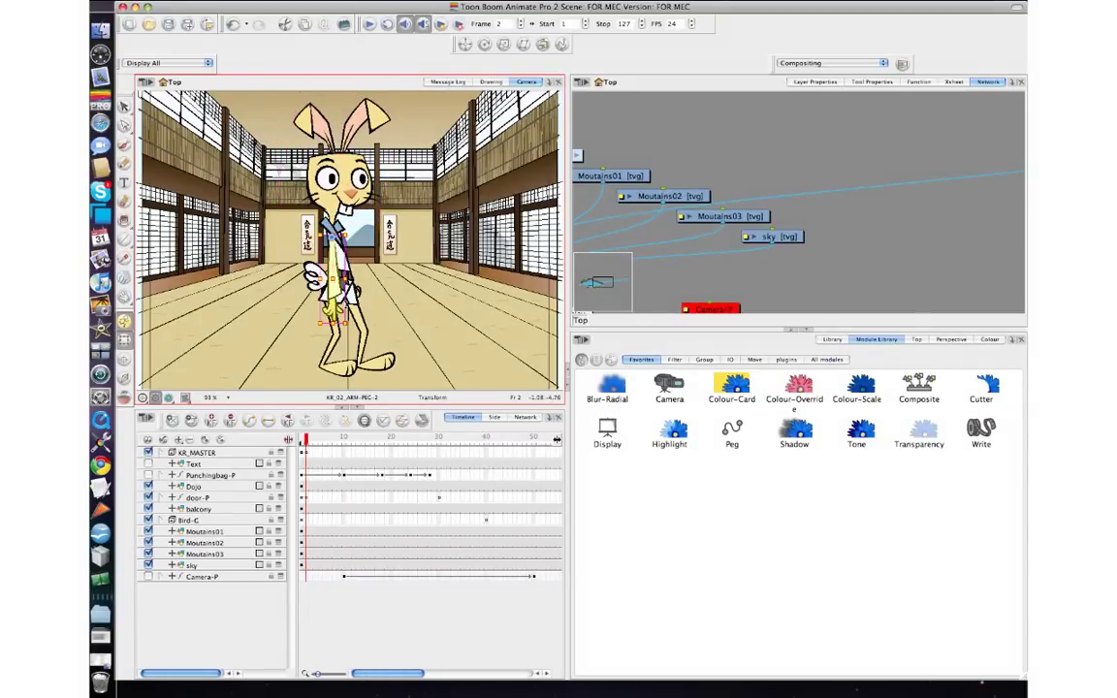
{"action": "left_click_drag", "start_coordinate": [327, 312], "coordinate": [387, 276]}
Raise the near forearm slightly at the elbow and swap the open hand drawing for a closed one.
{"action": "left_click", "coordinate": [379, 271]}
{"action": "left_click", "coordinate": [369, 275]}
{"action": "left_click", "coordinate": [385, 293], "text": "shift"}
{"action": "key", "text": "b"}
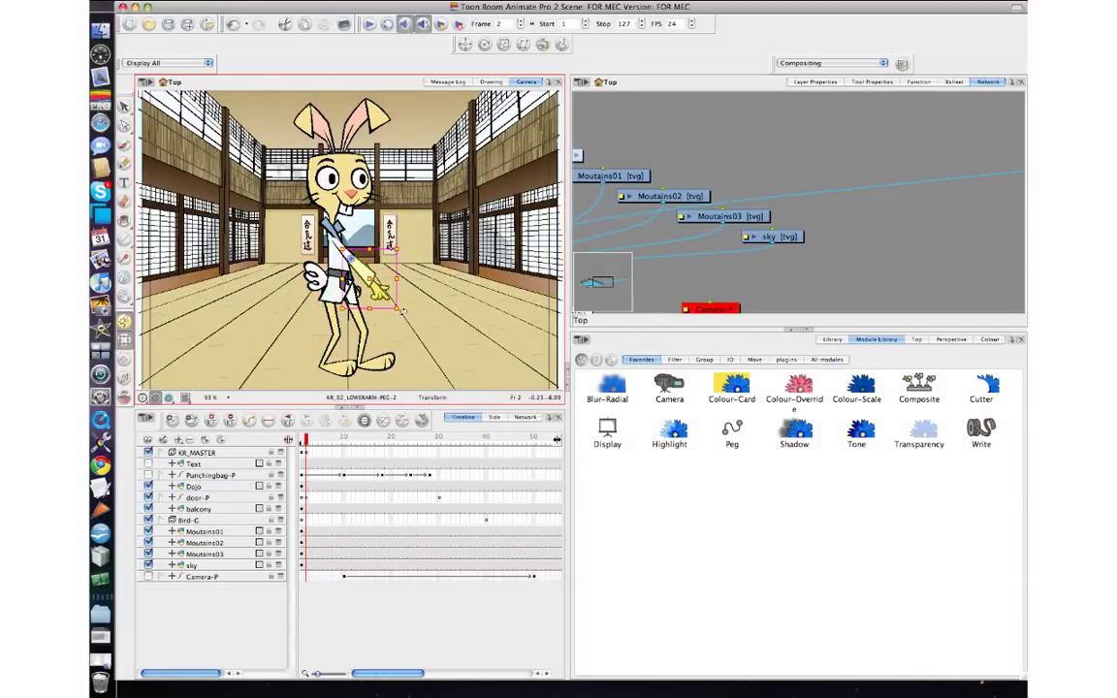
{"action": "left_click_drag", "start_coordinate": [402, 312], "coordinate": [409, 299]}
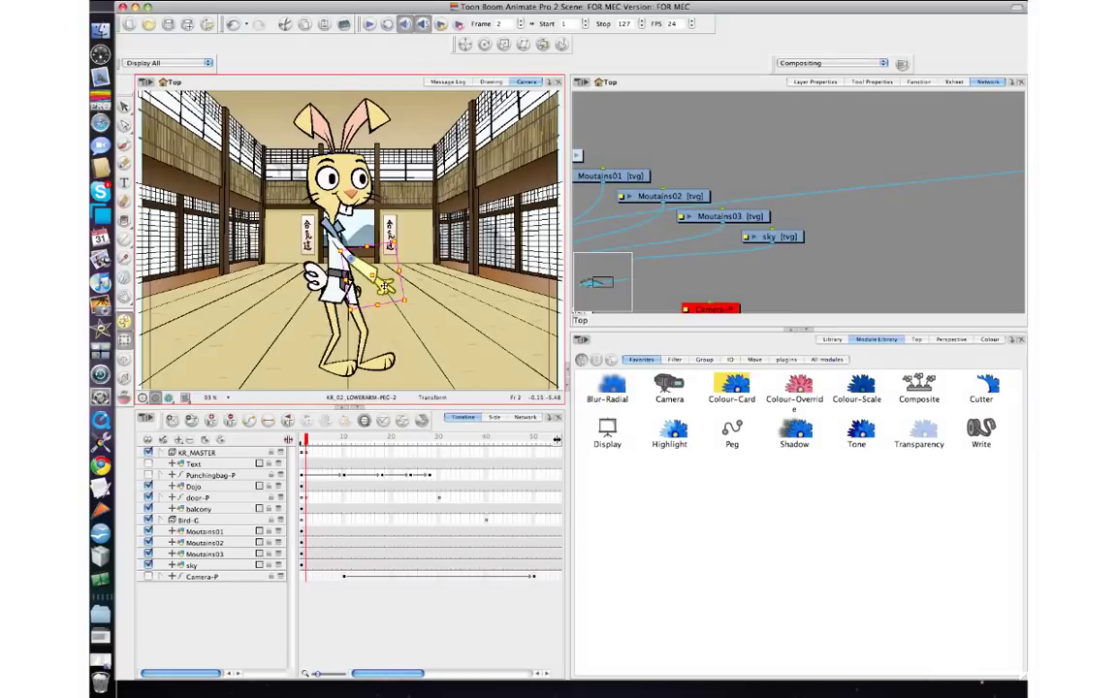
{"action": "left_click", "coordinate": [384, 286]}
{"action": "key", "text": "["}
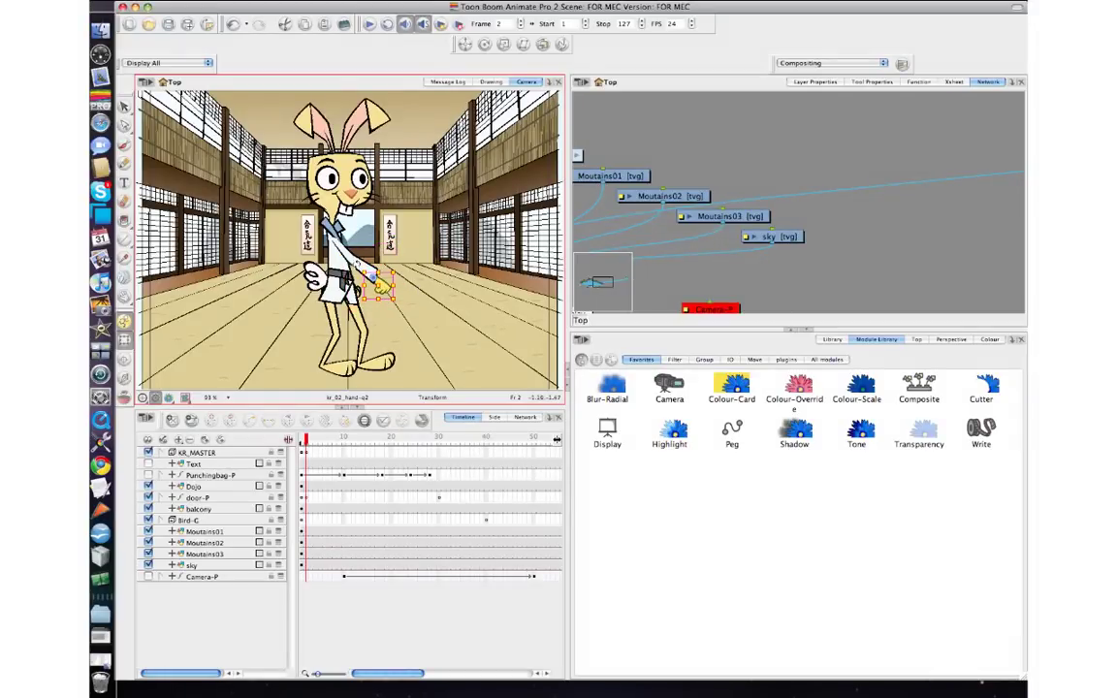
Select the far arm's peg through its hand and rotate the whole arm forward from the shoulder.
{"action": "key", "text": "minus"}
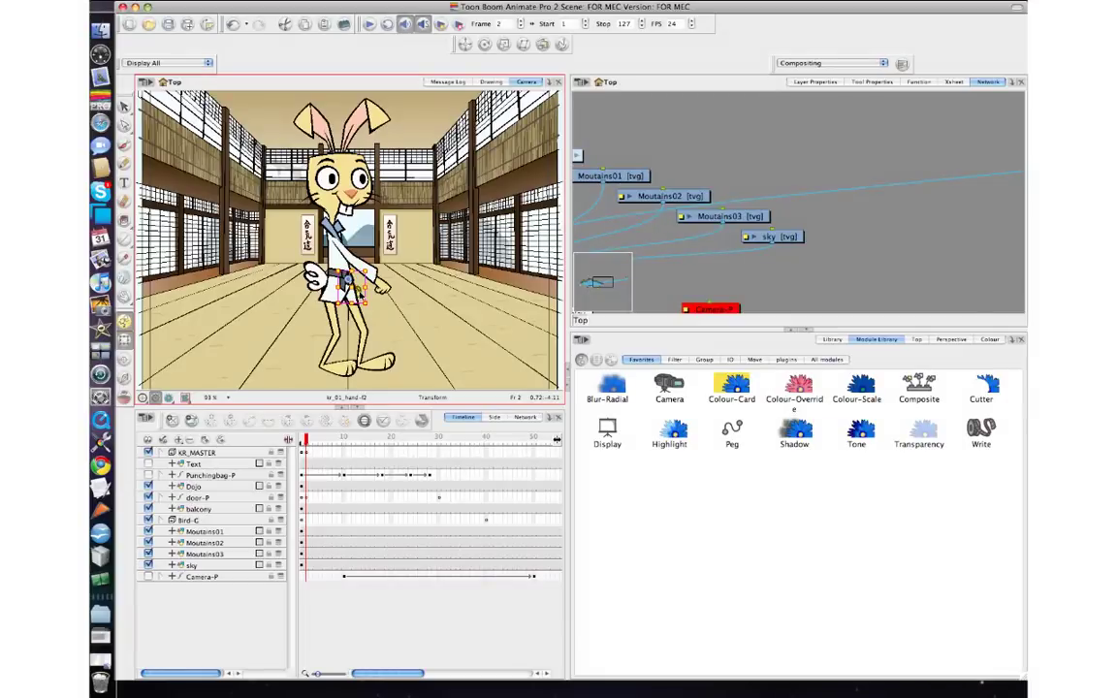
{"action": "key", "text": "b"}
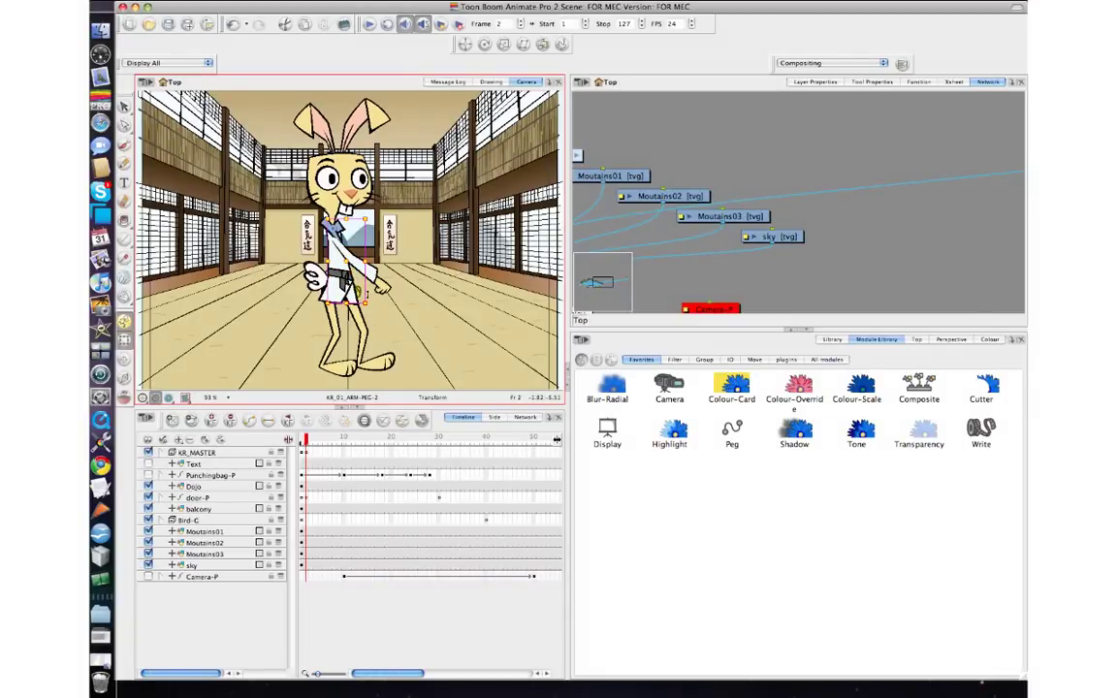
{"action": "left_click_drag", "start_coordinate": [369, 301], "coordinate": [335, 260]}
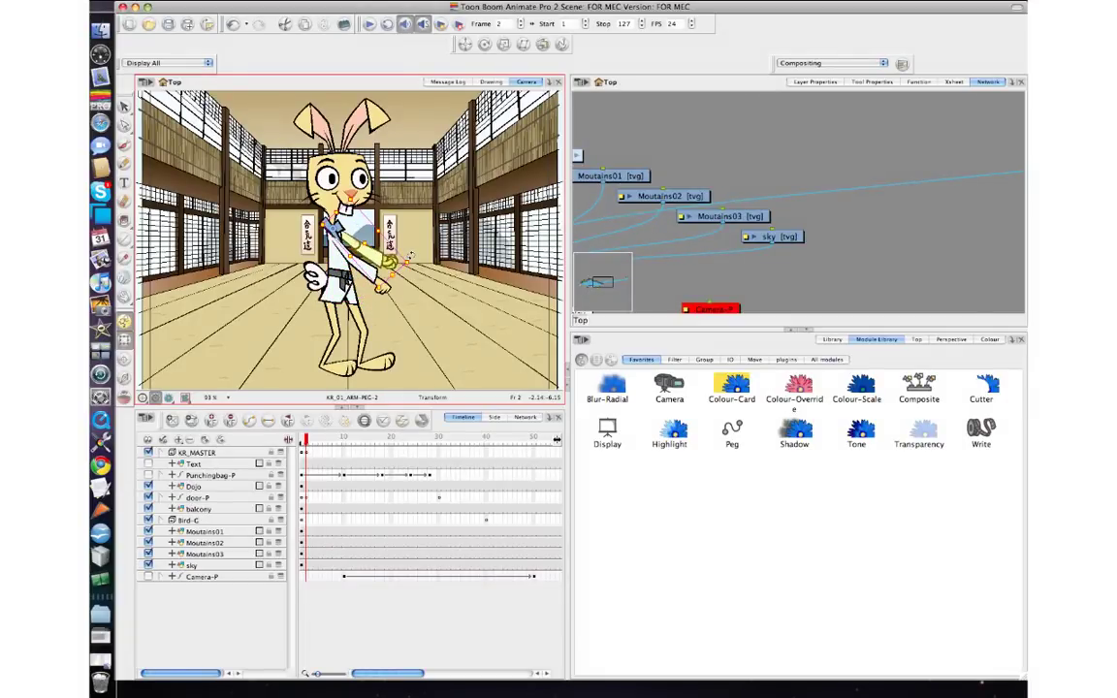
Select the far arm's forearm drawing at the elbow and locate its module in the network.
{"action": "scroll", "coordinate": [377, 257], "scroll_direction": "up", "scroll_amount": 8}
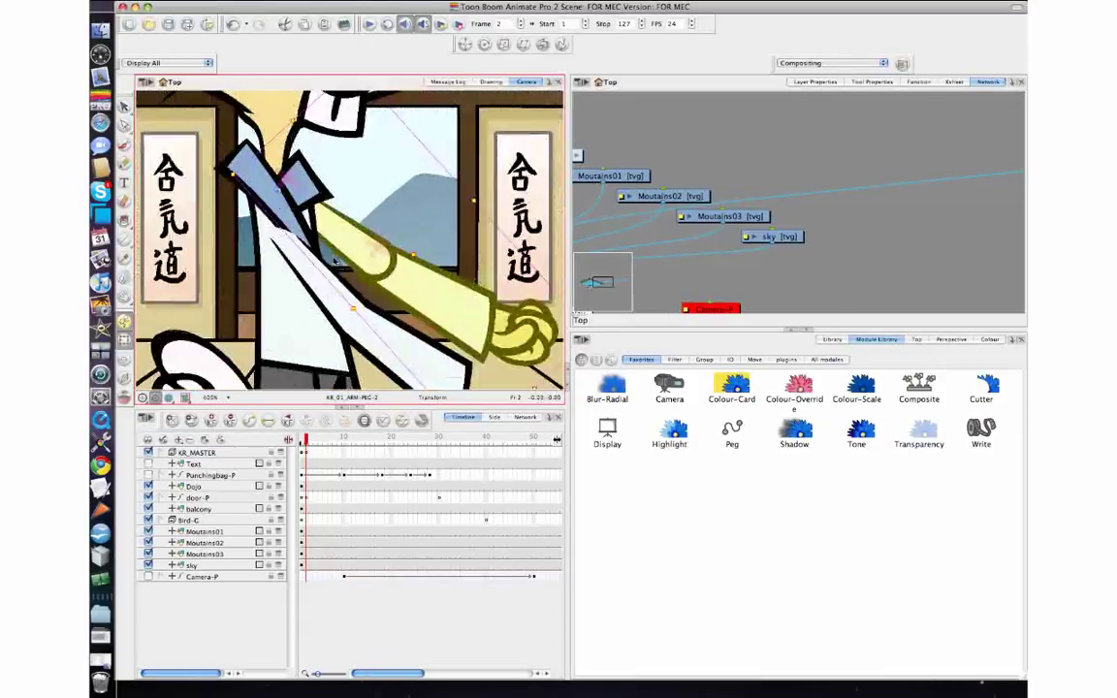
{"action": "left_click", "coordinate": [637, 279]}
{"action": "left_click", "coordinate": [392, 276]}
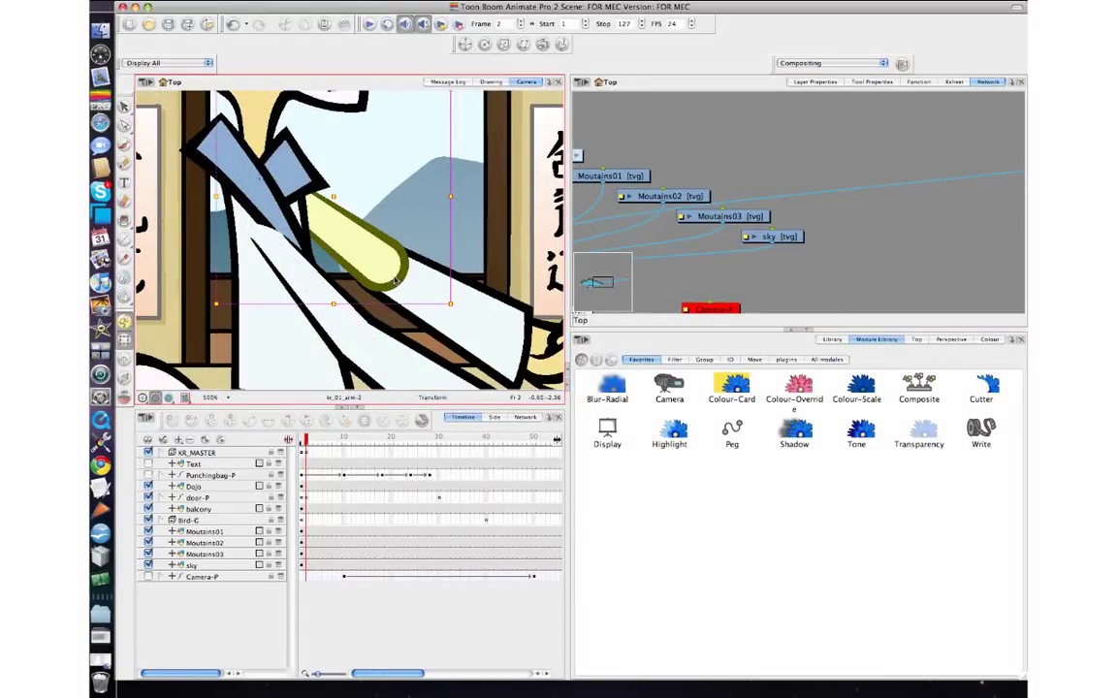
{"action": "left_click", "coordinate": [422, 279]}
{"action": "left_click", "coordinate": [422, 282]}
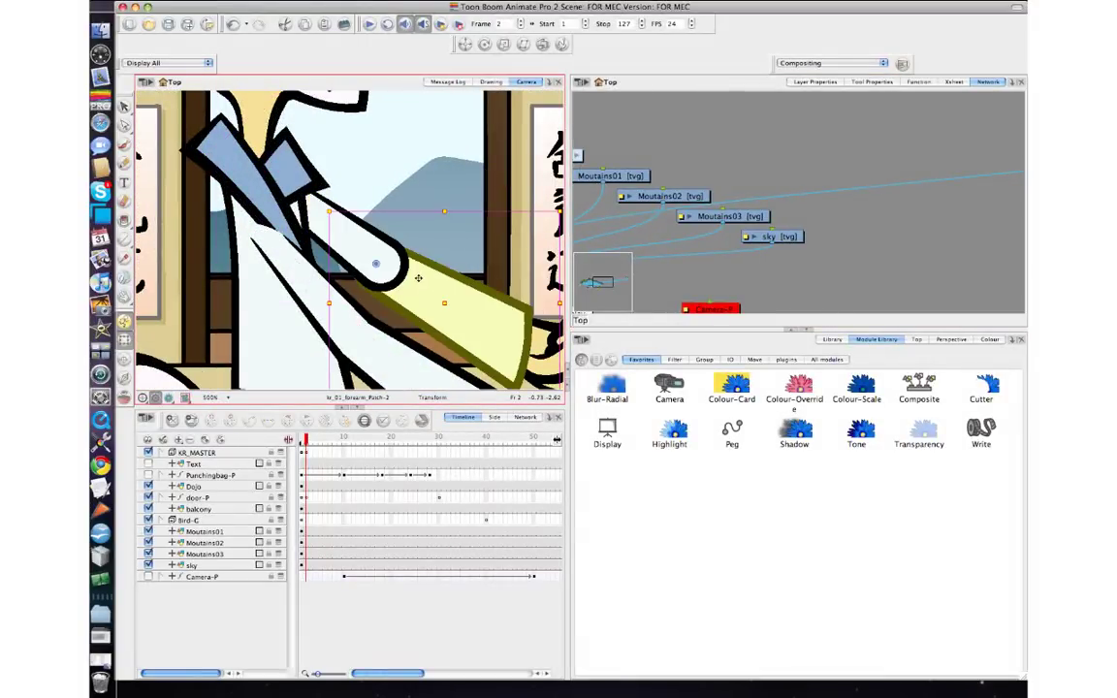
{"action": "left_click", "coordinate": [667, 248]}
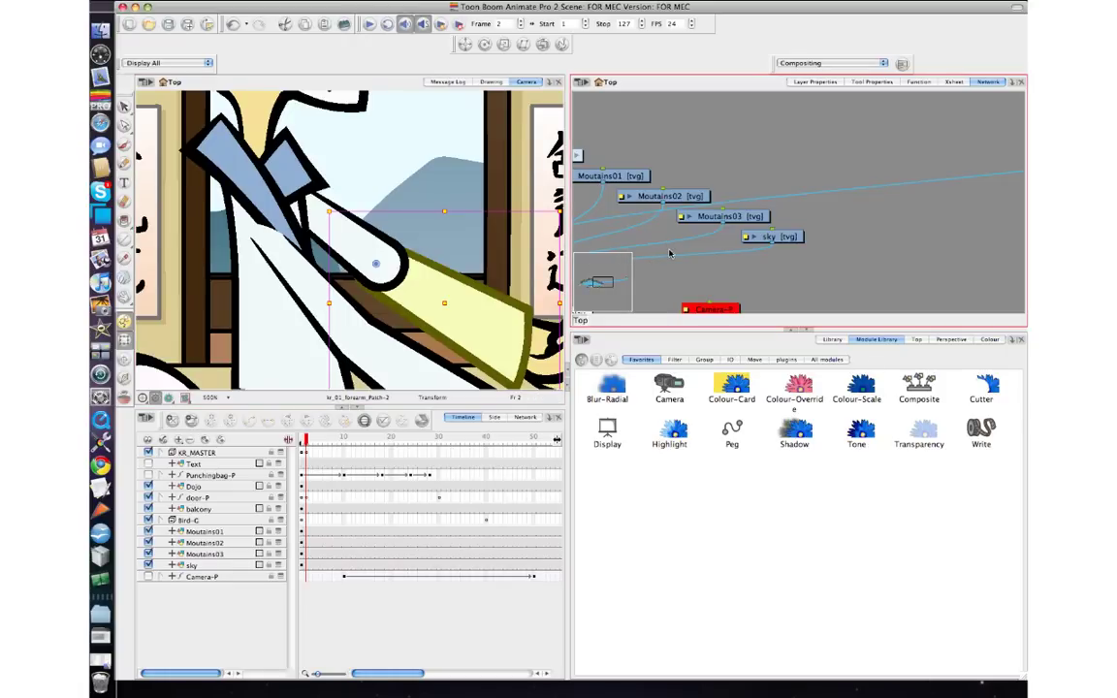
{"action": "key", "text": "o"}
{"action": "scroll", "coordinate": [720, 249], "scroll_direction": "up", "scroll_amount": 3}
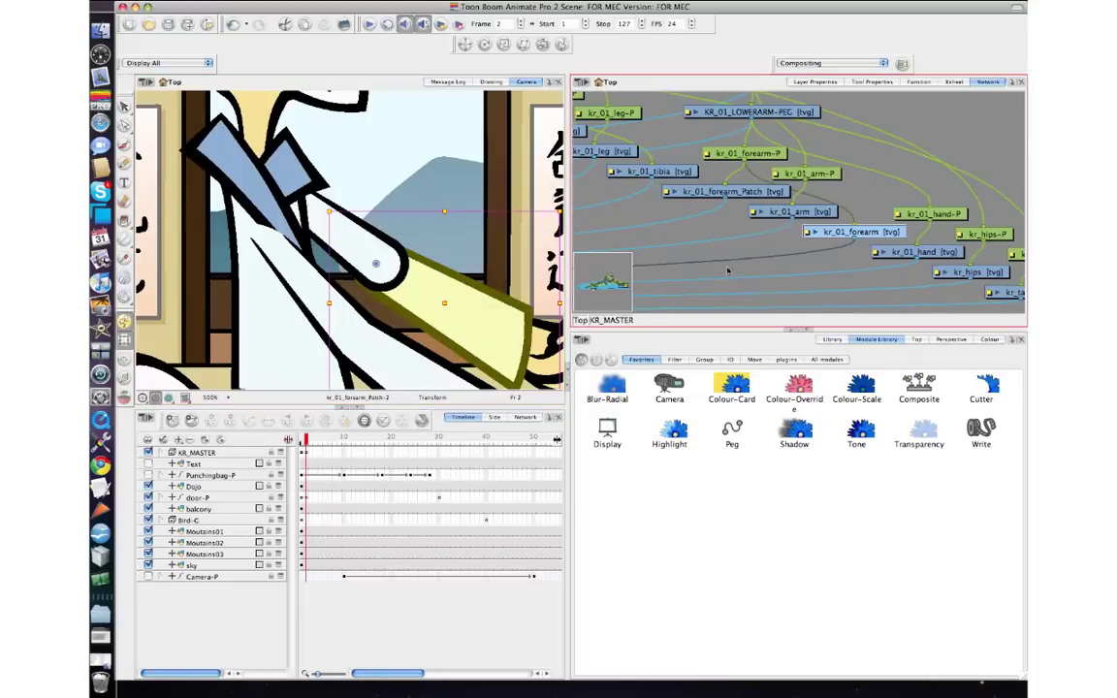
Add an Overlay-Layer module to the KR_MASTER network near the far arm's drawing modules.
{"action": "left_click_drag", "start_coordinate": [728, 270], "coordinate": [795, 248]}
{"action": "mouse_move", "coordinate": [727, 248]}
{"action": "left_mouse_down"}
{"action": "mouse_move", "coordinate": [800, 221]}
{"action": "mouse_move", "coordinate": [790, 239]}
{"action": "mouse_move", "coordinate": [825, 244]}
{"action": "mouse_move", "coordinate": [784, 244]}
{"action": "mouse_move", "coordinate": [806, 244]}
{"action": "left_mouse_up"}
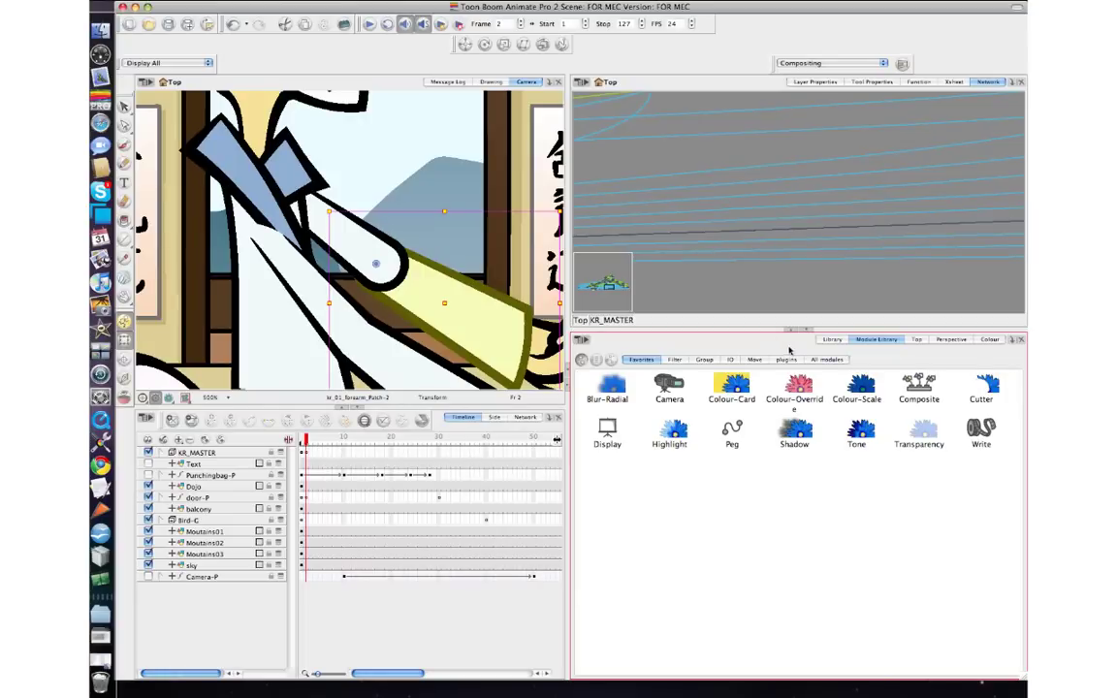
{"action": "left_click", "coordinate": [821, 359]}
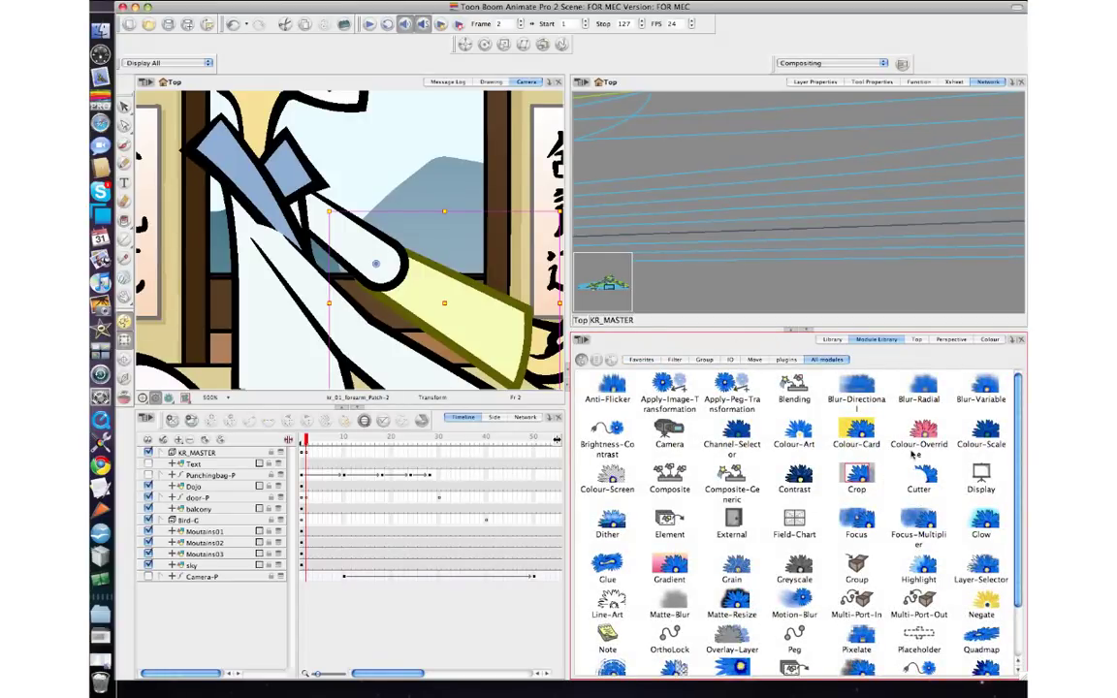
{"action": "scroll", "coordinate": [799, 566], "scroll_direction": "down", "scroll_amount": 2}
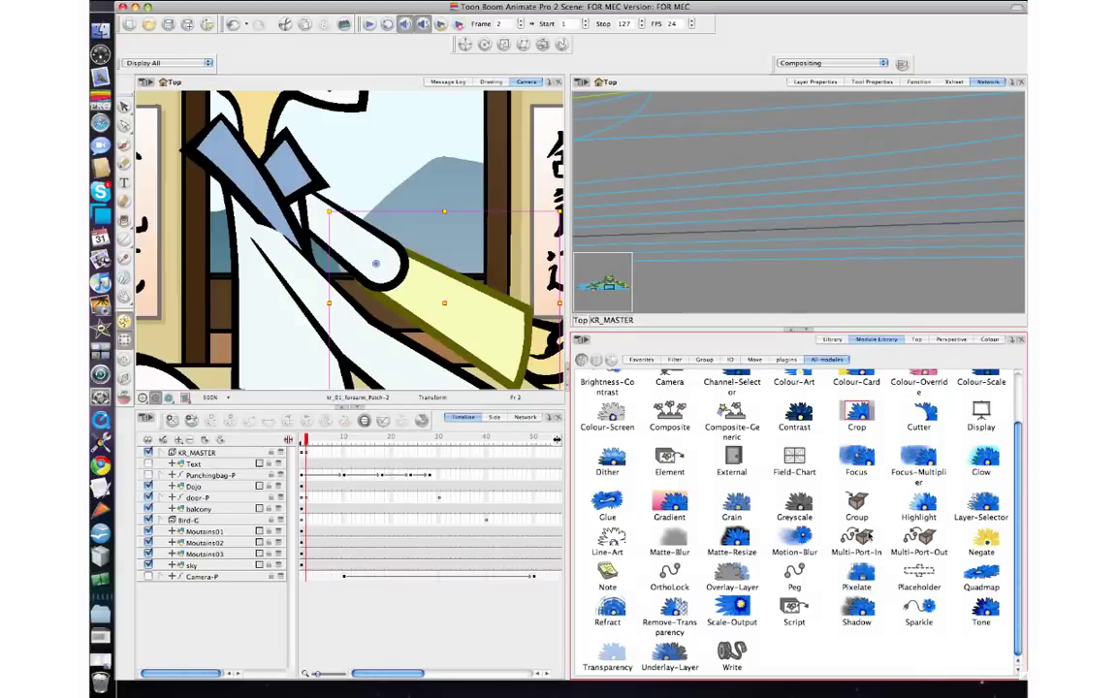
{"action": "left_click_drag", "start_coordinate": [731, 577], "coordinate": [901, 268]}
Connect the far forearm drawing module to the input of the Overlay-Layer module.
{"action": "left_click", "coordinate": [969, 251]}
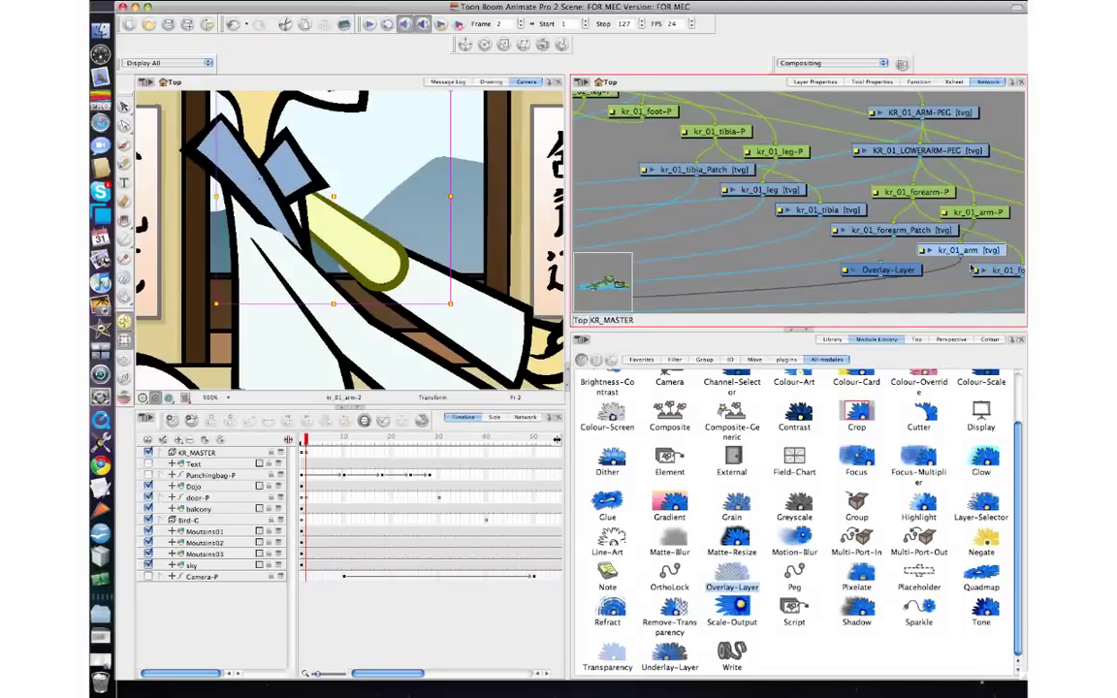
{"action": "left_click", "coordinate": [488, 343]}
{"action": "left_click_drag", "start_coordinate": [897, 271], "coordinate": [888, 291]}
{"action": "left_click", "coordinate": [889, 291]}
Connect the Overlay-Layer module's output to the character's composite module, in front of the arm layers.
{"action": "scroll", "coordinate": [810, 293], "scroll_direction": "down", "scroll_amount": 6}
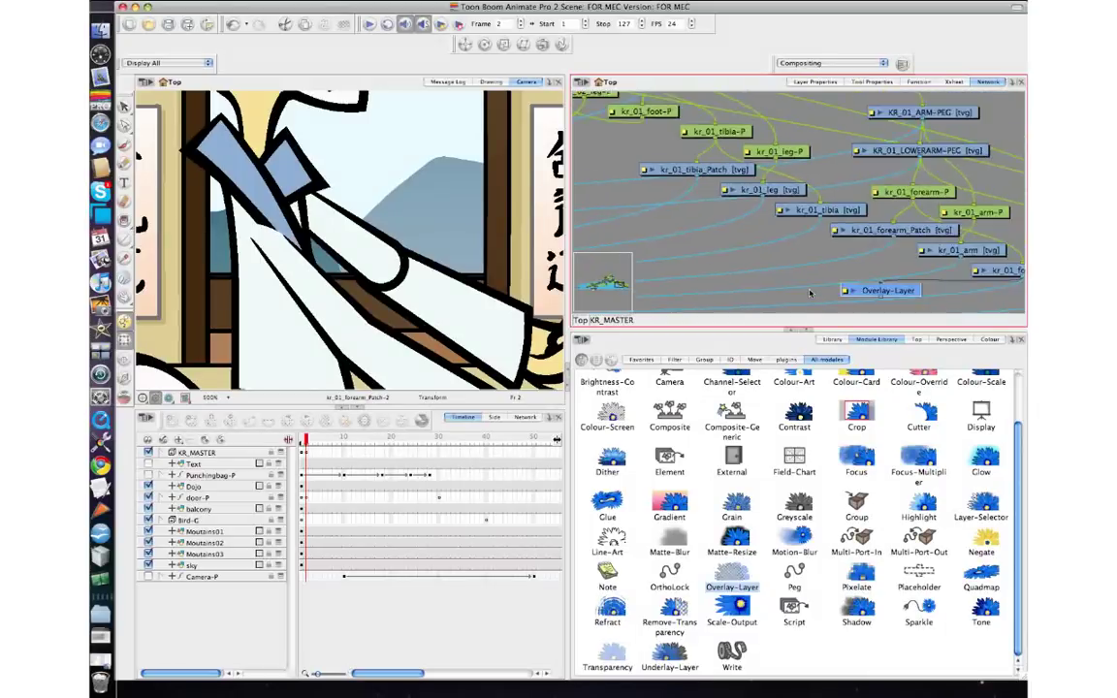
{"action": "left_click_drag", "start_coordinate": [759, 285], "coordinate": [916, 237]}
{"action": "mouse_move", "coordinate": [622, 233]}
{"action": "left_mouse_down"}
{"action": "mouse_move", "coordinate": [955, 232]}
{"action": "mouse_move", "coordinate": [703, 272]}
{"action": "left_mouse_up"}
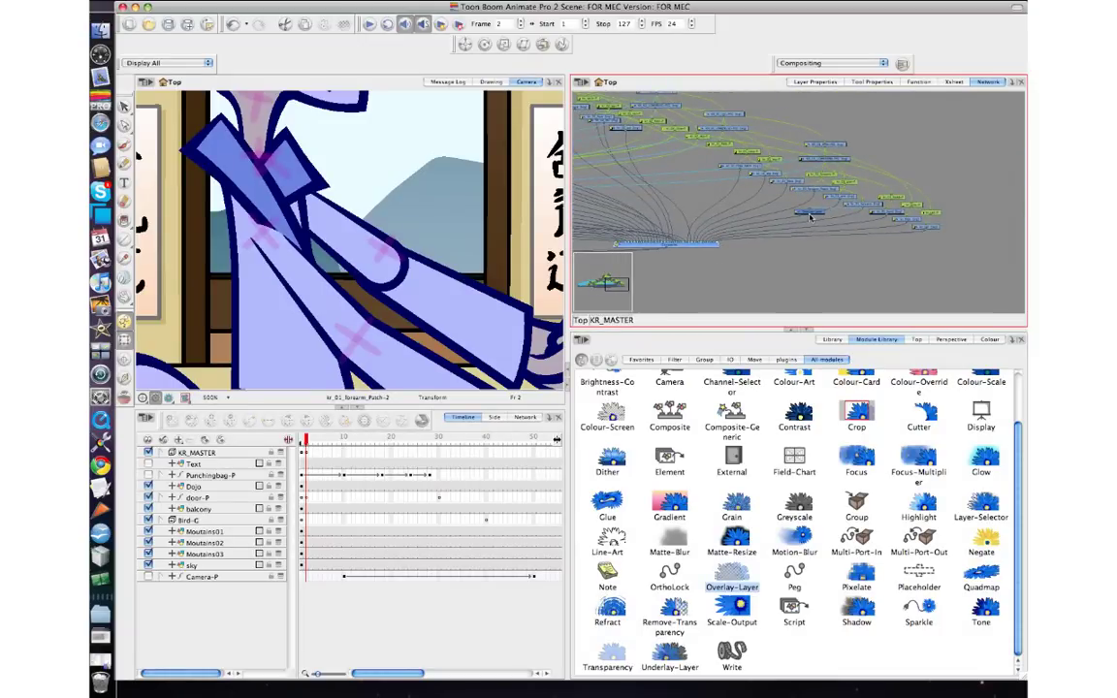
{"action": "left_click_drag", "start_coordinate": [811, 215], "coordinate": [690, 242]}
Open the far forearm drawing for editing, select its outline and bring up its overlay art.
{"action": "left_click", "coordinate": [488, 81]}
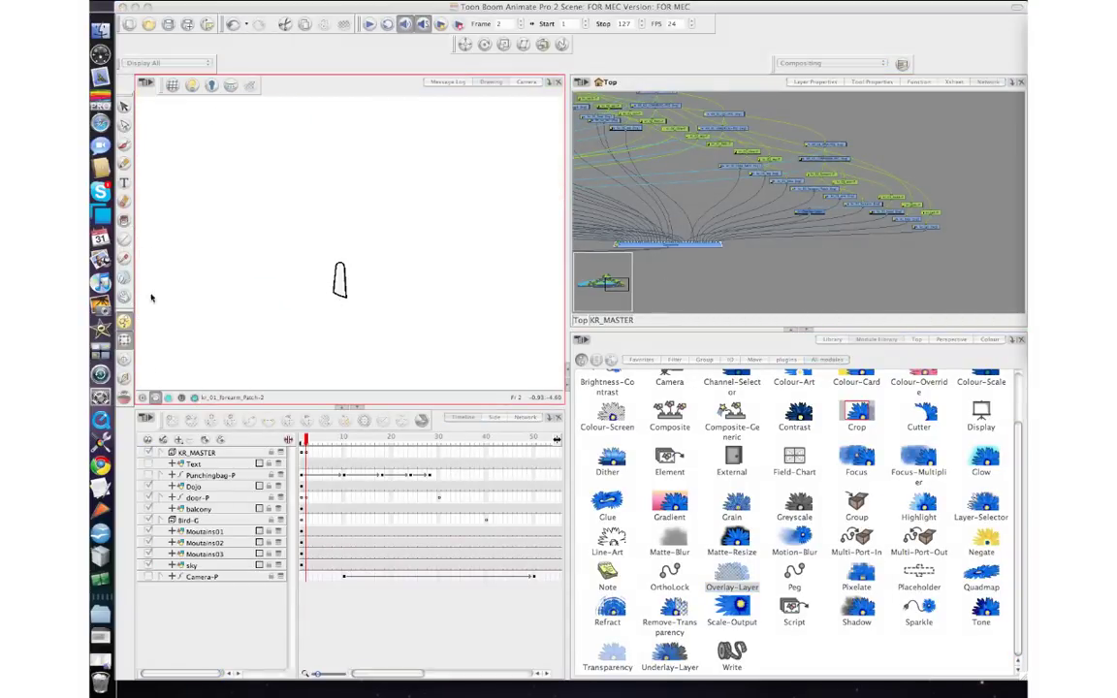
{"action": "left_click", "coordinate": [124, 106]}
{"action": "left_click", "coordinate": [125, 106]}
{"action": "left_click", "coordinate": [165, 108]}
{"action": "left_click", "coordinate": [343, 271]}
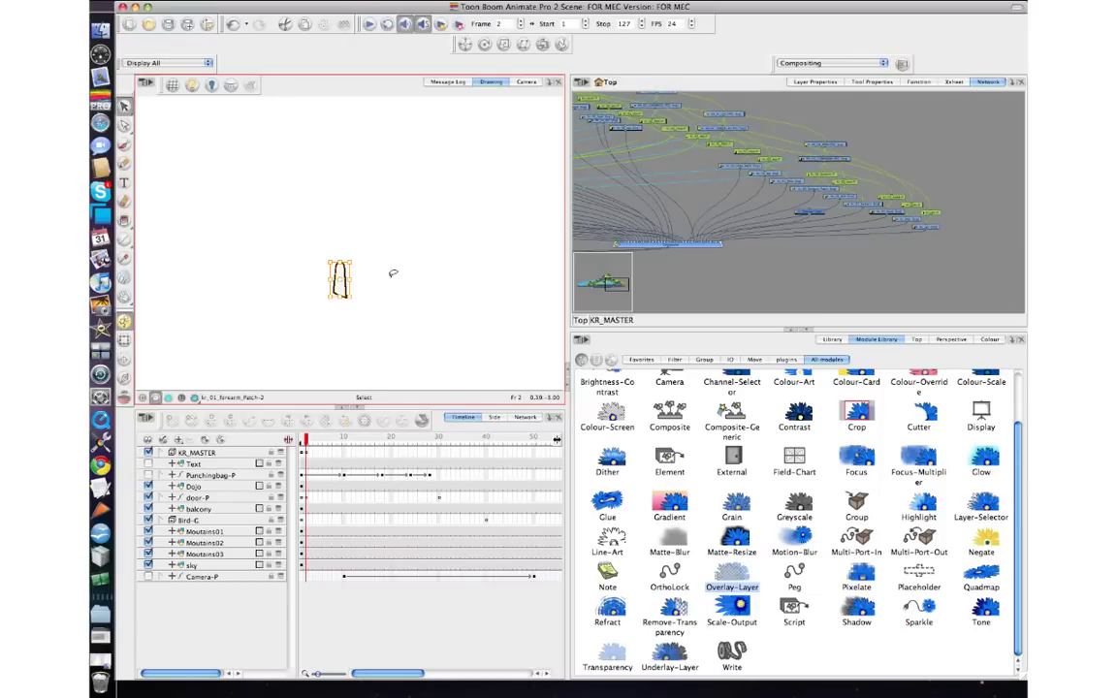
{"action": "key", "text": "Delete"}
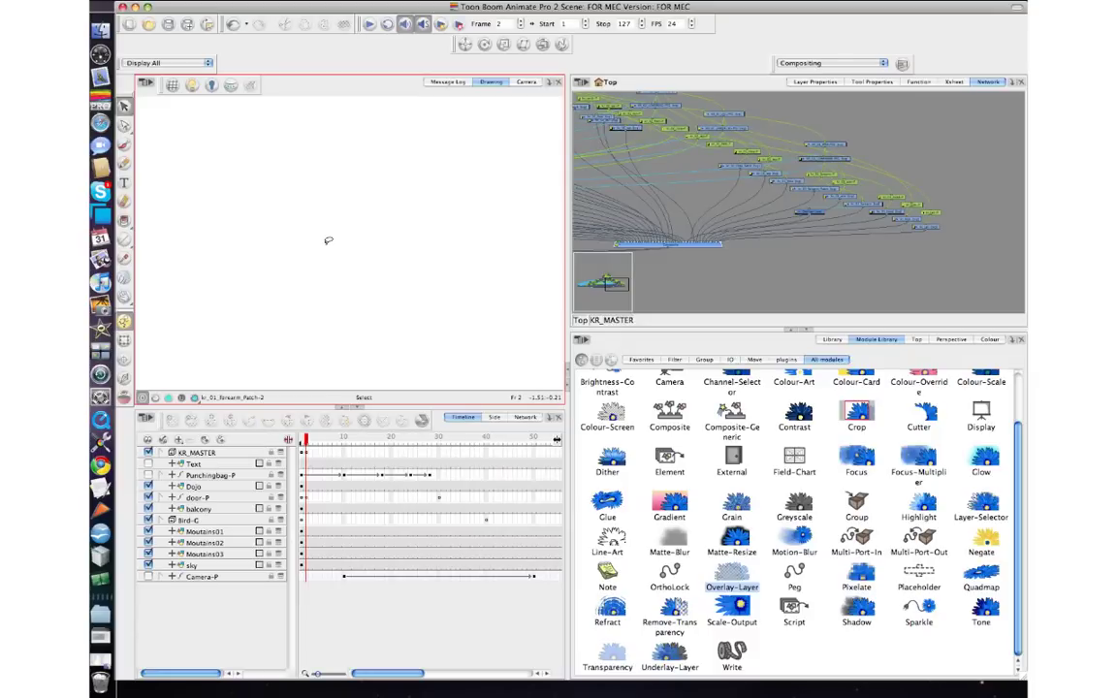
Copy the forearm drawing's colour fill and paste it into the overlay art.
{"action": "left_click", "coordinate": [156, 397]}
{"action": "key", "text": "super+a"}
{"action": "key", "text": "super+c"}
{"action": "left_click", "coordinate": [142, 398]}
{"action": "key", "text": "ctrl+z"}
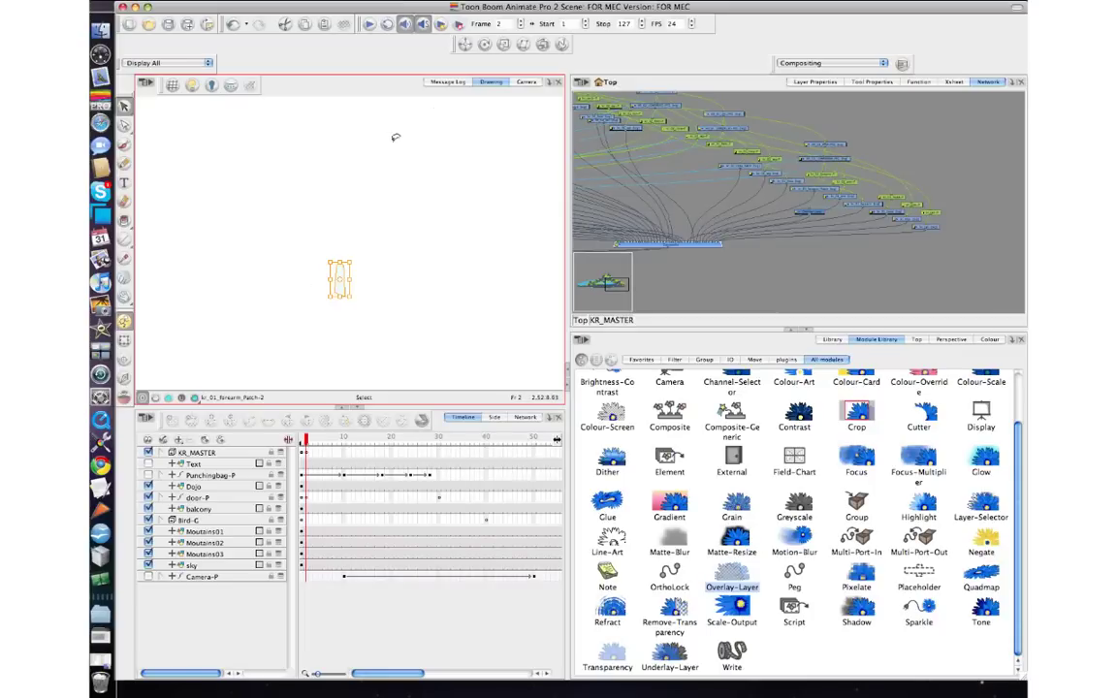
Return to the camera view and nudge the far forearm slightly at the elbow with the Transform tool.
{"action": "left_click", "coordinate": [527, 82]}
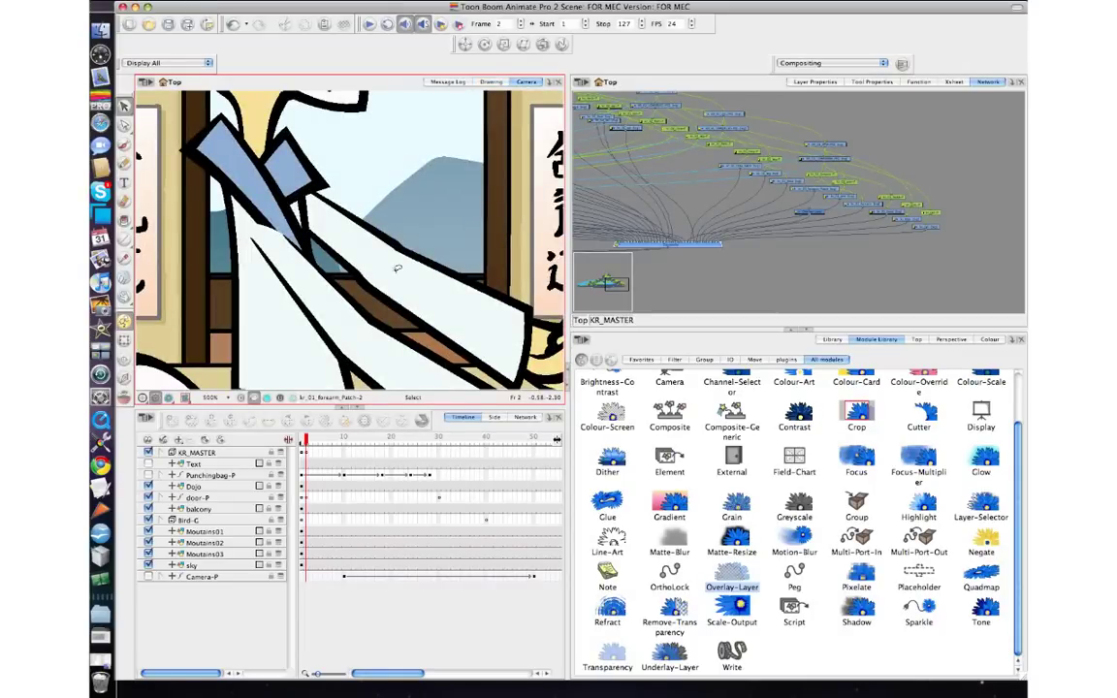
{"action": "left_click", "coordinate": [125, 340]}
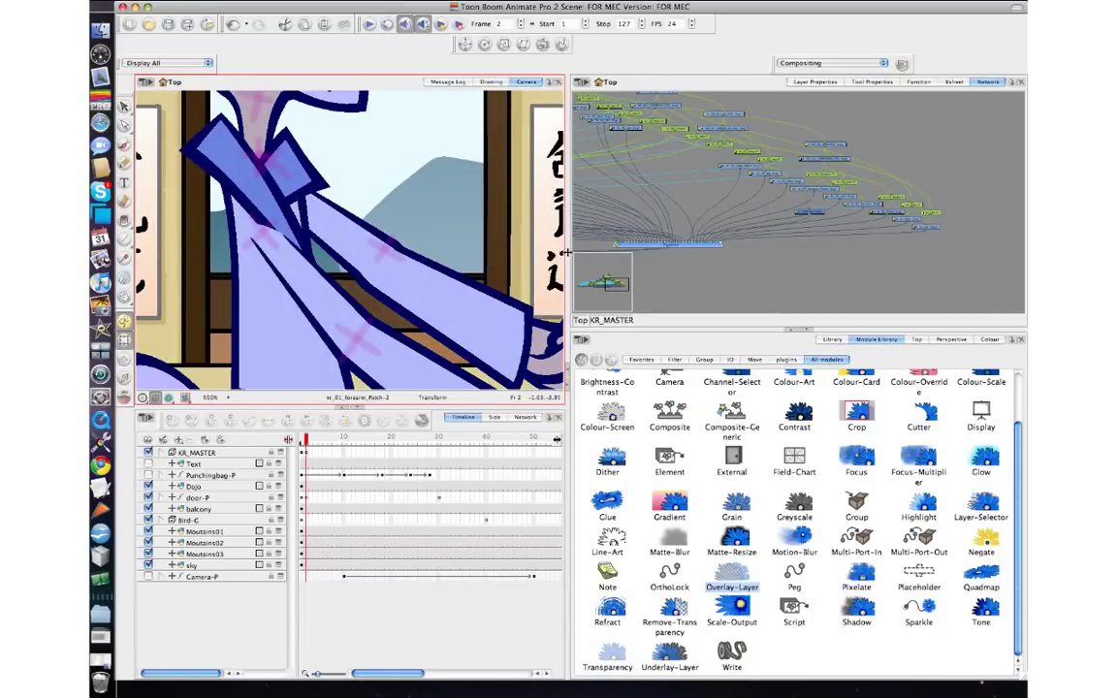
{"action": "left_click", "coordinate": [436, 286]}
{"action": "left_click_drag", "start_coordinate": [447, 295], "coordinate": [448, 292]}
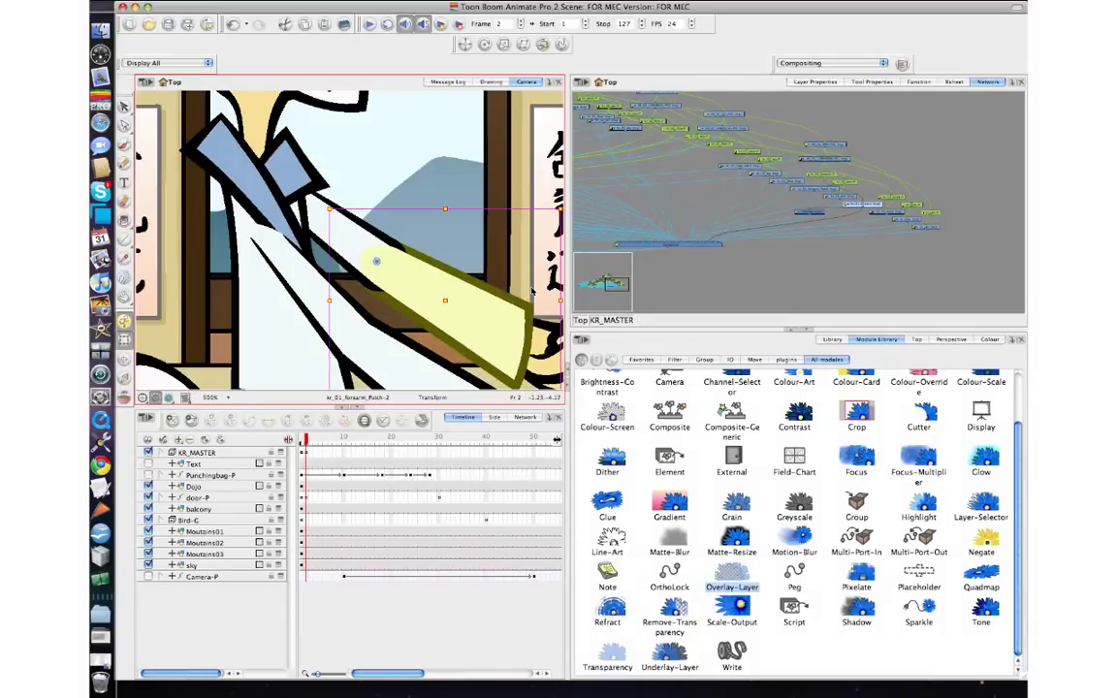
{"action": "scroll", "coordinate": [531, 290], "scroll_direction": "down", "scroll_amount": 5}
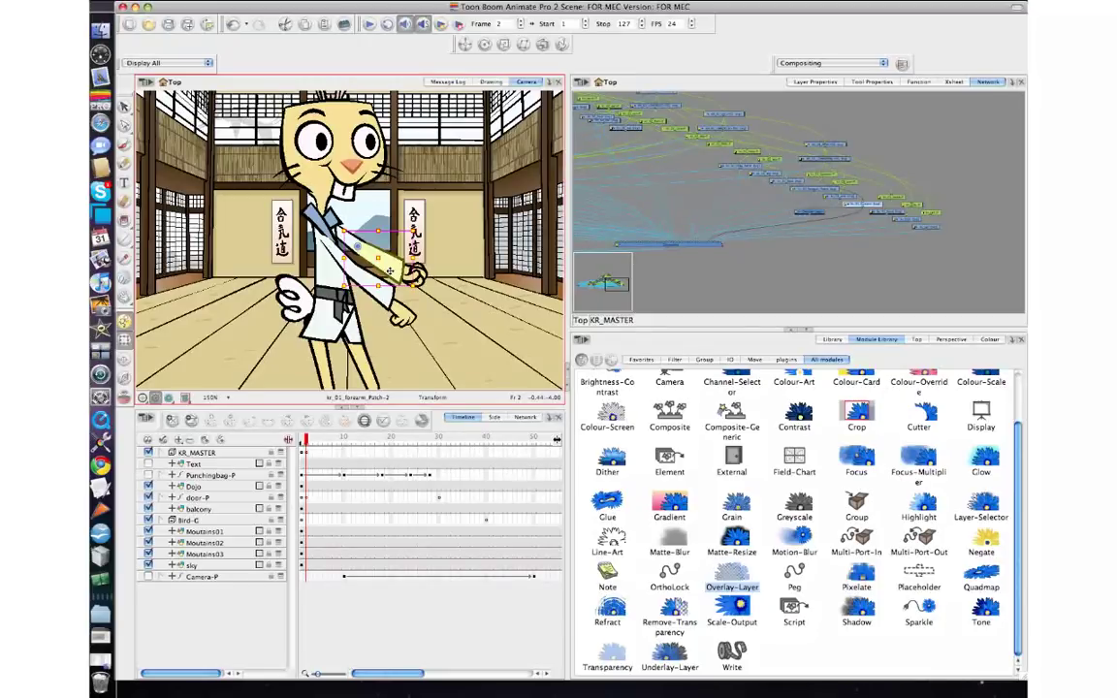
Rotate the far forearm slightly downward at the elbow and select the whole far arm's peg.
{"action": "key", "text": "b"}
{"action": "key", "text": "b"}
{"action": "left_click_drag", "start_coordinate": [443, 223], "coordinate": [447, 231]}
{"action": "key", "text": "b"}
{"action": "key", "text": "b"}
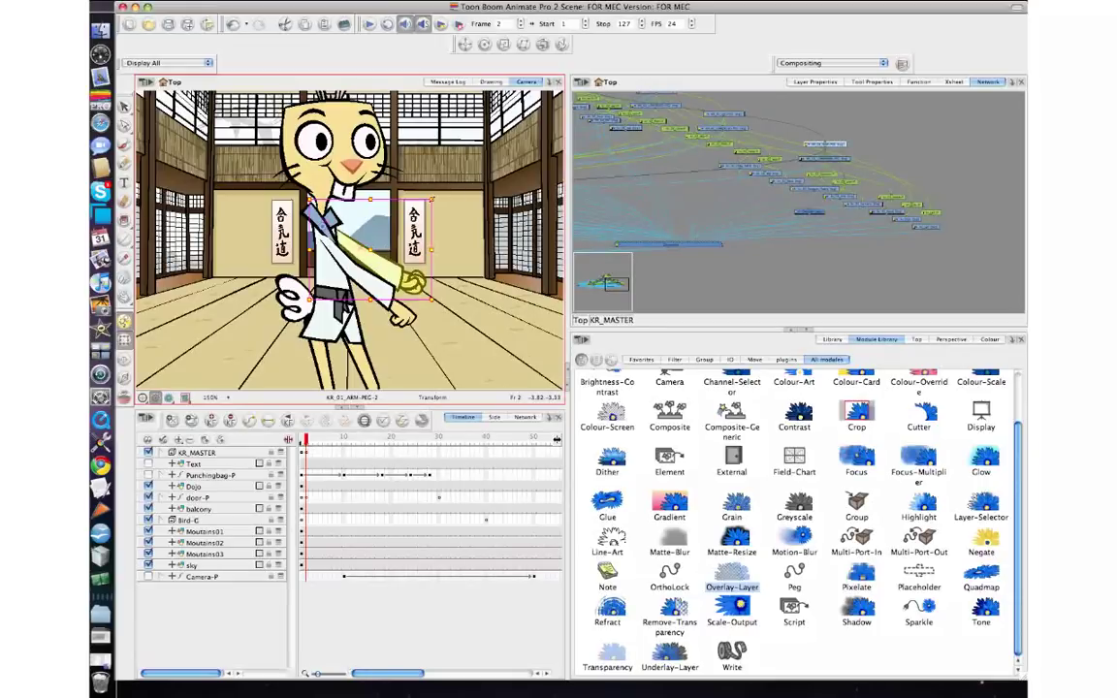
{"action": "left_click", "coordinate": [617, 243]}
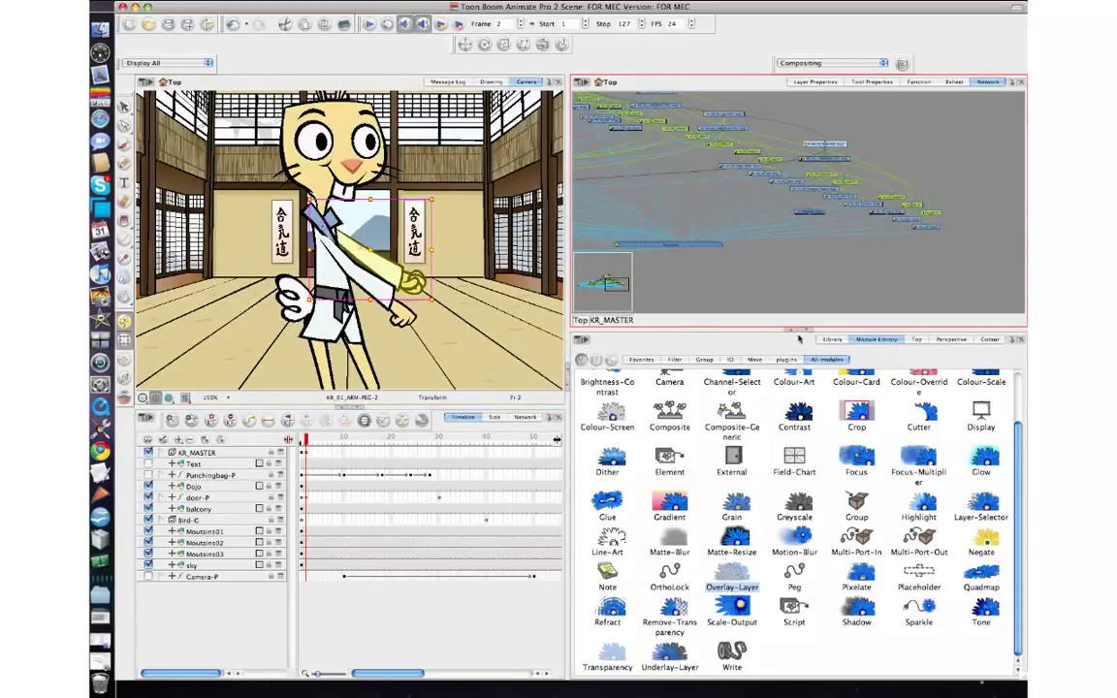
Swap the far hand's drawing, rotate the hand downward and fit it onto the end of the far sleeve.
{"action": "left_click", "coordinate": [409, 317]}
{"action": "left_click_drag", "start_coordinate": [426, 289], "coordinate": [401, 317]}
{"action": "left_click", "coordinate": [419, 281]}
{"action": "key", "text": "4"}
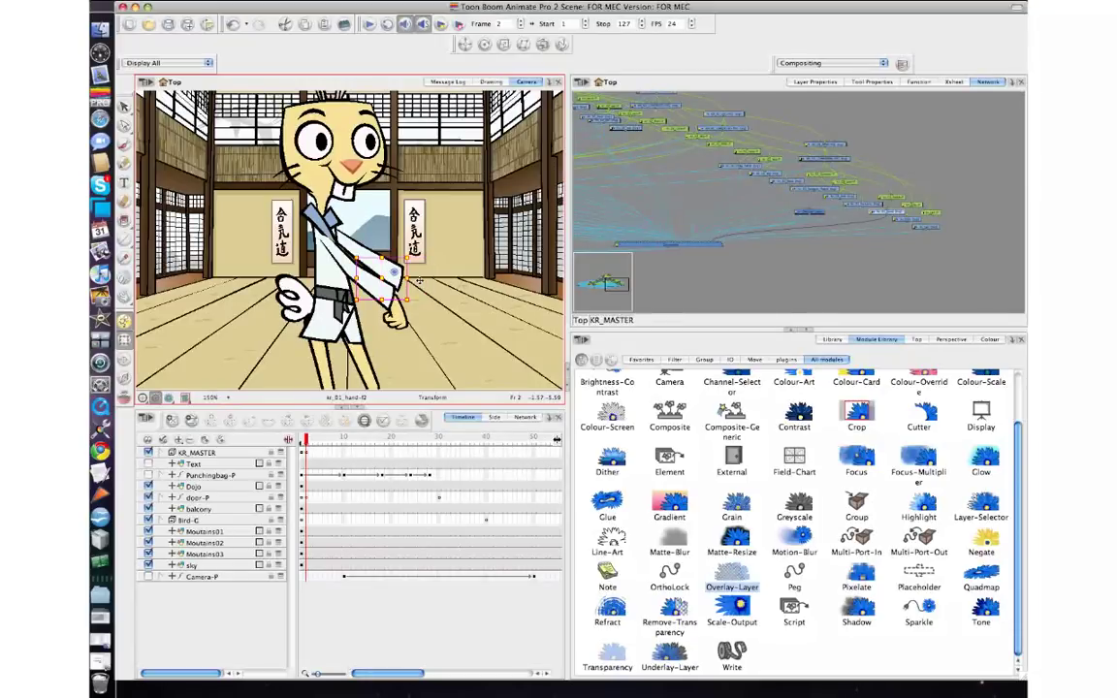
{"action": "key", "text": "4"}
{"action": "key", "text": "5"}
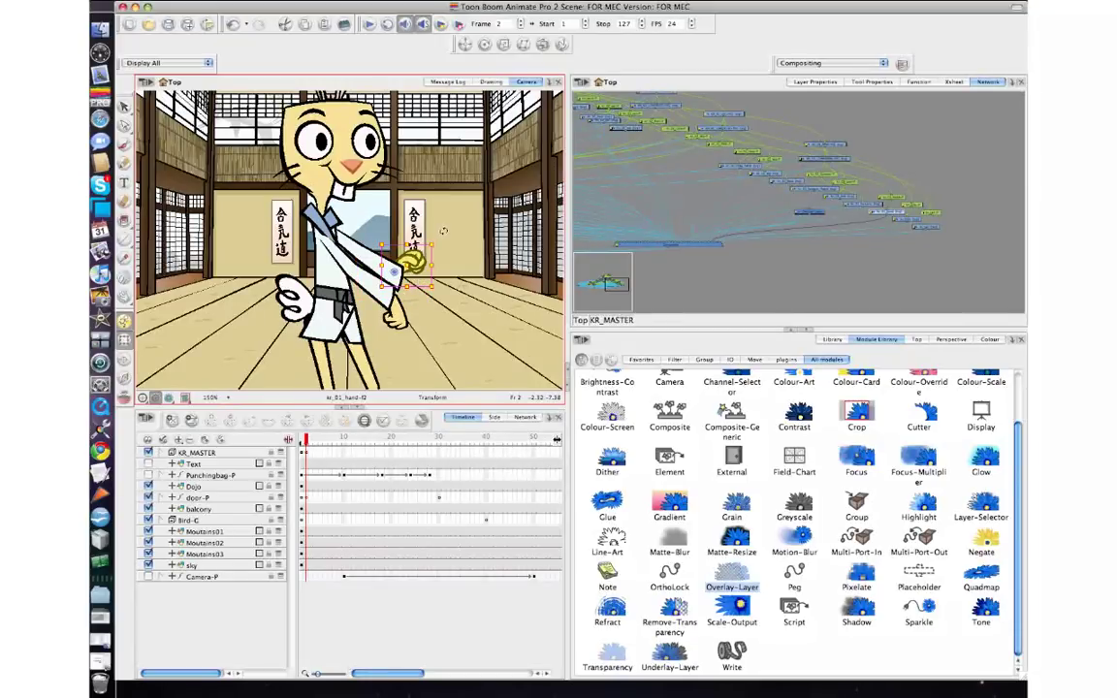
{"action": "left_click_drag", "start_coordinate": [438, 245], "coordinate": [425, 334]}
{"action": "left_click_drag", "start_coordinate": [408, 291], "coordinate": [416, 294]}
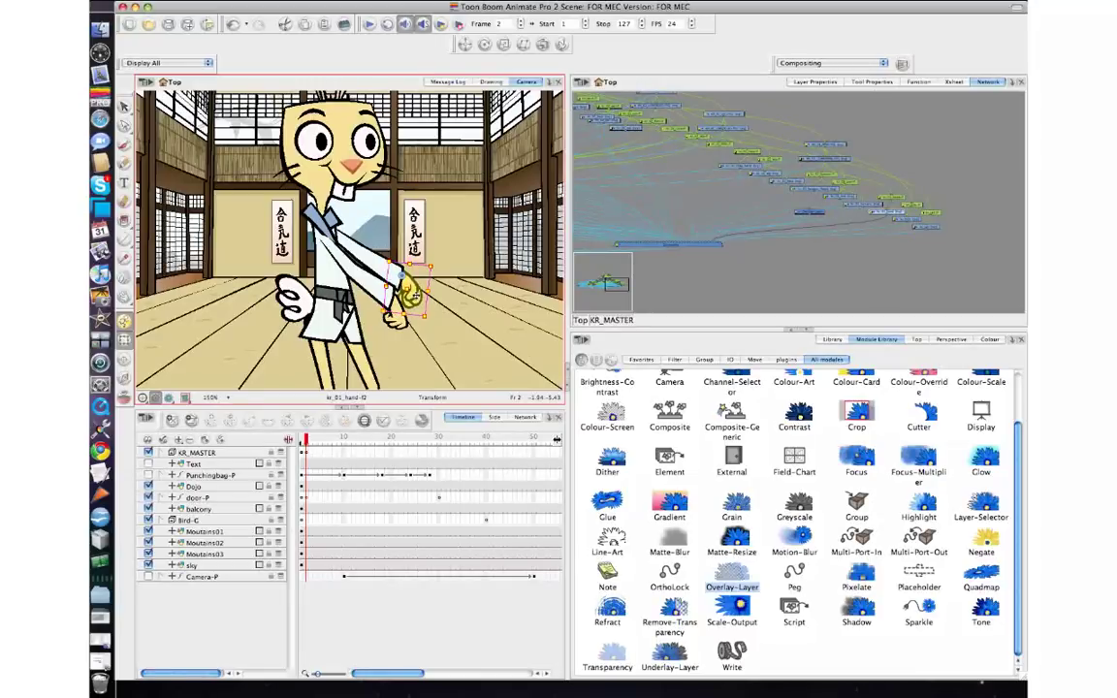
Adjust the whole far arm's rotation at the shoulder with its arm peg and nudge it slightly down.
{"action": "key", "text": "b"}
{"action": "key", "text": "b"}
{"action": "key", "text": "b"}
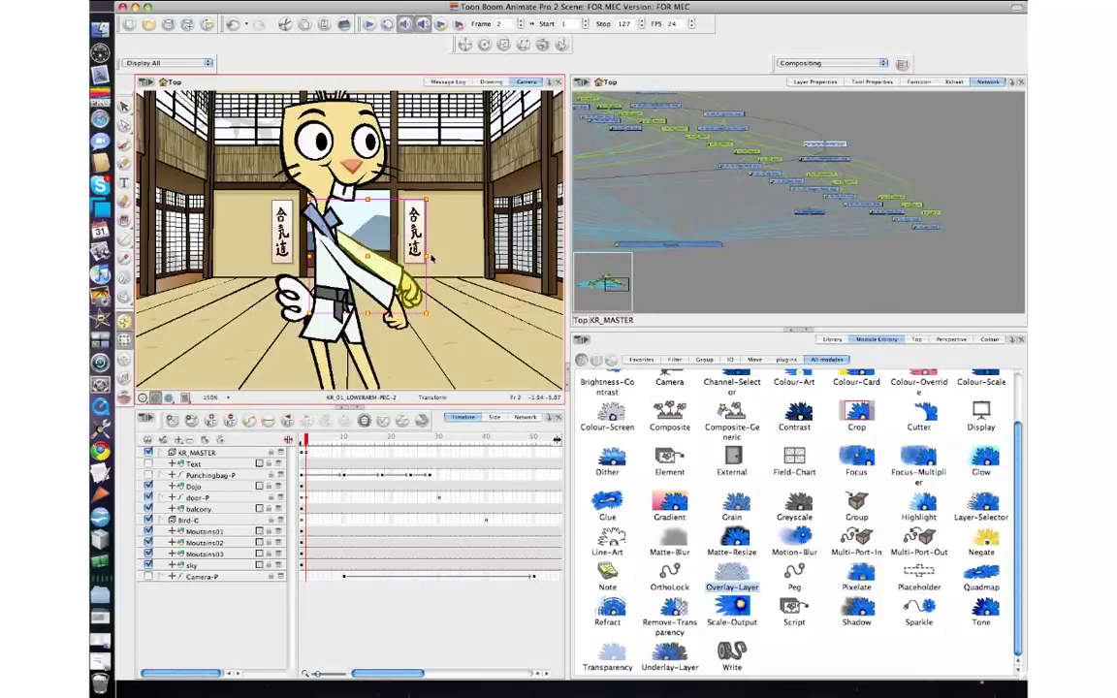
{"action": "left_click_drag", "start_coordinate": [433, 198], "coordinate": [382, 264]}
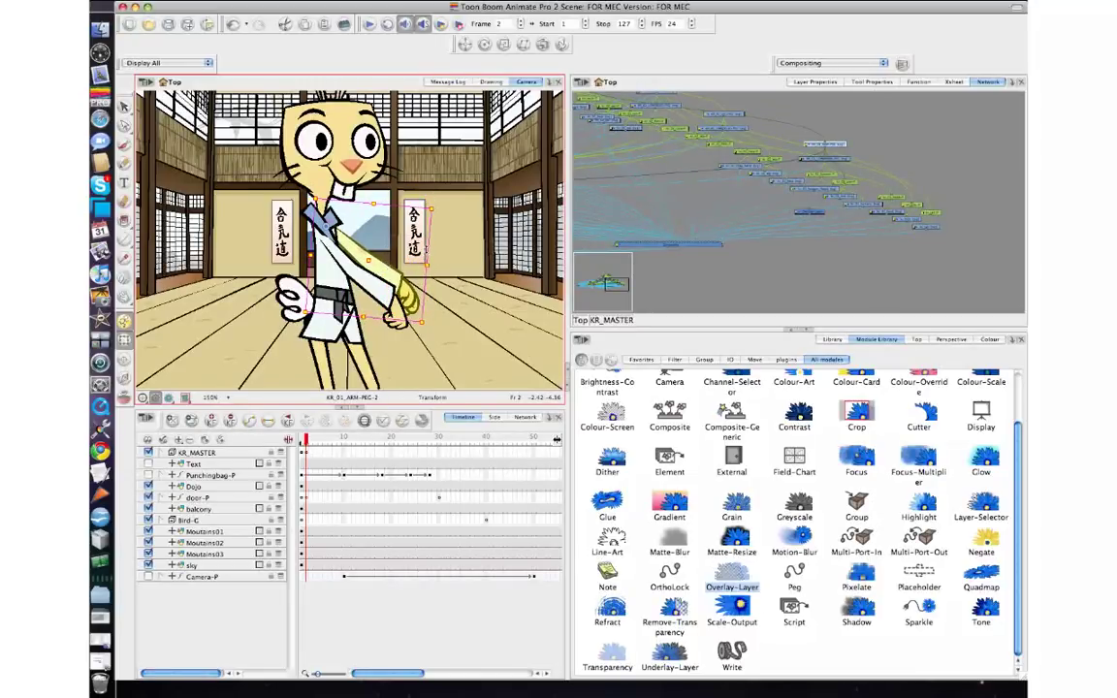
{"action": "left_click_drag", "start_coordinate": [439, 207], "coordinate": [438, 196]}
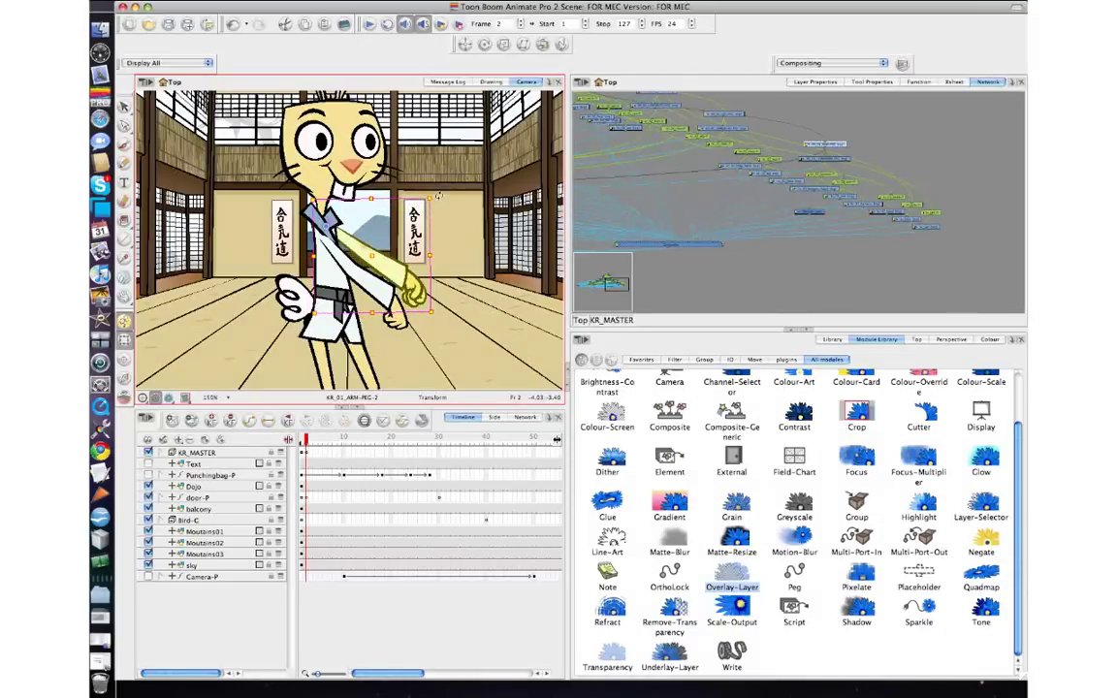
{"action": "left_click_drag", "start_coordinate": [400, 275], "coordinate": [400, 280]}
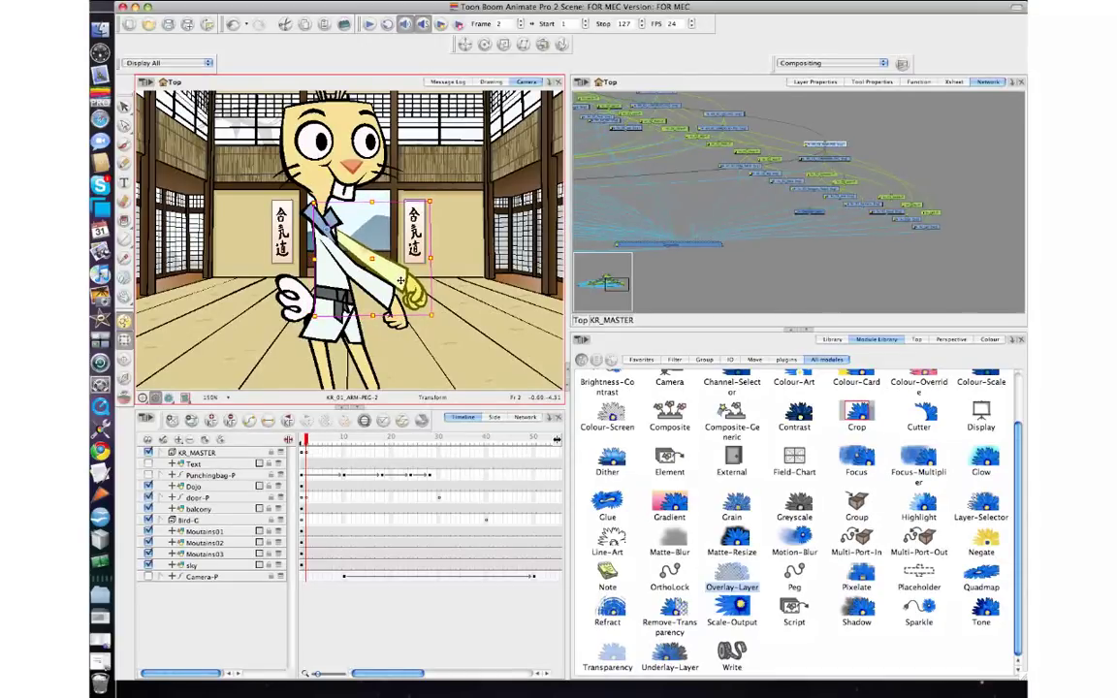
Reposition the near arm slightly using its arm peg and select the far arm's peg.
{"action": "left_click", "coordinate": [372, 291]}
{"action": "key", "text": "b"}
{"action": "key", "text": "b"}
{"action": "mouse_move", "coordinate": [373, 292]}
{"action": "left_mouse_down"}
{"action": "mouse_move", "coordinate": [368, 300]}
{"action": "mouse_move", "coordinate": [375, 275]}
{"action": "left_mouse_up"}
{"action": "left_click", "coordinate": [381, 275]}
{"action": "key", "text": "b"}
{"action": "key", "text": "b"}
Move the near eye's pupil slightly toward the nose.
{"action": "left_click", "coordinate": [321, 143]}
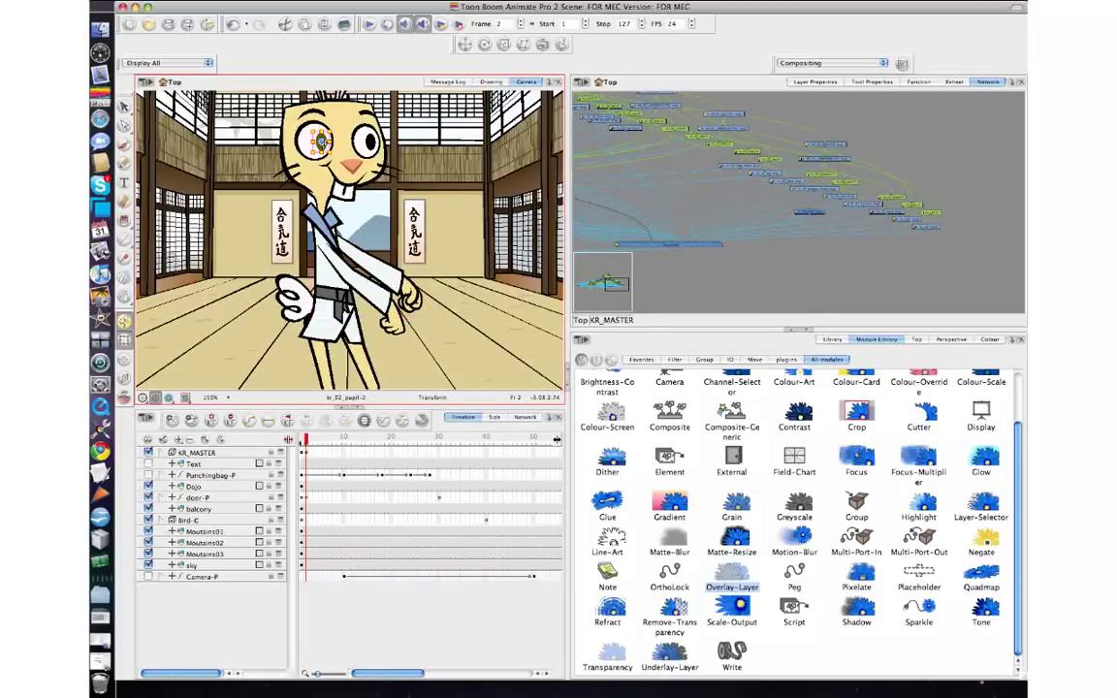
{"action": "key", "text": "2"}
{"action": "left_click_drag", "start_coordinate": [333, 153], "coordinate": [341, 240]}
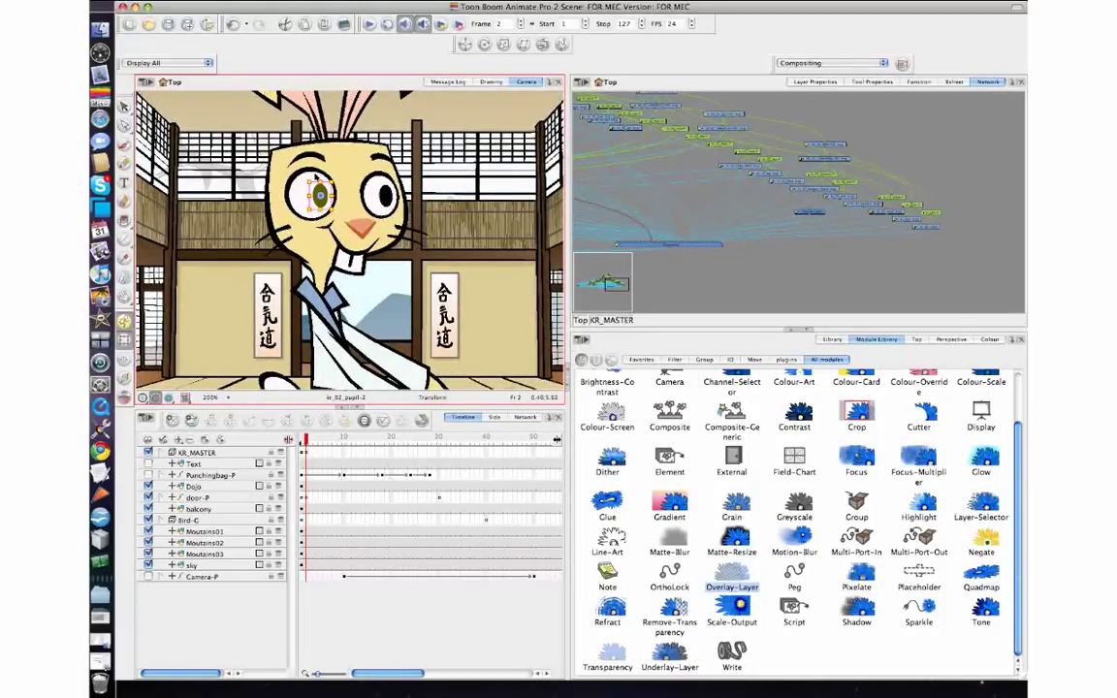
{"action": "key", "text": "b"}
{"action": "key", "text": "b"}
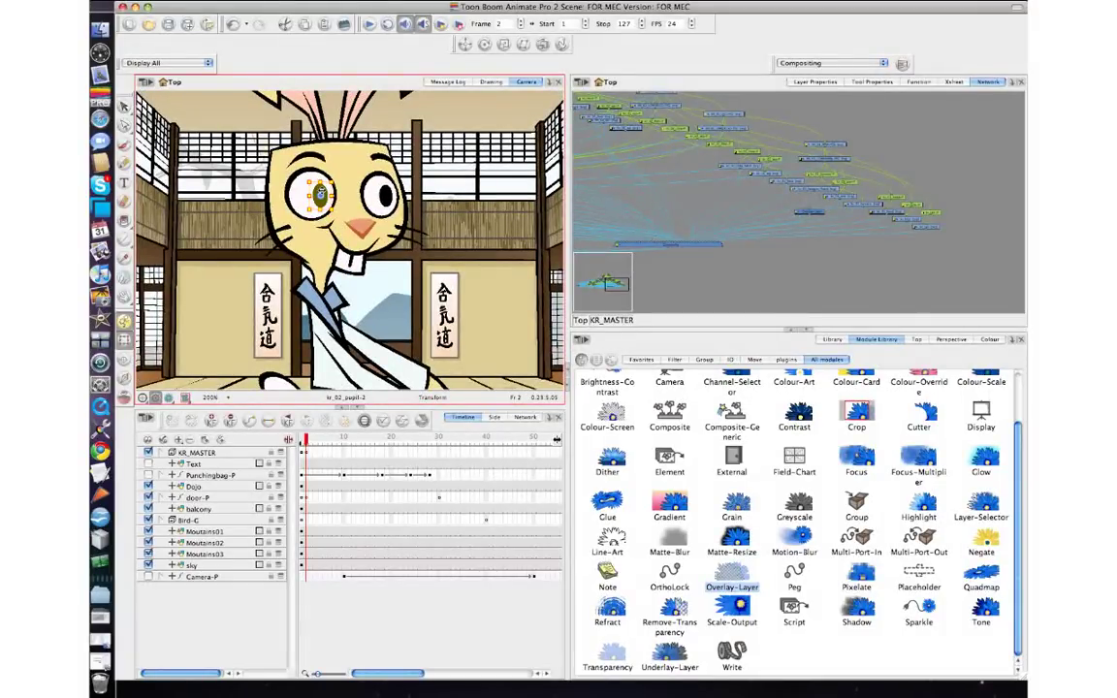
{"action": "left_click", "coordinate": [411, 193]}
{"action": "left_click", "coordinate": [324, 194]}
{"action": "left_click_drag", "start_coordinate": [317, 194], "coordinate": [327, 195]}
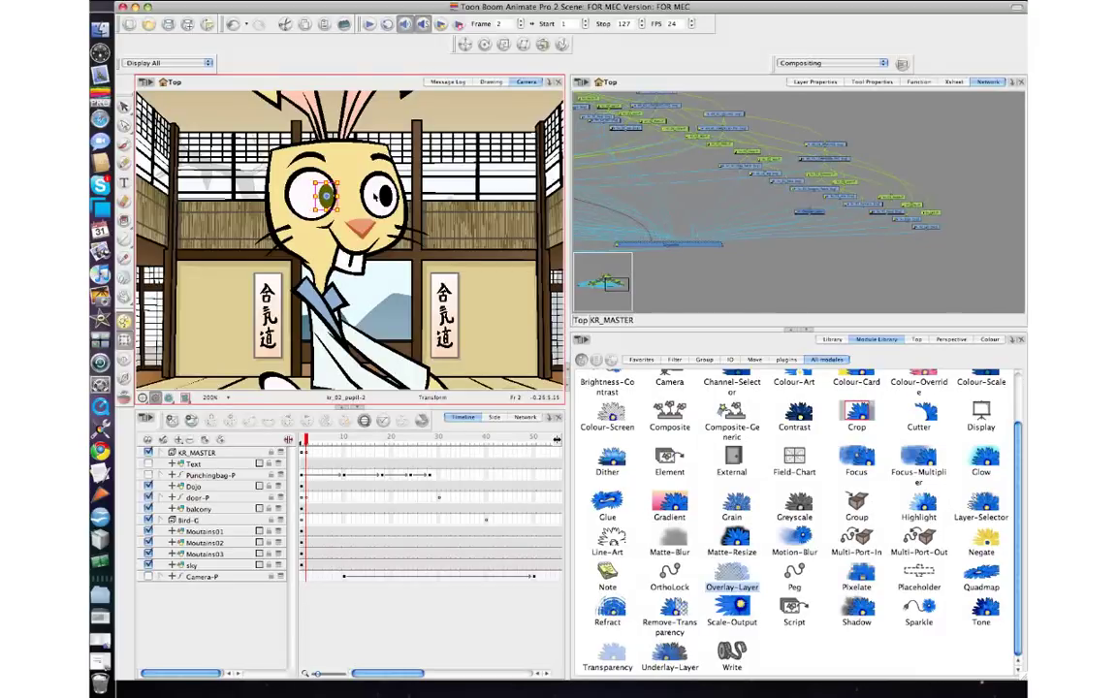
Move the far eye's pupil toward the outer edge of that eye.
{"action": "left_click", "coordinate": [382, 195]}
{"action": "left_click", "coordinate": [389, 193]}
{"action": "left_click_drag", "start_coordinate": [388, 194], "coordinate": [396, 195]}
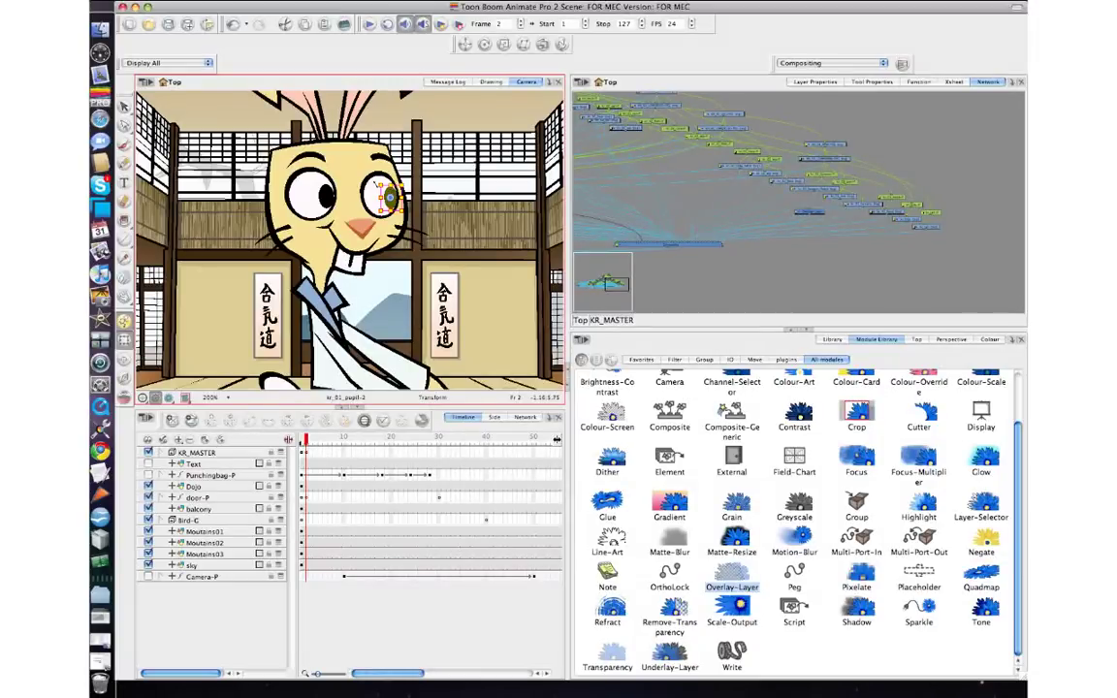
Select the head peg and rotate the rabbit's head slightly clockwise.
{"action": "key", "text": "b"}
{"action": "key", "text": "b"}
{"action": "key", "text": "b"}
{"action": "key", "text": "b"}
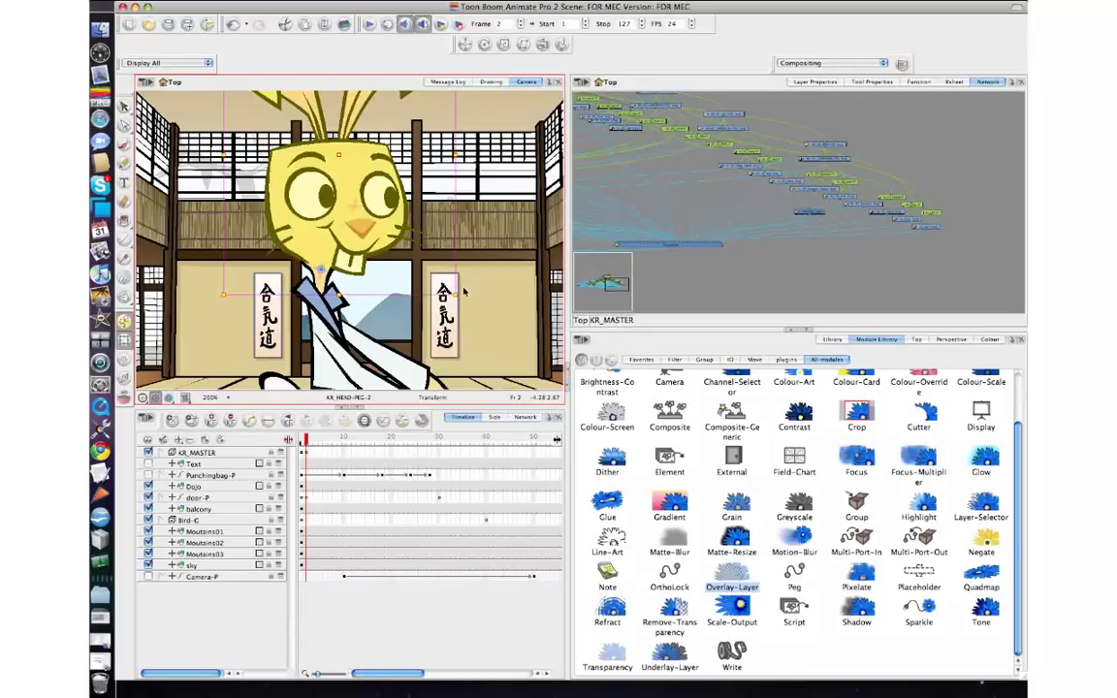
{"action": "left_click_drag", "start_coordinate": [461, 291], "coordinate": [462, 301]}
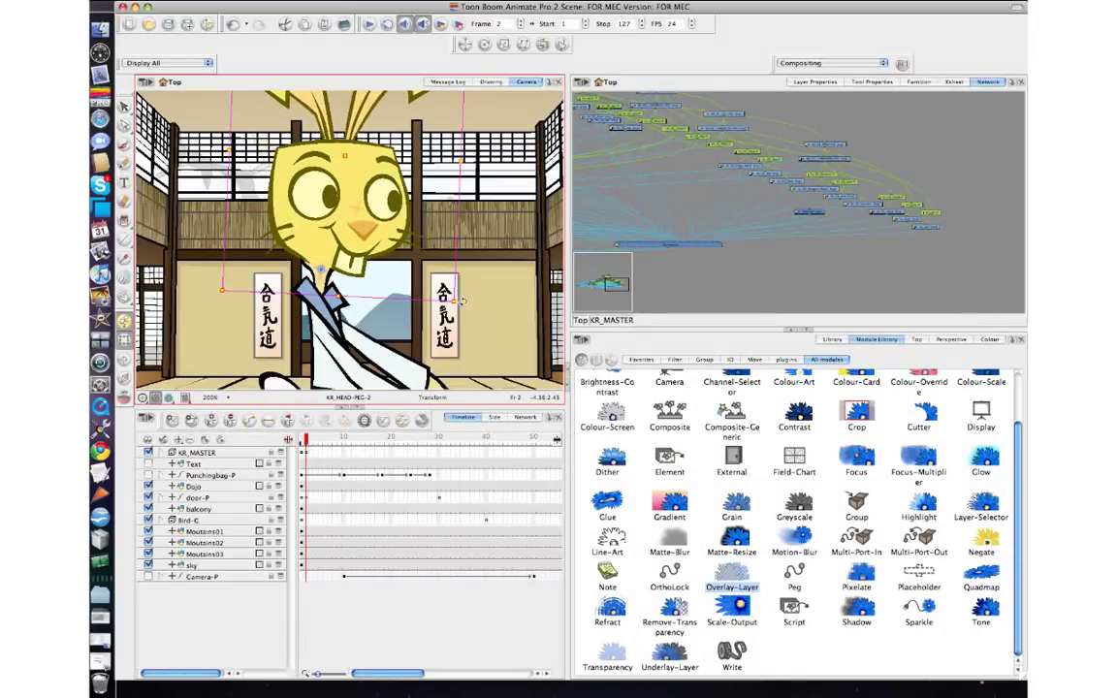
Select the near arm's peg and adjust the near arm slightly at the shoulder.
{"action": "key", "text": "1"}
{"action": "key", "text": "1"}
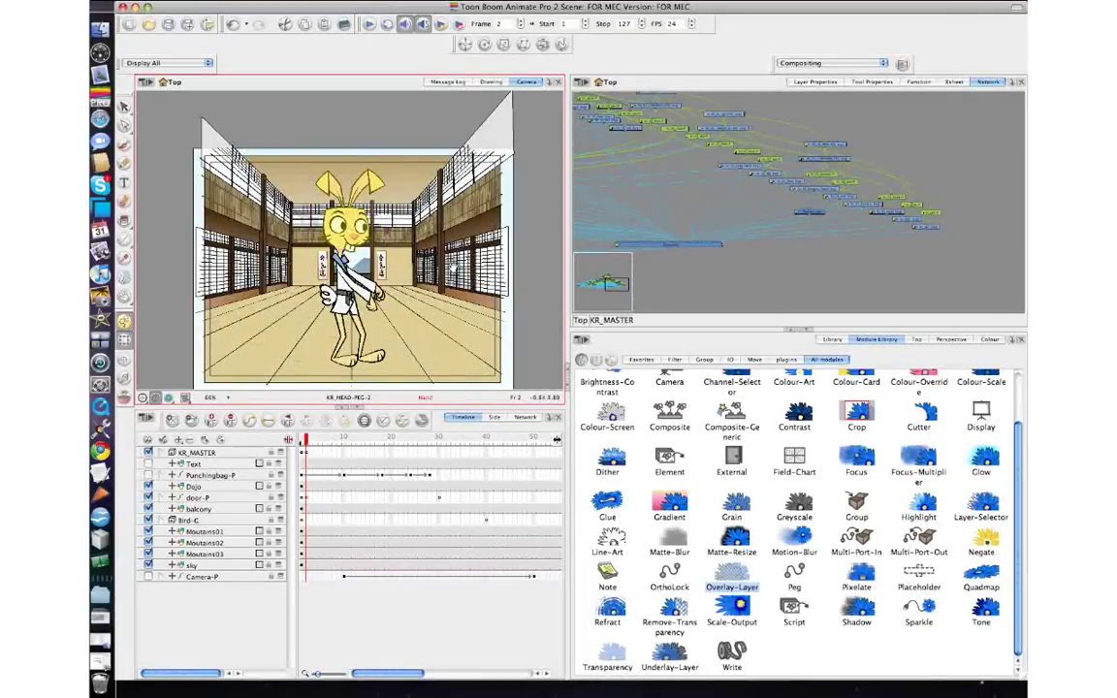
{"action": "left_click_drag", "start_coordinate": [457, 268], "coordinate": [463, 254]}
{"action": "key", "text": "shift+t"}
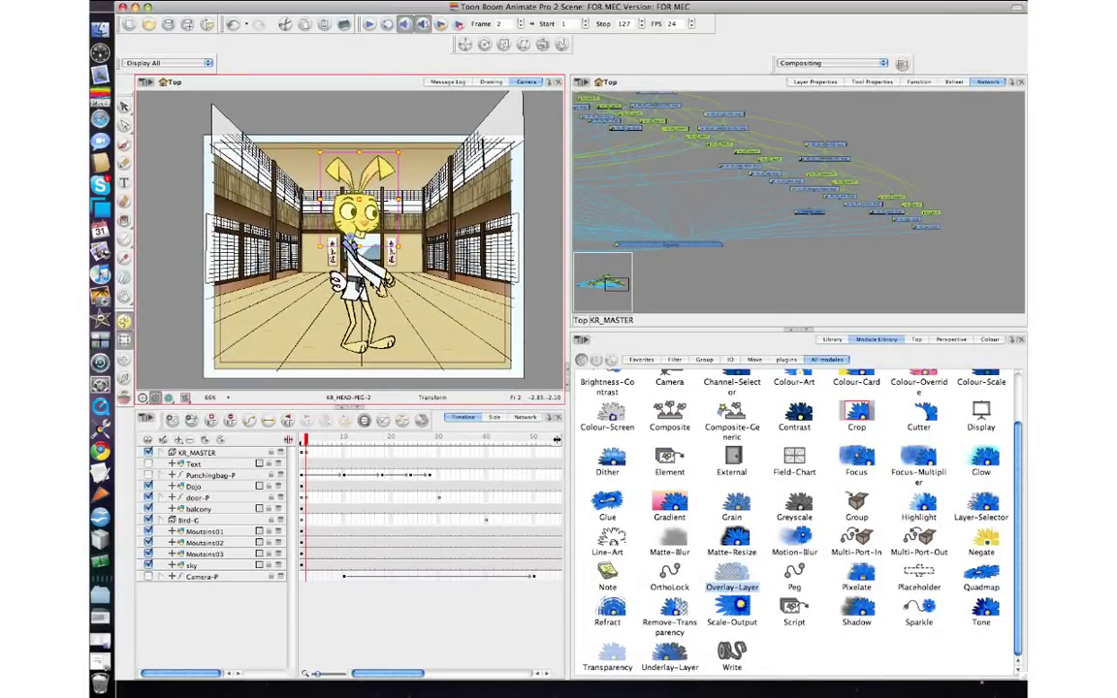
{"action": "key", "text": "2"}
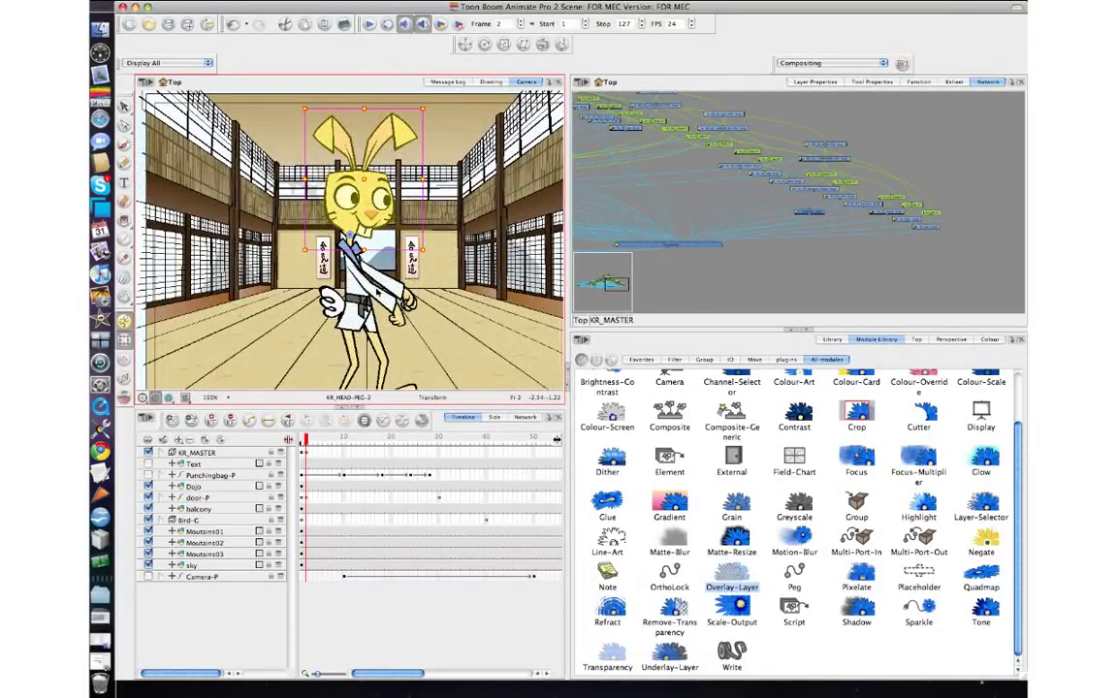
{"action": "left_click", "coordinate": [377, 291]}
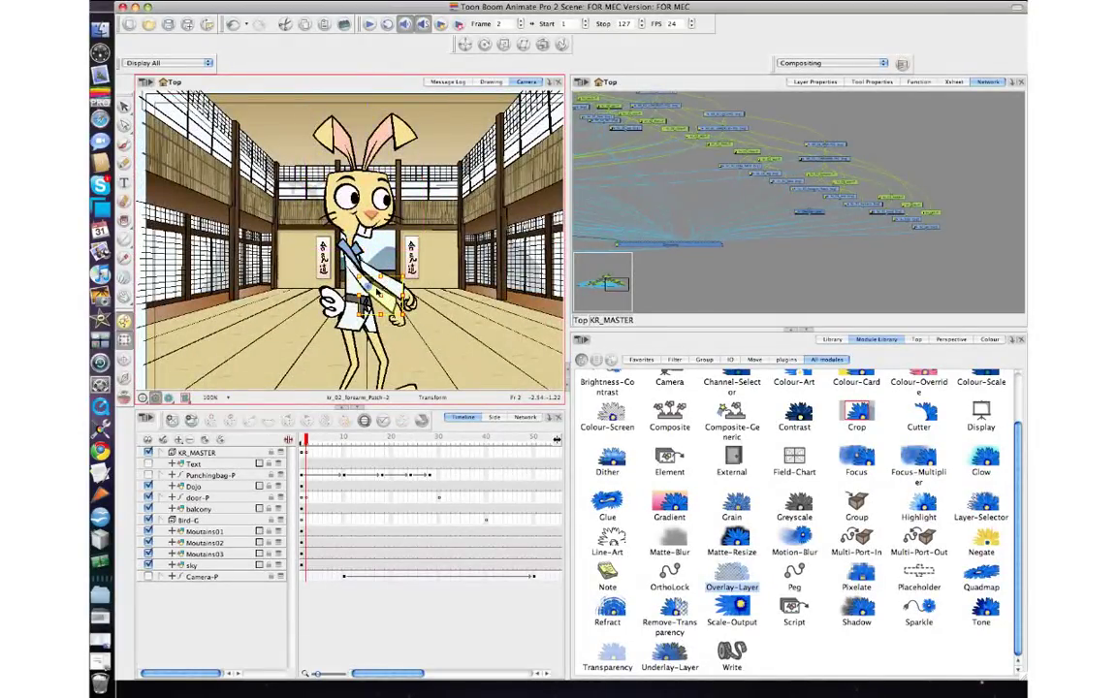
{"action": "key", "text": "b"}
{"action": "key", "text": "b"}
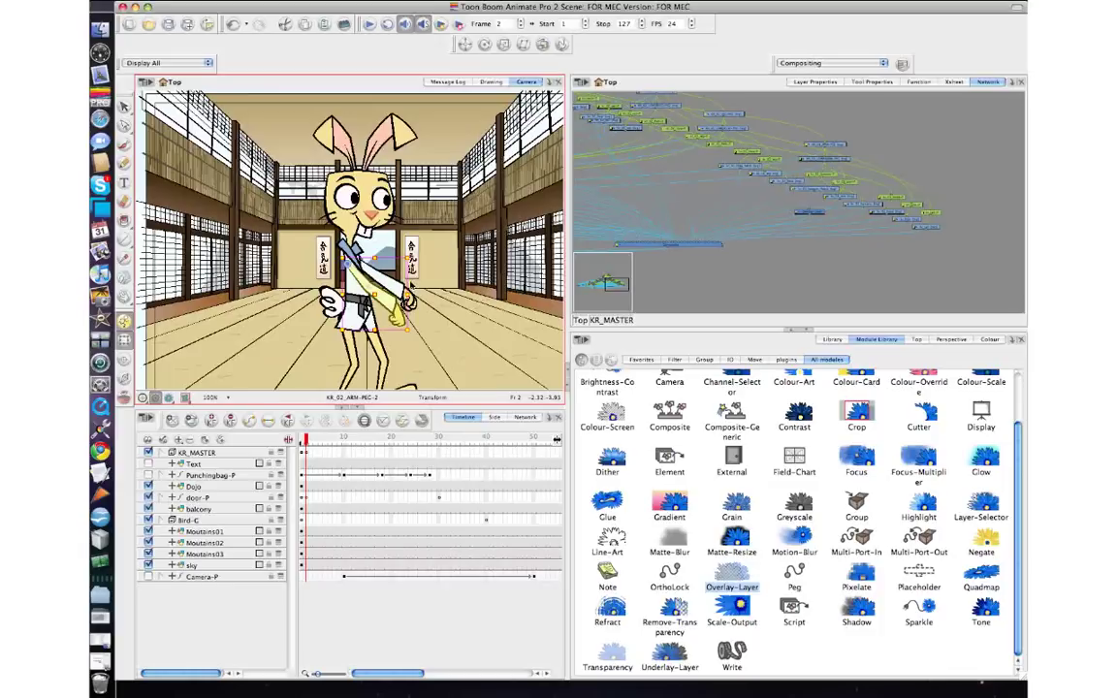
{"action": "left_click_drag", "start_coordinate": [384, 301], "coordinate": [362, 284]}
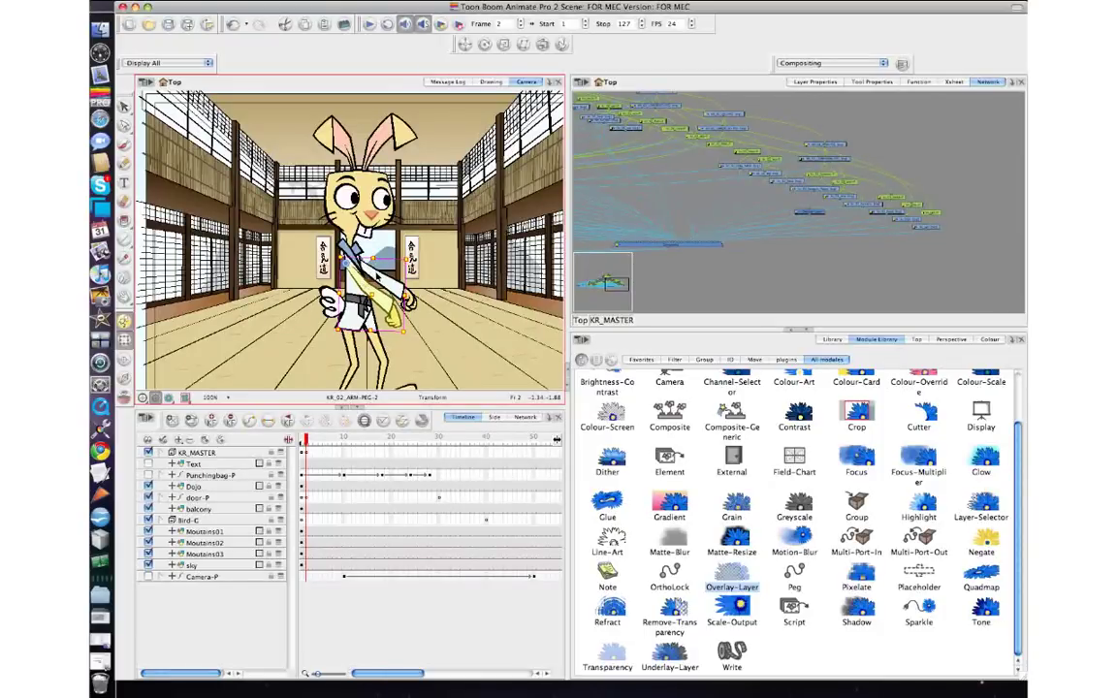
Nudge the whole far arm slightly with its arm peg.
{"action": "left_click", "coordinate": [379, 278]}
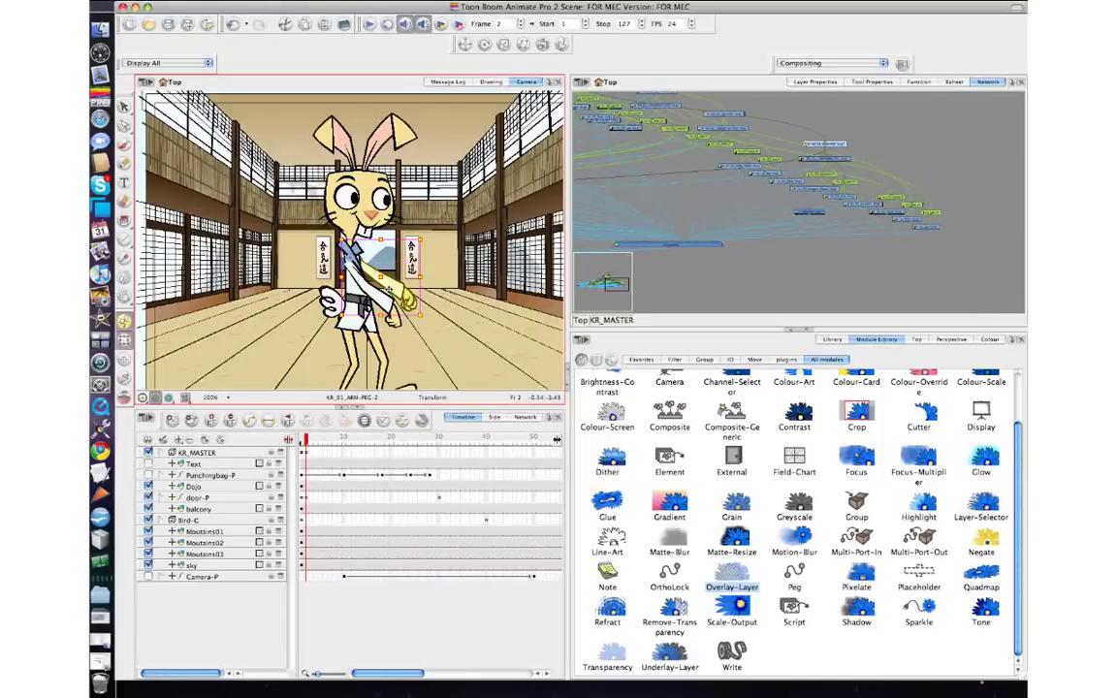
{"action": "left_click_drag", "start_coordinate": [387, 292], "coordinate": [389, 292]}
{"action": "left_click", "coordinate": [435, 284]}
Rotate the far lower arm slightly upward at the elbow and fine-tune the whole far arm's rotation.
{"action": "left_click", "coordinate": [398, 288]}
{"action": "key", "text": "b"}
{"action": "key", "text": "b"}
{"action": "left_click_drag", "start_coordinate": [428, 257], "coordinate": [425, 255]}
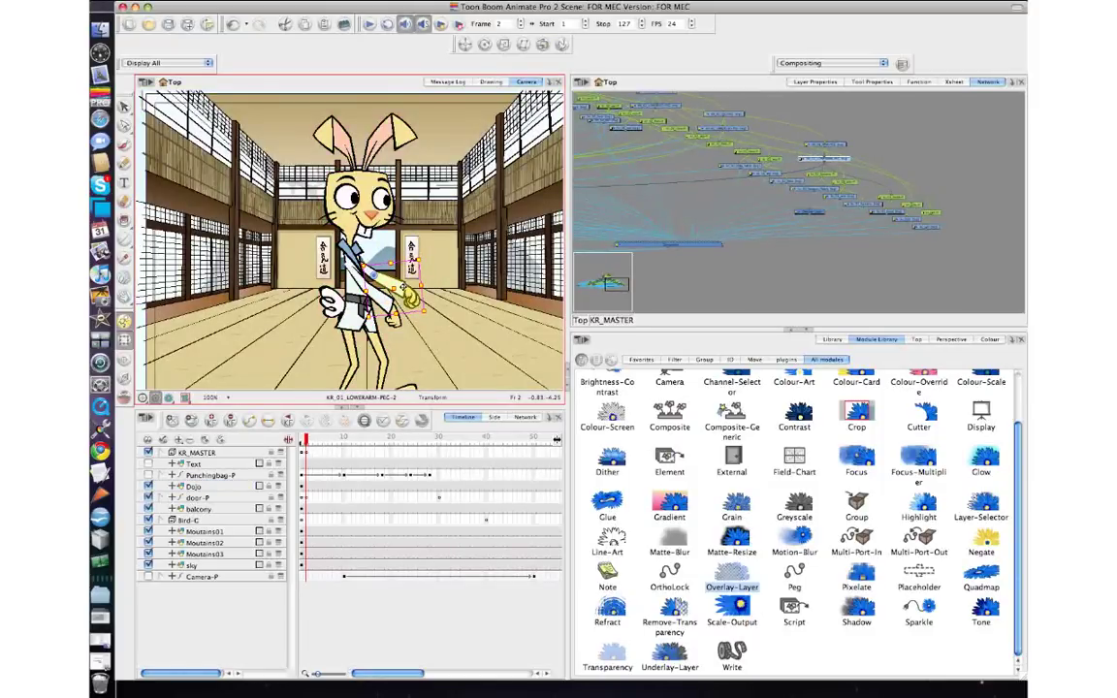
{"action": "left_click", "coordinate": [401, 281]}
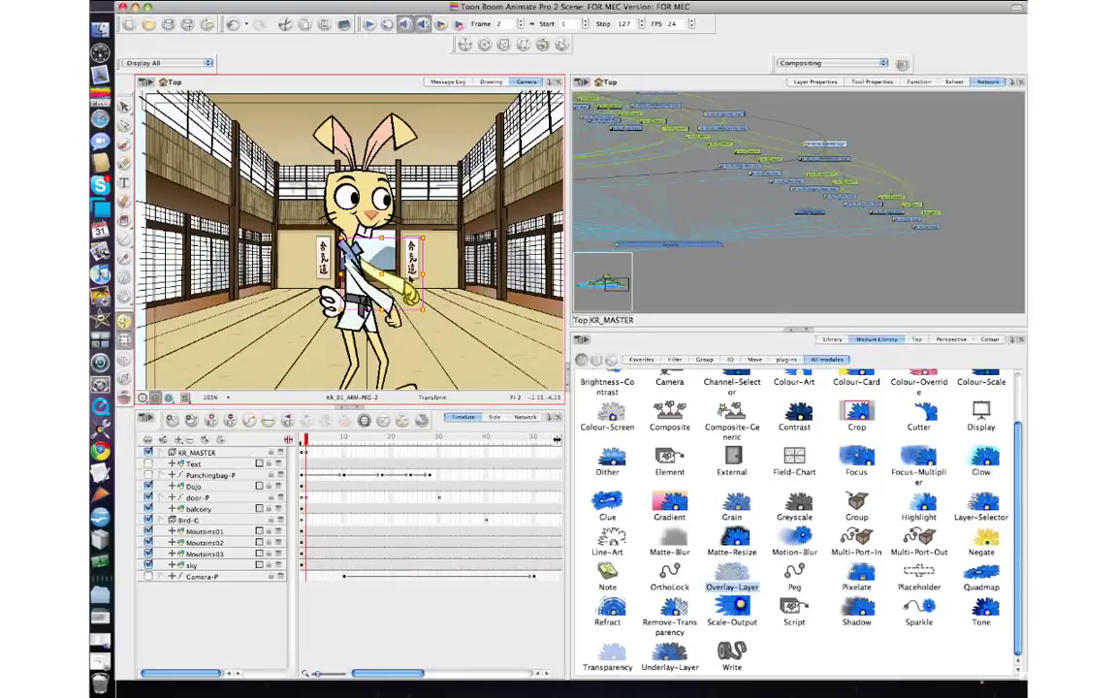
{"action": "left_click_drag", "start_coordinate": [429, 236], "coordinate": [429, 238]}
Lean the rabbit backward by rotating the upper-body peg counter-clockwise, and deselect it.
{"action": "left_click", "coordinate": [363, 264]}
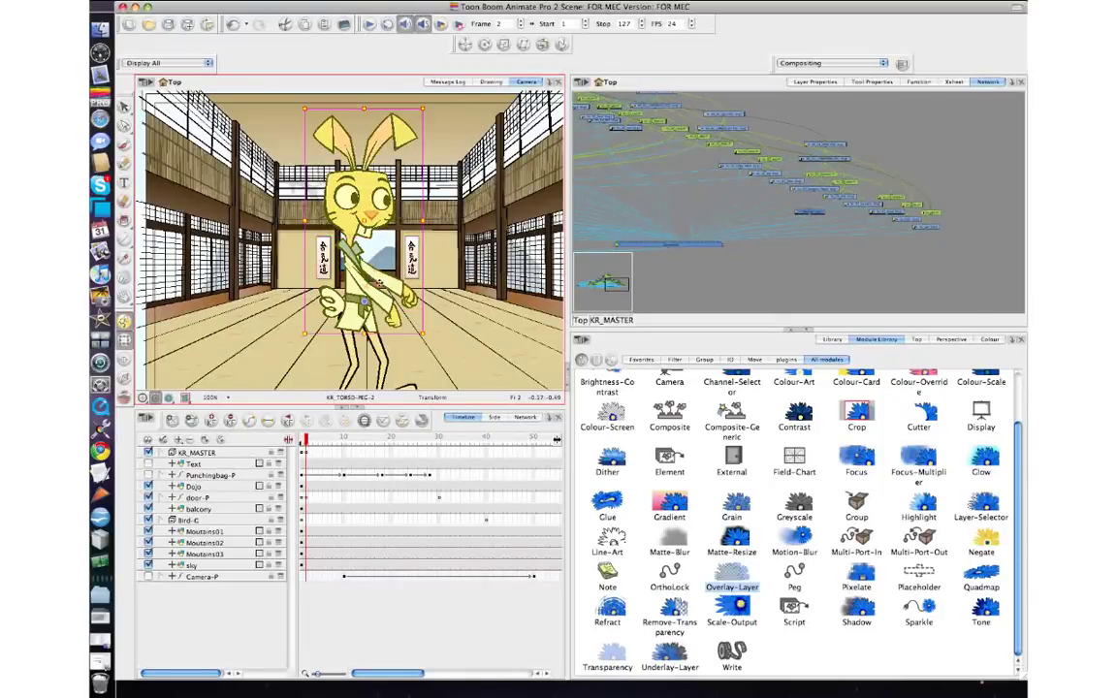
{"action": "left_click_drag", "start_coordinate": [434, 331], "coordinate": [382, 291]}
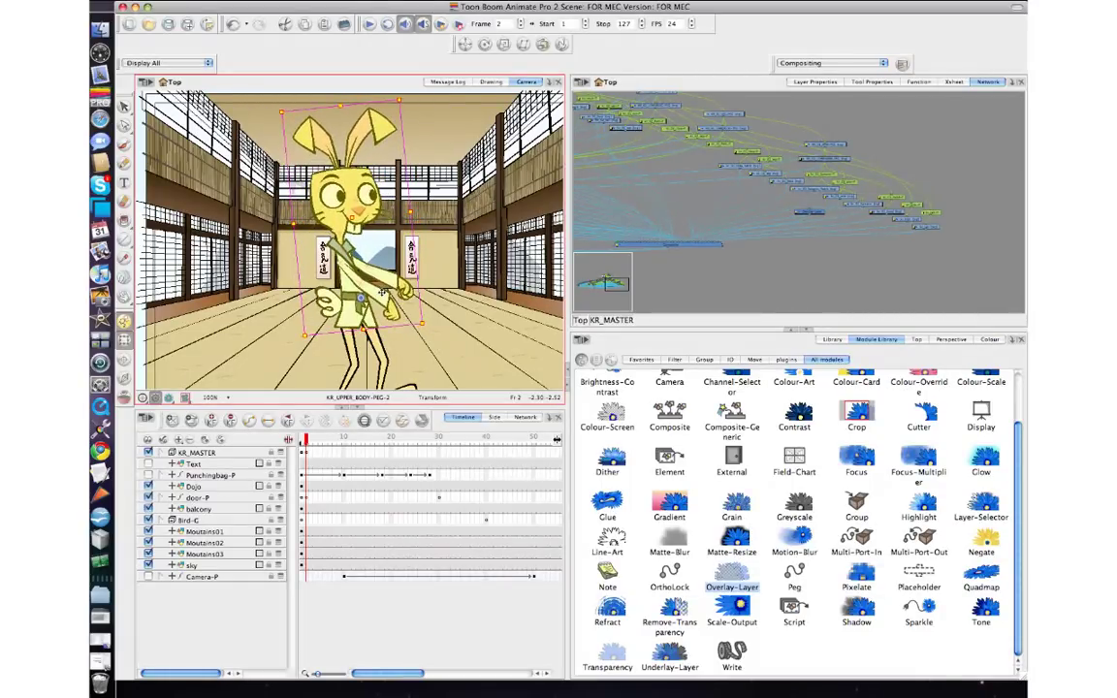
{"action": "left_click", "coordinate": [689, 279]}
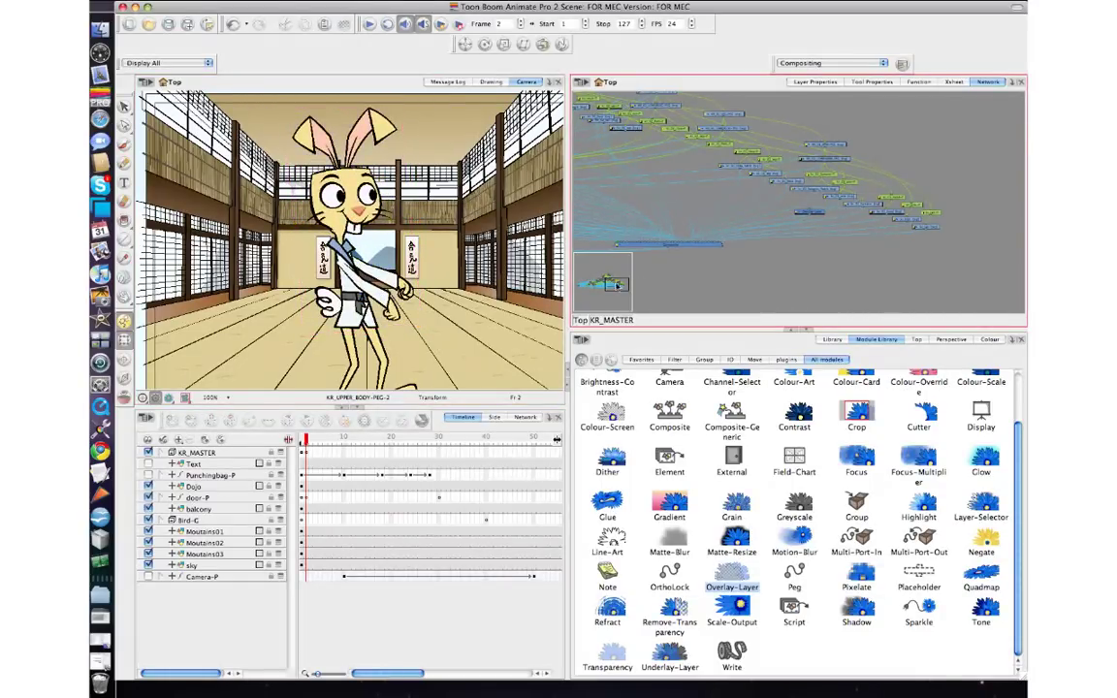
{"action": "scroll", "coordinate": [436, 301], "scroll_direction": "down", "scroll_amount": 1}
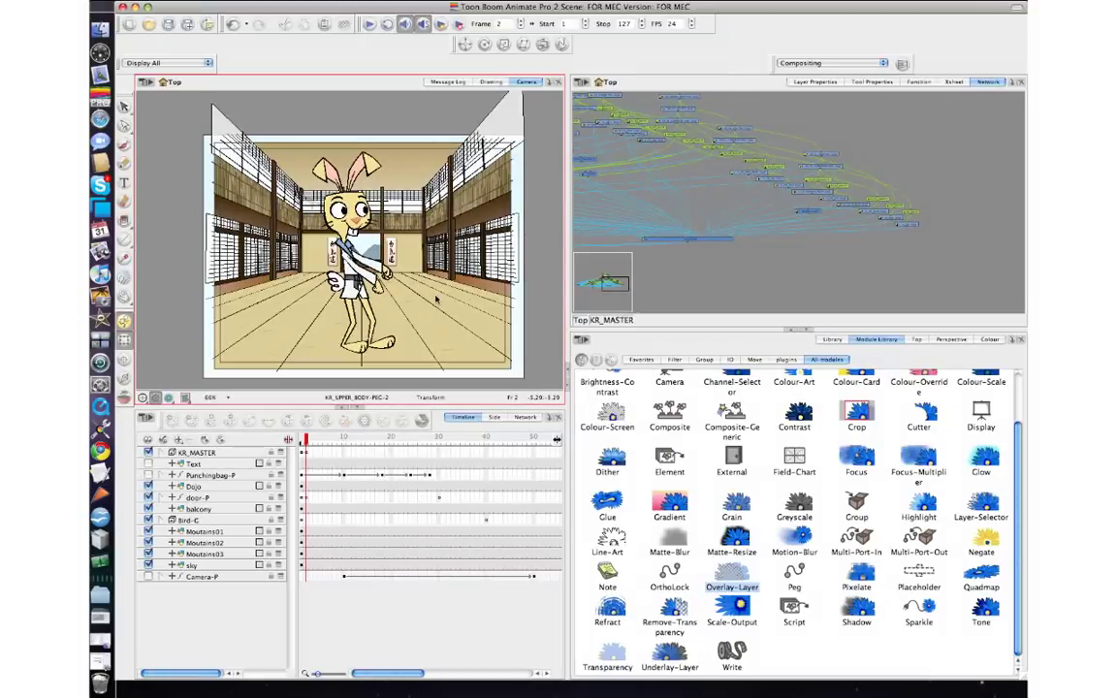
Select the neck peg and tilt the neck and head slightly clockwise.
{"action": "left_click", "coordinate": [355, 201]}
{"action": "key", "text": "b"}
{"action": "key", "text": "b"}
{"action": "mouse_move", "coordinate": [304, 251]}
{"action": "left_mouse_down"}
{"action": "mouse_move", "coordinate": [309, 260]}
{"action": "mouse_move", "coordinate": [309, 250]}
{"action": "left_mouse_up"}
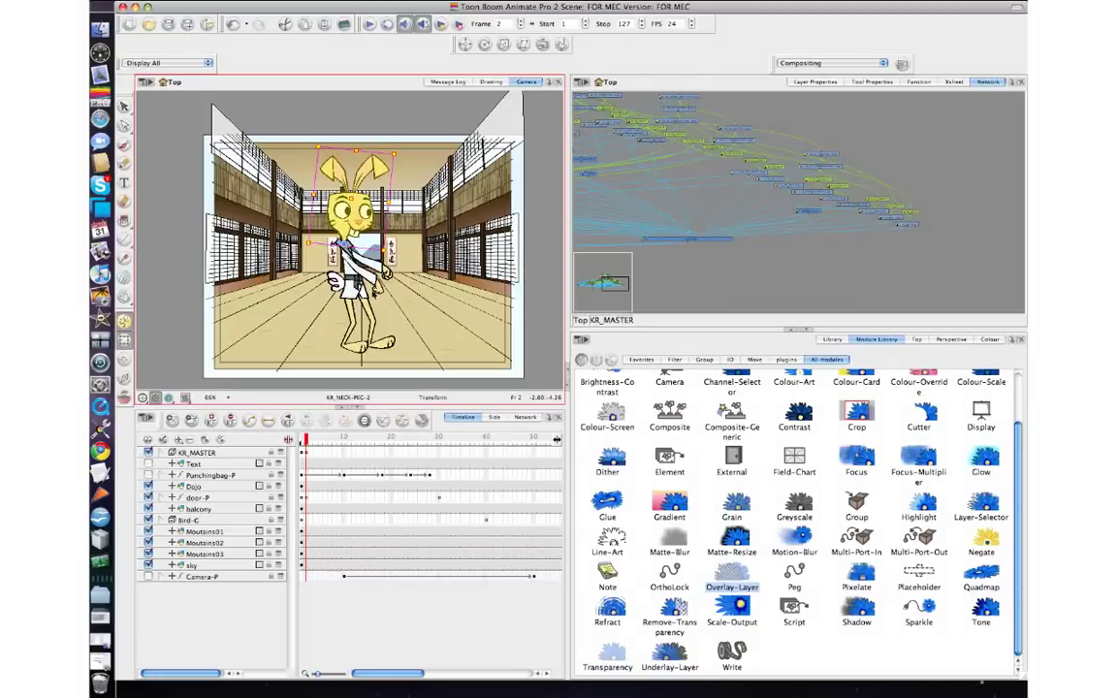
Select the far arm's peg and nudge the whole far arm slightly downward at the shoulder.
{"action": "left_click", "coordinate": [367, 279]}
{"action": "key", "text": "b"}
{"action": "key", "text": "b"}
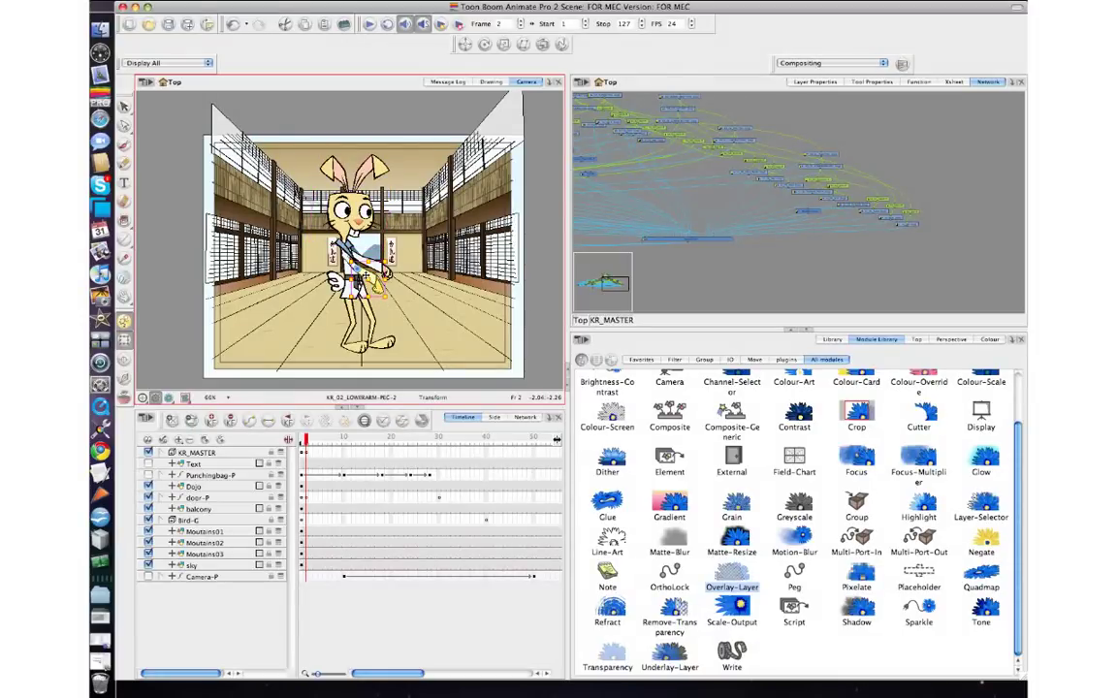
{"action": "key", "text": "2"}
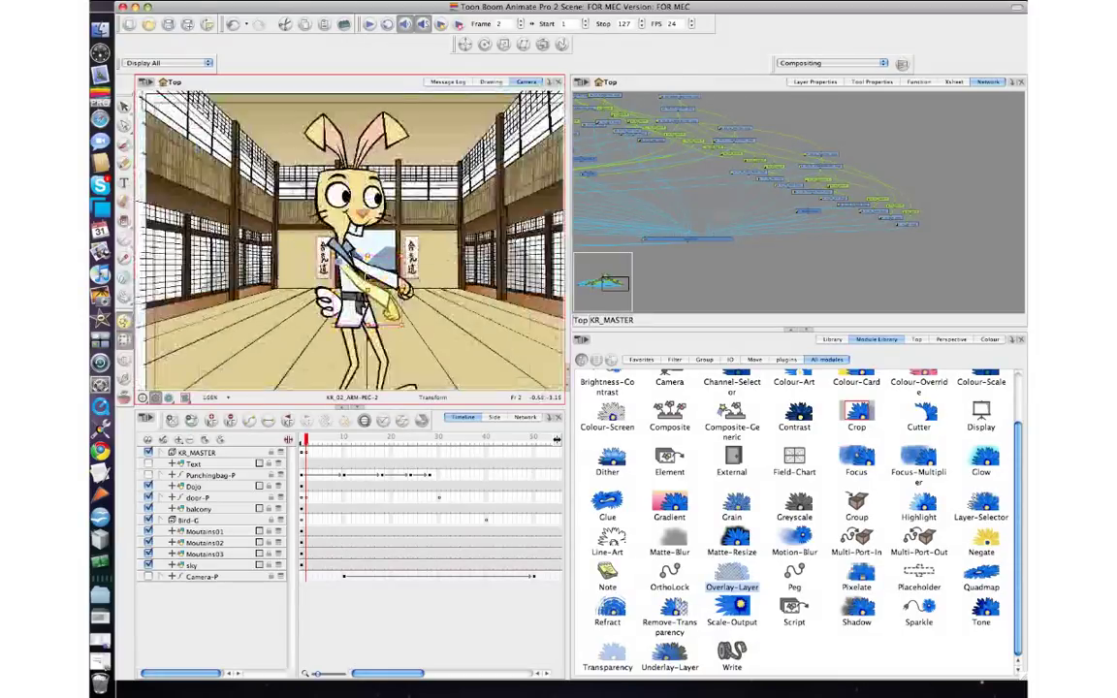
{"action": "key", "text": "2"}
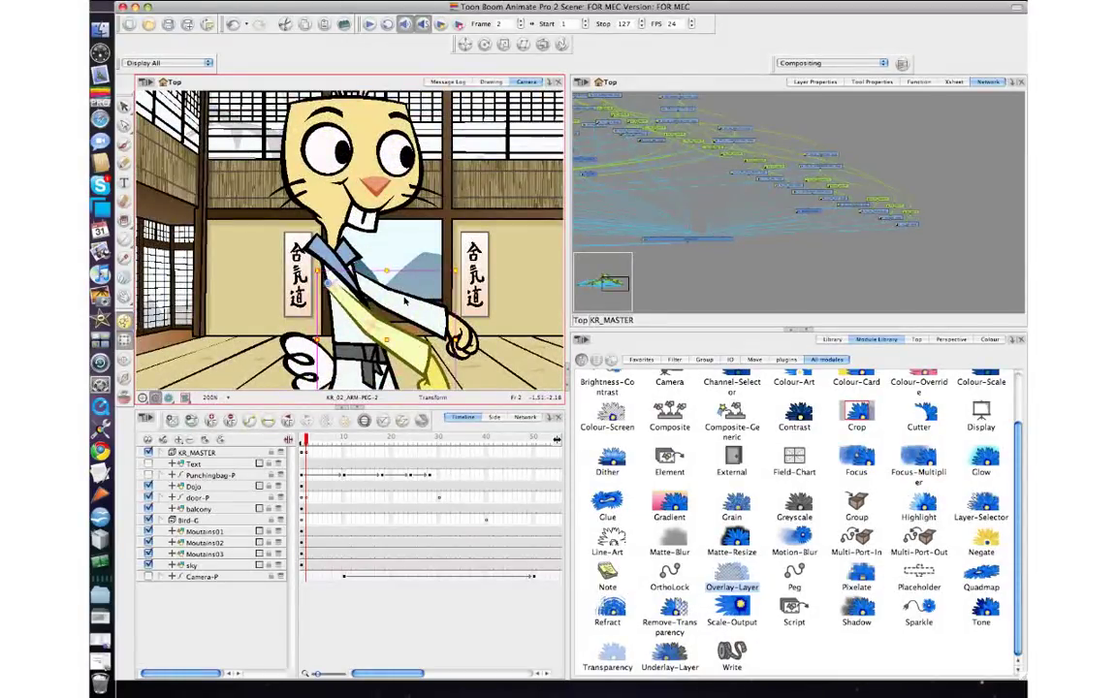
{"action": "left_click", "coordinate": [404, 294]}
{"action": "key", "text": "b"}
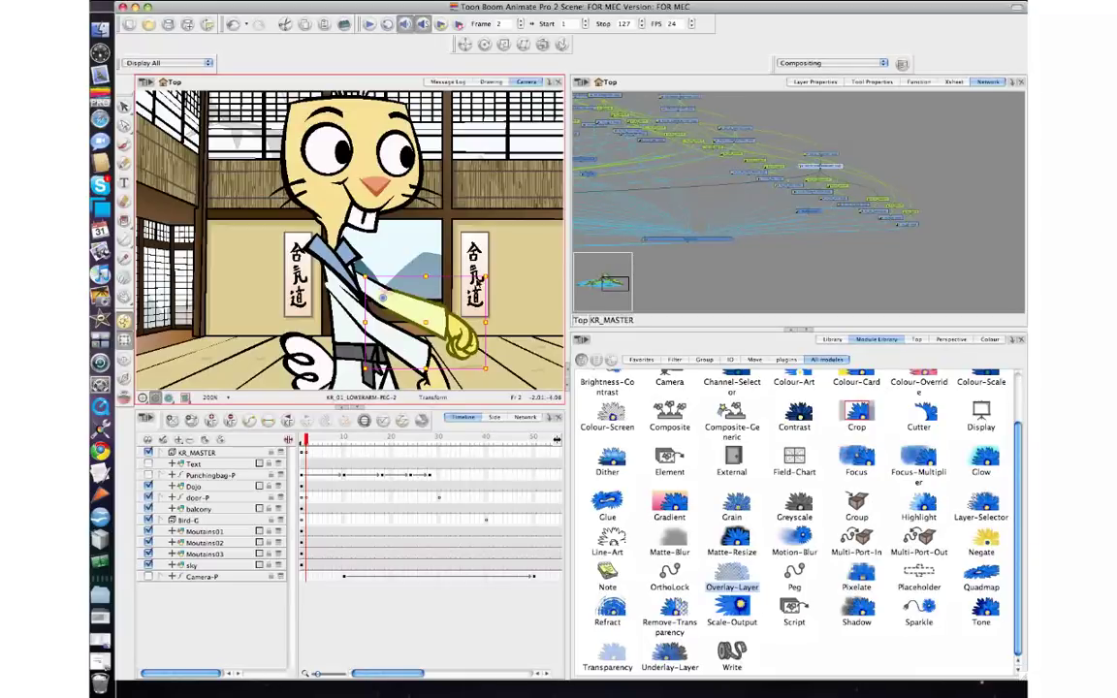
{"action": "key", "text": "b"}
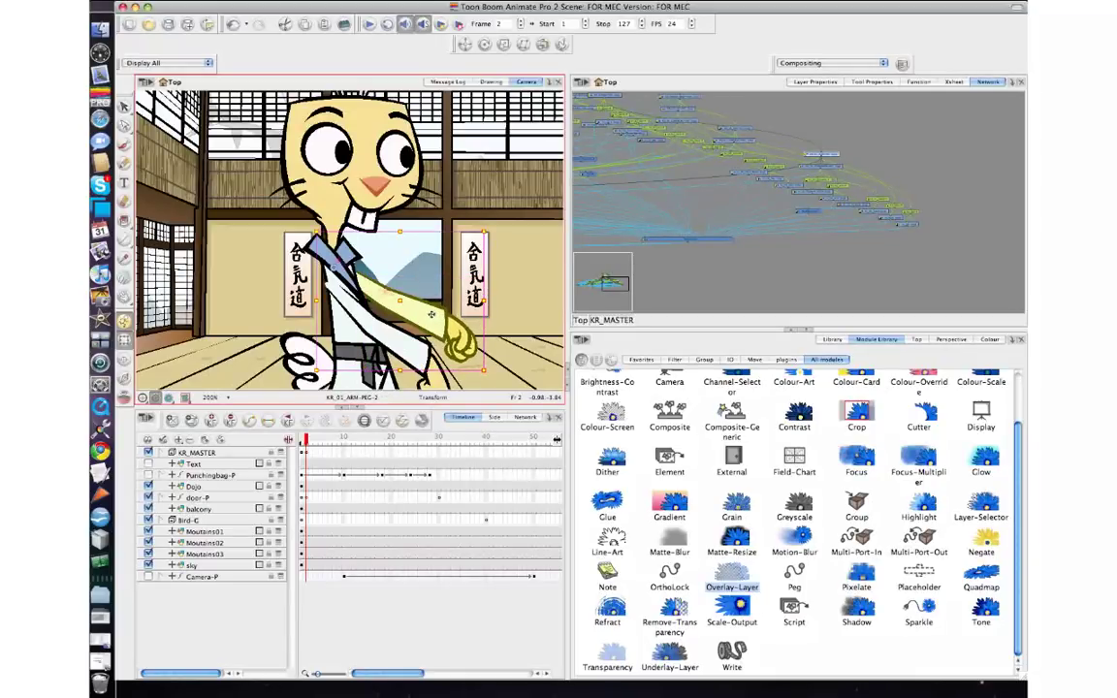
{"action": "left_click_drag", "start_coordinate": [433, 316], "coordinate": [433, 318]}
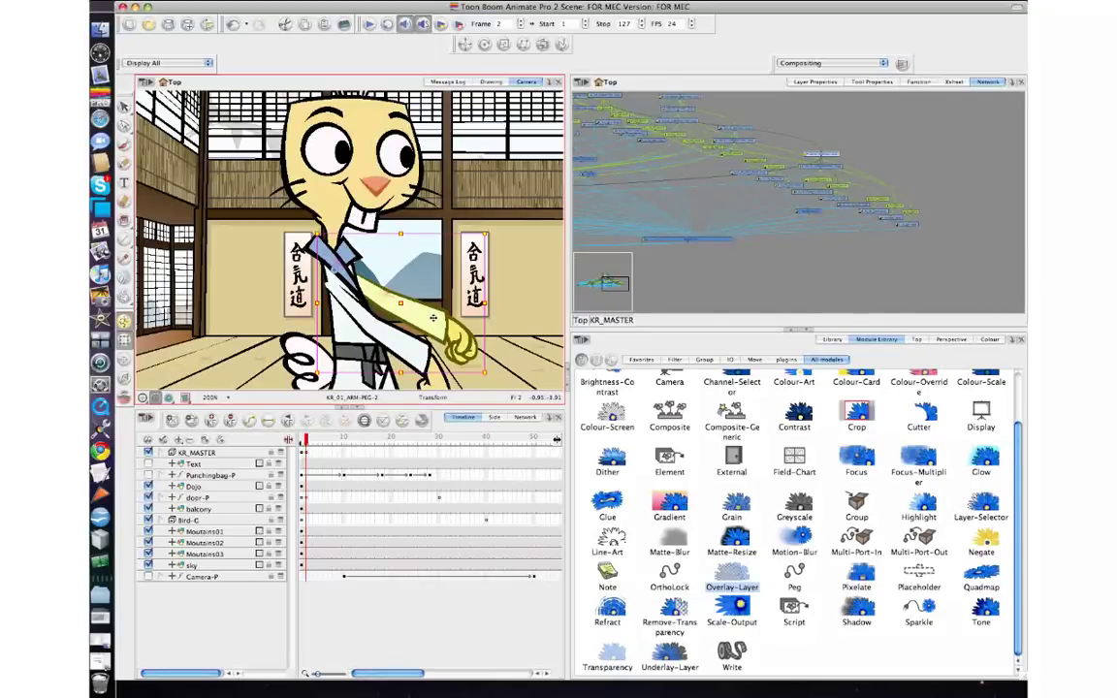
Move the whole near arm slightly down and forward at the shoulder.
{"action": "left_click", "coordinate": [363, 320]}
{"action": "key", "text": "b"}
{"action": "left_click_drag", "start_coordinate": [364, 320], "coordinate": [373, 324]}
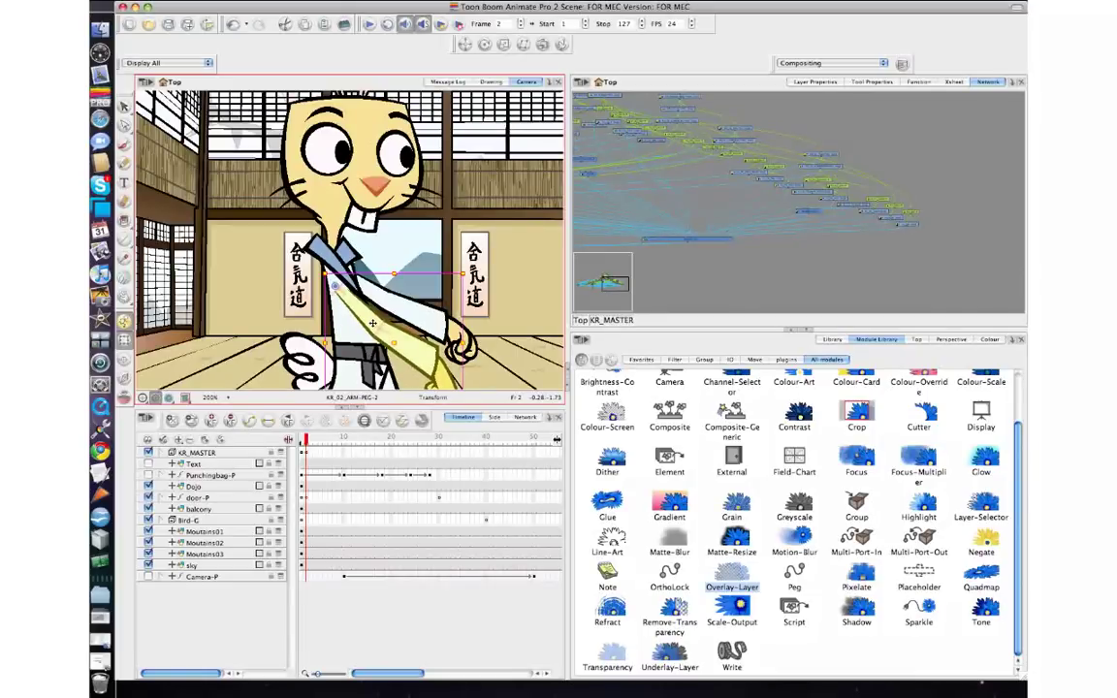
Select the far arm's parent peg and nudge the whole far arm slightly up and back toward the body.
{"action": "left_click", "coordinate": [424, 313]}
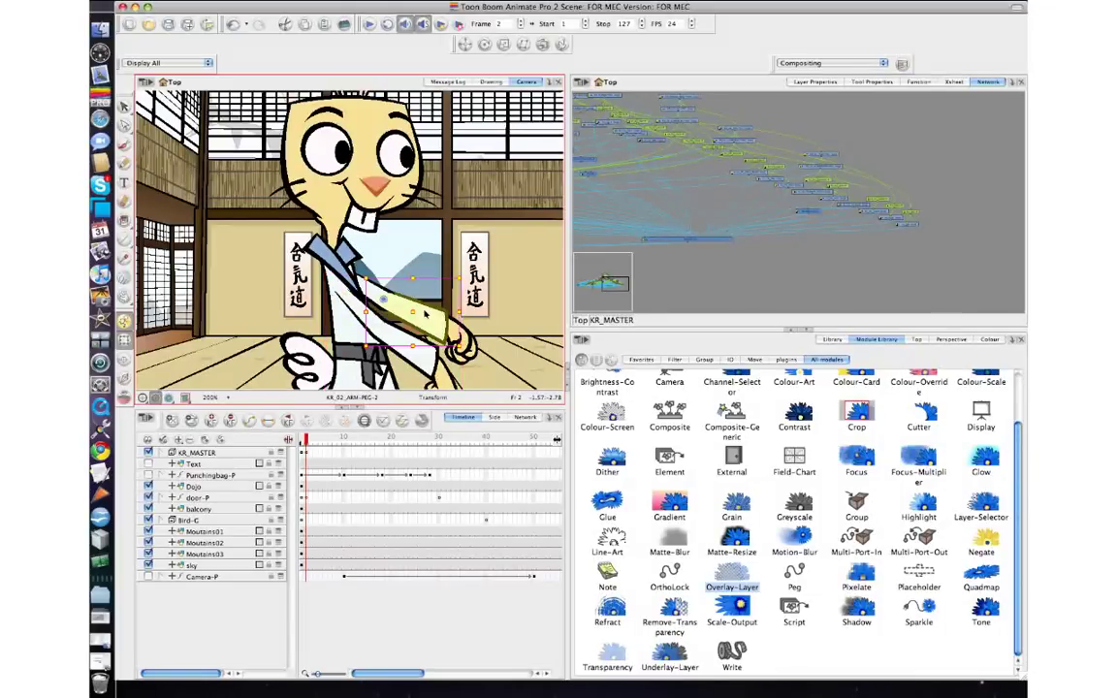
{"action": "key", "text": "b"}
{"action": "key", "text": "b"}
{"action": "left_click_drag", "start_coordinate": [425, 313], "coordinate": [419, 310]}
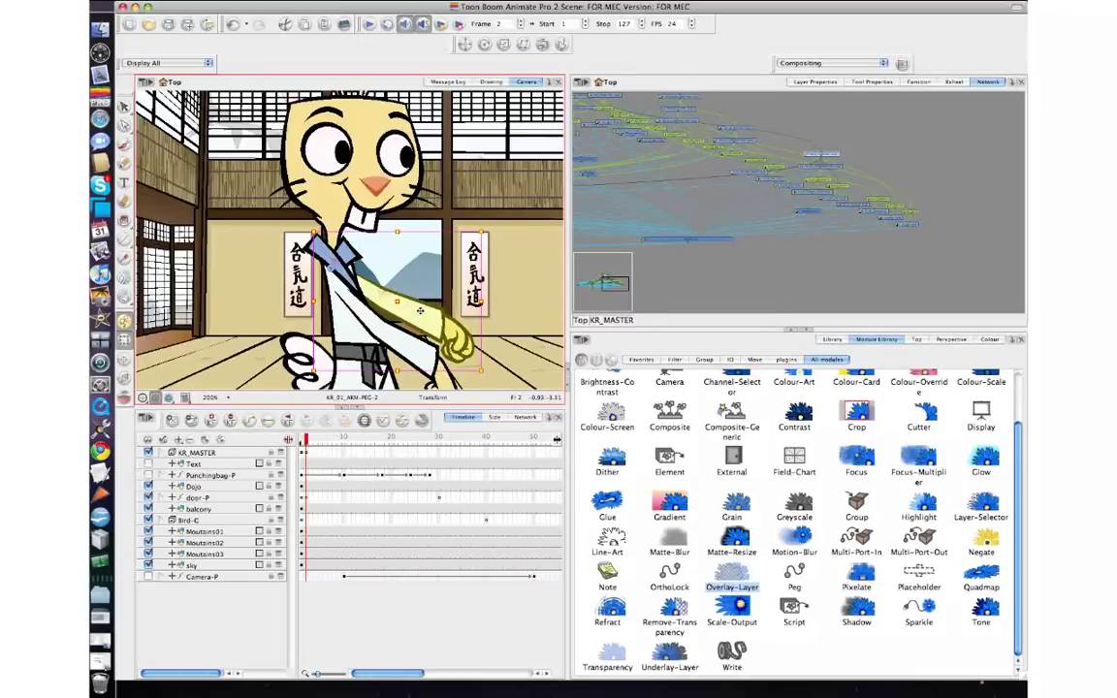
{"action": "scroll", "coordinate": [423, 311], "scroll_direction": "down", "scroll_amount": 5}
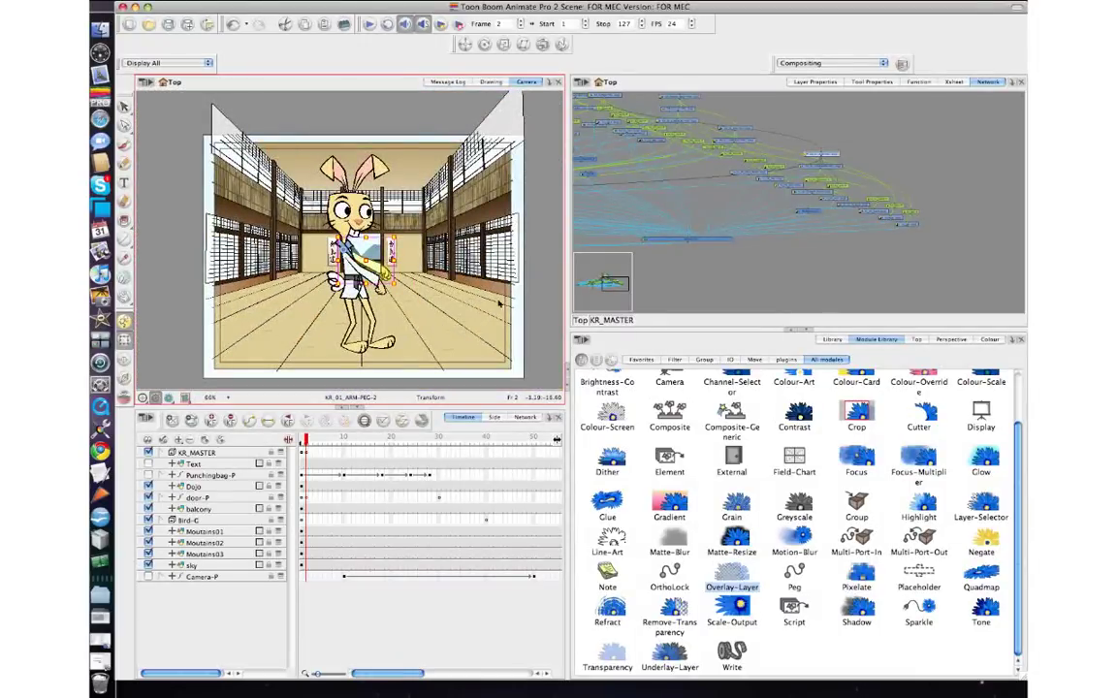
Rotate the near hand counter-clockwise at the wrist, and enlarge the Camera view to show the full character.
{"action": "scroll", "coordinate": [530, 303], "scroll_direction": "up", "scroll_amount": 5}
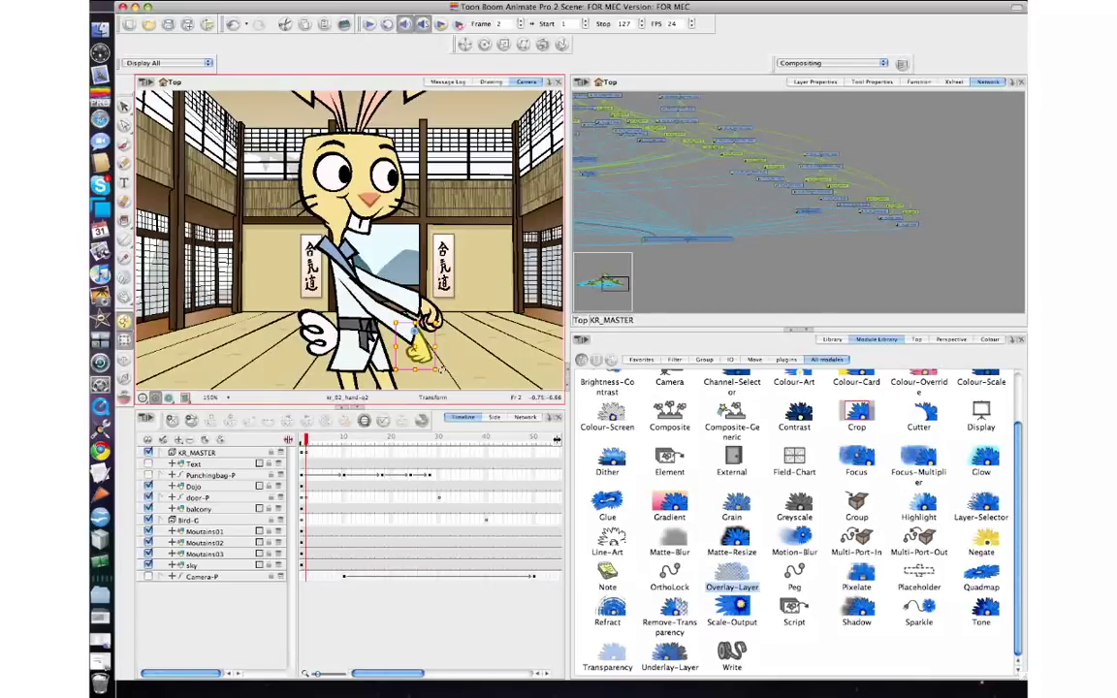
{"action": "left_click_drag", "start_coordinate": [441, 366], "coordinate": [442, 349]}
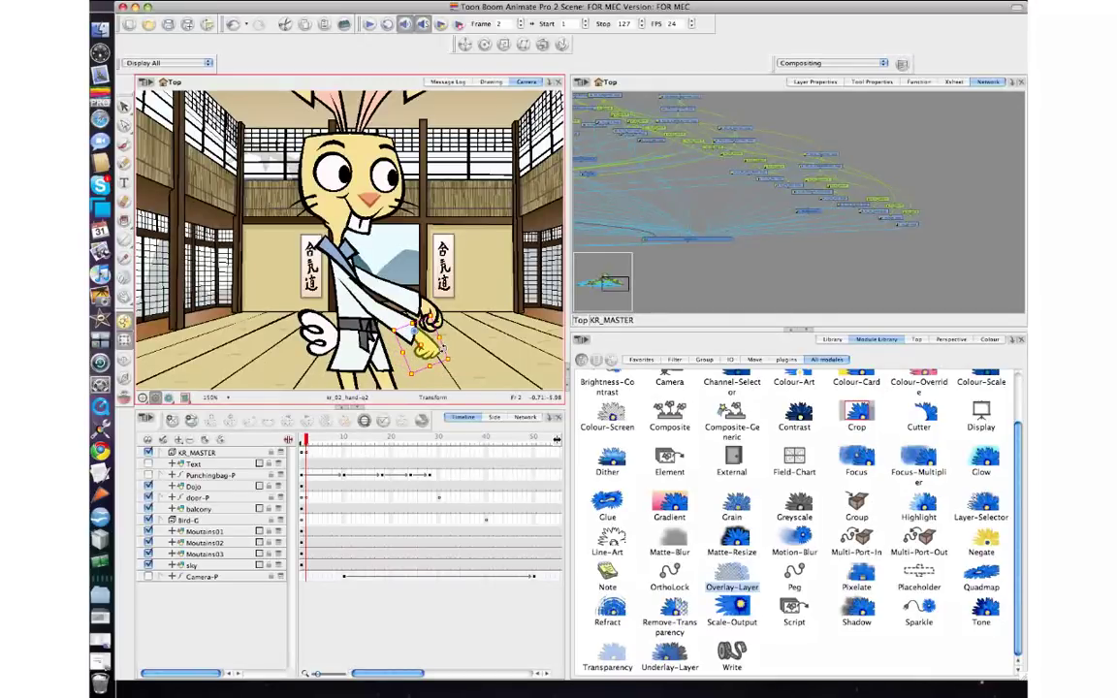
{"action": "key", "text": "2"}
{"action": "key", "text": "2"}
{"action": "key", "text": "2"}
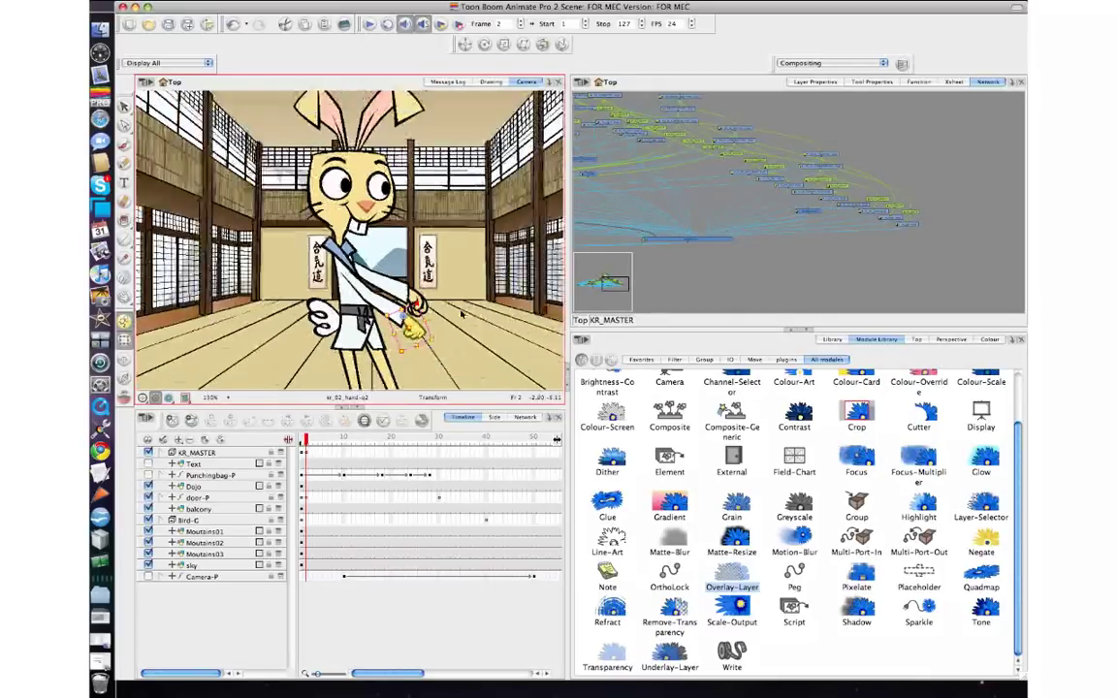
{"action": "key", "text": "1"}
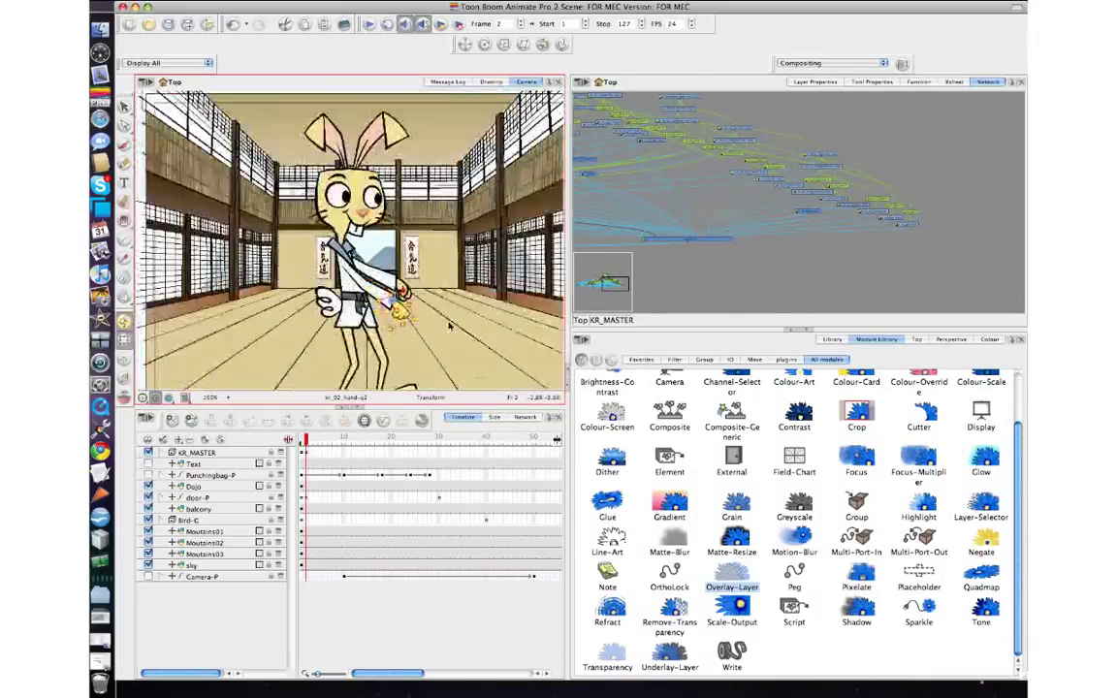
{"action": "scroll", "coordinate": [449, 327], "scroll_direction": "down", "scroll_amount": 1}
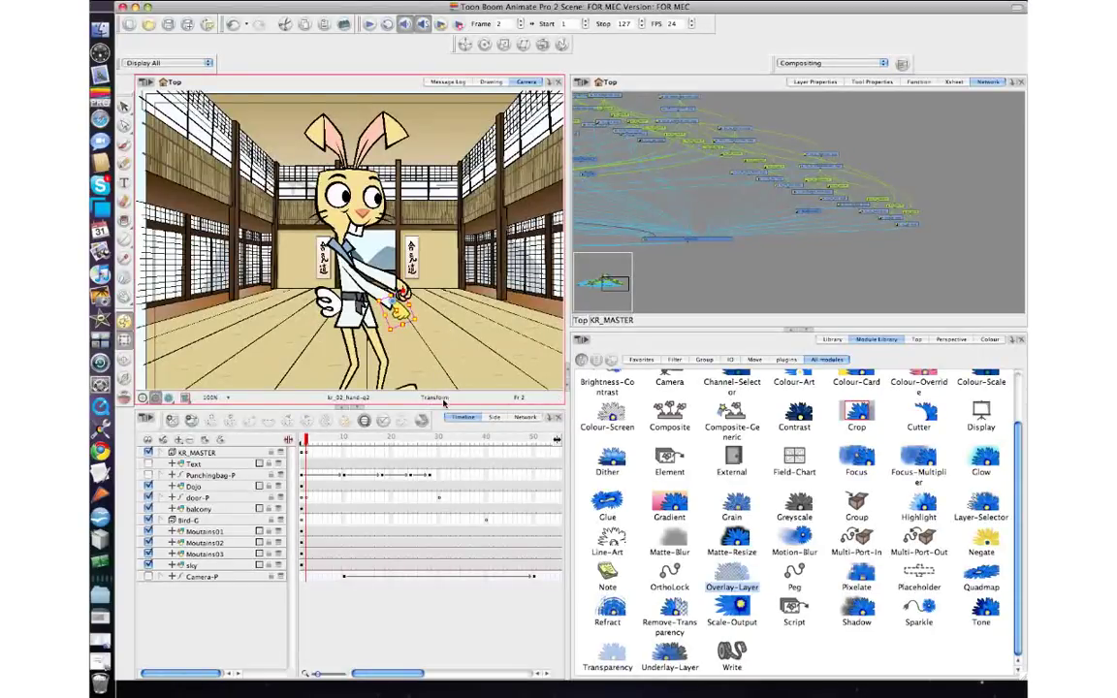
{"action": "left_click_drag", "start_coordinate": [442, 405], "coordinate": [442, 492]}
Select the far arm's peg and nudge the whole far arm slightly forward and down at the shoulder.
{"action": "scroll", "coordinate": [396, 358], "scroll_direction": "up", "scroll_amount": 2}
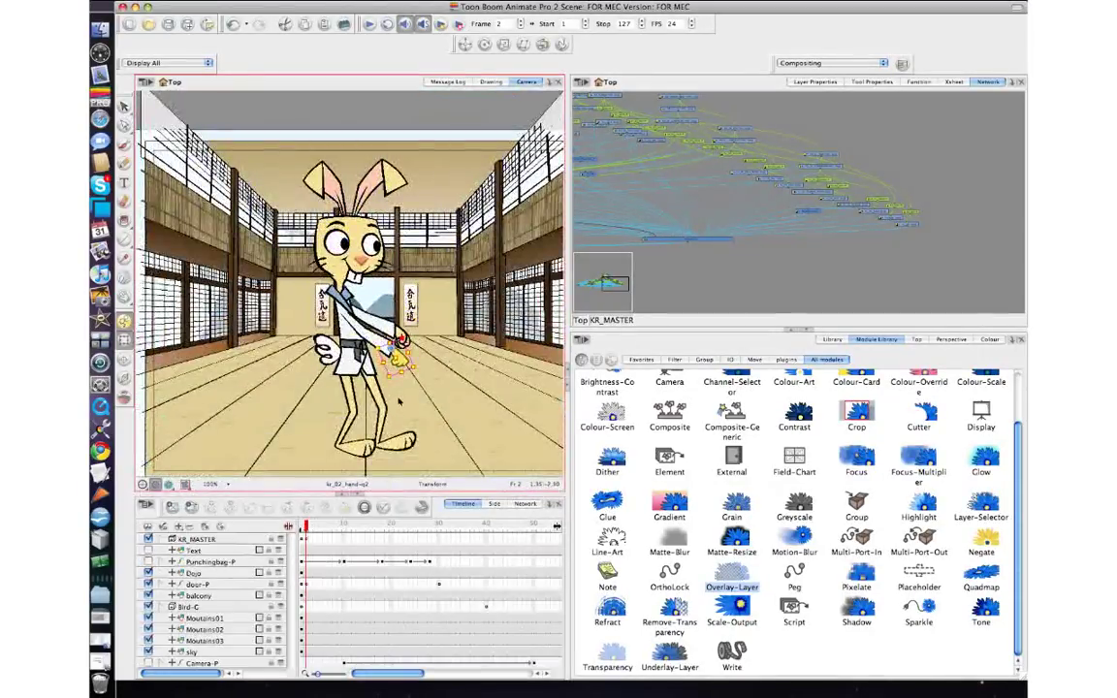
{"action": "left_click", "coordinate": [375, 347]}
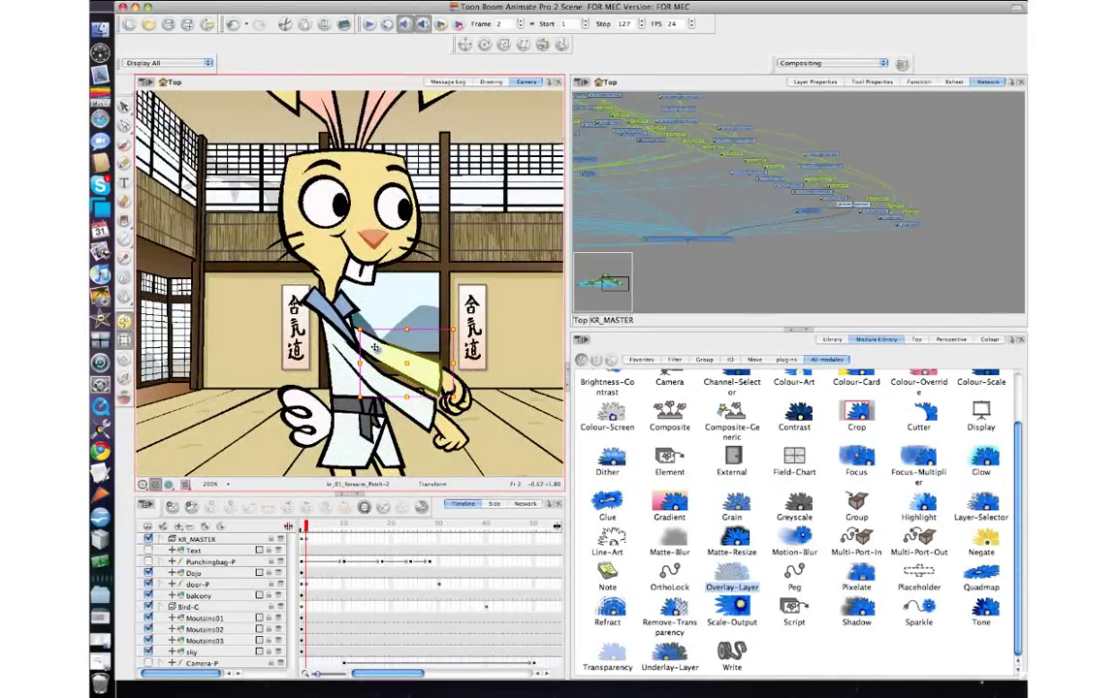
{"action": "key", "text": "b"}
{"action": "left_click_drag", "start_coordinate": [372, 345], "coordinate": [375, 347]}
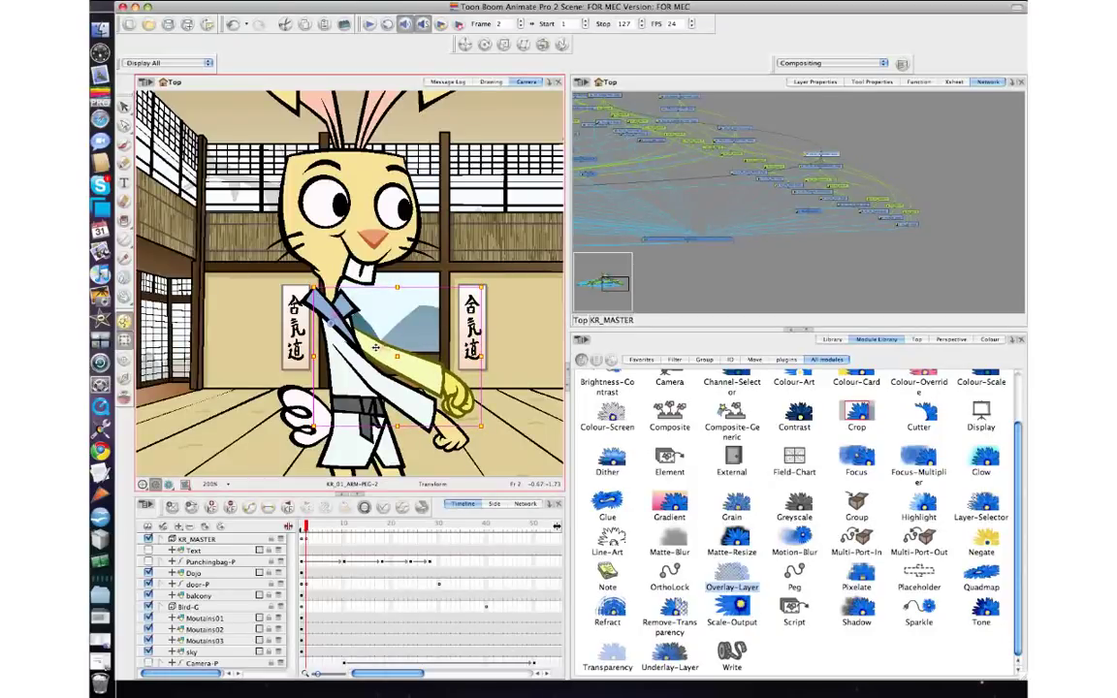
{"action": "key", "text": "1"}
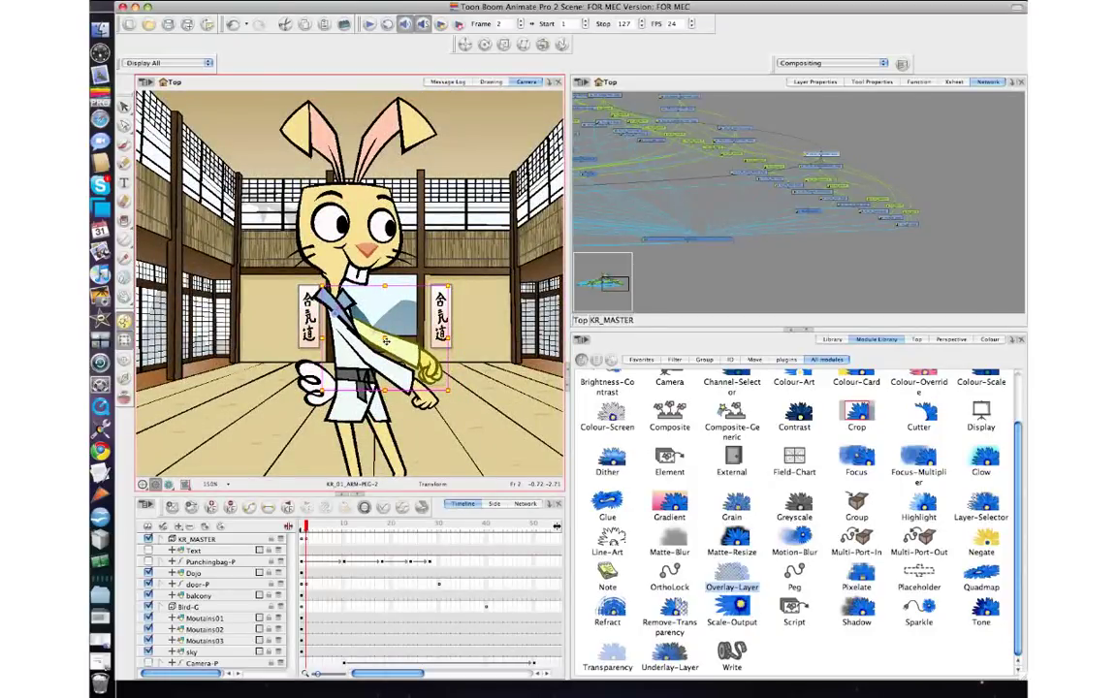
{"action": "key", "text": "1"}
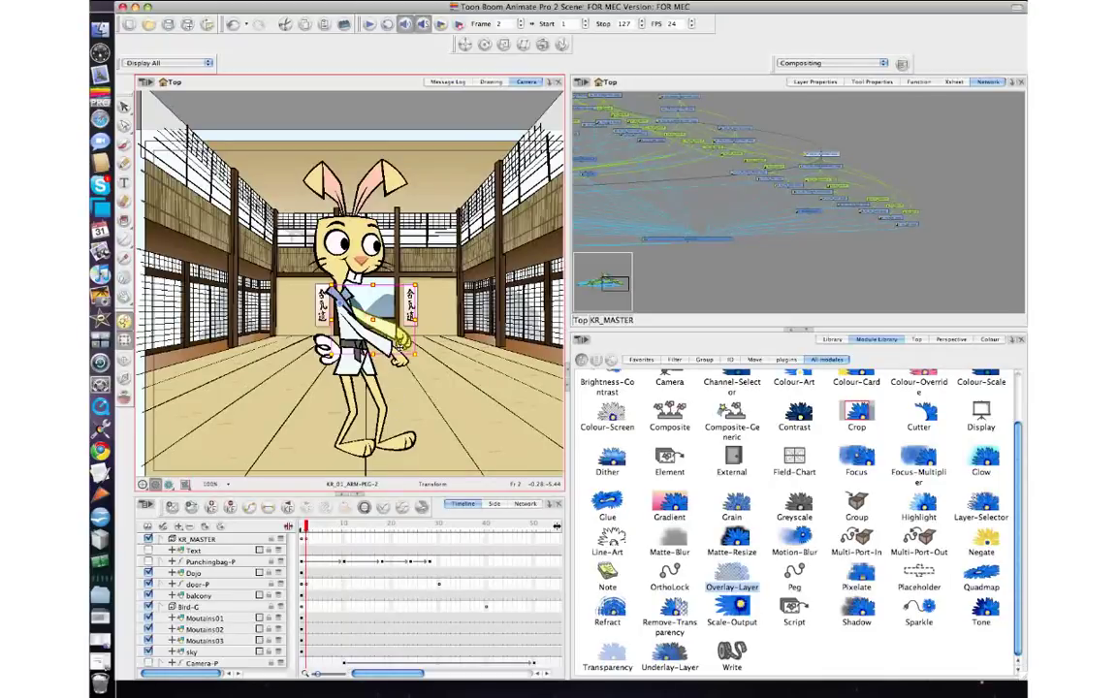
Select the far hand and rotate it slightly counter-clockwise at the wrist.
{"action": "left_click", "coordinate": [402, 340]}
{"action": "key", "text": "2"}
{"action": "left_click_drag", "start_coordinate": [451, 388], "coordinate": [458, 380]}
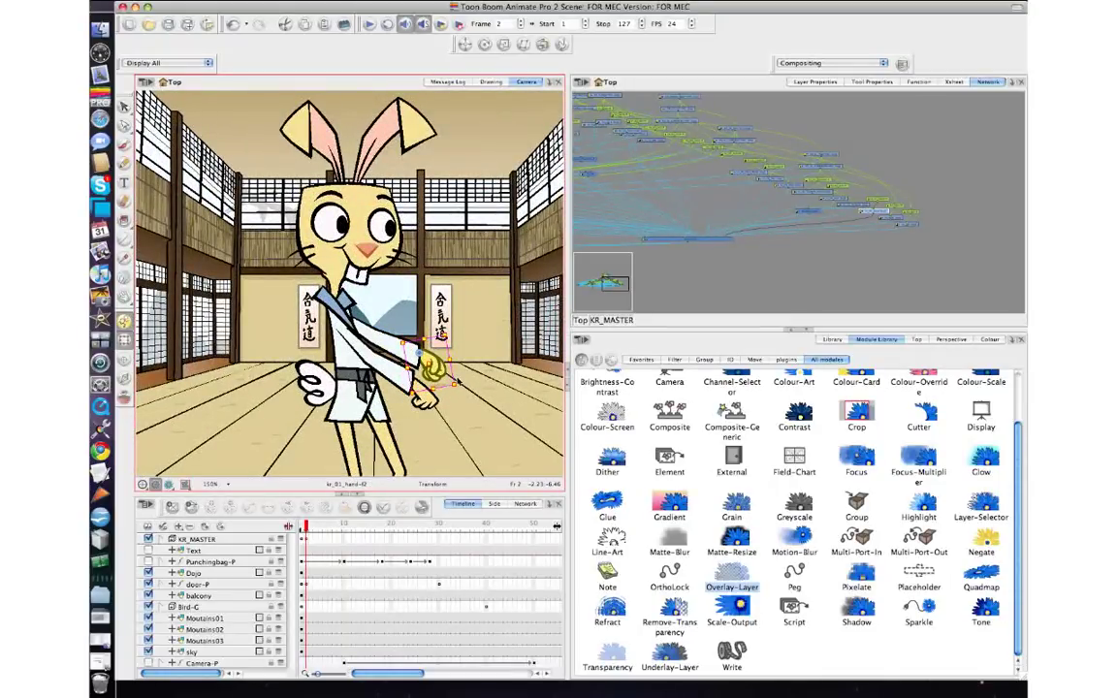
Select the far arm's parent peg, rotate the whole far arm very slightly clockwise, and deselect it.
{"action": "key", "text": "shift+b"}
{"action": "key", "text": "shift+b"}
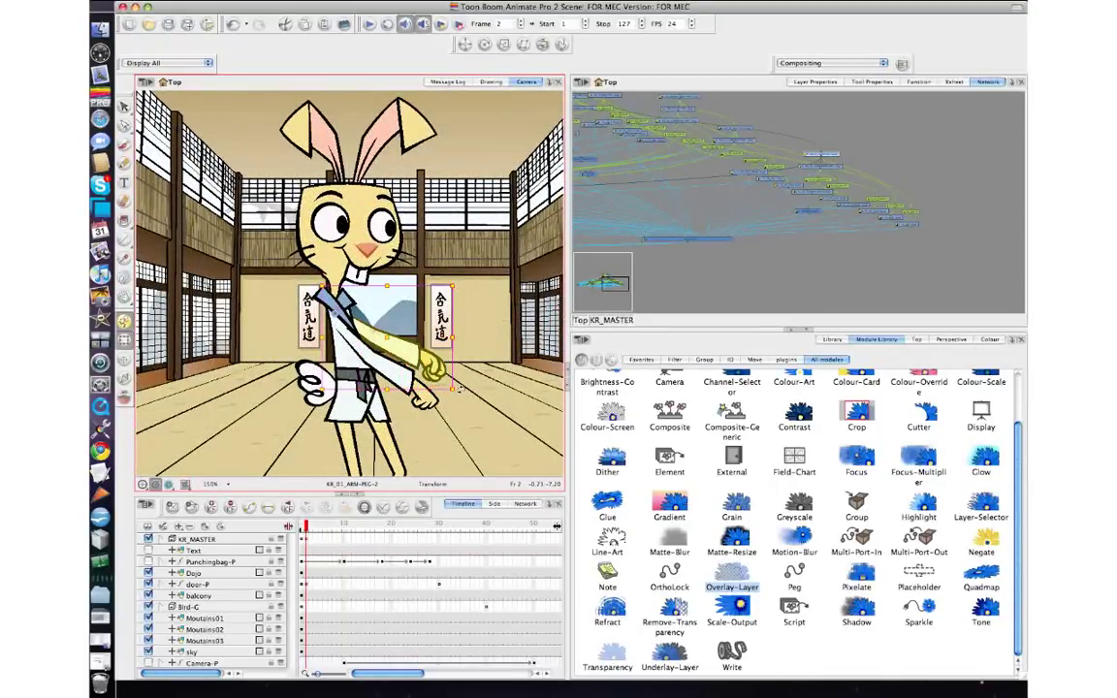
{"action": "left_click_drag", "start_coordinate": [462, 390], "coordinate": [461, 391]}
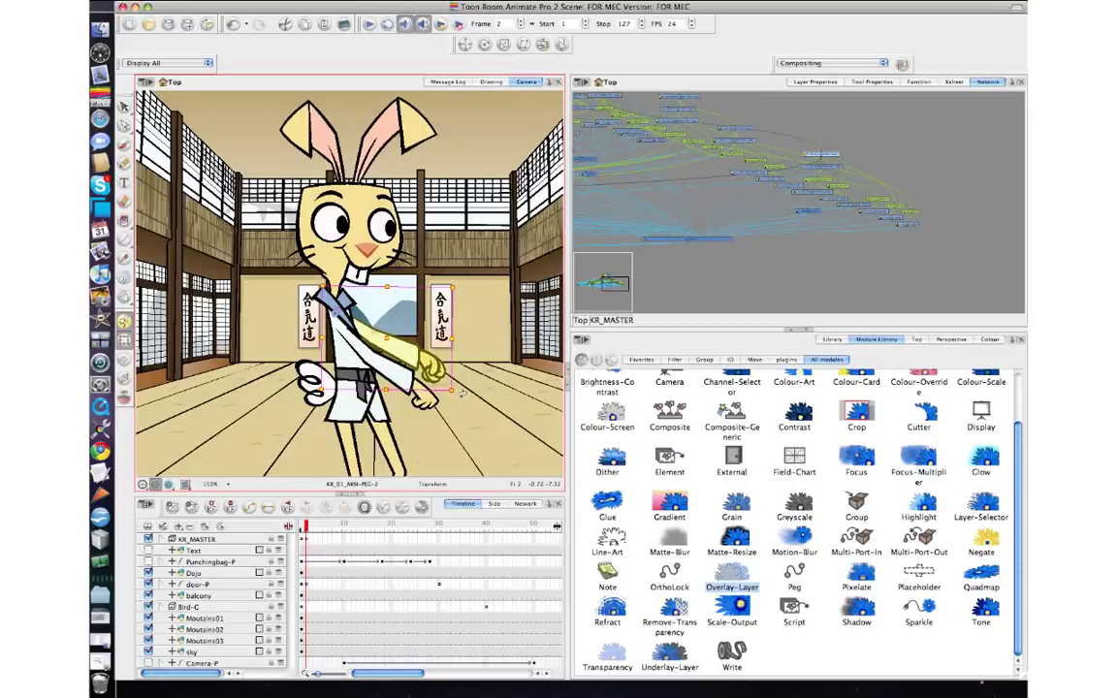
{"action": "left_click", "coordinate": [663, 304]}
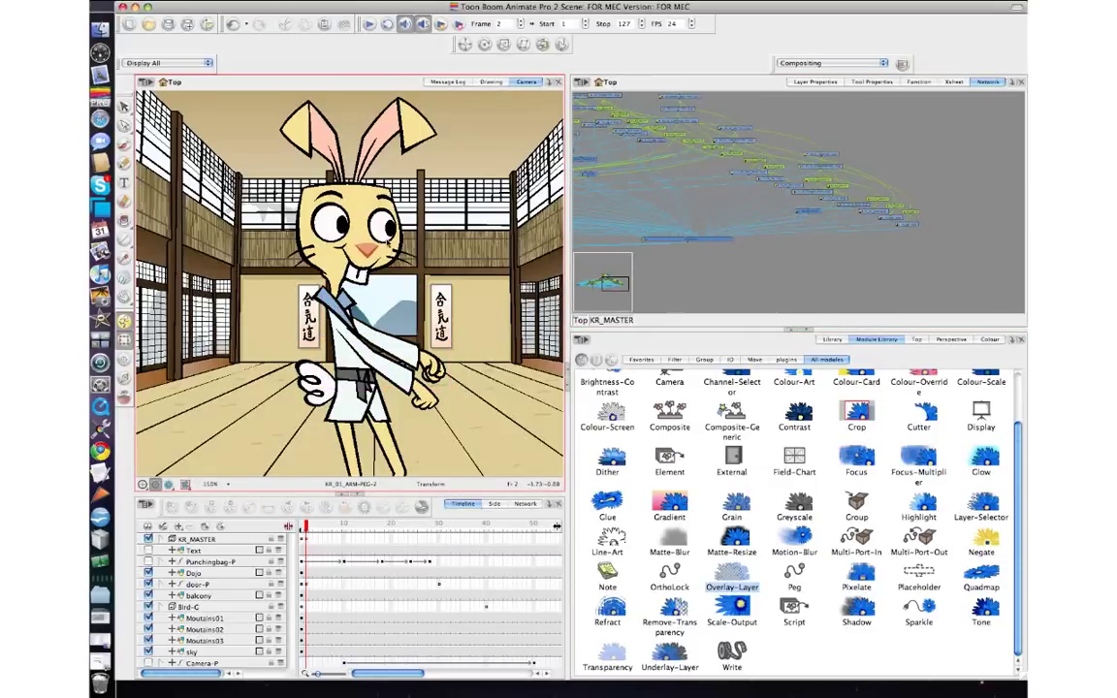
{"action": "scroll", "coordinate": [347, 233], "scroll_direction": "down", "scroll_amount": 1}
{"action": "scroll", "coordinate": [356, 210], "scroll_direction": "down", "scroll_amount": 1}
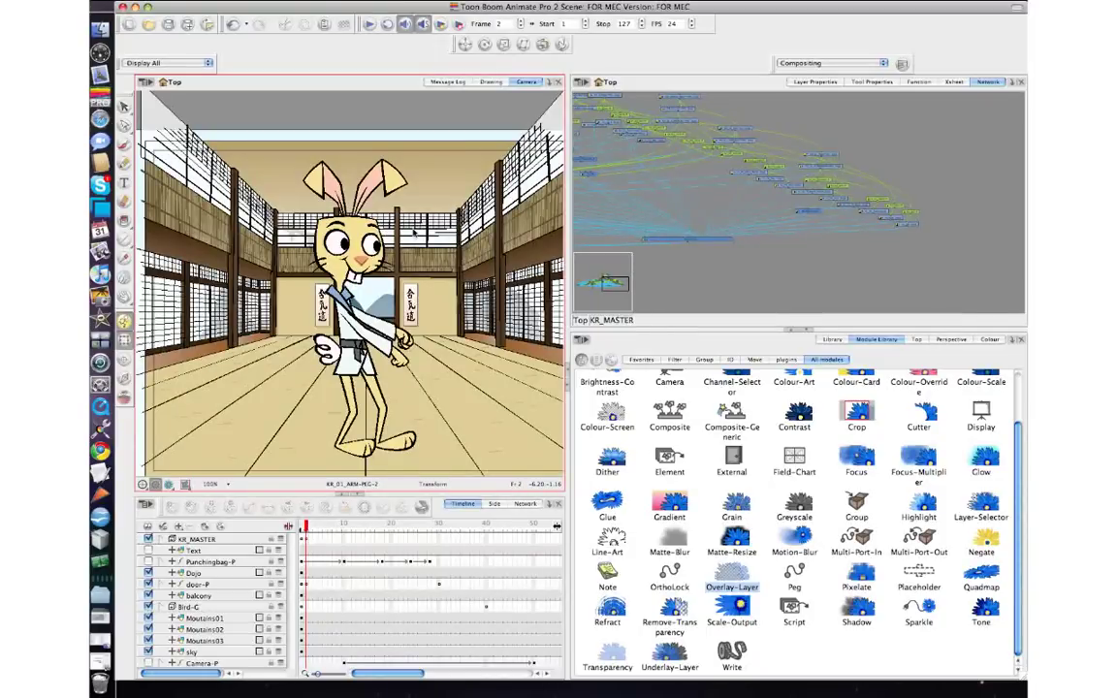
Move the whole far arm slightly forward, away from the collar, and deselect it.
{"action": "scroll", "coordinate": [412, 231], "scroll_direction": "up", "scroll_amount": 4}
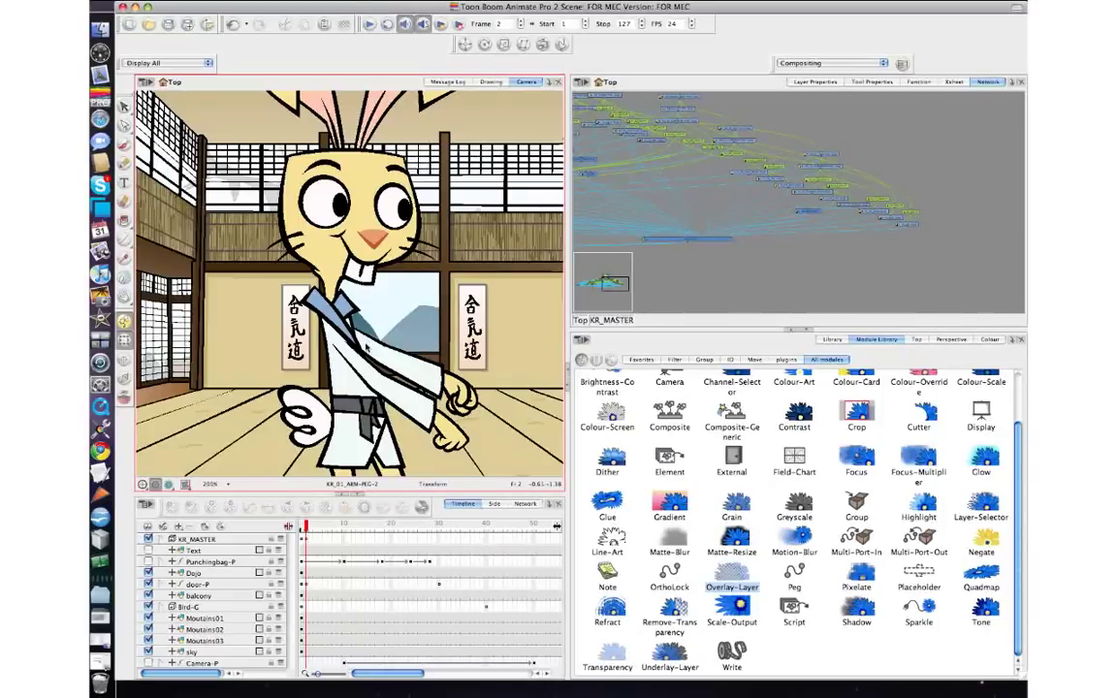
{"action": "left_click", "coordinate": [366, 345]}
{"action": "key", "text": "b"}
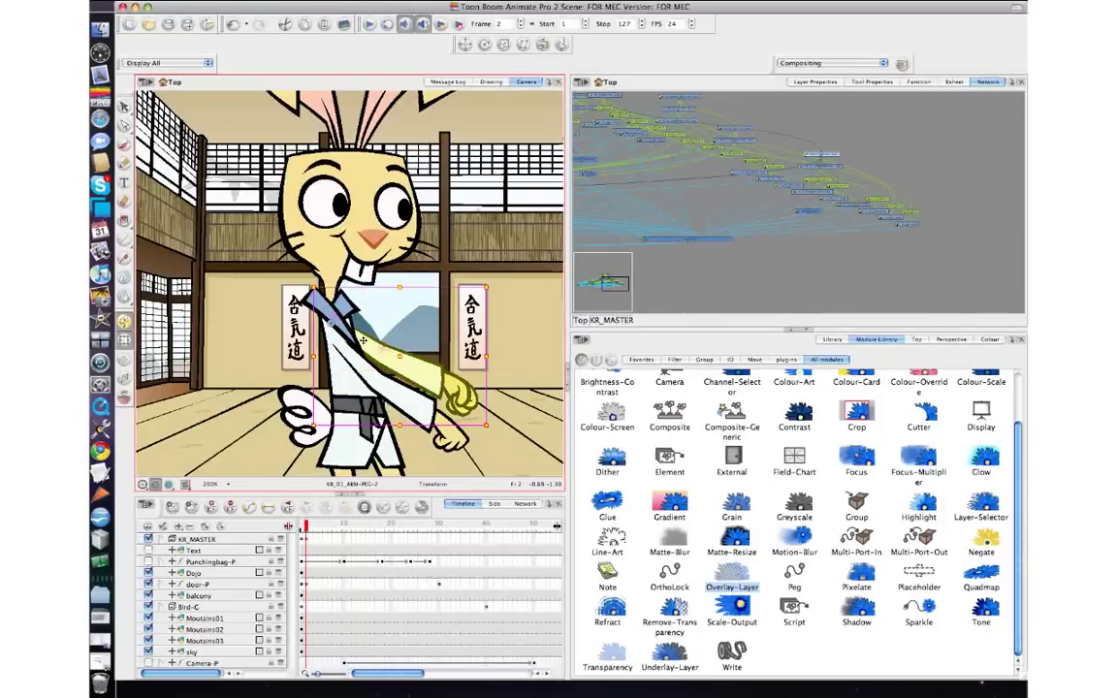
{"action": "left_click_drag", "start_coordinate": [363, 340], "coordinate": [369, 340]}
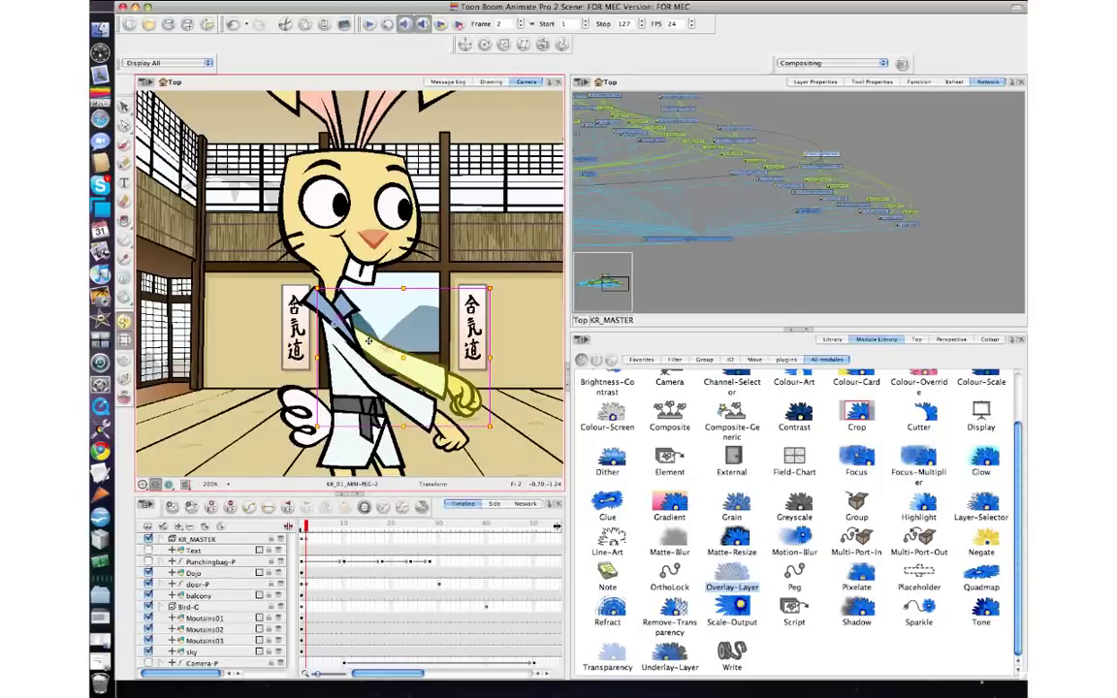
{"action": "left_click", "coordinate": [663, 292]}
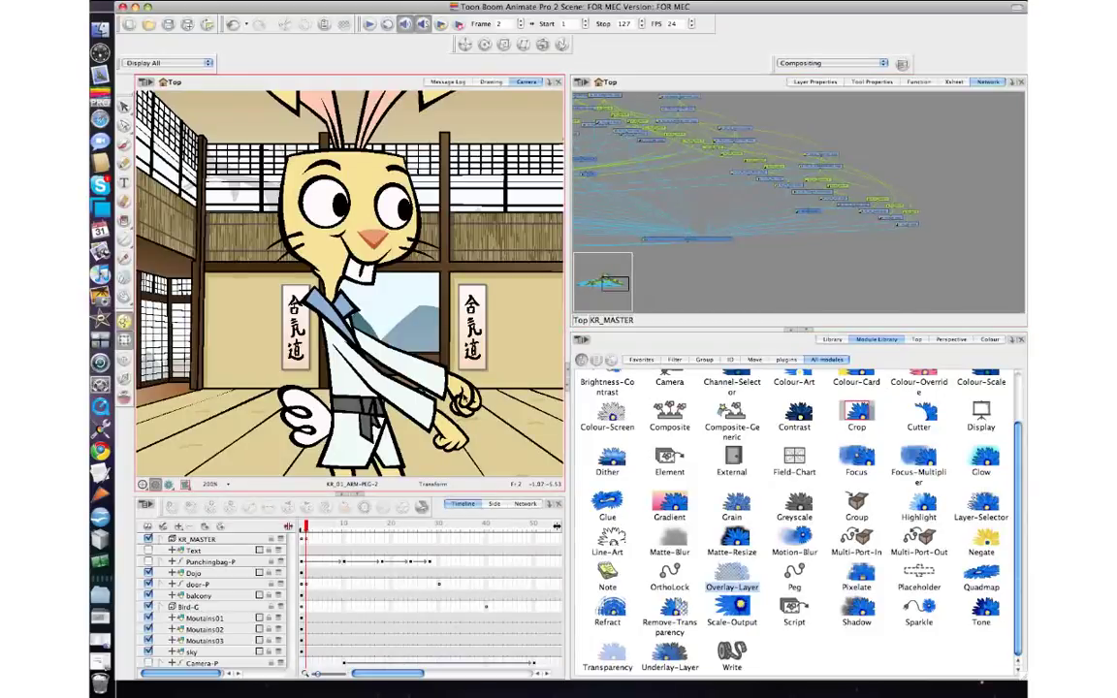
Swap the far hand's drawing for the q2 hand with its fingers pointing down.
{"action": "left_click", "coordinate": [464, 396]}
{"action": "key", "text": "bracketright"}
{"action": "key", "text": "bracketright"}
{"action": "key", "text": "bracketright"}
{"action": "key", "text": "bracketright"}
{"action": "key", "text": "bracketright"}
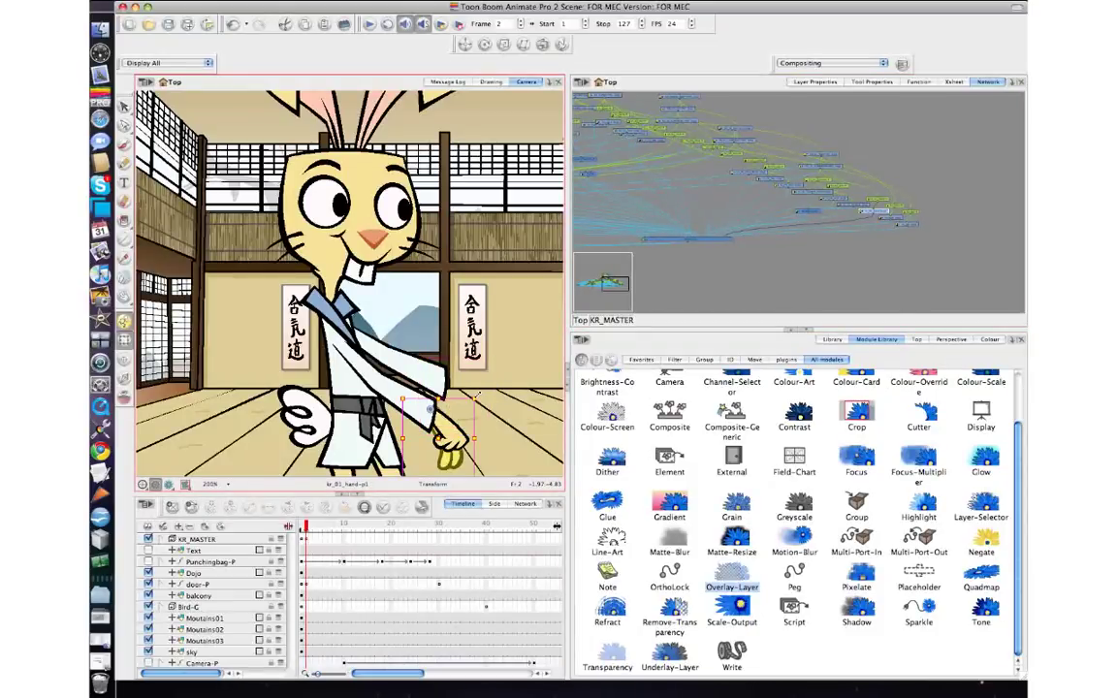
{"action": "left_click_drag", "start_coordinate": [460, 455], "coordinate": [459, 396]}
{"action": "key", "text": "bracketleft"}
{"action": "key", "text": "bracketleft"}
{"action": "key", "text": "bracketleft"}
{"action": "key", "text": "bracketleft"}
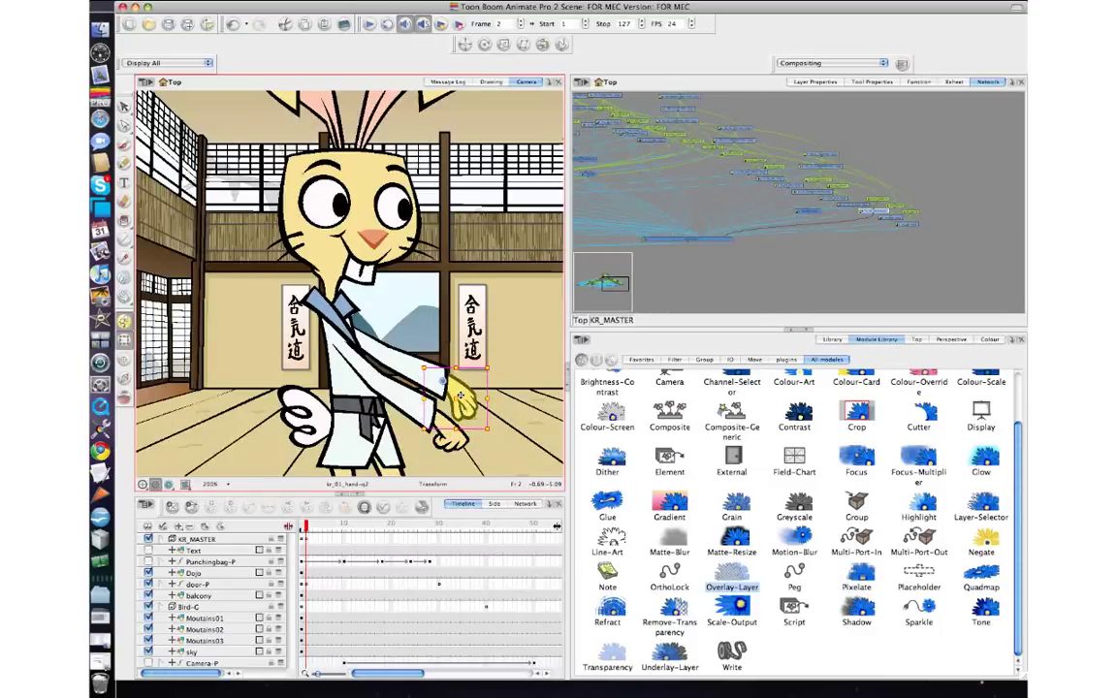
Try out other substitution drawings for the far hand and return to the q2 drawing.
{"action": "key", "text": "equal"}
{"action": "key", "text": "equal"}
{"action": "key", "text": "equal"}
{"action": "key", "text": "equal"}
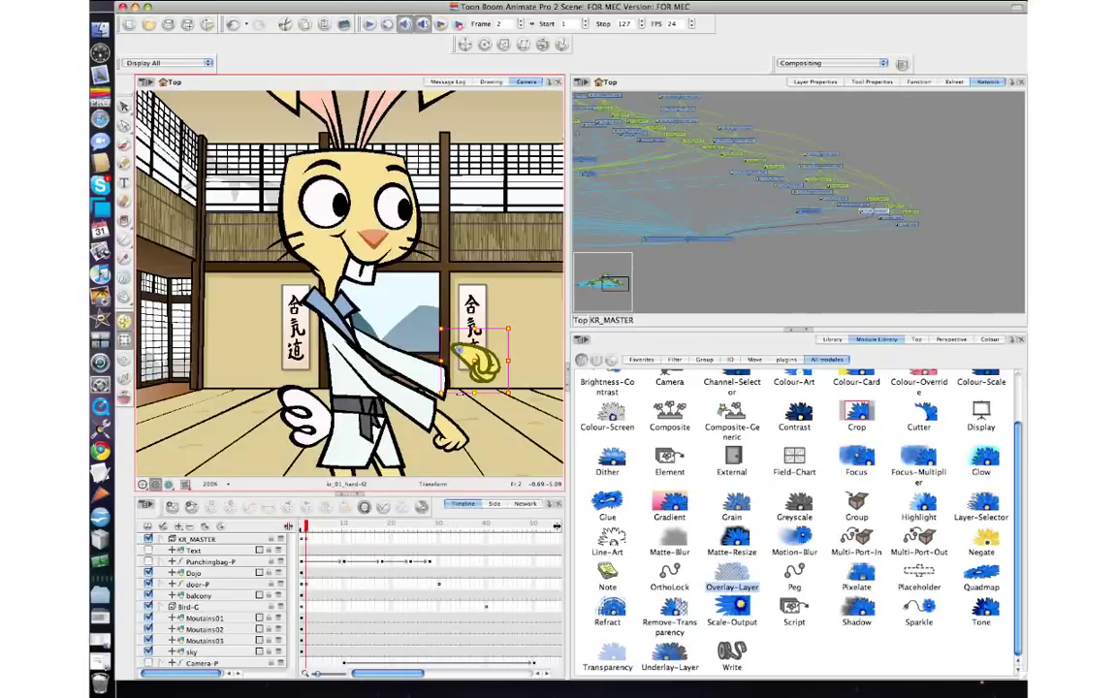
{"action": "key", "text": "equal"}
{"action": "key", "text": "equal"}
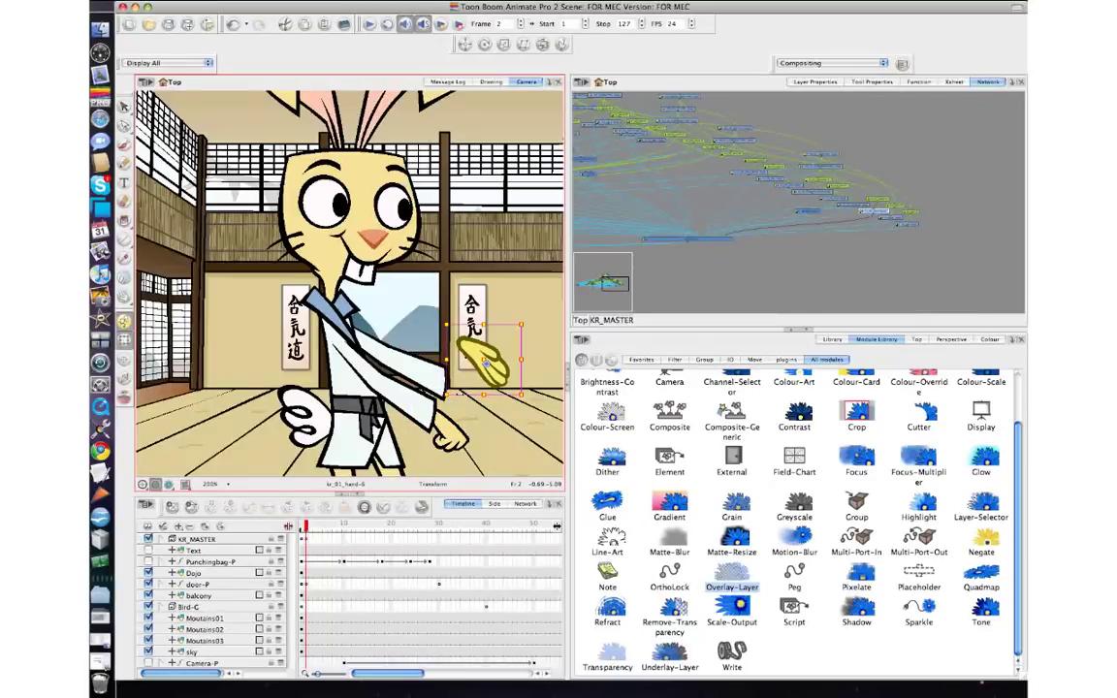
{"action": "key", "text": "equal"}
{"action": "key", "text": "equal"}
{"action": "key", "text": "equal"}
{"action": "key", "text": "equal"}
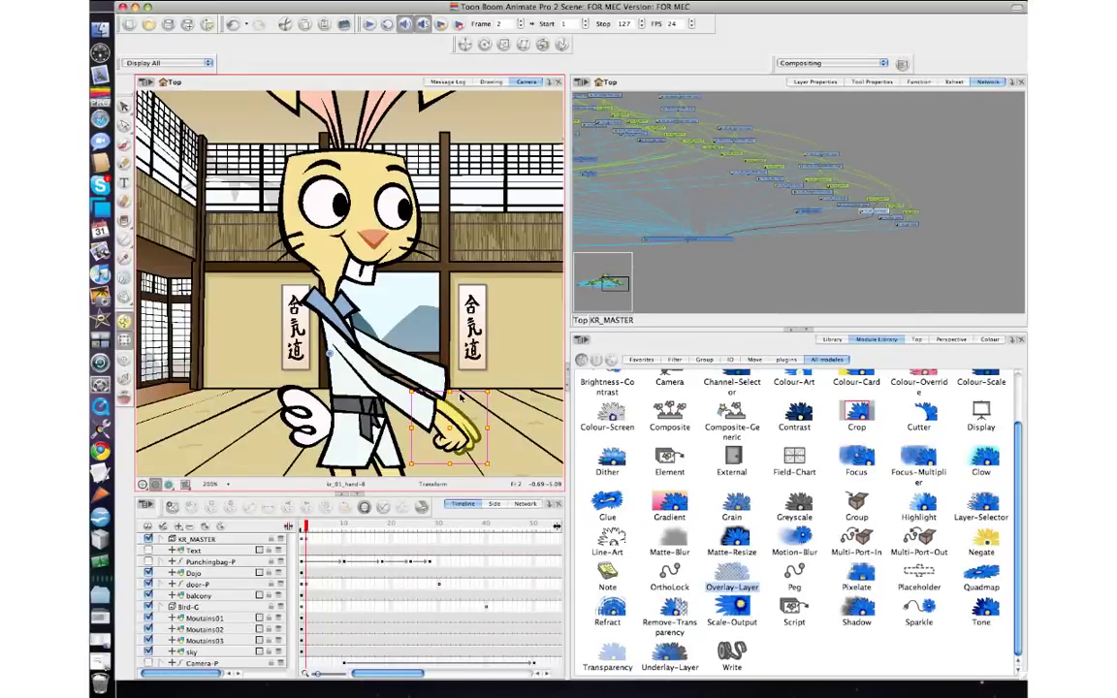
{"action": "key", "text": "bracketright"}
{"action": "key", "text": "bracketleft"}
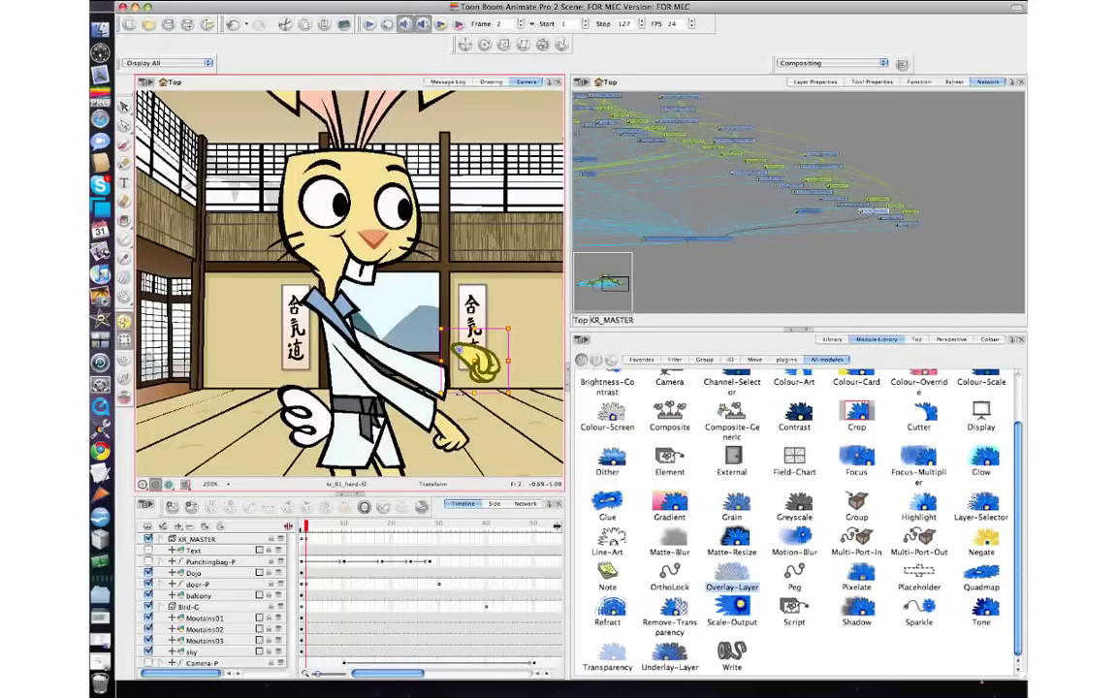
{"action": "key", "text": "bracketright"}
{"action": "key", "text": "bracketright"}
{"action": "key", "text": "bracketright"}
{"action": "key", "text": "bracketright"}
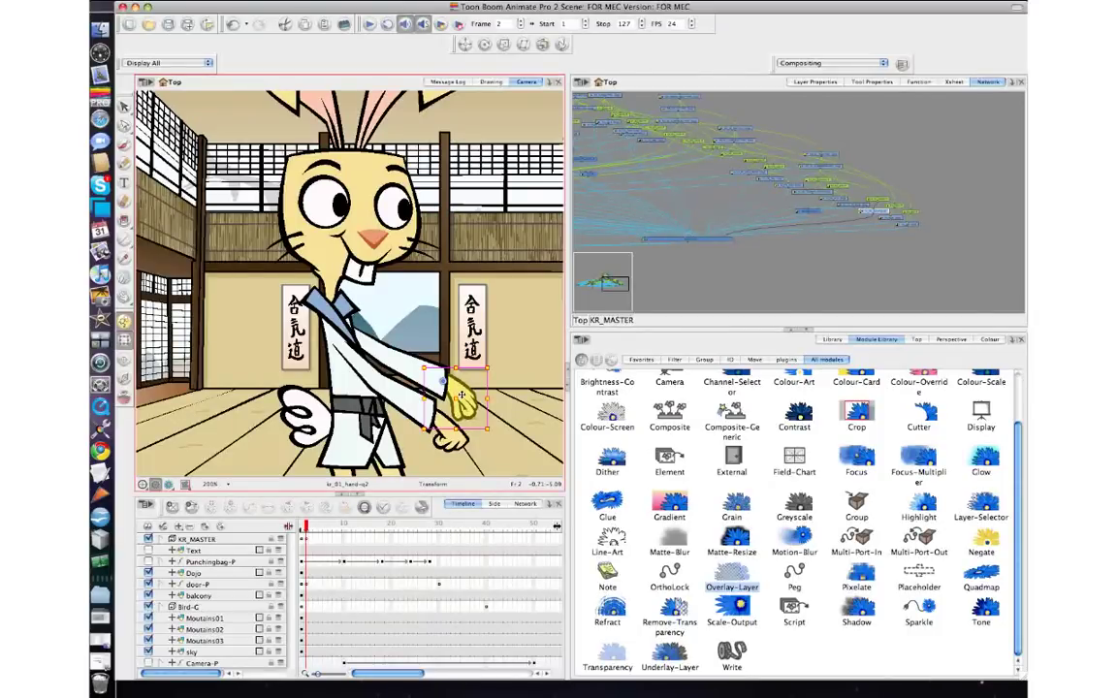
Examine the far hand's q2 drawing up close in the Camera view and on the grid in the Drawing view.
{"action": "scroll", "coordinate": [460, 396], "scroll_direction": "up", "scroll_amount": 5}
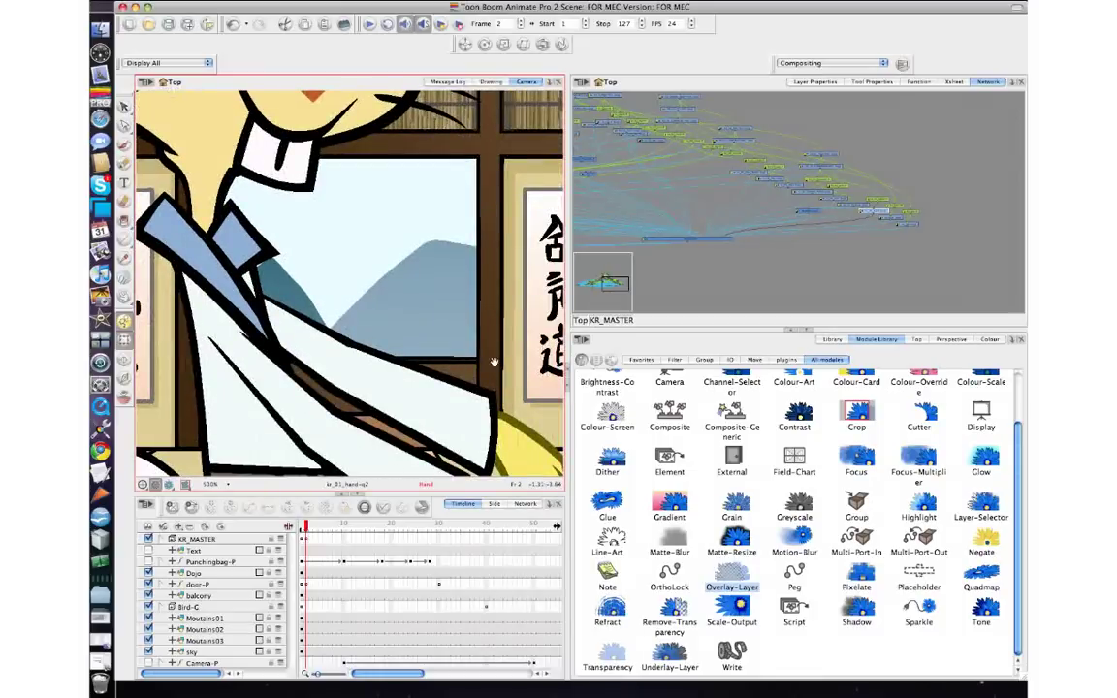
{"action": "left_click_drag", "start_coordinate": [459, 367], "coordinate": [457, 279]}
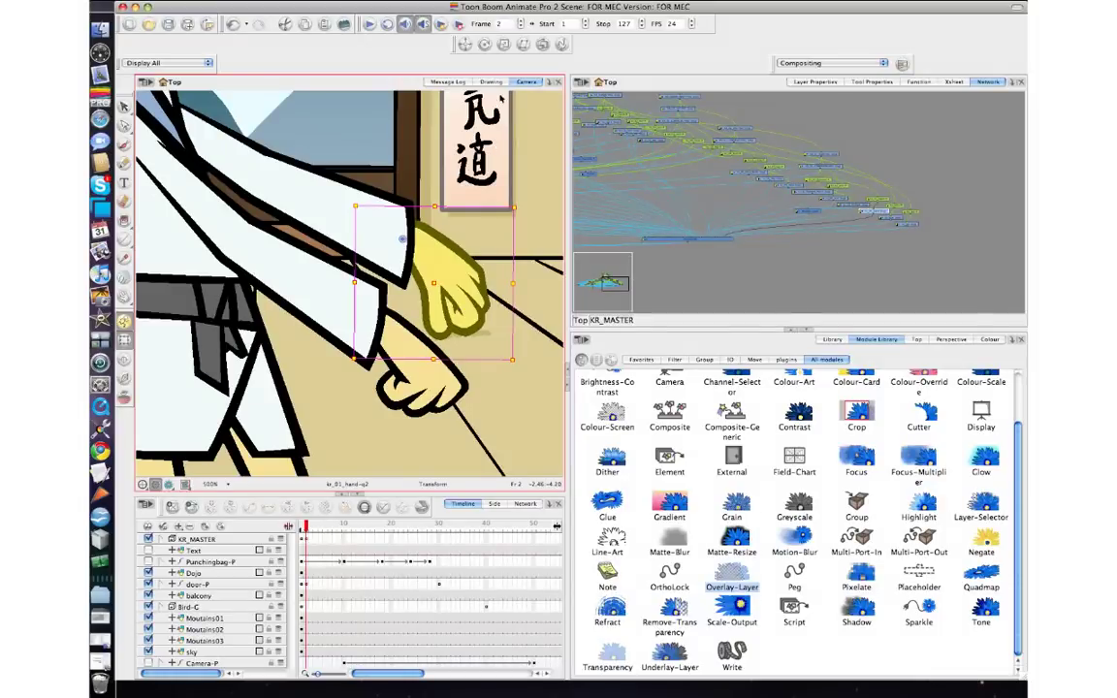
{"action": "left_click", "coordinate": [490, 81]}
{"action": "left_click", "coordinate": [143, 83]}
{"action": "left_click", "coordinate": [172, 85]}
{"action": "left_click", "coordinate": [173, 85]}
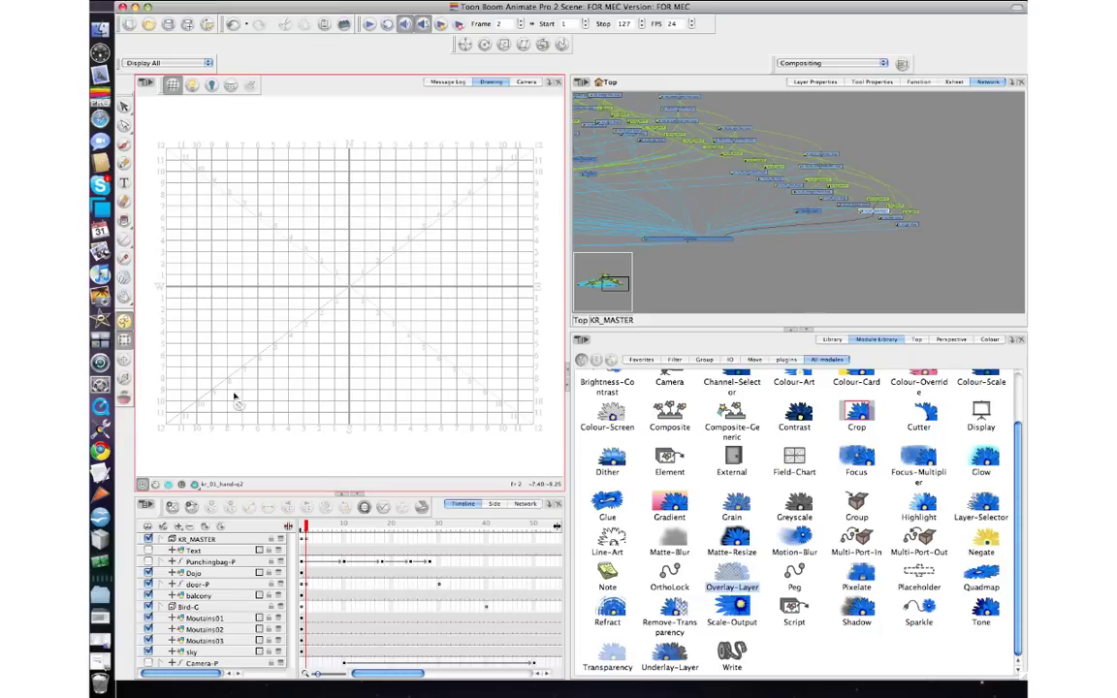
{"action": "scroll", "coordinate": [363, 336], "scroll_direction": "up", "scroll_amount": 3}
{"action": "scroll", "coordinate": [391, 262], "scroll_direction": "up", "scroll_amount": 3}
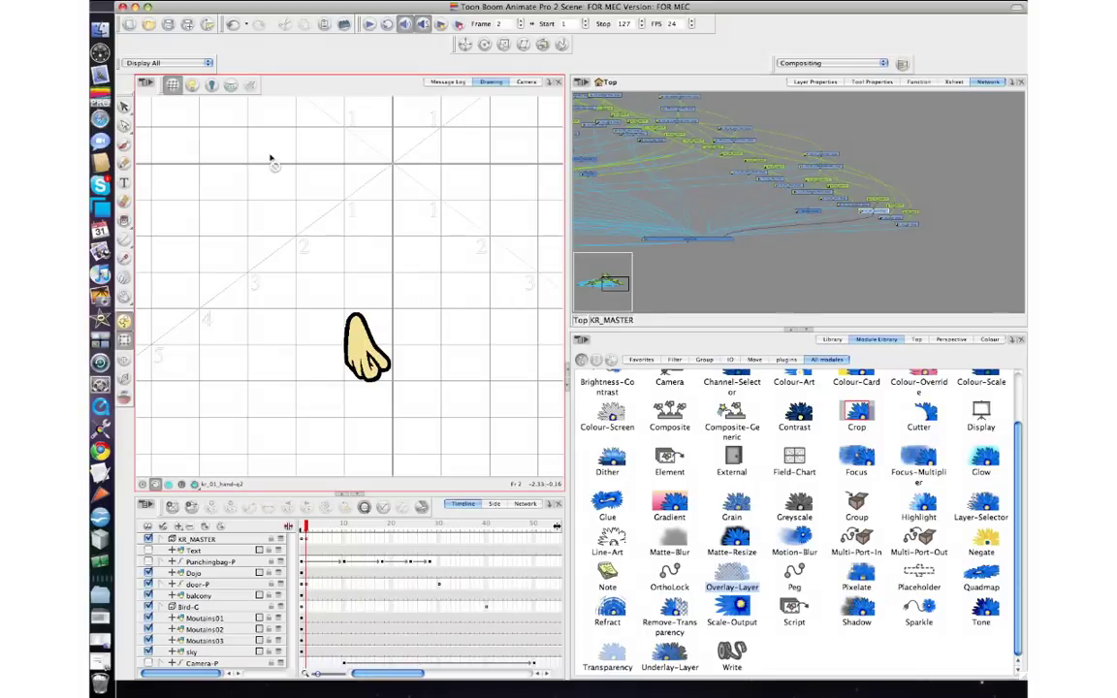
{"action": "left_click", "coordinate": [525, 81]}
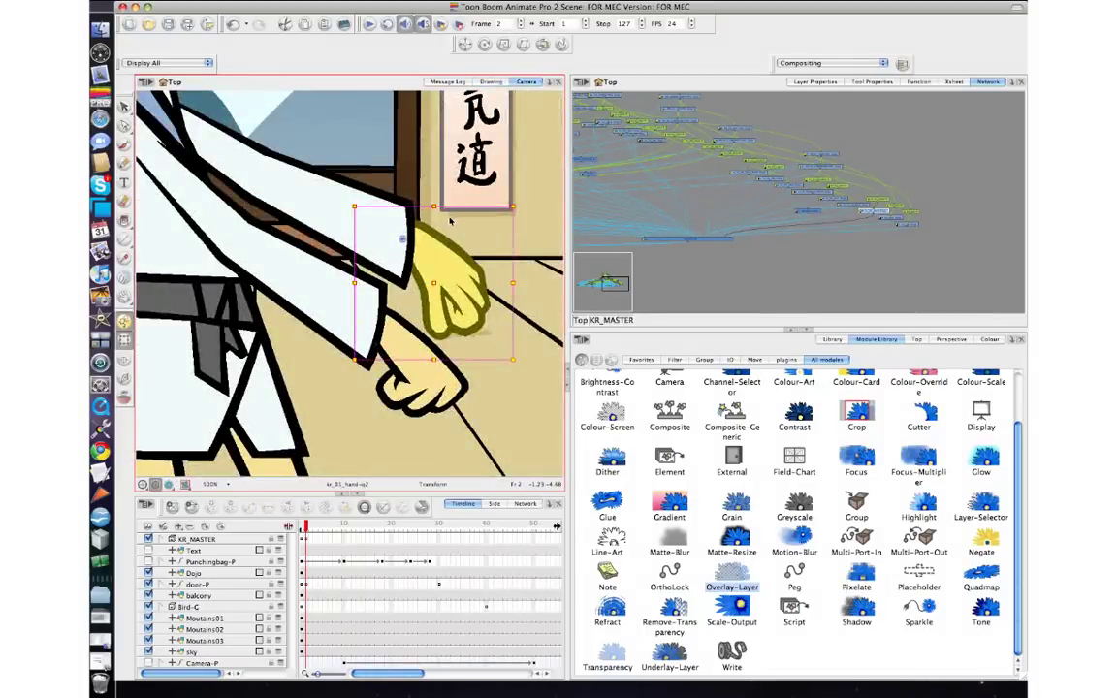
{"action": "scroll", "coordinate": [357, 238], "scroll_direction": "up", "scroll_amount": 3}
{"action": "left_click_drag", "start_coordinate": [357, 239], "coordinate": [347, 205]}
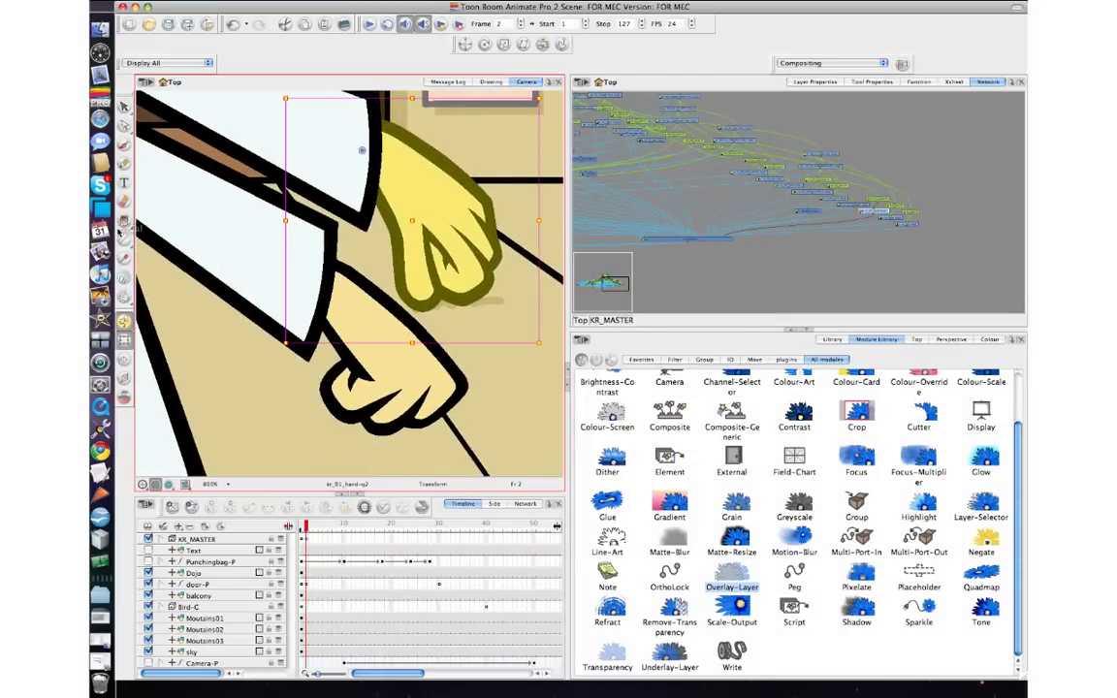
Touch up the far hand's q2 drawing up close with a short Brush stroke.
{"action": "left_click", "coordinate": [124, 145]}
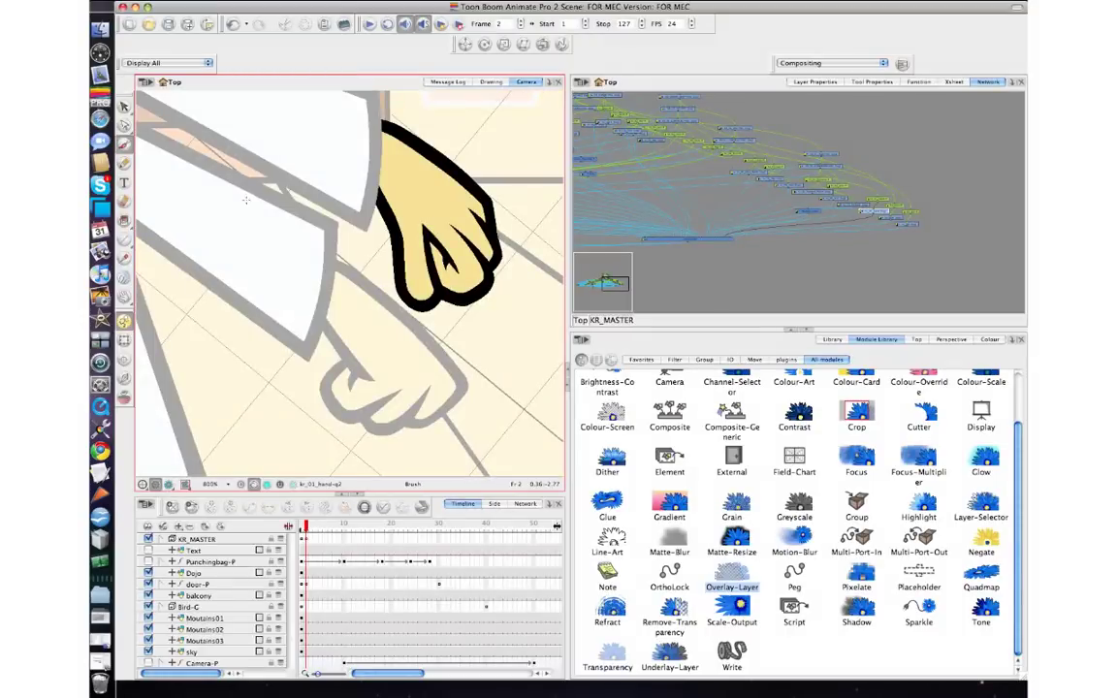
{"action": "key", "text": "2"}
{"action": "left_click_drag", "start_coordinate": [364, 234], "coordinate": [353, 228]}
{"action": "scroll", "coordinate": [369, 214], "scroll_direction": "down", "scroll_amount": 3}
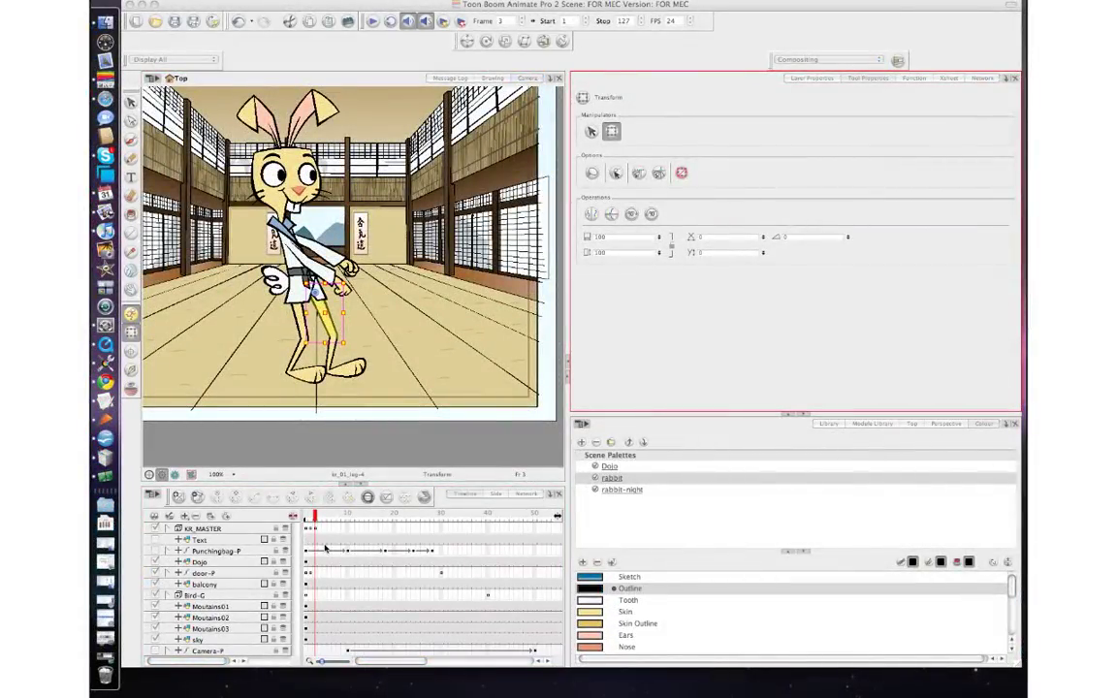
On frame 3, move the rabbit's whole upper body slightly forward over its feet and adjust its rotation, comparing against frame 2.
{"action": "left_click", "coordinate": [332, 479]}
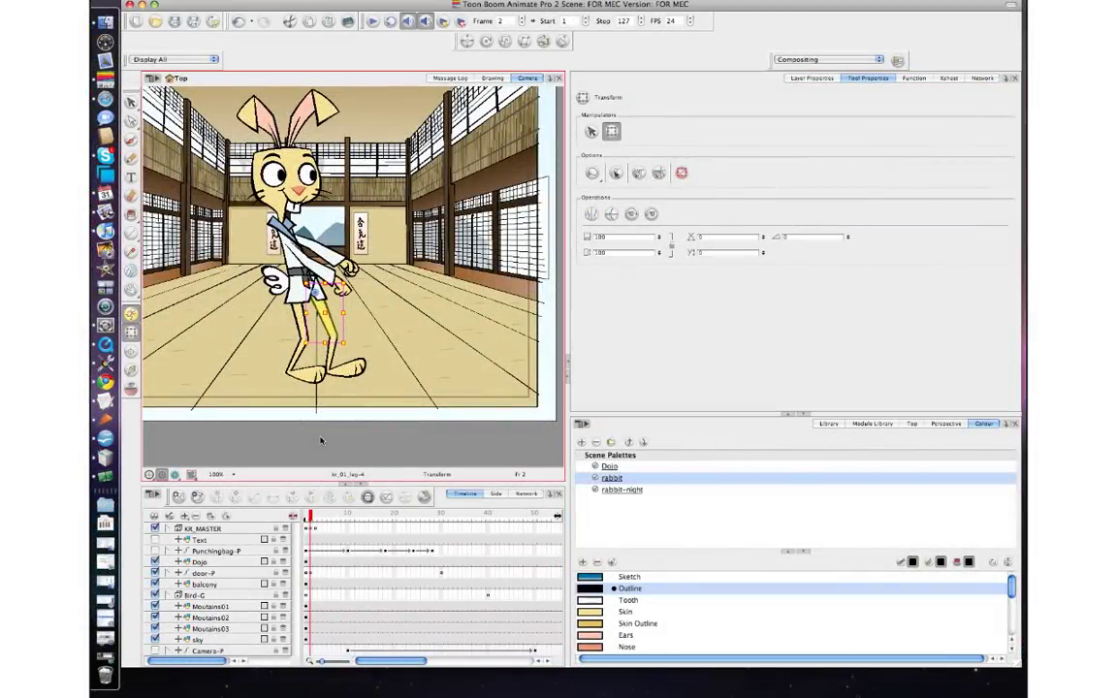
{"action": "left_click", "coordinate": [297, 170]}
{"action": "key", "text": "b"}
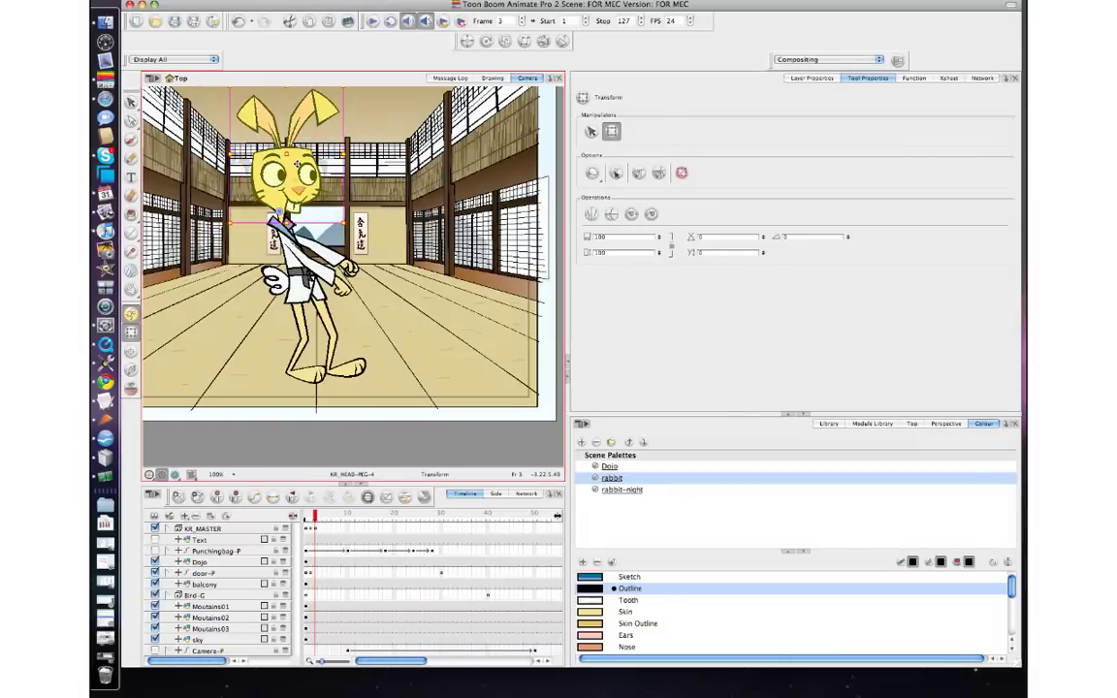
{"action": "key", "text": "b"}
{"action": "left_click_drag", "start_coordinate": [329, 272], "coordinate": [345, 275]}
{"action": "key", "text": "period"}
{"action": "left_click_drag", "start_coordinate": [386, 315], "coordinate": [388, 328]}
{"action": "key", "text": "comma"}
{"action": "key", "text": "period"}
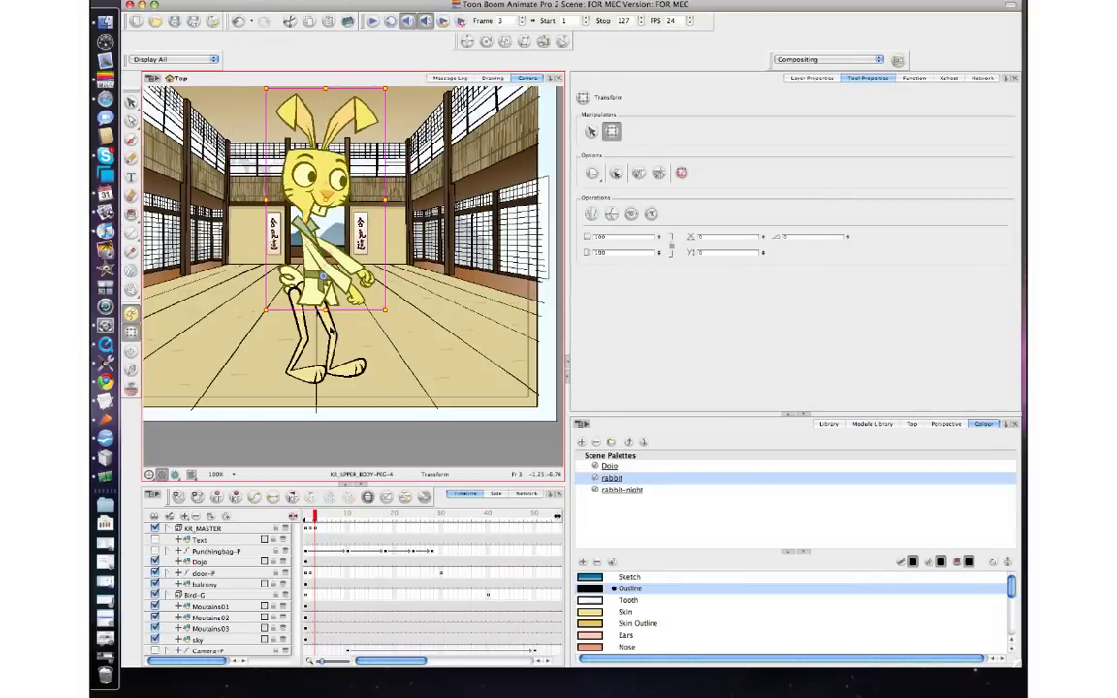
Rotate the front leg's lower section slightly forward about the ankle on frame 3 to follow the shifted body.
{"action": "left_click", "coordinate": [332, 331]}
{"action": "left_click", "coordinate": [330, 322]}
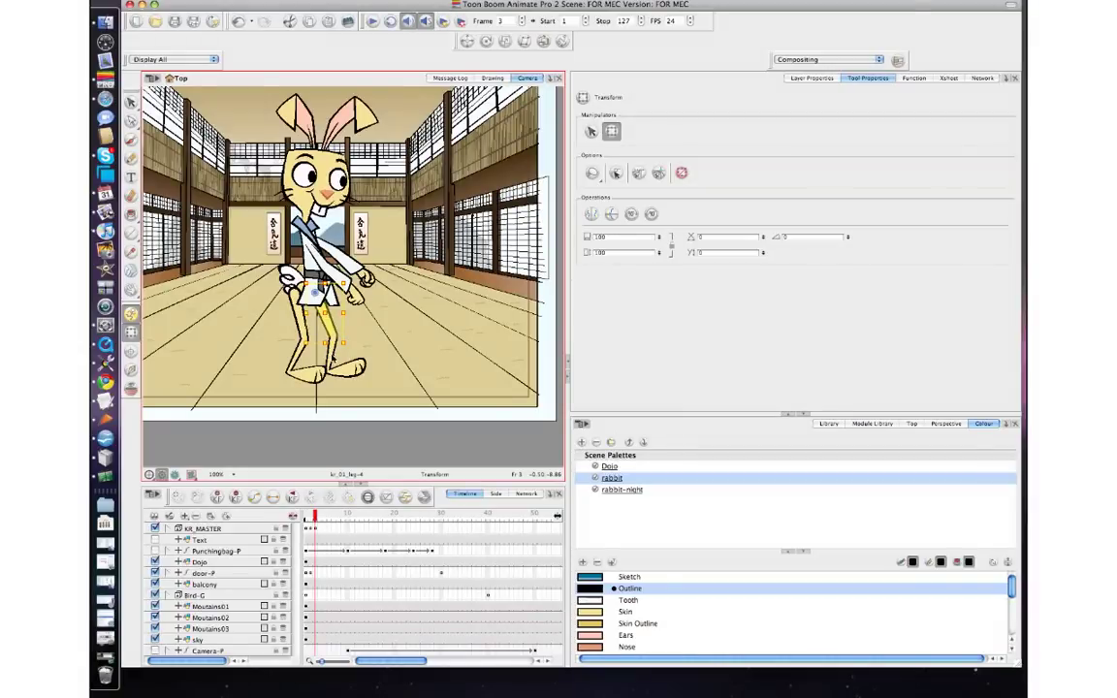
{"action": "left_click", "coordinate": [332, 358]}
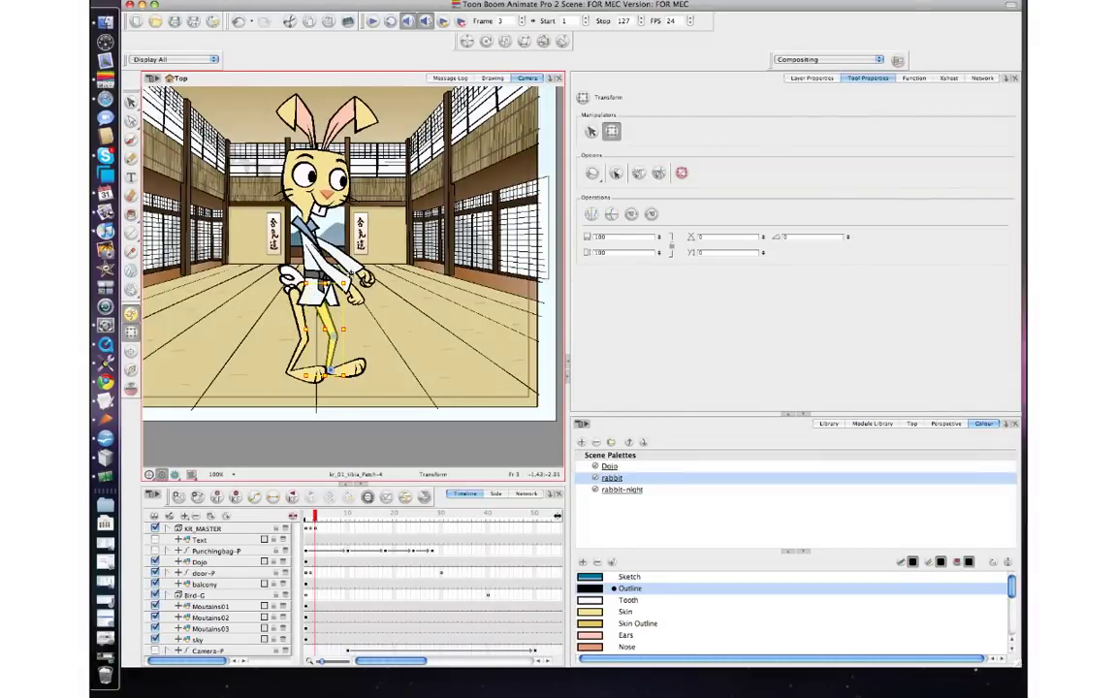
{"action": "left_click_drag", "start_coordinate": [349, 280], "coordinate": [362, 290]}
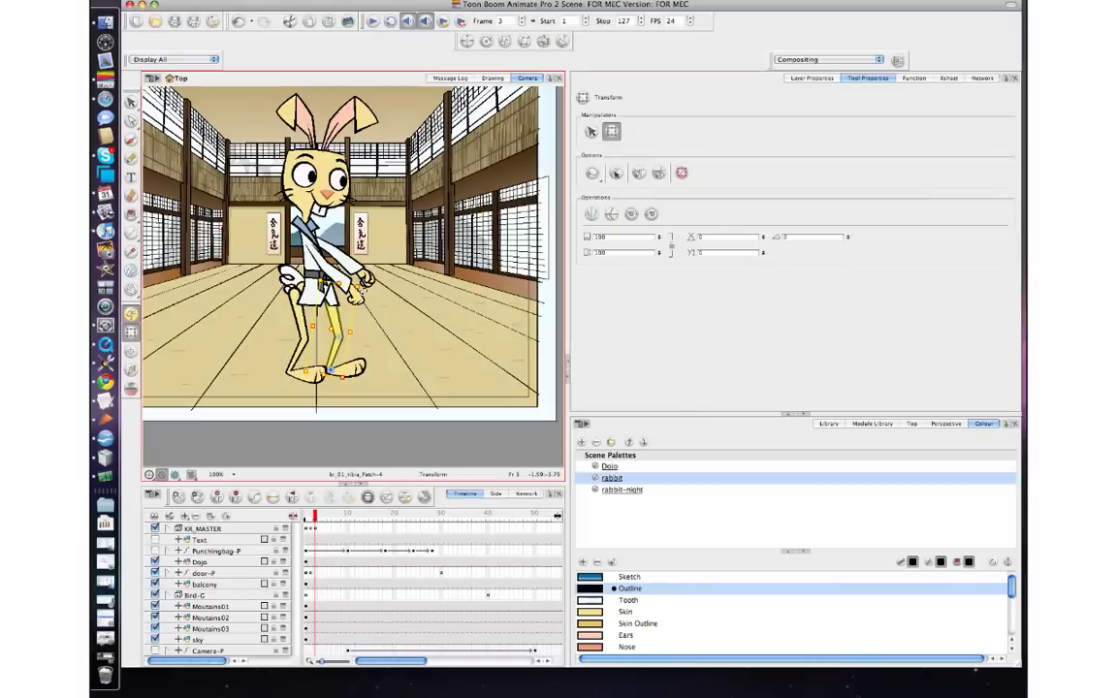
Swing the rear leg's upper section forward under the hips on frame 3 and check it against frame 2.
{"action": "left_click", "coordinate": [298, 315]}
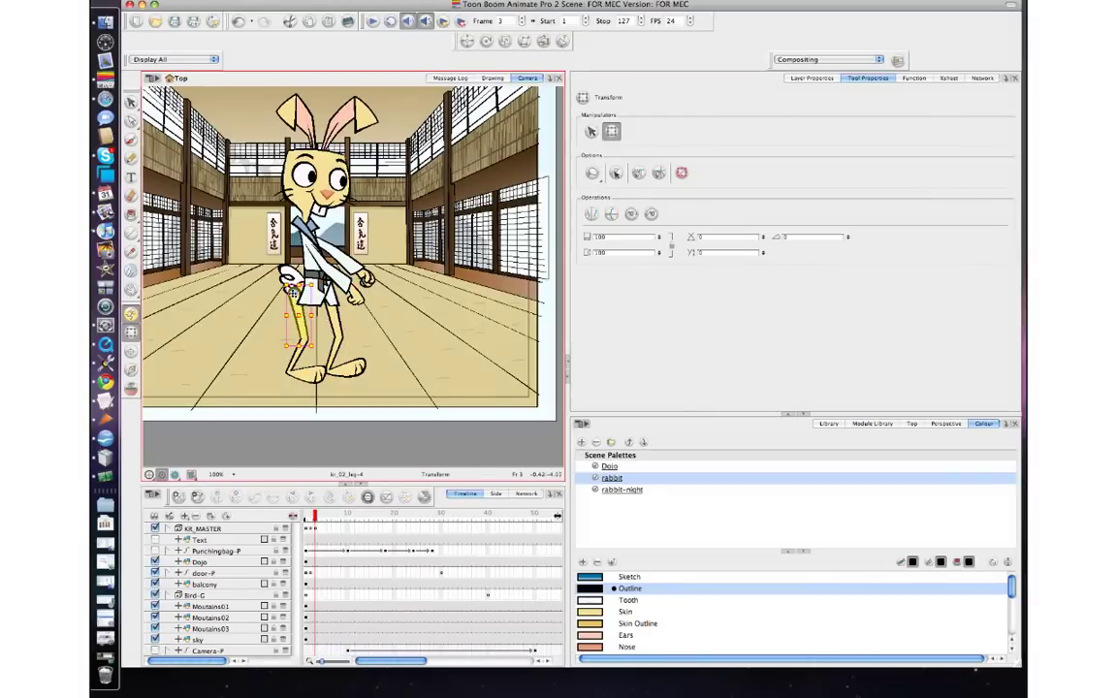
{"action": "left_click_drag", "start_coordinate": [319, 289], "coordinate": [332, 302]}
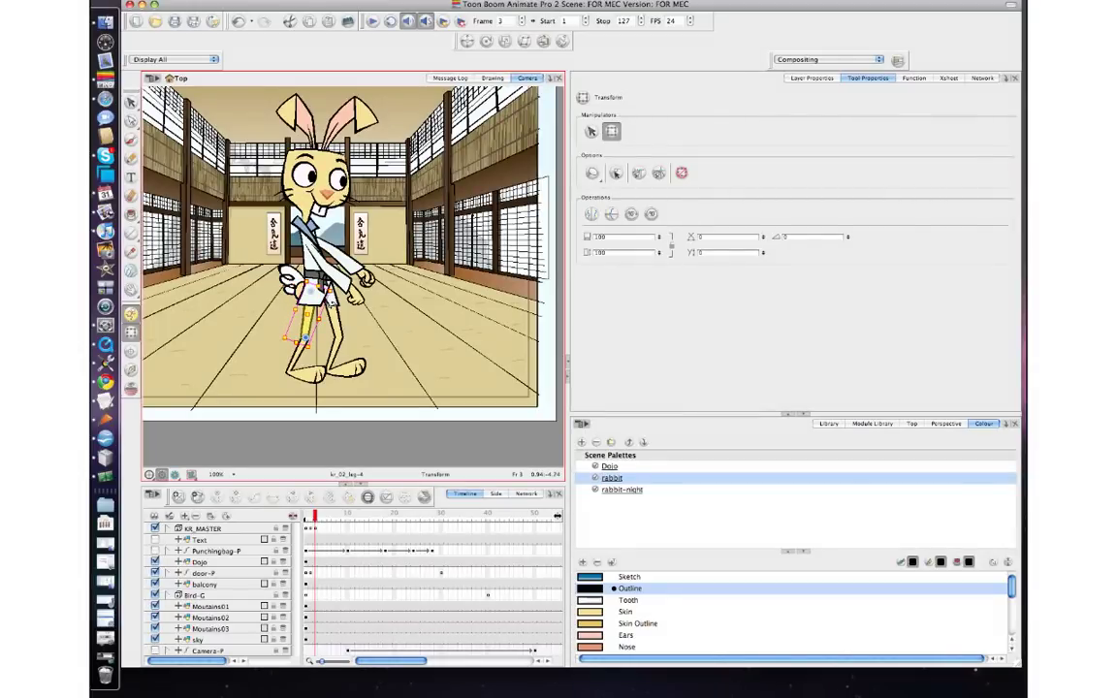
{"action": "key", "text": "comma"}
{"action": "key", "text": "period"}
Select the whole upper body and fine-tune its rotation about the waist, comparing the lean with frame 2.
{"action": "left_click", "coordinate": [354, 273]}
{"action": "key", "text": "b"}
{"action": "key", "text": "b"}
{"action": "key", "text": "b"}
{"action": "key", "text": "b"}
{"action": "key", "text": "comma"}
{"action": "key", "text": "period"}
{"action": "left_click_drag", "start_coordinate": [391, 309], "coordinate": [346, 283]}
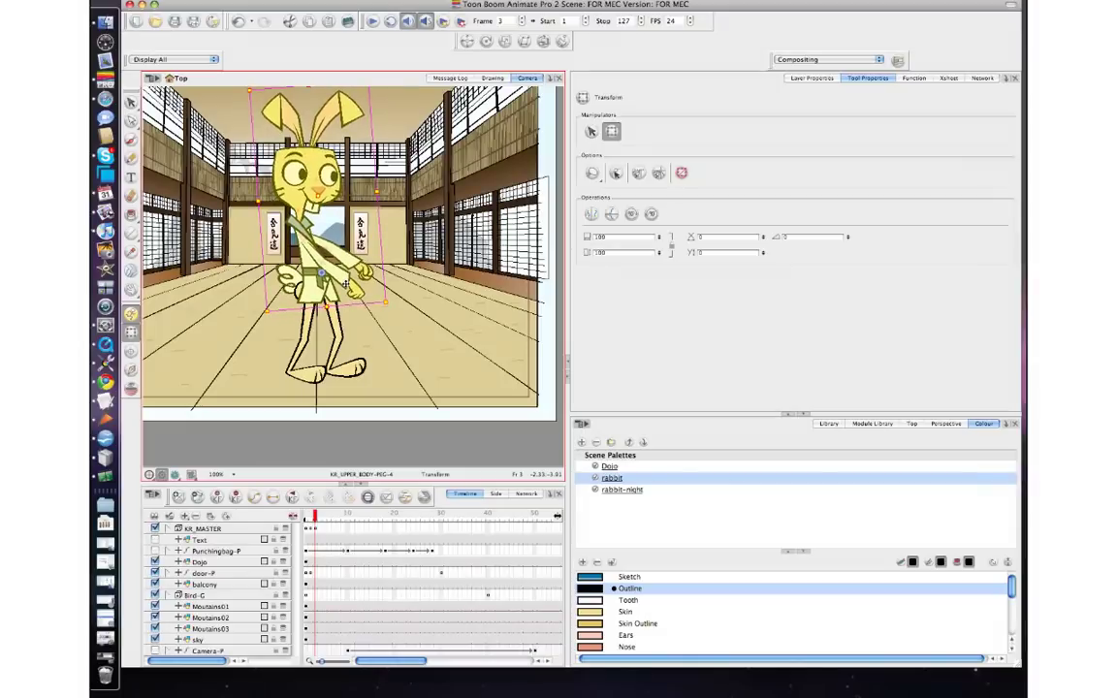
{"action": "key", "text": "comma"}
{"action": "key", "text": "period"}
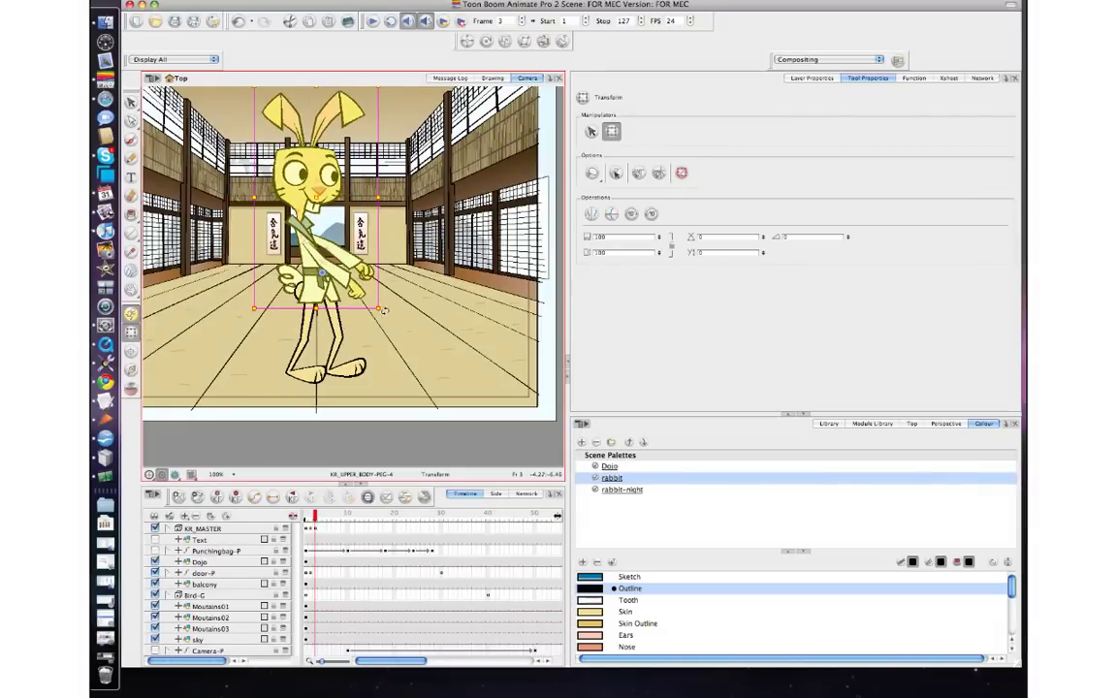
{"action": "left_click_drag", "start_coordinate": [385, 313], "coordinate": [384, 313]}
{"action": "key", "text": "comma"}
{"action": "key", "text": "period"}
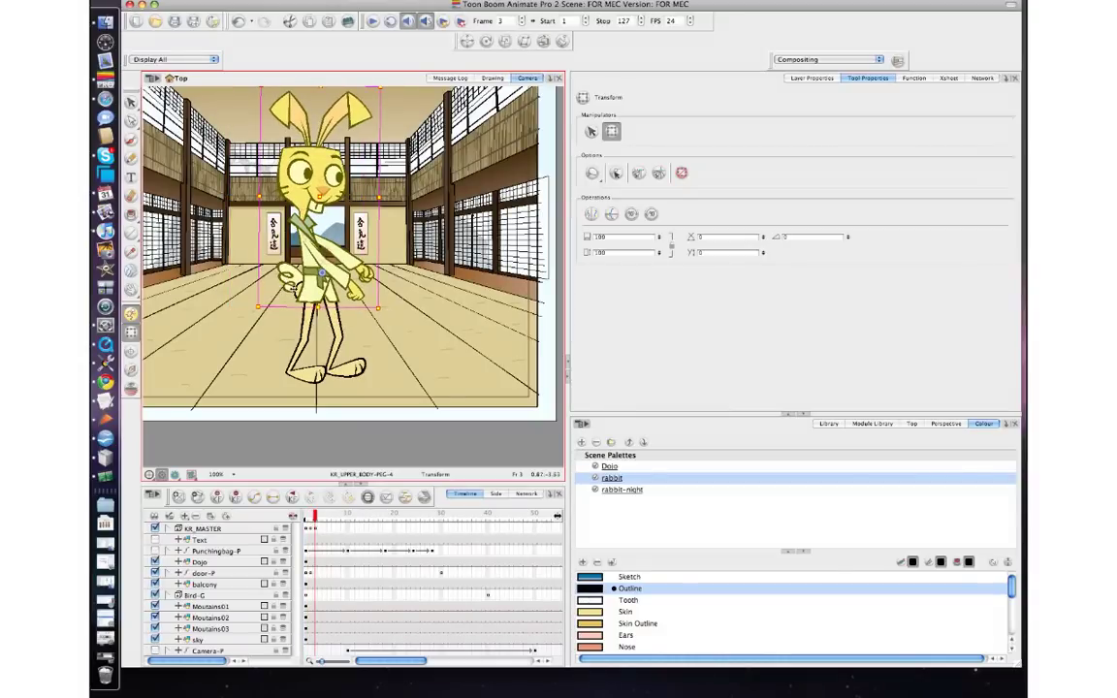
Nudge the hips piece slightly upward on frame 3 and compare it with frame 2.
{"action": "left_click", "coordinate": [298, 290]}
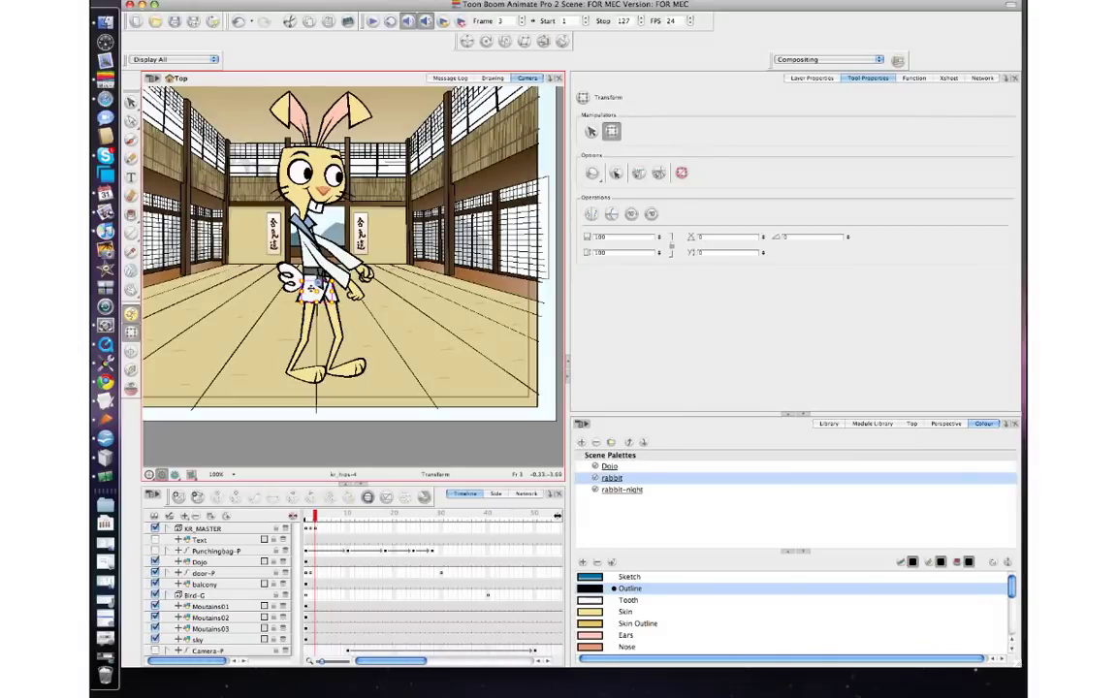
{"action": "mouse_move", "coordinate": [313, 292]}
{"action": "left_mouse_down"}
{"action": "mouse_move", "coordinate": [302, 326]}
{"action": "mouse_move", "coordinate": [312, 286]}
{"action": "left_mouse_up"}
{"action": "key", "text": "comma"}
{"action": "key", "text": "period"}
Rotate the far arm and the whole near arm up at the shoulders so both reach forward roughly horizontally on frame 3.
{"action": "left_click", "coordinate": [361, 272]}
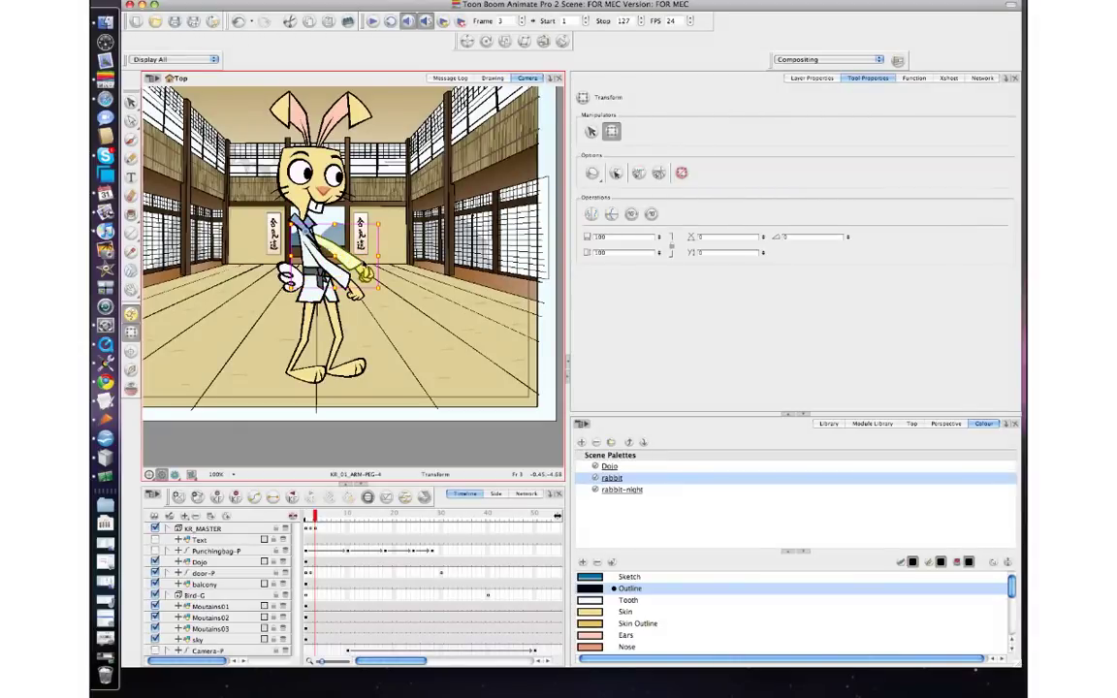
{"action": "left_click_drag", "start_coordinate": [361, 272], "coordinate": [326, 165]}
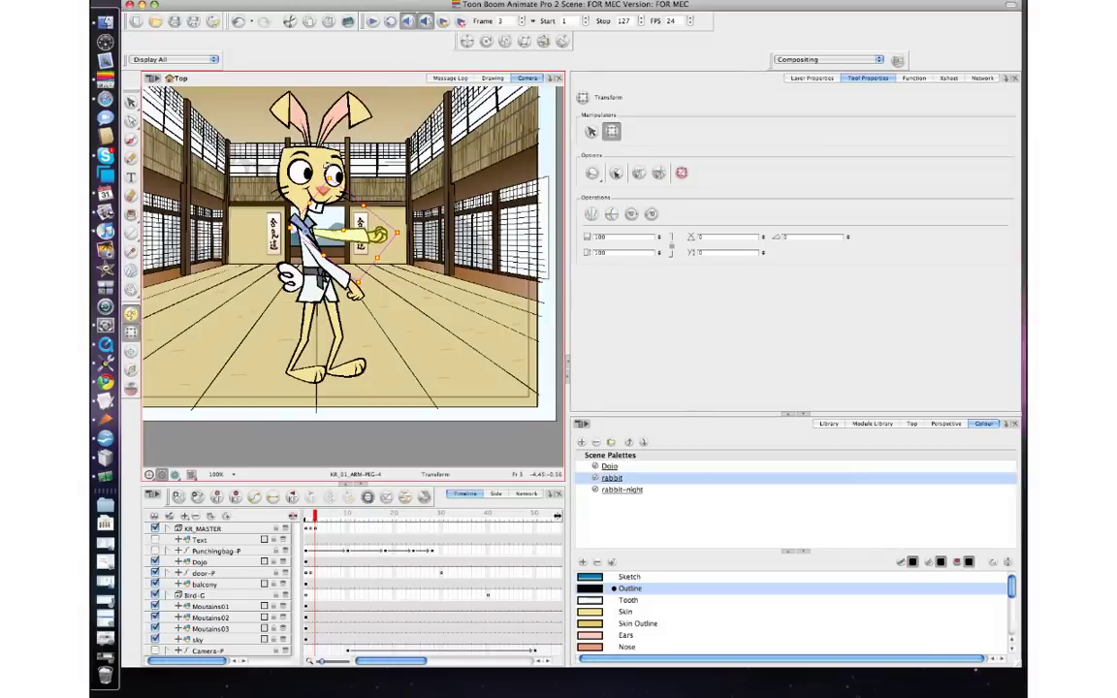
{"action": "left_click", "coordinate": [317, 255]}
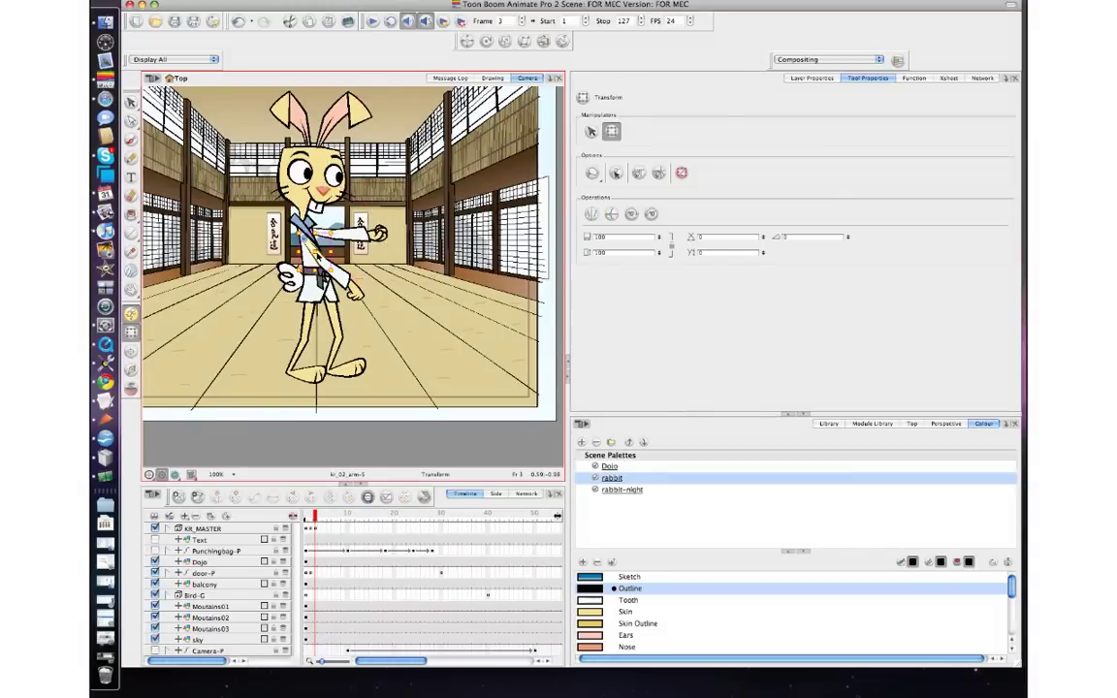
{"action": "key", "text": "b"}
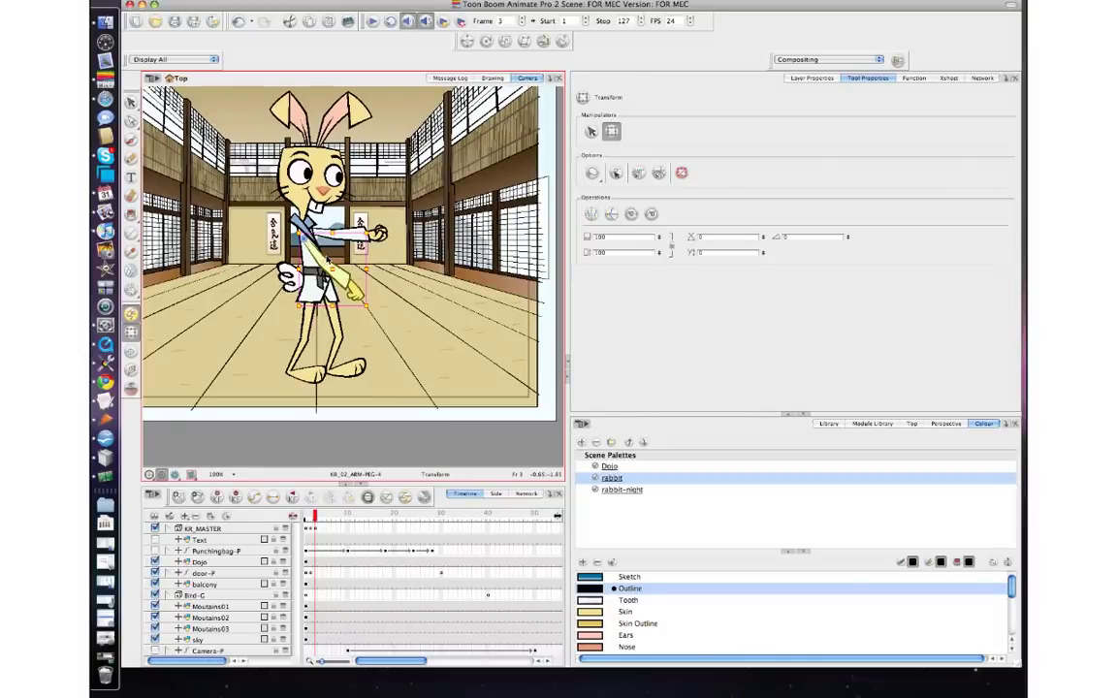
{"action": "key", "text": "4"}
{"action": "left_click_drag", "start_coordinate": [288, 276], "coordinate": [347, 146]}
{"action": "left_click_drag", "start_coordinate": [394, 246], "coordinate": [386, 279]}
{"action": "key", "text": "comma"}
{"action": "key", "text": "period"}
Compare the raised-arm pose with frame 2, examining the rear leg up close.
{"action": "left_click", "coordinate": [334, 177]}
{"action": "key", "text": "comma"}
{"action": "key", "text": "period"}
{"action": "key", "text": "period"}
{"action": "key", "text": "comma"}
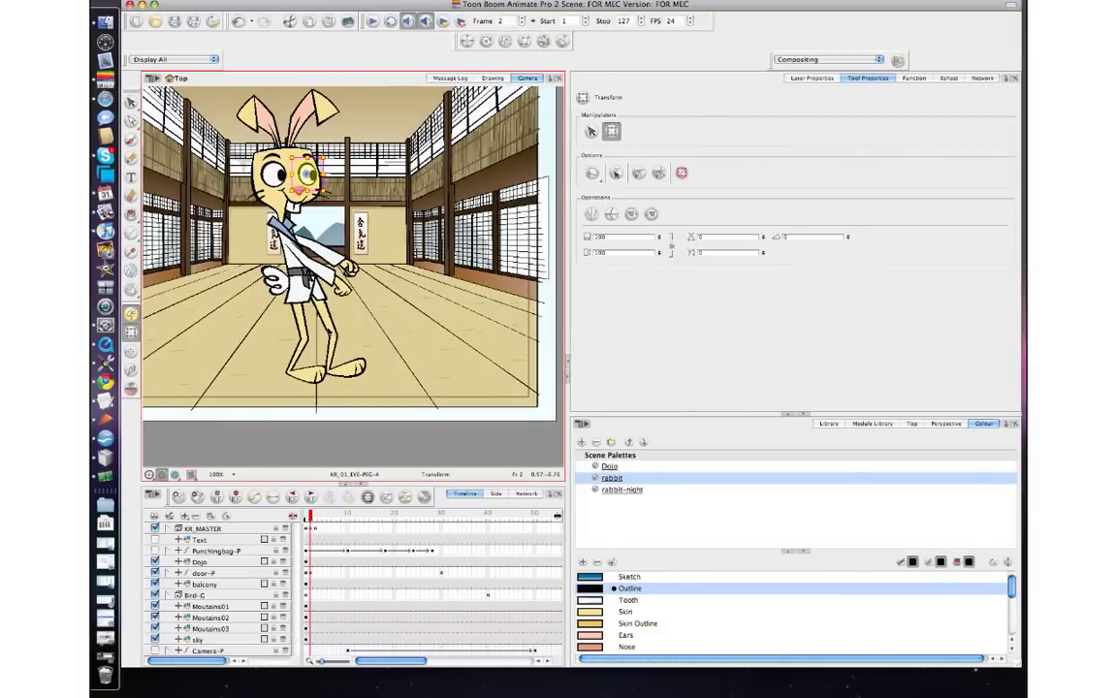
{"action": "left_click", "coordinate": [305, 341]}
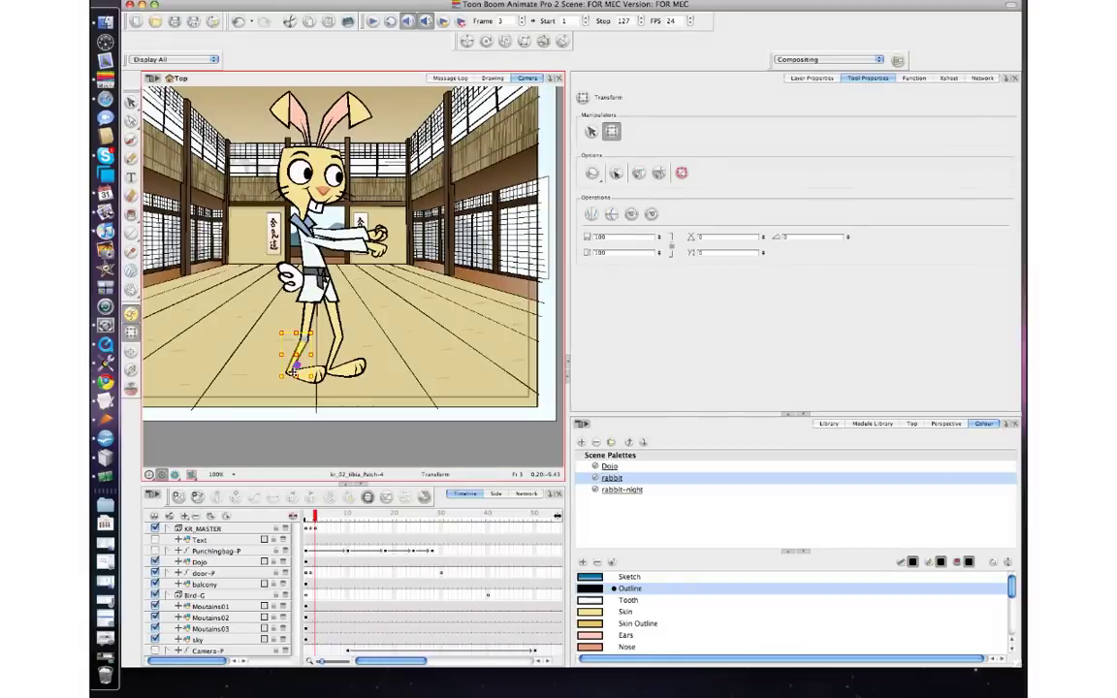
{"action": "key", "text": "2"}
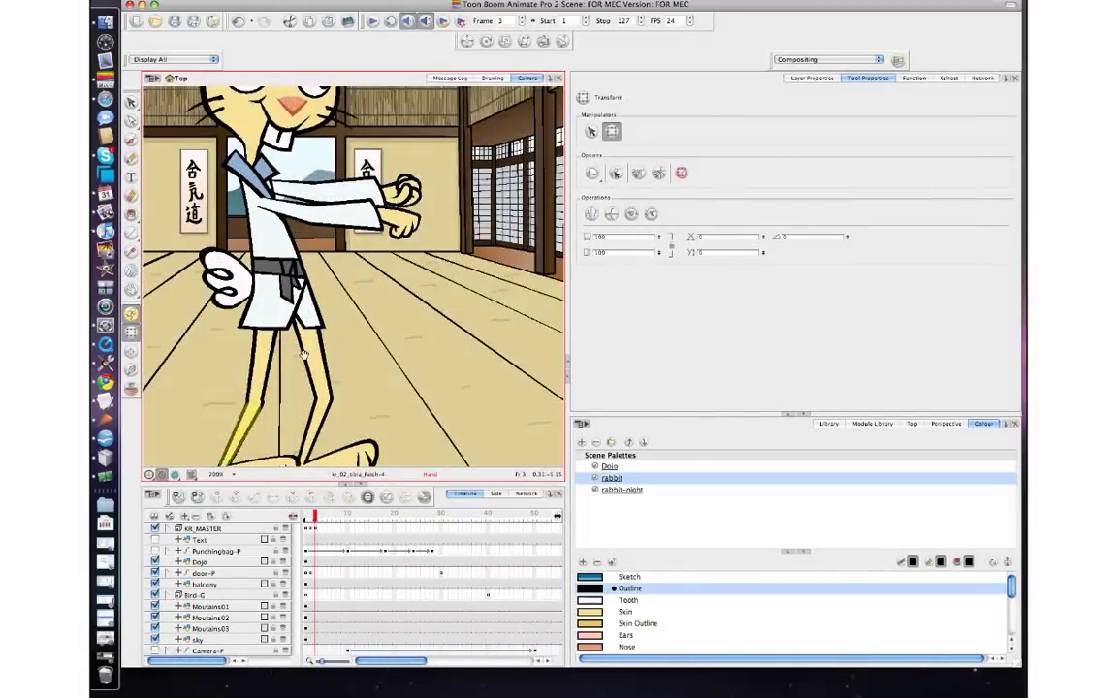
{"action": "key", "text": "2"}
{"action": "left_click", "coordinate": [284, 295]}
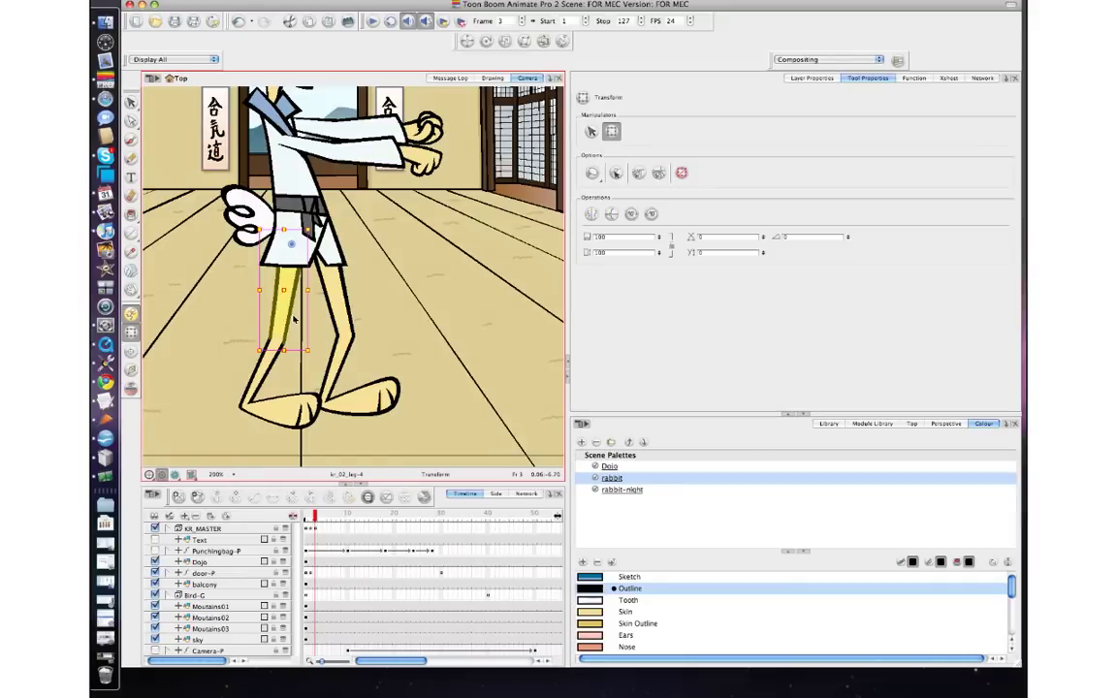
{"action": "key", "text": "comma"}
{"action": "key", "text": "period"}
{"action": "key", "text": "comma"}
{"action": "key", "text": "period"}
Swap the near hand for an open drawing with extended fingers, then move and rotate it to fit the sleeve's cuff.
{"action": "left_click", "coordinate": [421, 166]}
{"action": "key", "text": "bracketright"}
{"action": "key", "text": "bracketright"}
{"action": "key", "text": "bracketright"}
{"action": "key", "text": "bracketright"}
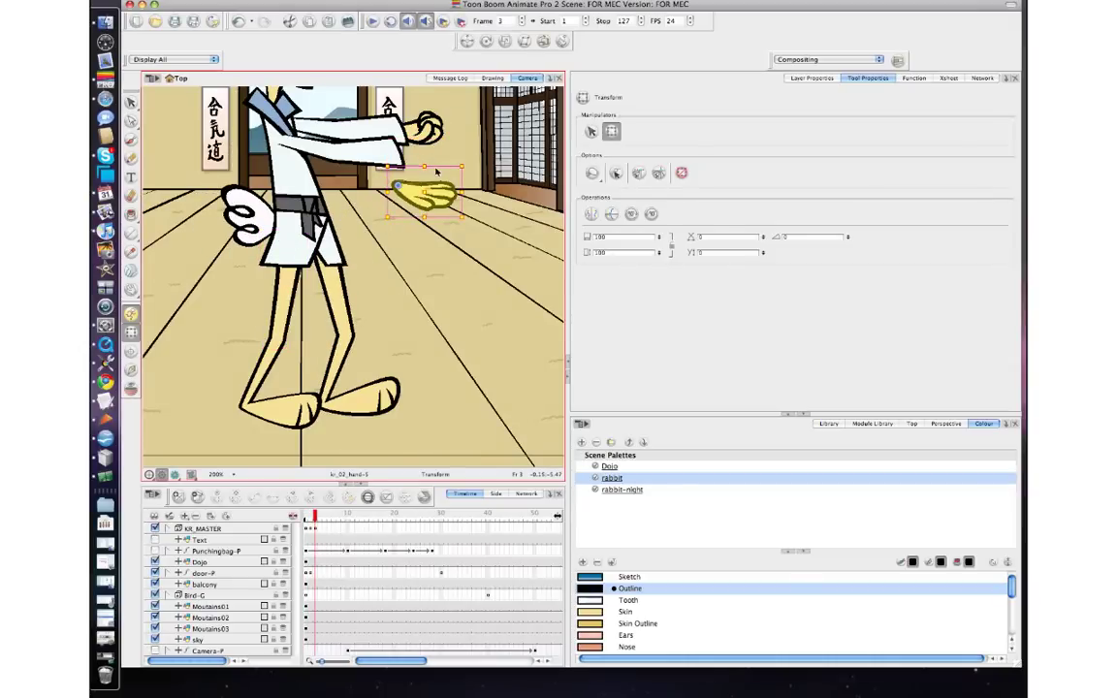
{"action": "left_click_drag", "start_coordinate": [472, 178], "coordinate": [471, 167]}
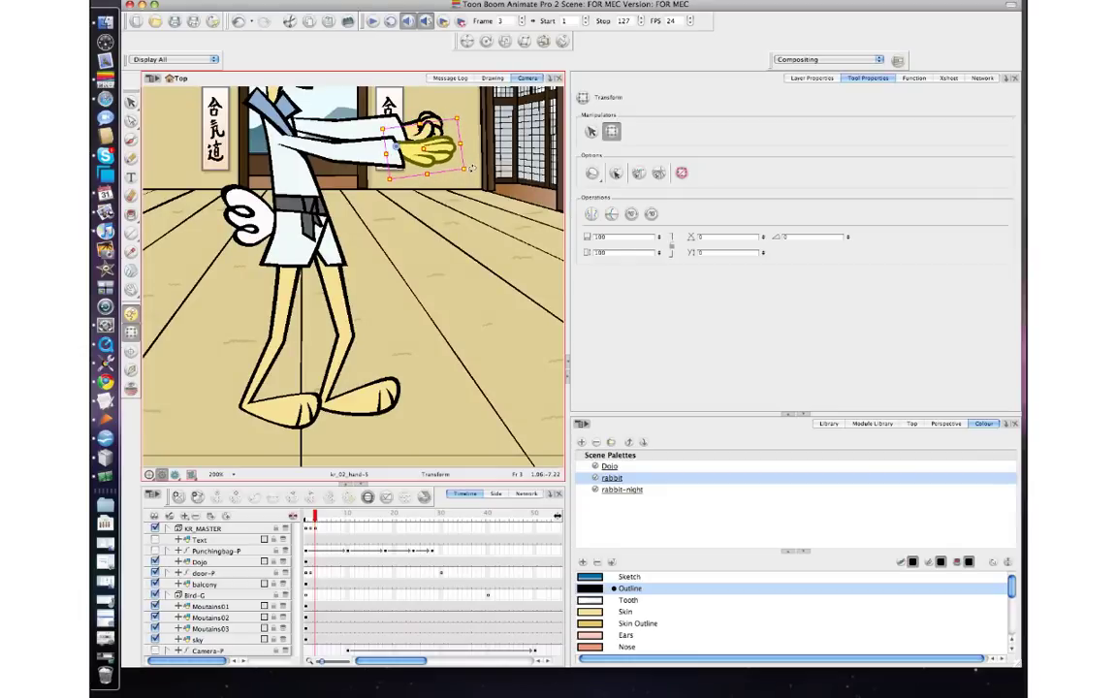
{"action": "key", "text": "bracketright"}
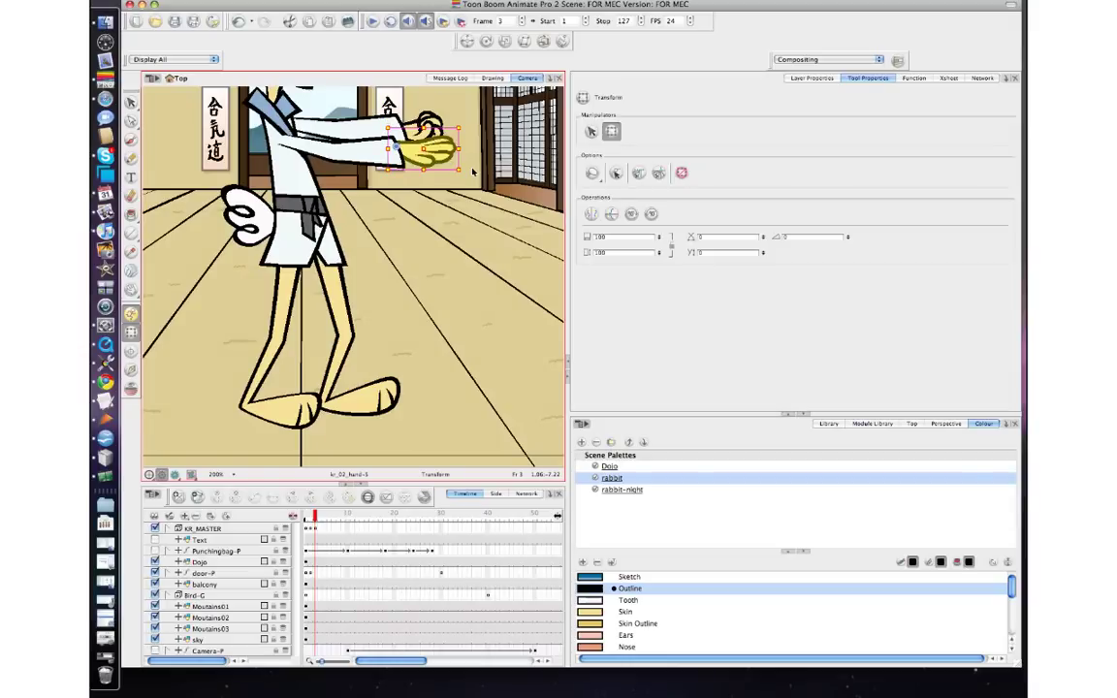
{"action": "key", "text": "comma"}
{"action": "key", "text": "period"}
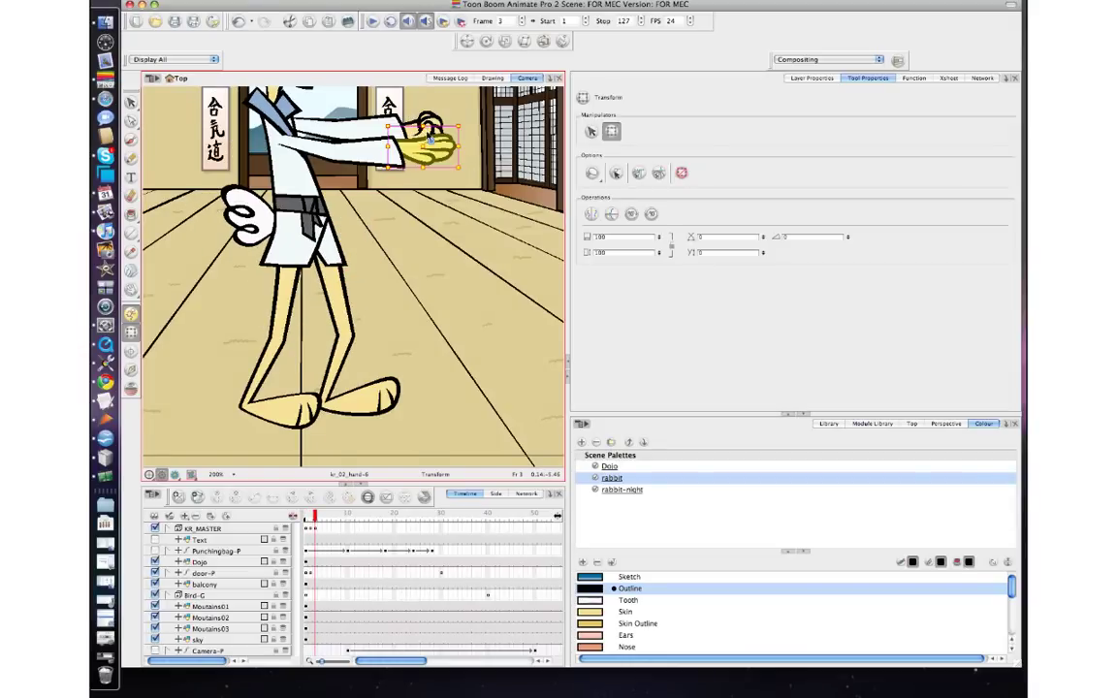
Swap the far hand's drawing for p1, place it at the far sleeve's cuff and rotate it downward.
{"action": "key", "text": "bracketright"}
{"action": "key", "text": "bracketright"}
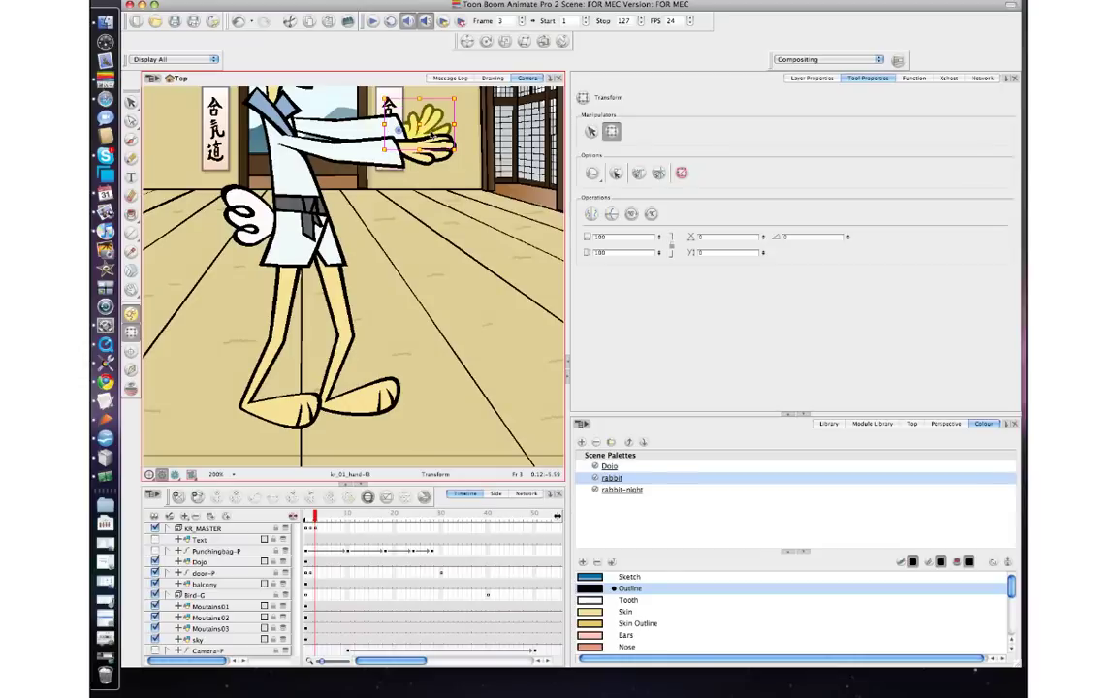
{"action": "key", "text": "bracketright"}
{"action": "mouse_move", "coordinate": [414, 164]}
{"action": "left_mouse_down"}
{"action": "mouse_move", "coordinate": [479, 187]}
{"action": "mouse_move", "coordinate": [426, 120]}
{"action": "mouse_move", "coordinate": [406, 134]}
{"action": "left_mouse_up"}
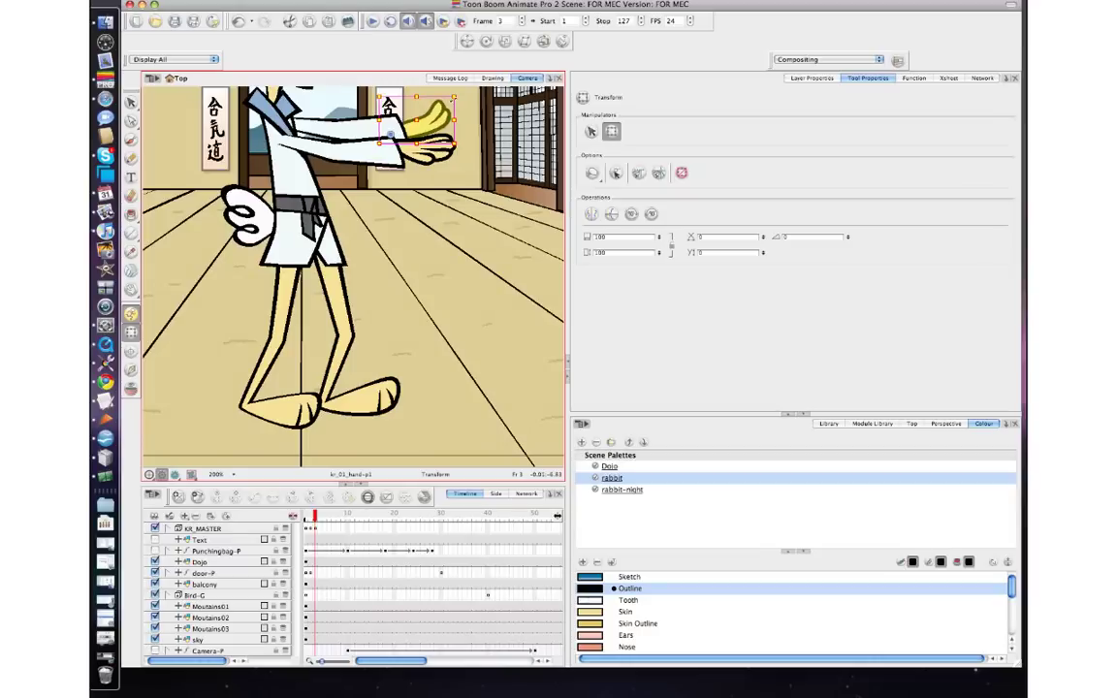
{"action": "mouse_move", "coordinate": [463, 100]}
{"action": "left_mouse_down"}
{"action": "mouse_move", "coordinate": [420, 114]}
{"action": "mouse_move", "coordinate": [424, 127]}
{"action": "left_mouse_up"}
Select the whole far arm, shift it slightly back and down toward the near arm, and deselect it.
{"action": "left_click", "coordinate": [350, 128]}
{"action": "key", "text": "b"}
{"action": "key", "text": "b"}
{"action": "key", "text": "b"}
{"action": "left_click_drag", "start_coordinate": [352, 133], "coordinate": [346, 137]}
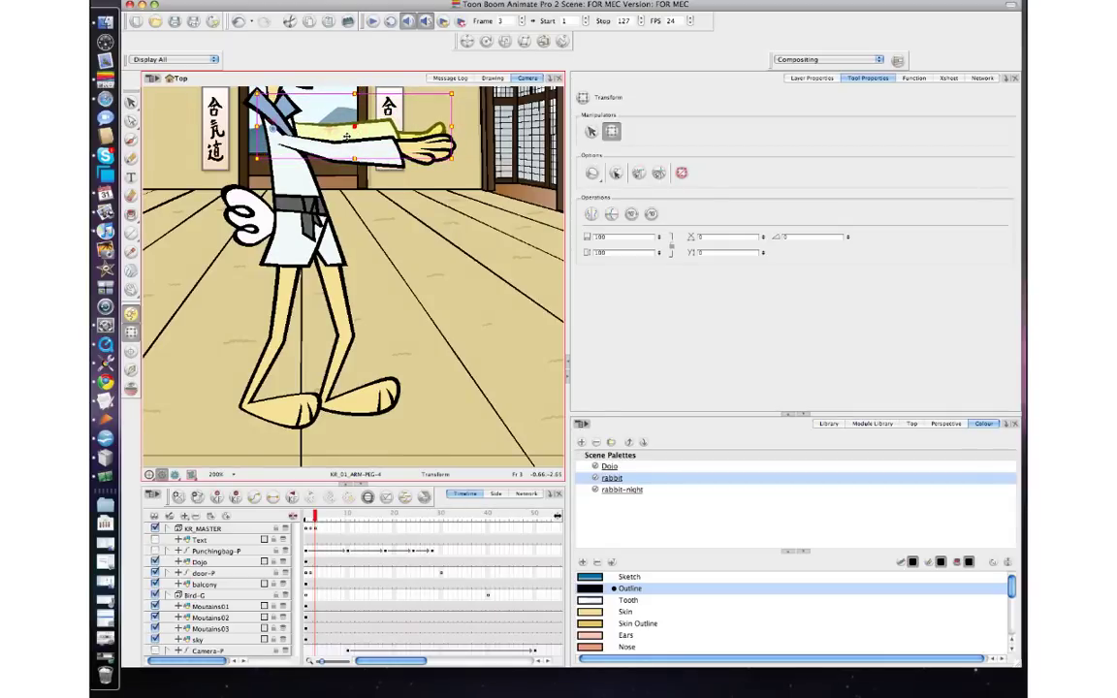
{"action": "left_click", "coordinate": [399, 201]}
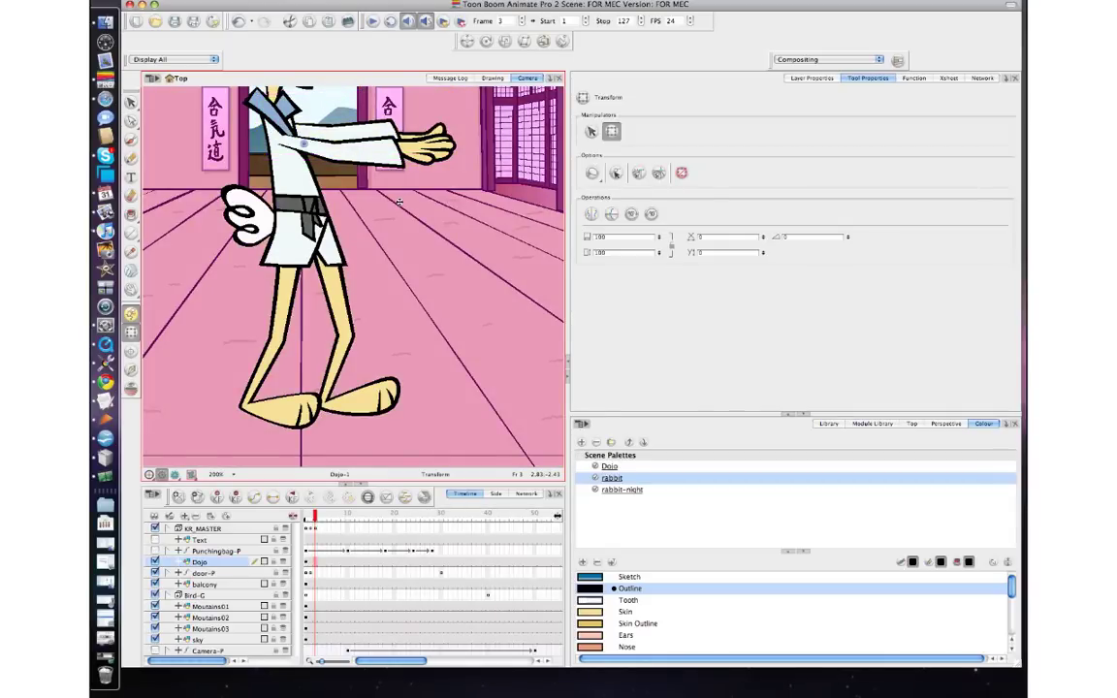
{"action": "key", "text": "1"}
{"action": "key", "text": "1"}
{"action": "key", "text": "1"}
{"action": "left_click", "coordinate": [391, 414]}
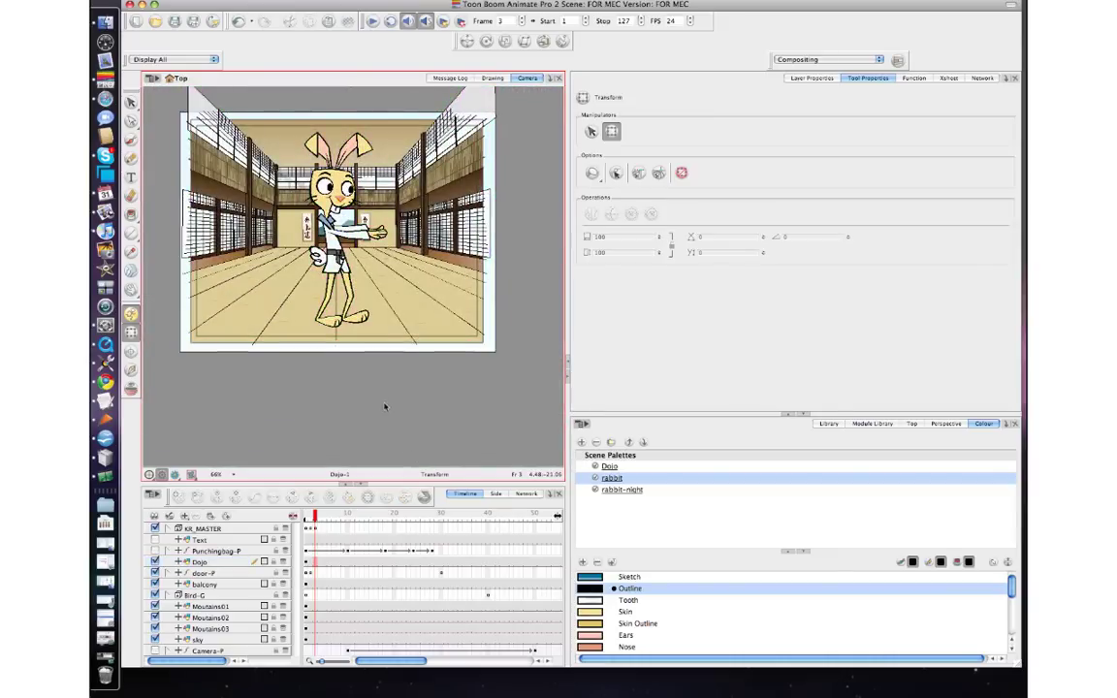
Check frame 3 against frame 2 and rotate the rabbit's whole head slightly back on frame 3.
{"action": "key", "text": "comma"}
{"action": "key", "text": "period"}
{"action": "left_click", "coordinate": [316, 180]}
{"action": "key", "text": "b"}
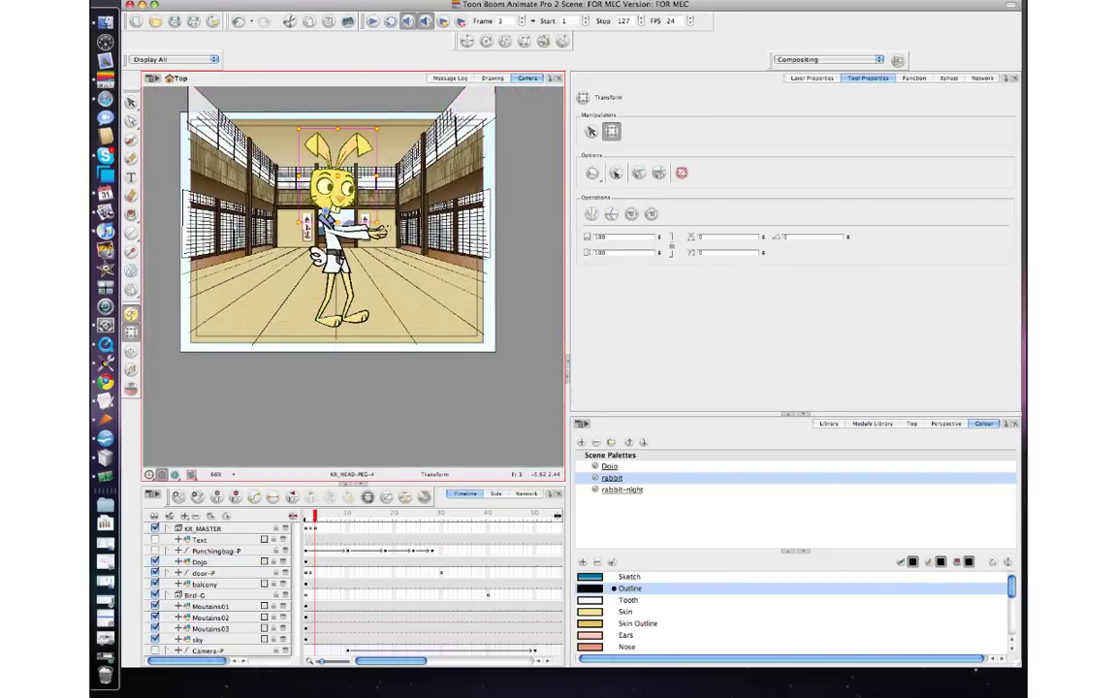
{"action": "left_click_drag", "start_coordinate": [383, 219], "coordinate": [385, 212]}
Flip repeatedly between frames 2 and 3 to examine how the rabbit's pose changes.
{"action": "key", "text": "comma"}
{"action": "key", "text": "period"}
{"action": "key", "text": "comma"}
{"action": "key", "text": "period"}
{"action": "key", "text": "comma"}
{"action": "key", "text": "comma"}
{"action": "key", "text": "period"}
{"action": "key", "text": "comma"}
{"action": "key", "text": "period"}
{"action": "key", "text": "comma"}
{"action": "key", "text": "period"}
{"action": "key", "text": "period"}
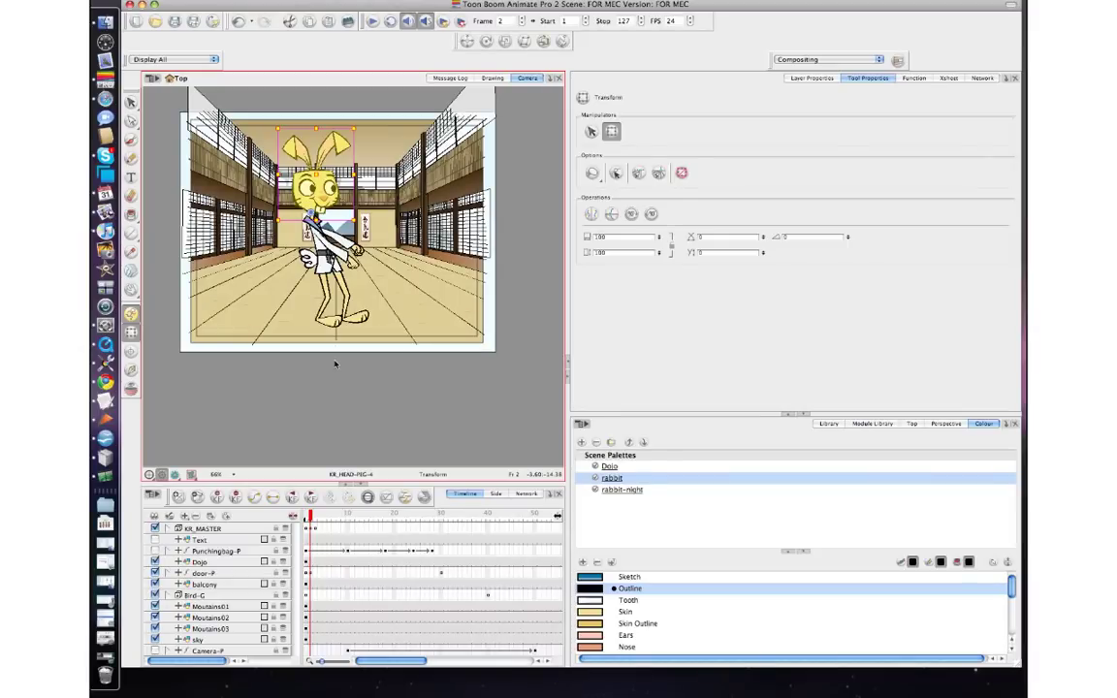
{"action": "key", "text": "period"}
{"action": "key", "text": "comma"}
{"action": "key", "text": "period"}
{"action": "key", "text": "comma"}
{"action": "key", "text": "comma"}
{"action": "key", "text": "period"}
{"action": "key", "text": "period"}
{"action": "key", "text": "comma"}
{"action": "key", "text": "period"}
{"action": "key", "text": "comma"}
{"action": "key", "text": "period"}
{"action": "key", "text": "comma"}
{"action": "key", "text": "period"}
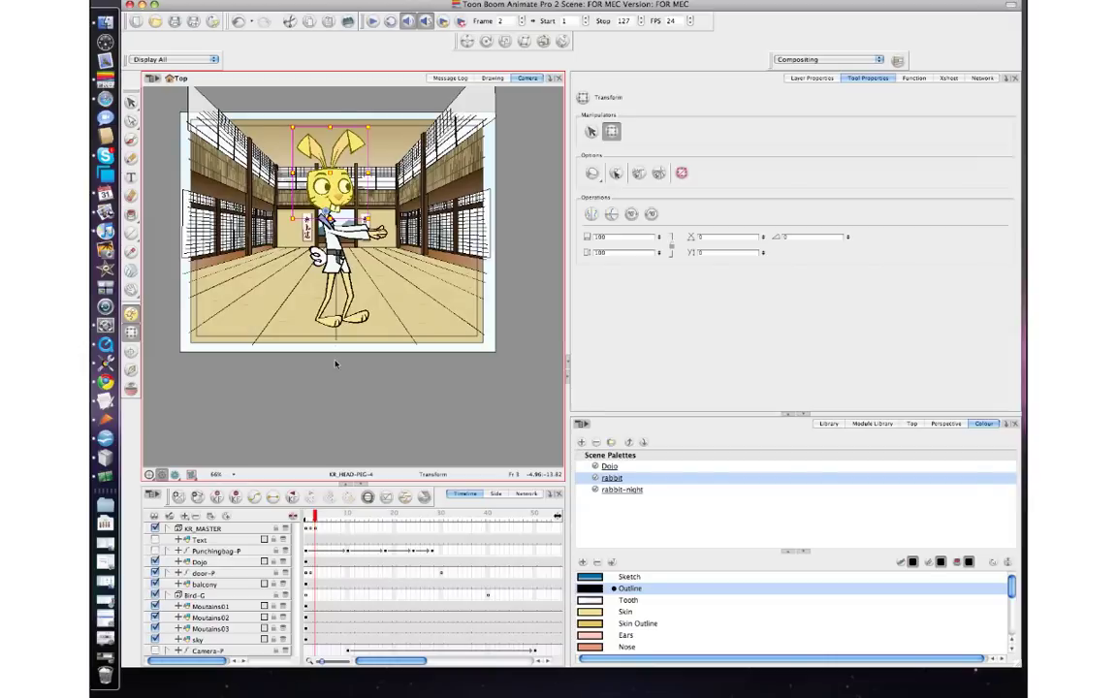
{"action": "key", "text": "comma"}
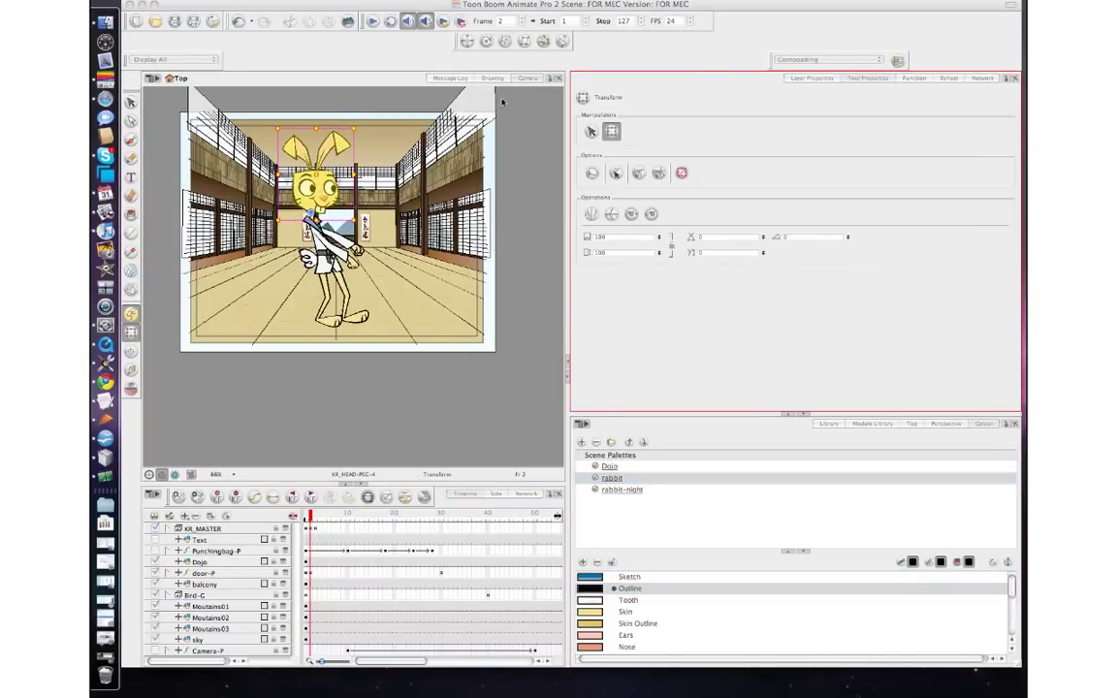
Flip back and forth through frames 1 to 3 to examine the timing and spacing of the rabbit's poses.
{"action": "left_click", "coordinate": [338, 452]}
{"action": "key", "text": "period"}
{"action": "key", "text": "comma"}
{"action": "key", "text": "period"}
{"action": "key", "text": "period"}
{"action": "key", "text": "comma"}
{"action": "key", "text": "comma"}
{"action": "key", "text": "comma"}
{"action": "key", "text": "period"}
{"action": "key", "text": "period"}
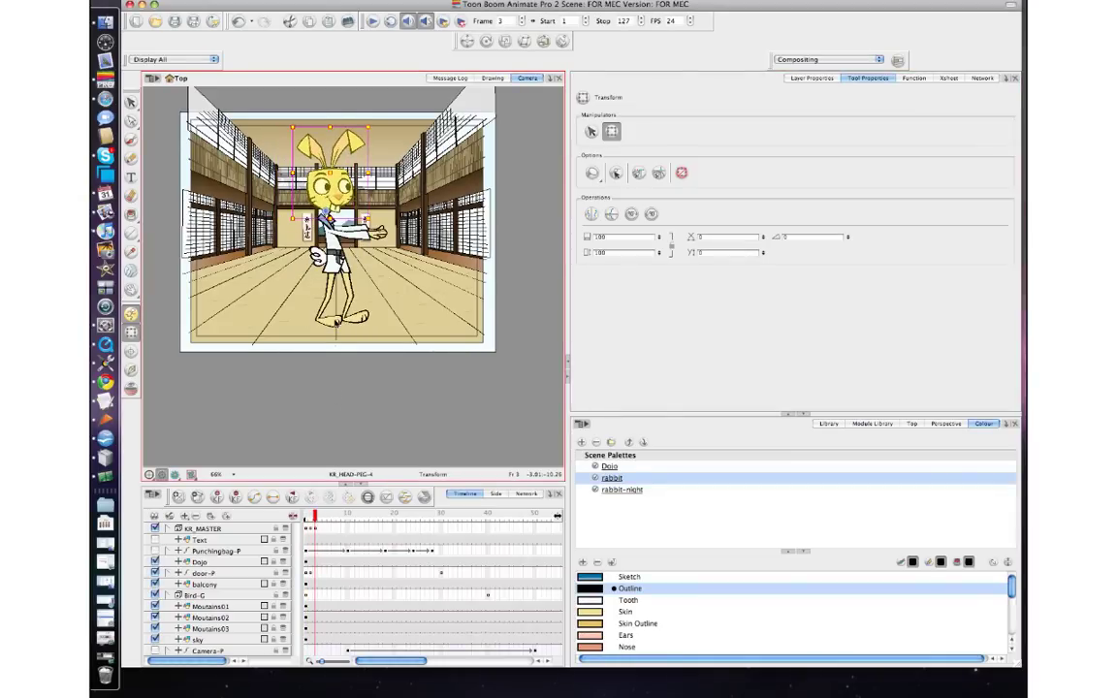
{"action": "key", "text": "comma"}
{"action": "key", "text": "comma"}
{"action": "key", "text": "period"}
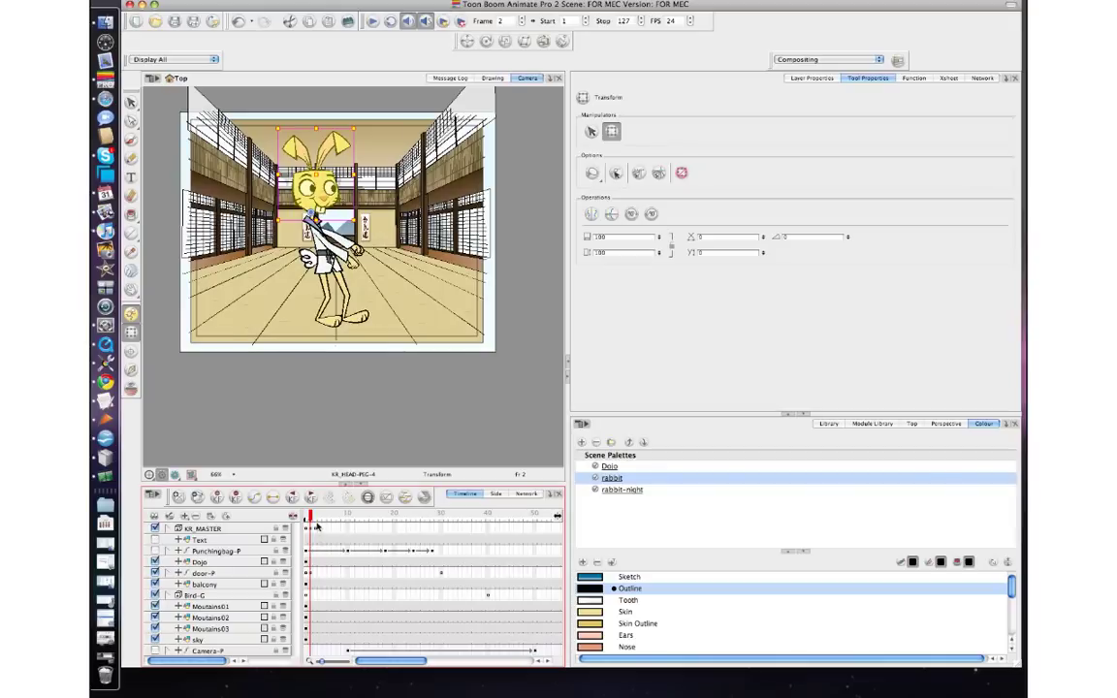
Move the KR_MASTER keyframes from frame 3 to frame 4, return to frame 3 and deselect the rabbit.
{"action": "key", "text": "period"}
{"action": "left_click_drag", "start_coordinate": [319, 531], "coordinate": [318, 531]}
{"action": "key", "text": "comma"}
{"action": "key", "text": "comma"}
{"action": "key", "text": "period"}
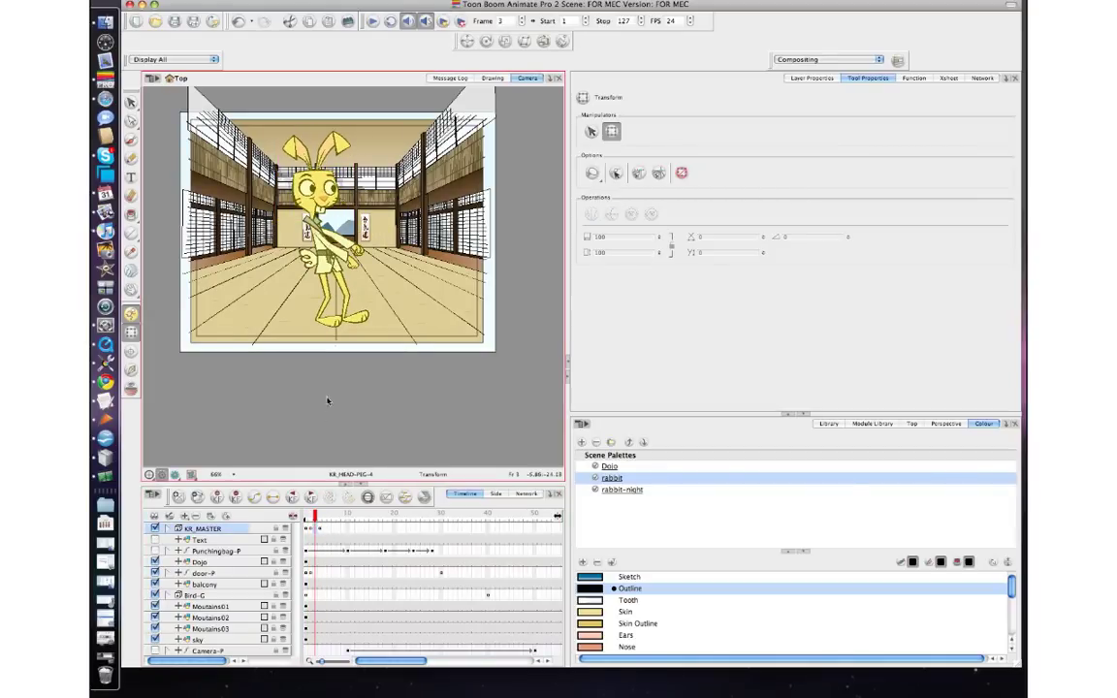
{"action": "left_click", "coordinate": [328, 369]}
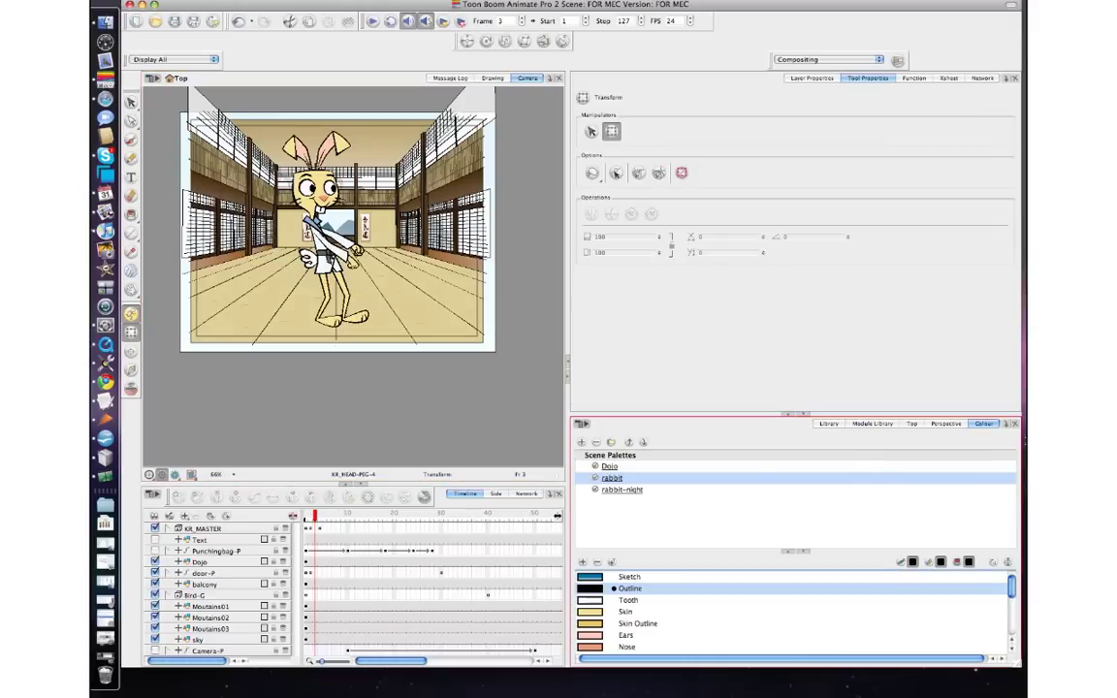
Add a keyframe to KR_MASTER on frame 3 and deselect the rabbit.
{"action": "key", "text": "period"}
{"action": "key", "text": "comma"}
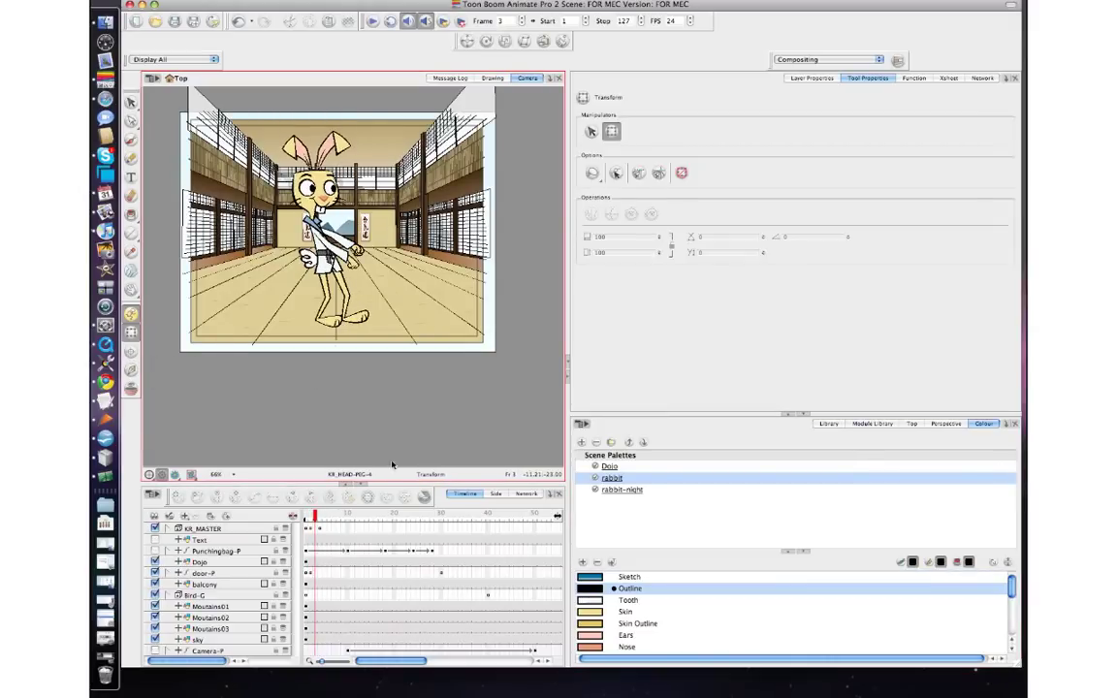
{"action": "left_click", "coordinate": [316, 530]}
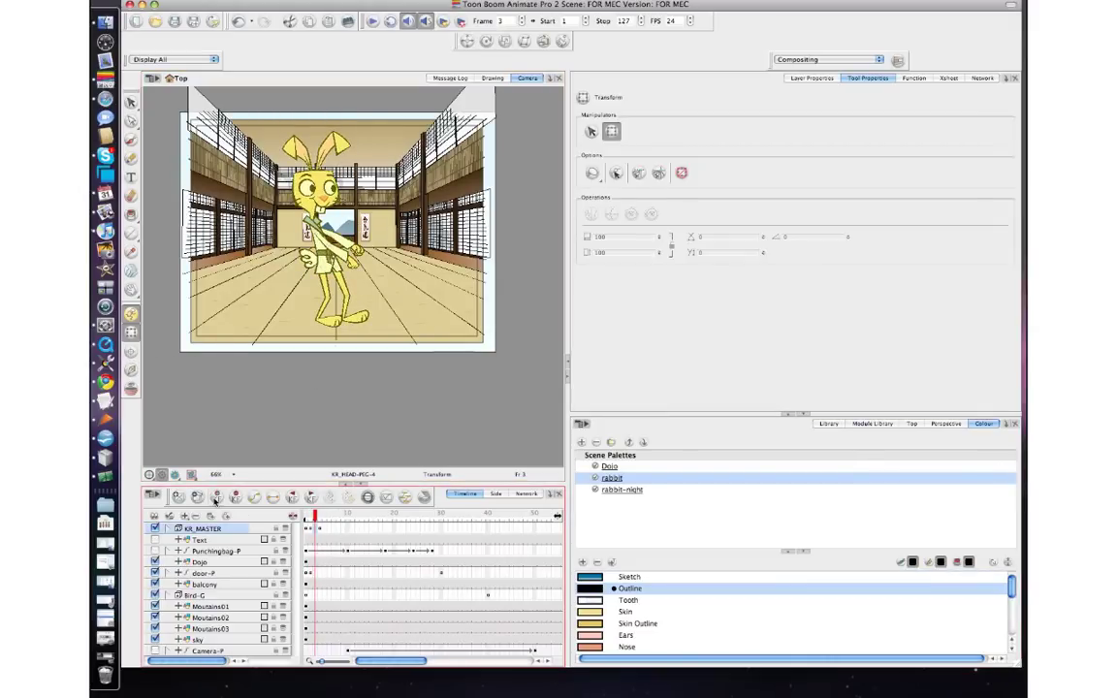
{"action": "left_click", "coordinate": [364, 385]}
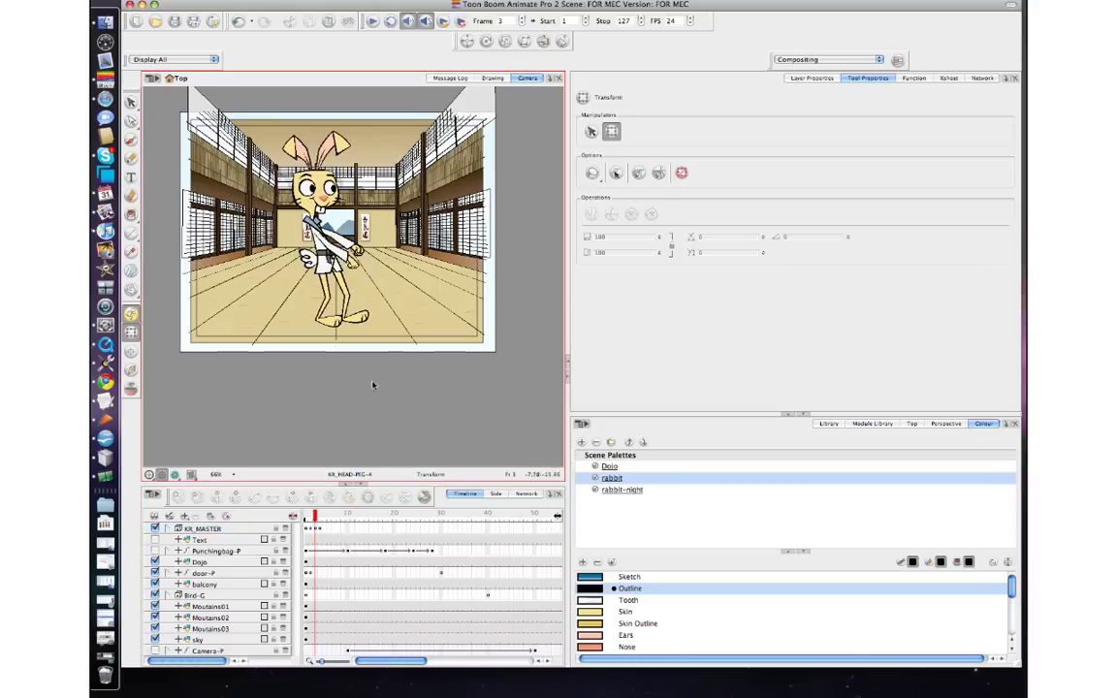
Select the rabbit's whole upper body on frame 3 and rotate it slightly backward at the hips.
{"action": "key", "text": "comma"}
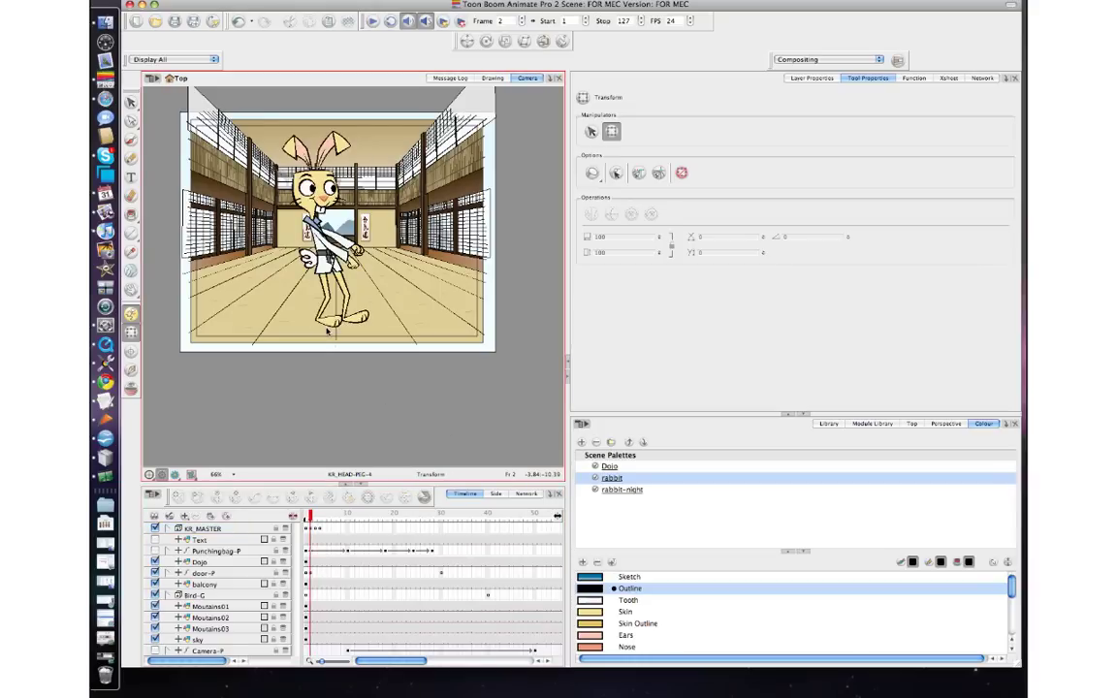
{"action": "key", "text": "period"}
{"action": "scroll", "coordinate": [328, 352], "scroll_direction": "up", "scroll_amount": 3}
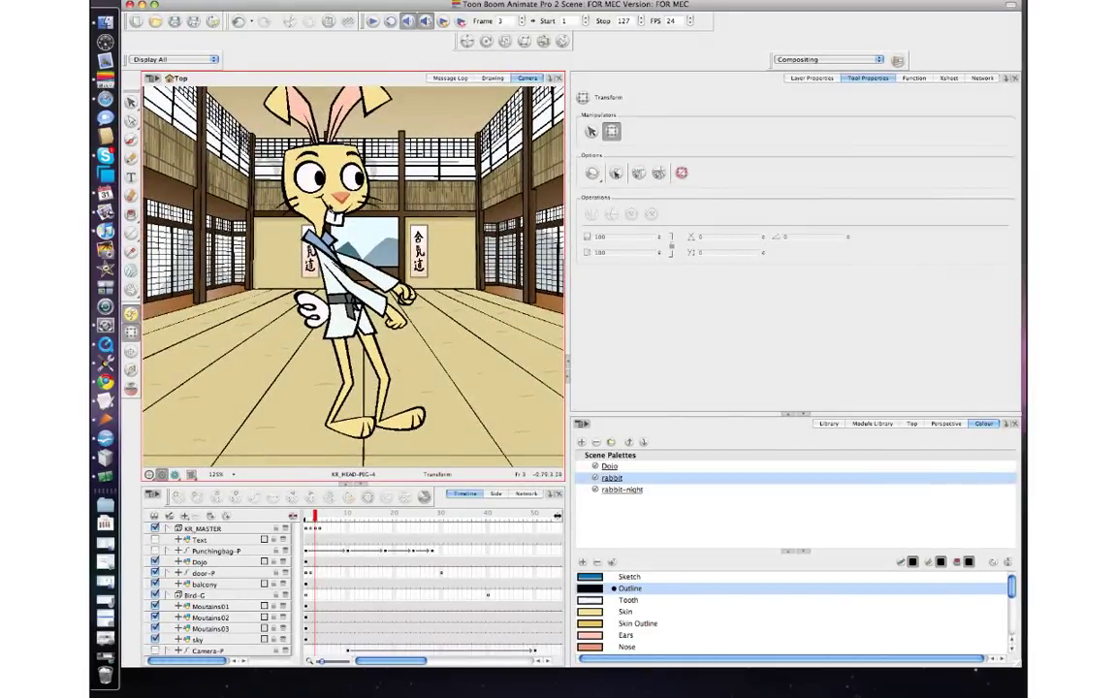
{"action": "left_click", "coordinate": [348, 221]}
{"action": "left_click", "coordinate": [359, 302]}
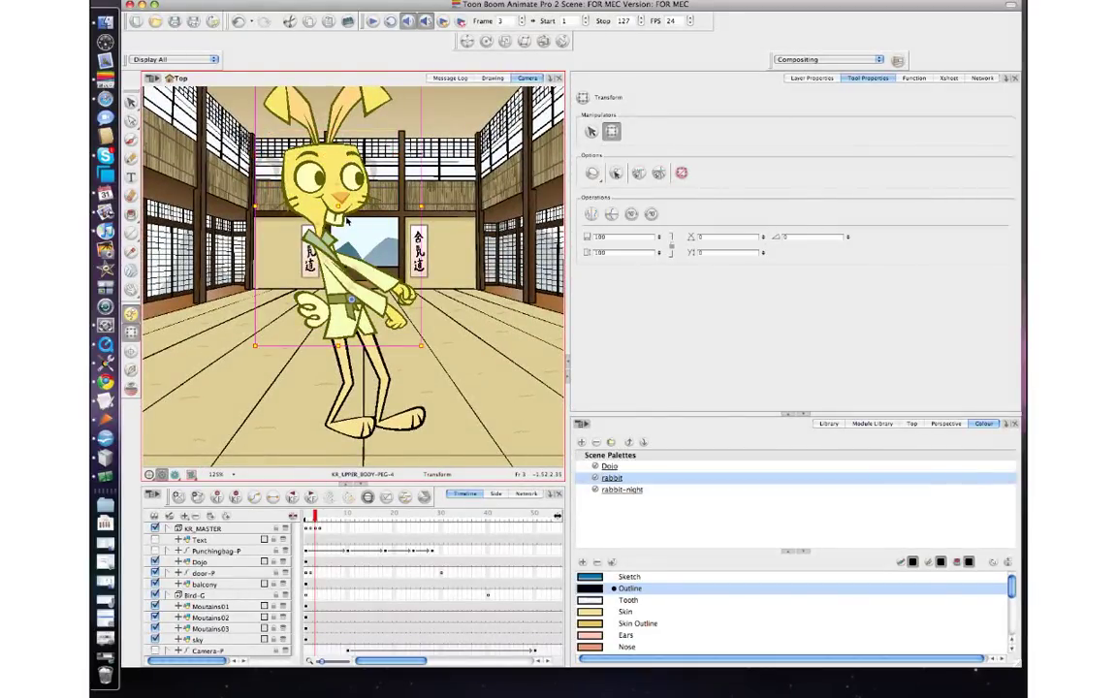
{"action": "left_click", "coordinate": [357, 310]}
{"action": "key", "text": "b"}
{"action": "key", "text": "b"}
{"action": "key", "text": "b"}
{"action": "left_click_drag", "start_coordinate": [431, 341], "coordinate": [429, 339]}
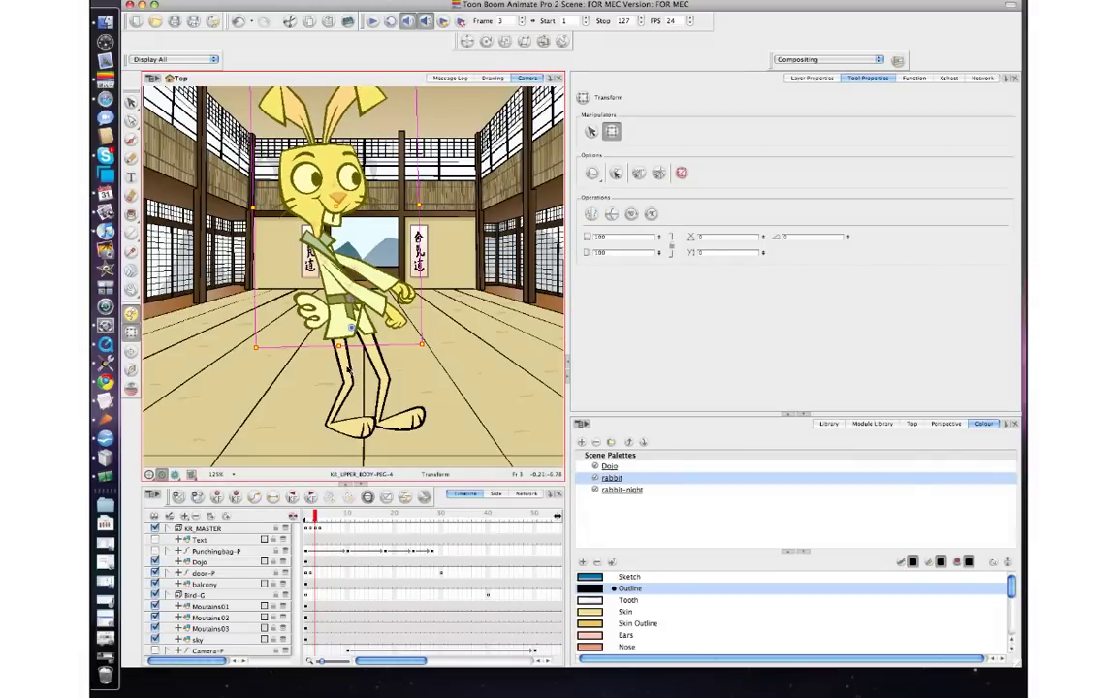
Compare frame 3 with frame 2 and nudge the rabbit's whole upper body slightly back and down on frame 3.
{"action": "left_click", "coordinate": [347, 345]}
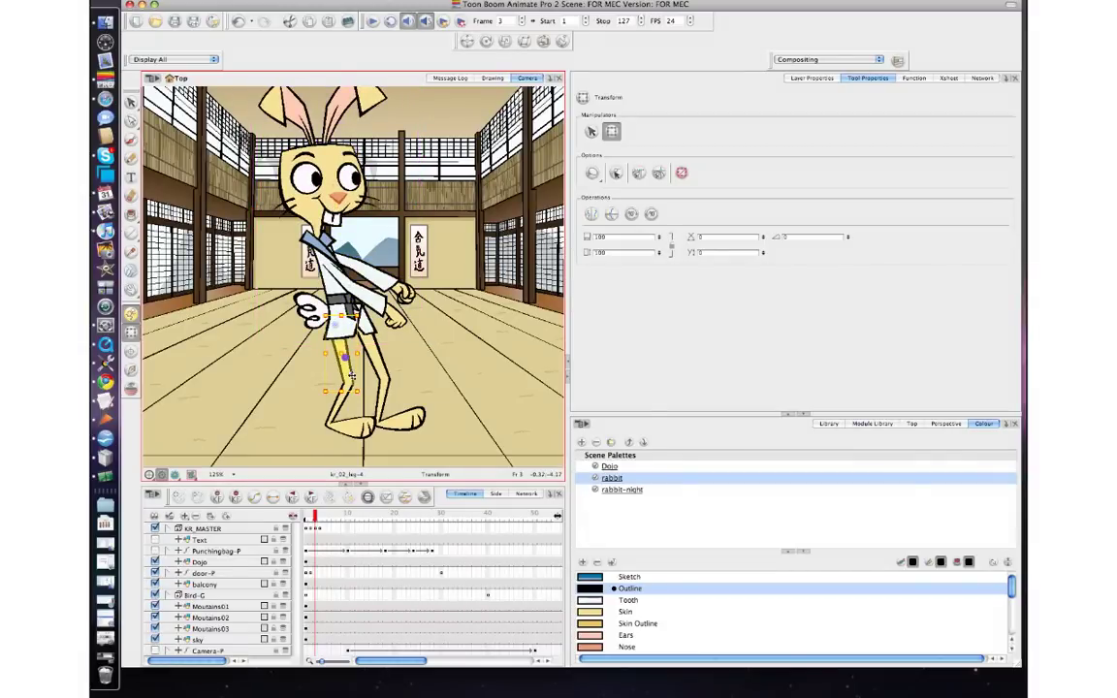
{"action": "key", "text": "comma"}
{"action": "key", "text": "period"}
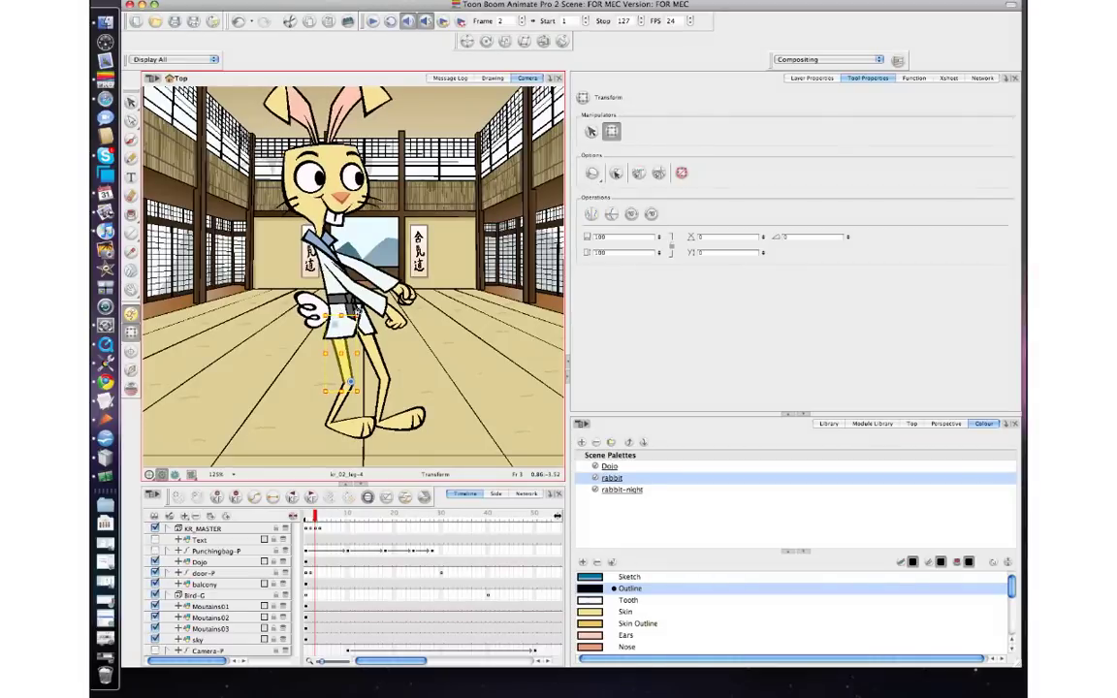
{"action": "left_click", "coordinate": [341, 277]}
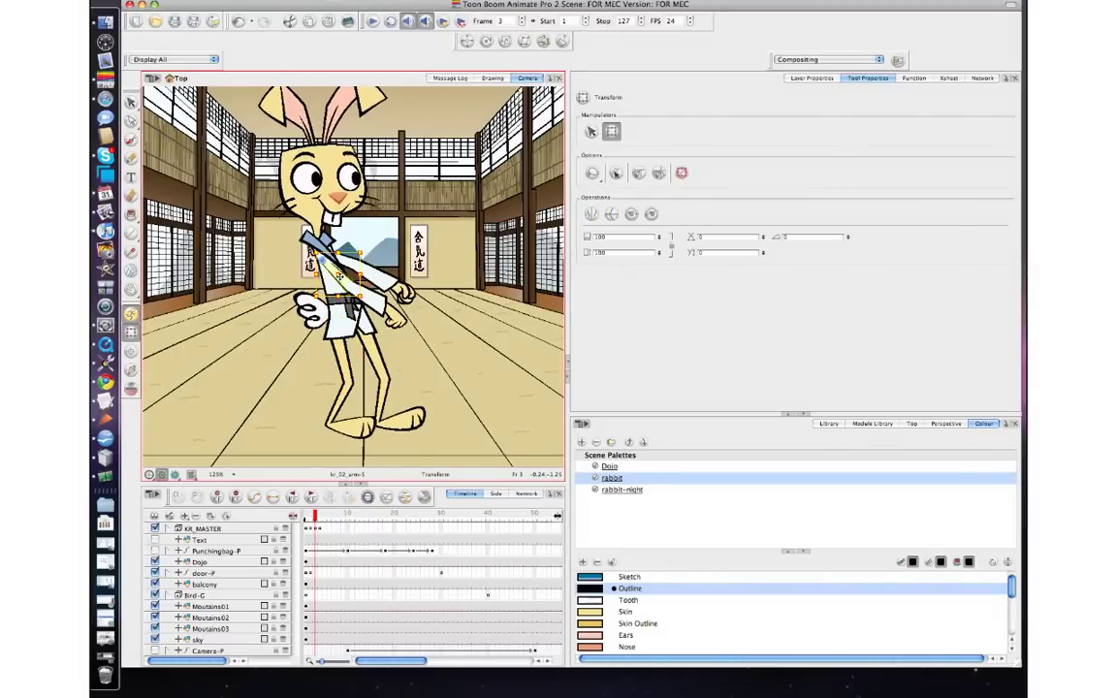
{"action": "key", "text": "Left"}
{"action": "key", "text": "Down"}
{"action": "key", "text": "comma"}
{"action": "key", "text": "period"}
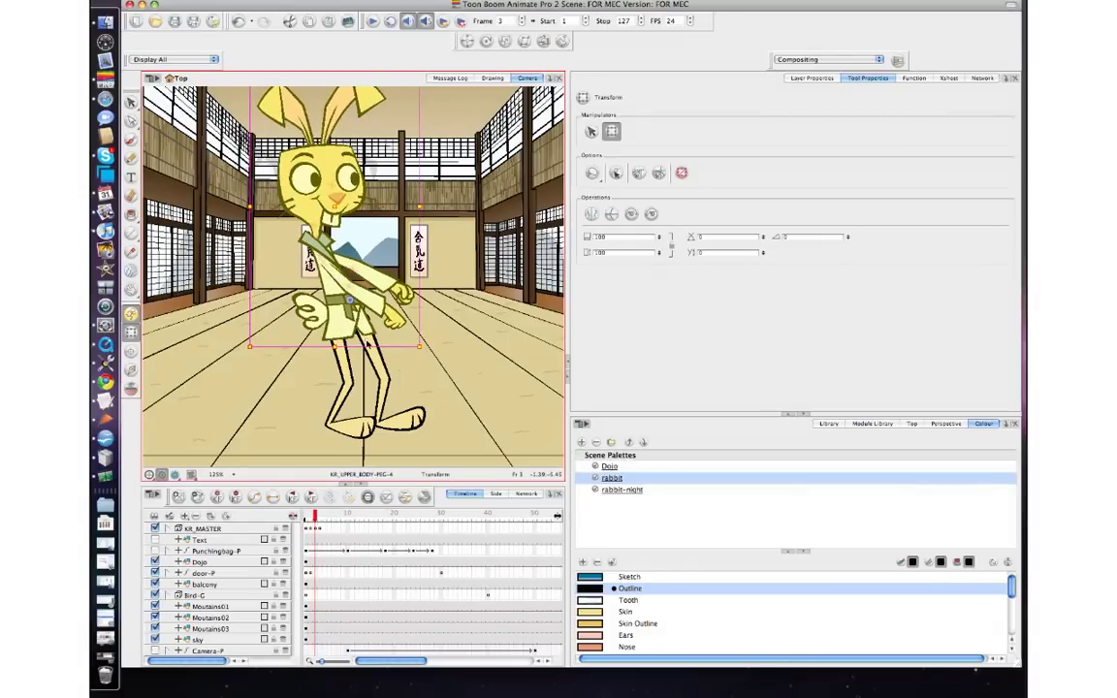
Rotate the near arm down toward the body on frame 3 and bend its forearm up so it points forward.
{"action": "left_click", "coordinate": [368, 342]}
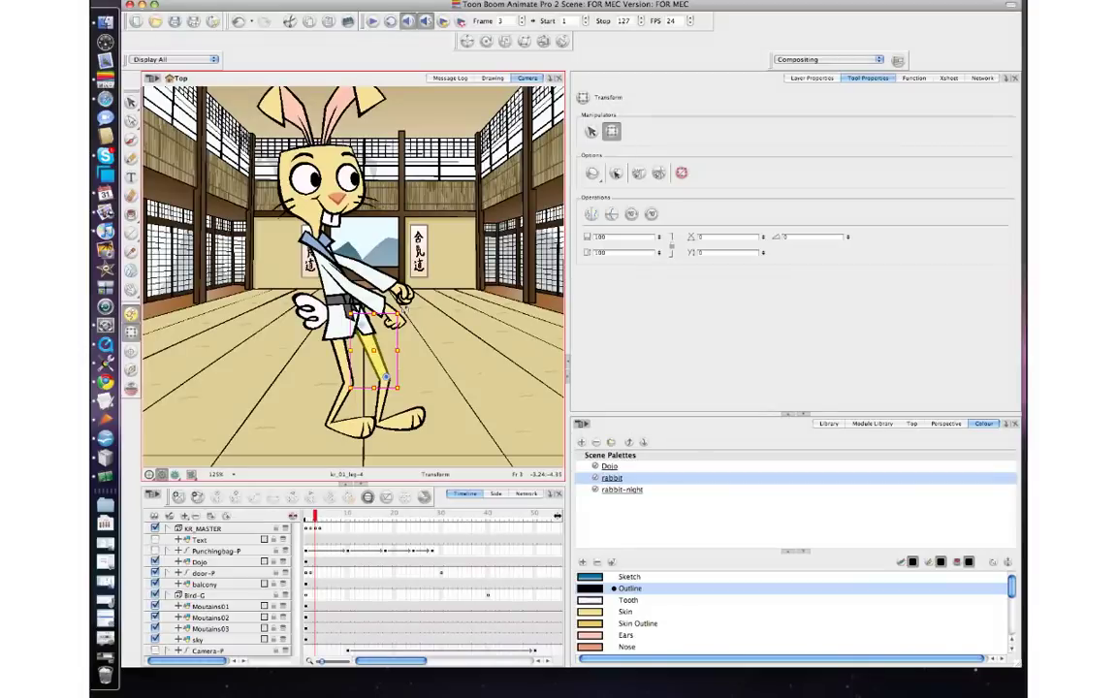
{"action": "left_click", "coordinate": [393, 301]}
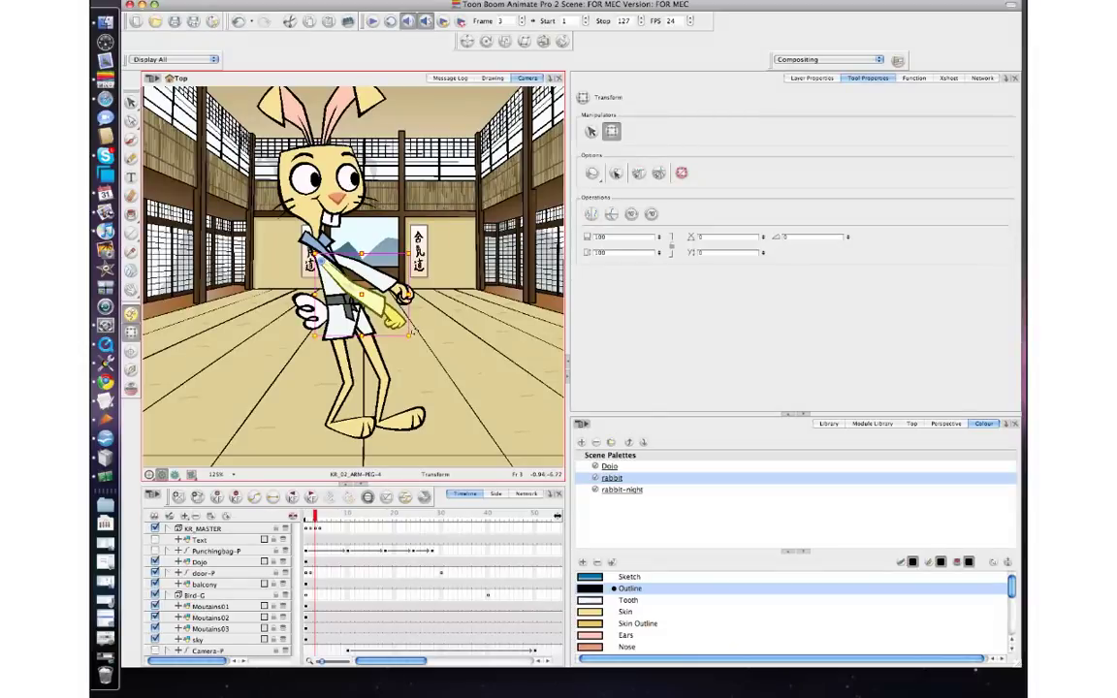
{"action": "left_click_drag", "start_coordinate": [416, 335], "coordinate": [396, 341]}
{"action": "left_click", "coordinate": [393, 340]}
{"action": "left_click", "coordinate": [367, 327]}
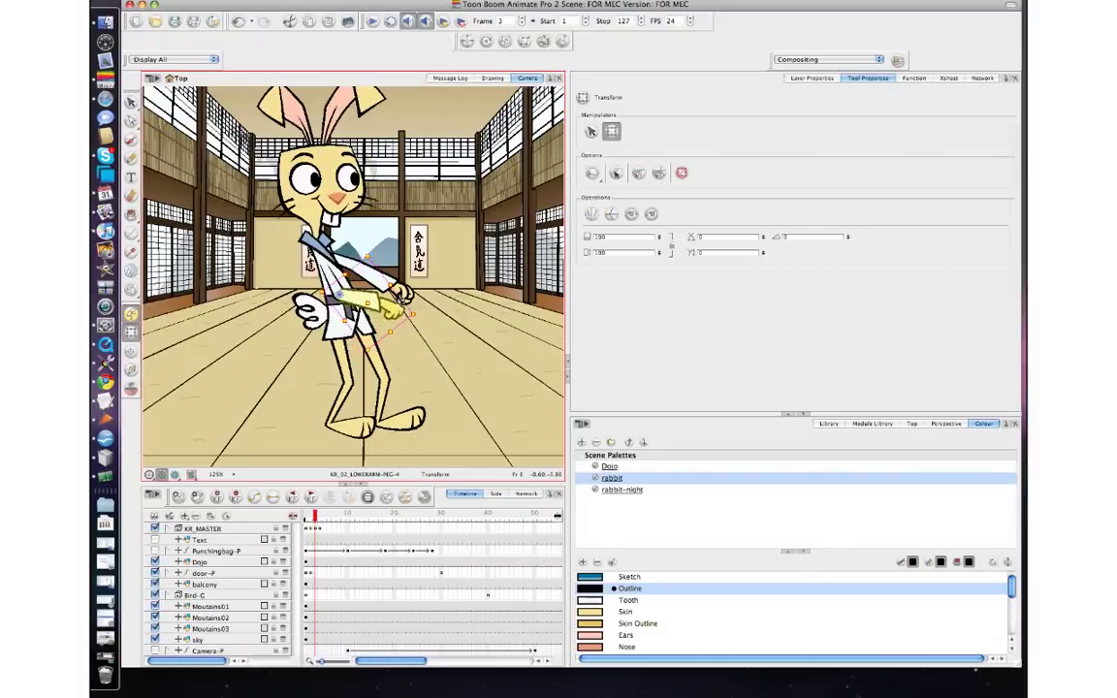
{"action": "key", "text": "comma"}
{"action": "key", "text": "period"}
Select the whole near arm and flip between frames 2, 3 and 4 to examine its motion.
{"action": "key", "text": "shift+b"}
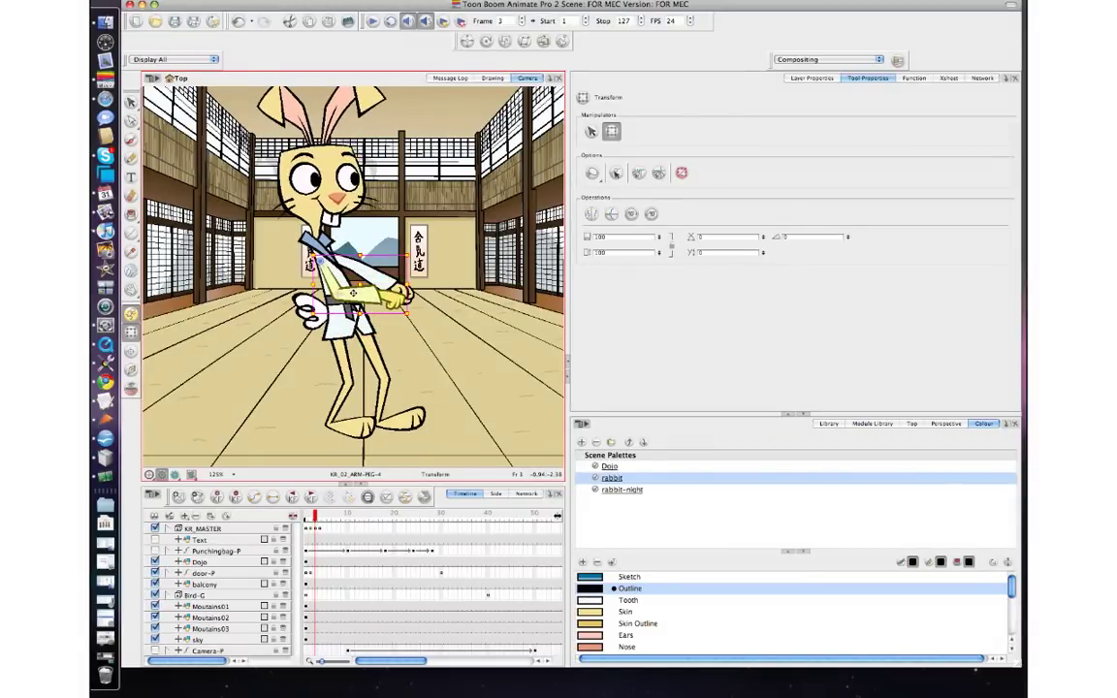
{"action": "key", "text": "comma"}
{"action": "key", "text": "period"}
{"action": "key", "text": "period"}
{"action": "key", "text": "comma"}
{"action": "key", "text": "comma"}
{"action": "key", "text": "period"}
{"action": "key", "text": "period"}
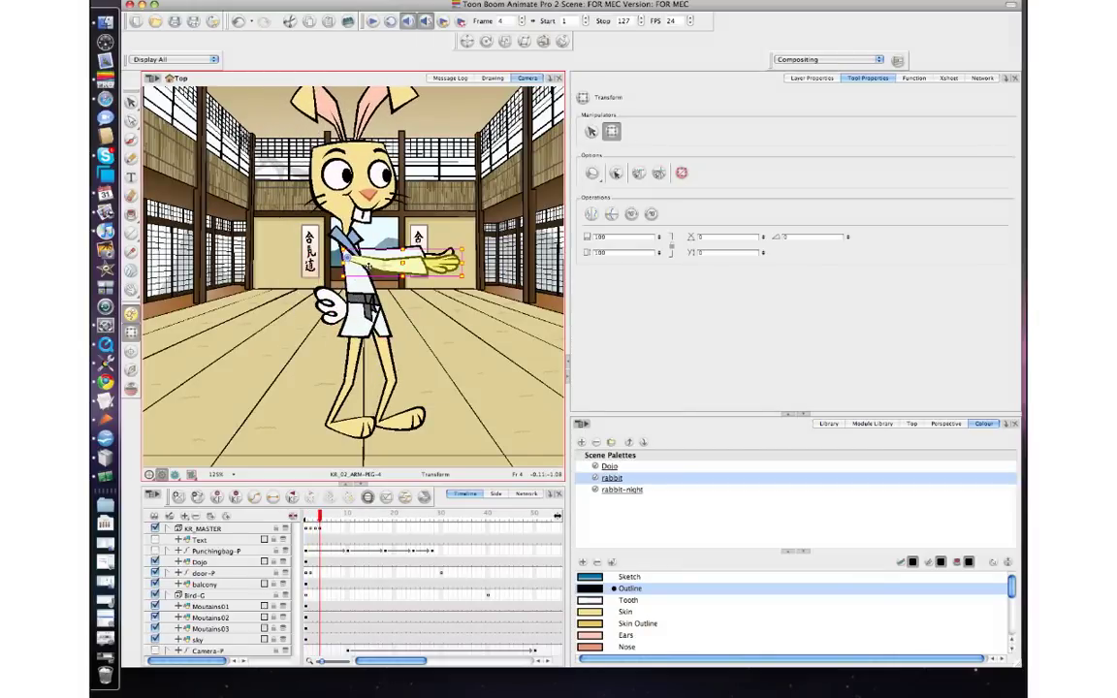
{"action": "key", "text": "comma"}
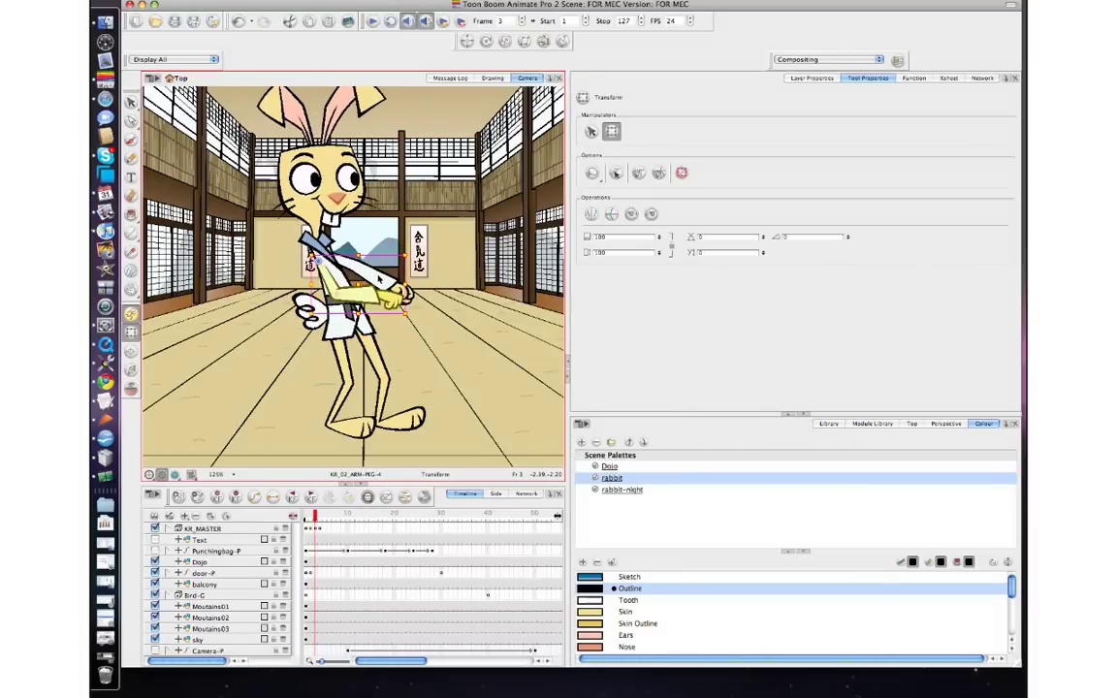
{"action": "key", "text": "comma"}
{"action": "key", "text": "period"}
Rotate the far forearm and hand slightly upward on frame 3 and compare the pose with frame 2.
{"action": "left_click_drag", "start_coordinate": [426, 309], "coordinate": [426, 292]}
{"action": "left_click", "coordinate": [449, 292]}
{"action": "left_click", "coordinate": [386, 273]}
{"action": "key", "text": "period"}
{"action": "key", "text": "comma"}
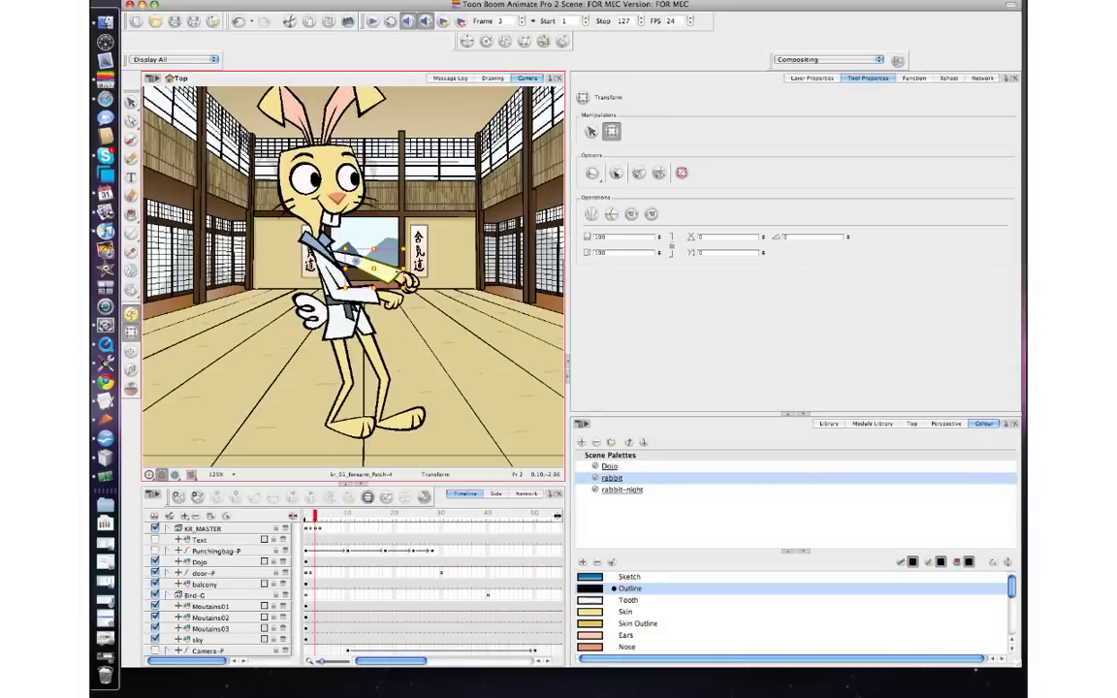
{"action": "key", "text": "b"}
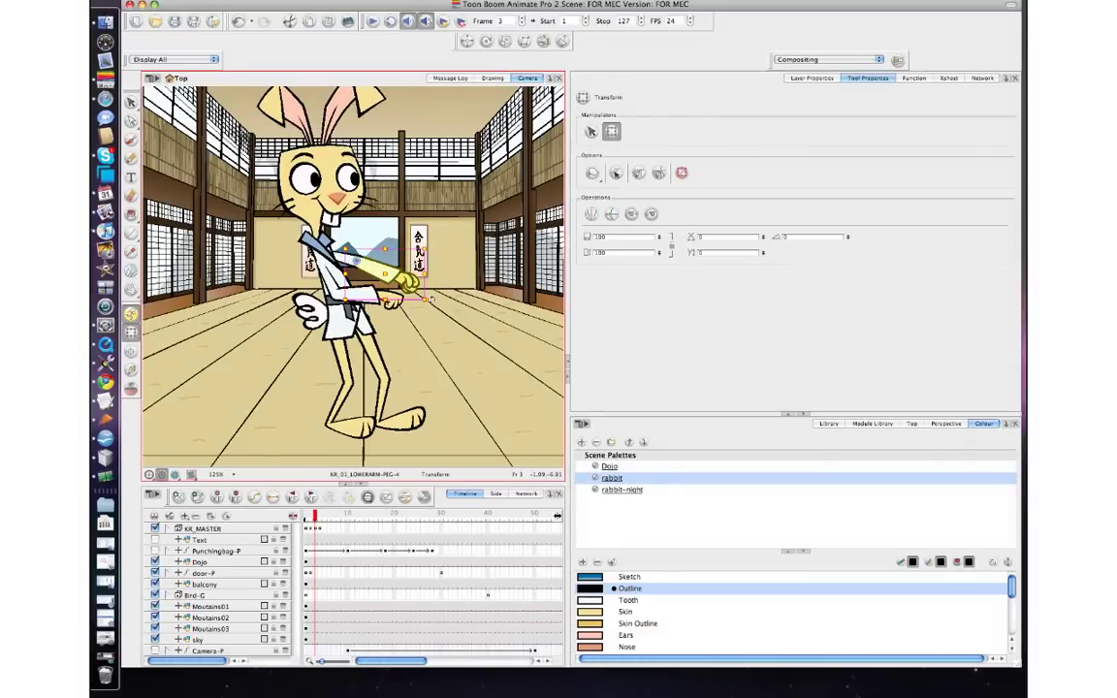
{"action": "key", "text": "comma"}
{"action": "key", "text": "period"}
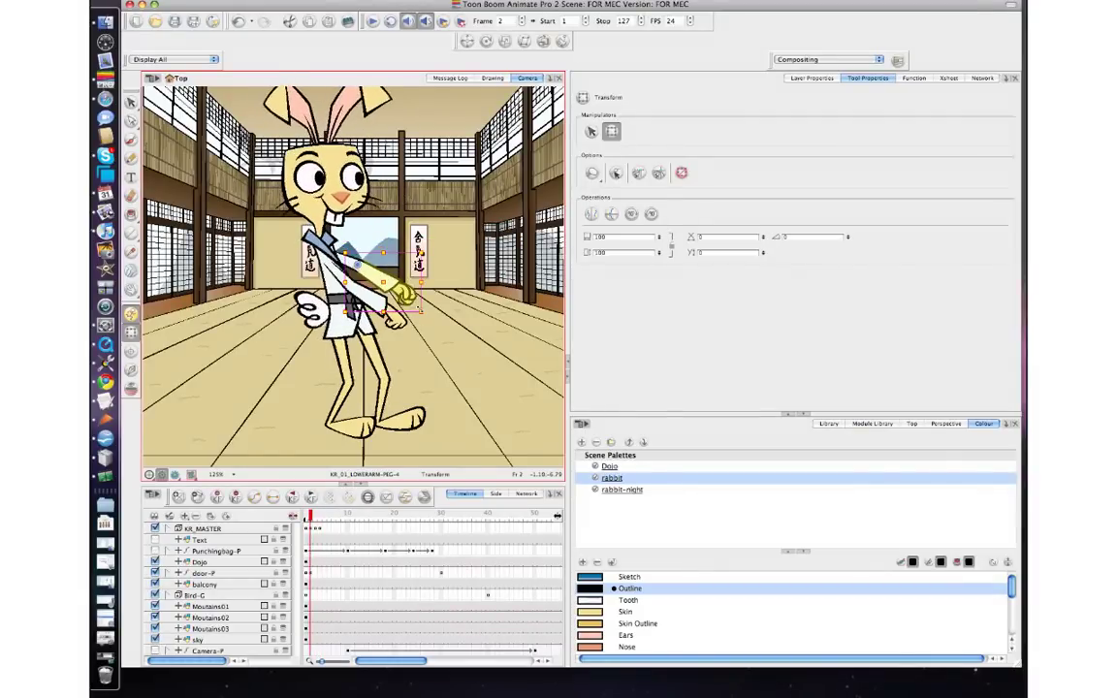
Select the rabbit's whole head and compare its position on frame 3 with frame 2.
{"action": "left_click", "coordinate": [284, 169]}
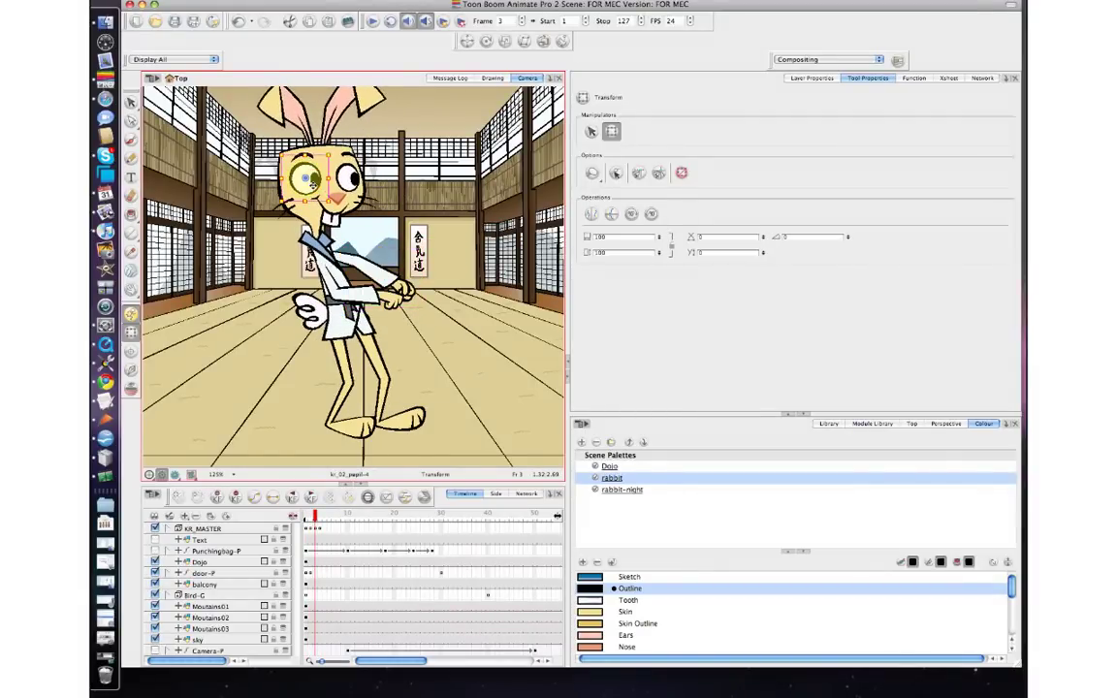
{"action": "key", "text": "b"}
{"action": "key", "text": "b"}
{"action": "key", "text": "comma"}
{"action": "key", "text": "period"}
Rotate both shins forward at the ankles on frame 3 to bend the rabbit's knees.
{"action": "left_click", "coordinate": [338, 416]}
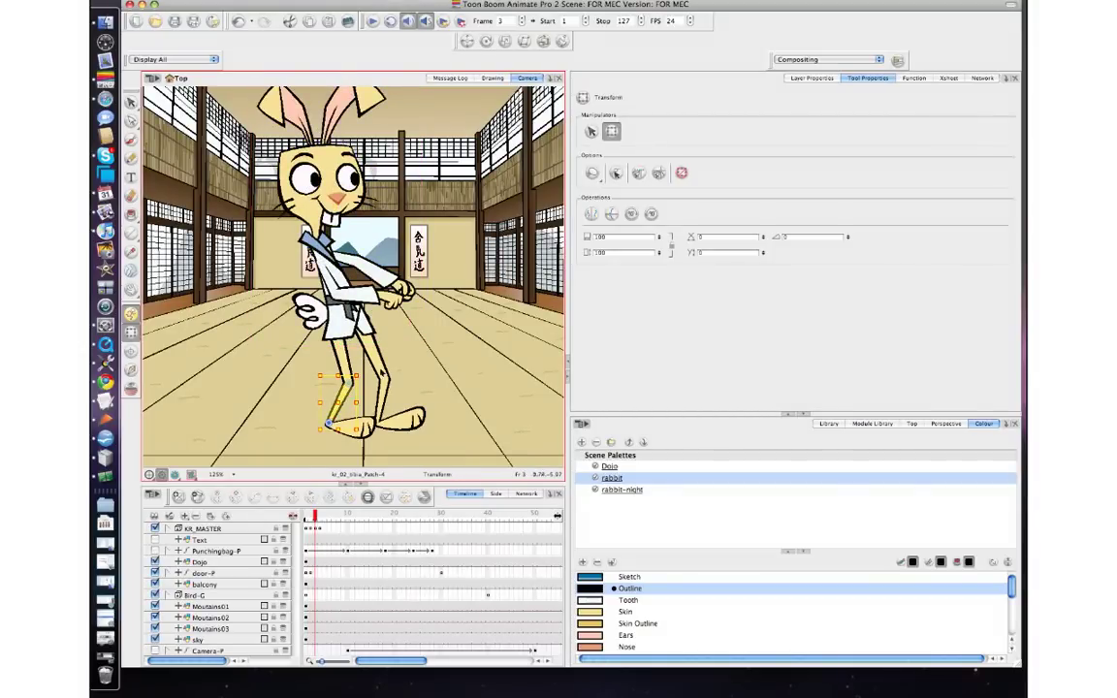
{"action": "left_click_drag", "start_coordinate": [365, 376], "coordinate": [378, 420]}
{"action": "left_click", "coordinate": [382, 397]}
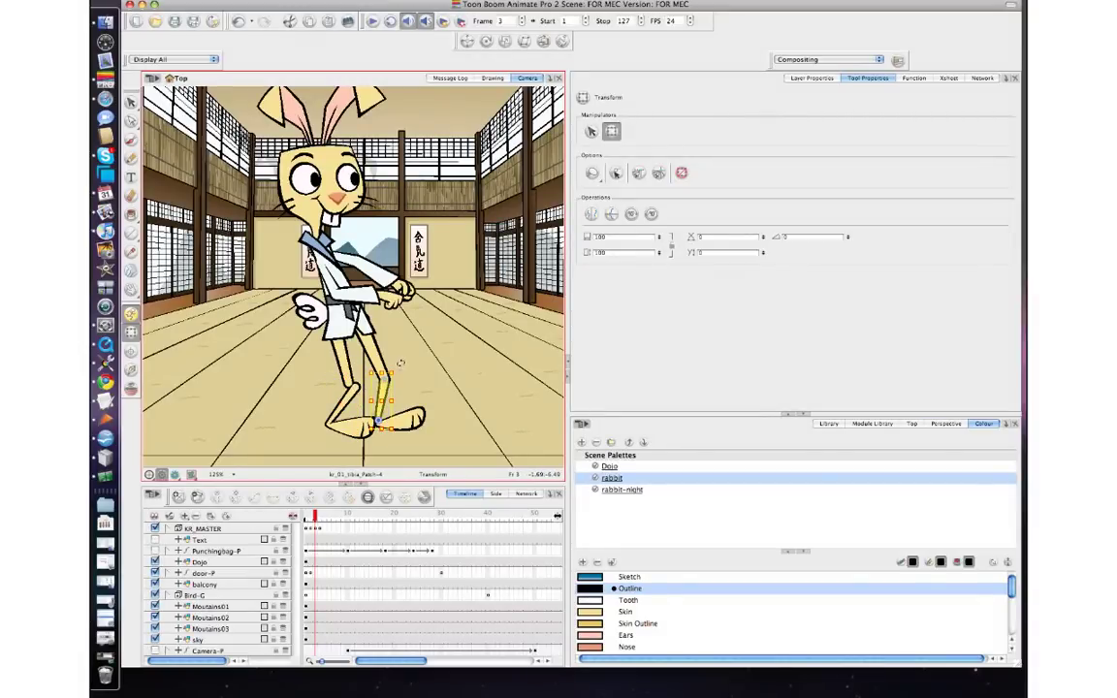
{"action": "left_click_drag", "start_coordinate": [399, 371], "coordinate": [409, 376]}
Select the whole upper body together with both thighs and shift them forward and slightly down to meet the bent shins.
{"action": "left_click", "coordinate": [359, 292]}
{"action": "key", "text": "b"}
{"action": "key", "text": "b"}
{"action": "key", "text": "b"}
{"action": "key", "text": "b"}
{"action": "key", "text": "b"}
{"action": "key", "text": "b"}
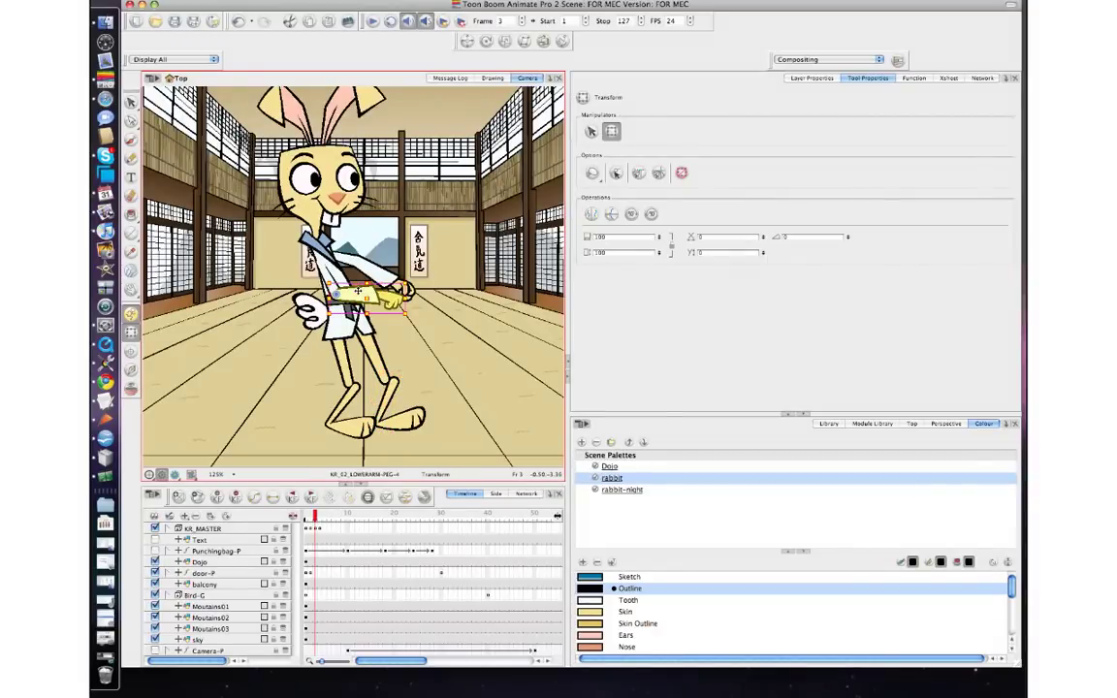
{"action": "key", "text": "b"}
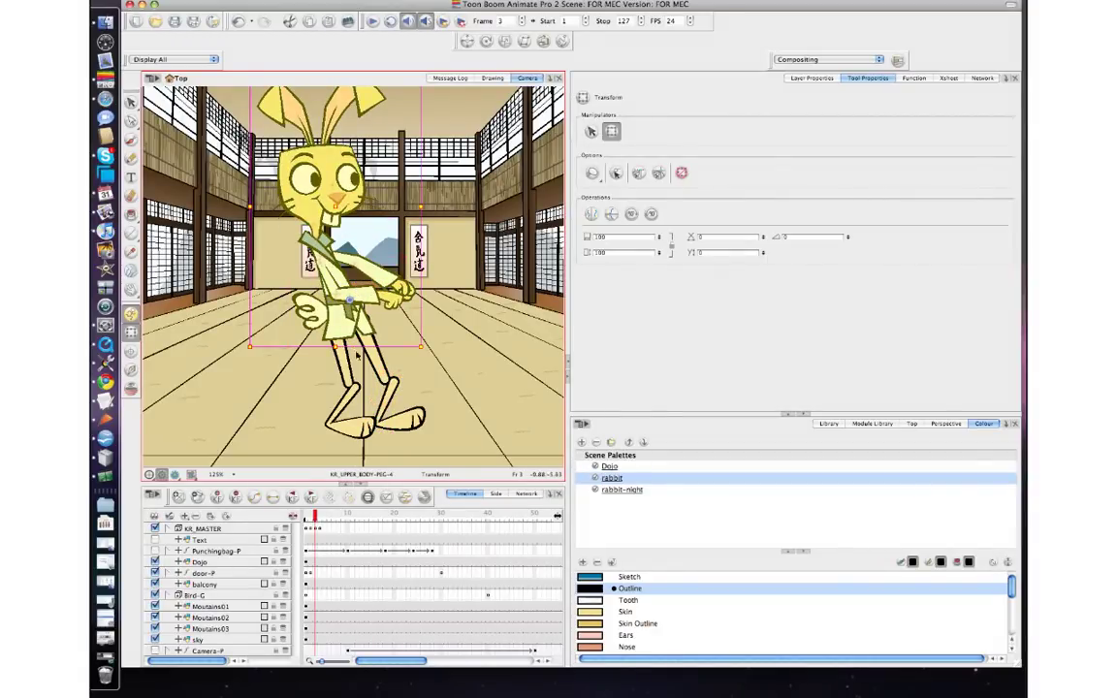
{"action": "left_click", "coordinate": [347, 370], "text": "shift"}
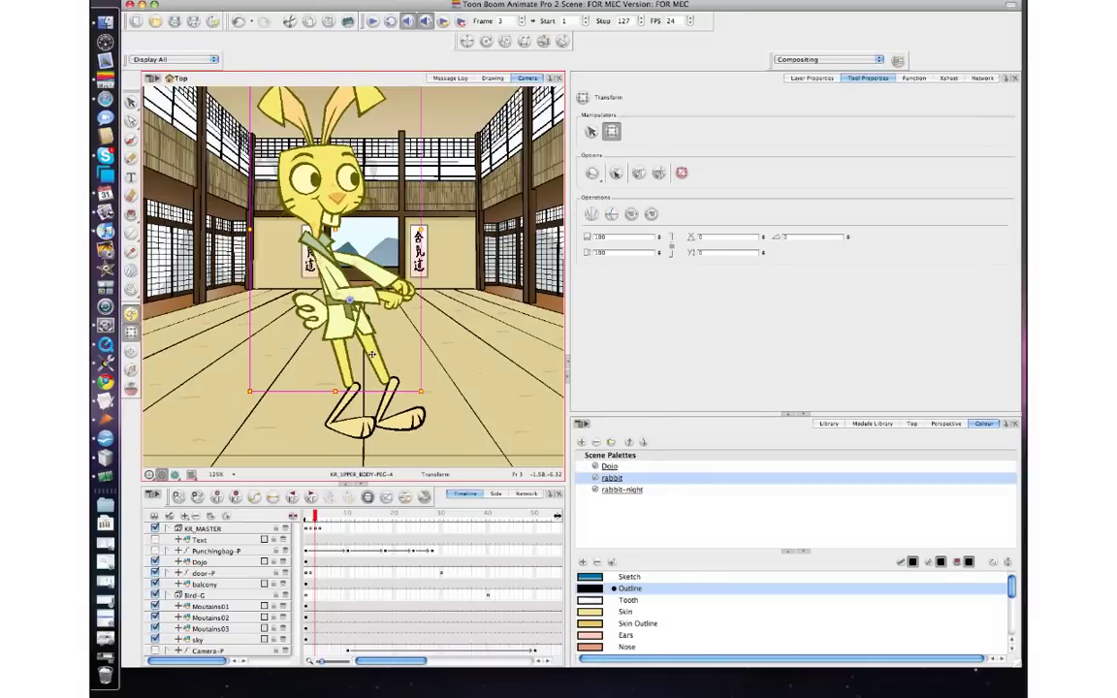
{"action": "left_click_drag", "start_coordinate": [373, 355], "coordinate": [381, 358]}
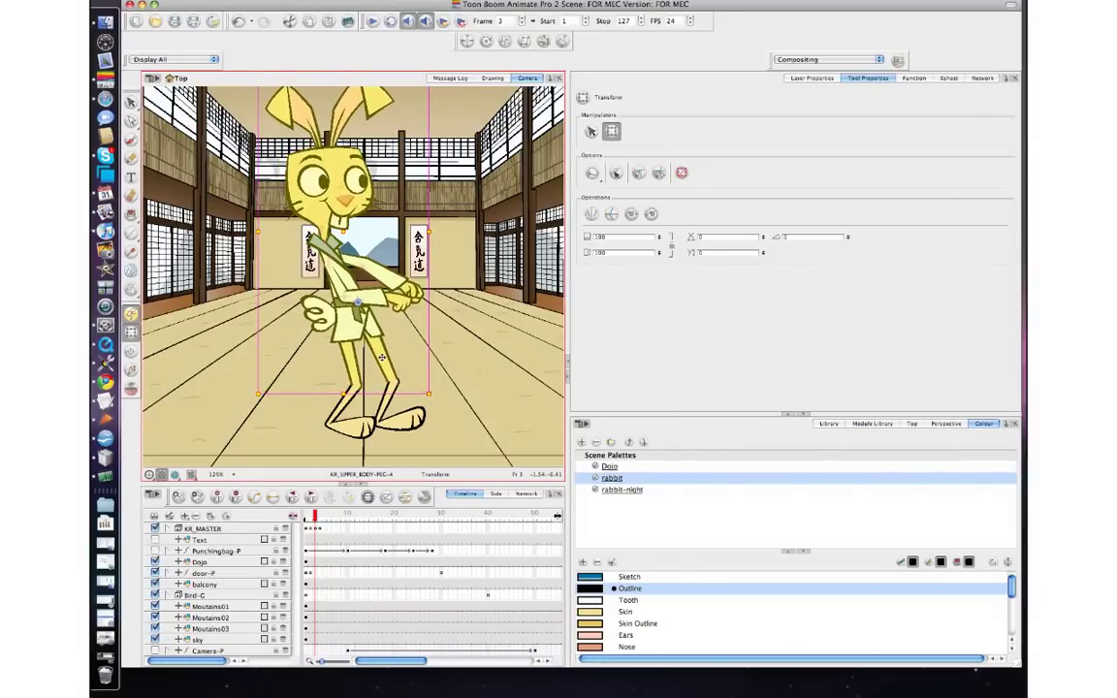
Flip between frames 2, 3 and 4 to examine how the lowered body and bent knees move.
{"action": "key", "text": "comma"}
{"action": "key", "text": "period"}
{"action": "key", "text": "period"}
{"action": "key", "text": "comma"}
{"action": "key", "text": "comma"}
{"action": "key", "text": "period"}
{"action": "key", "text": "comma"}
{"action": "key", "text": "period"}
Select the far forearm with its hand and rotate it upward on frame 3 so it sits above the near hand.
{"action": "left_click", "coordinate": [383, 275]}
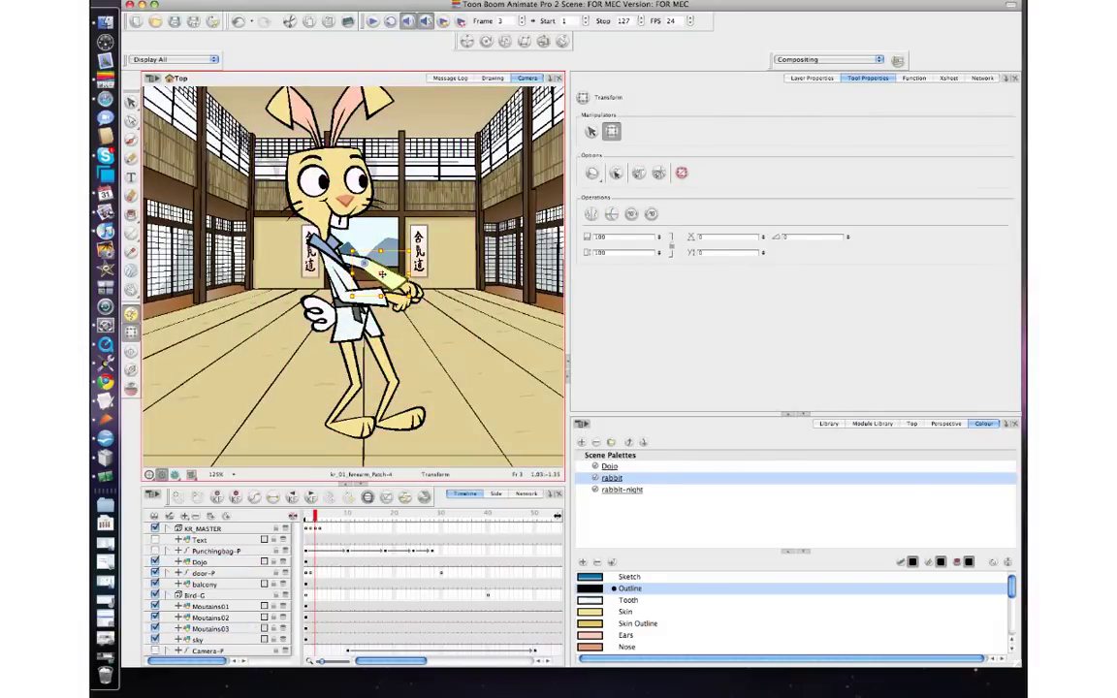
{"action": "key", "text": "b"}
{"action": "left_click_drag", "start_coordinate": [436, 243], "coordinate": [433, 265]}
{"action": "left_click", "coordinate": [446, 268]}
{"action": "left_click", "coordinate": [389, 285]}
{"action": "key", "text": "b"}
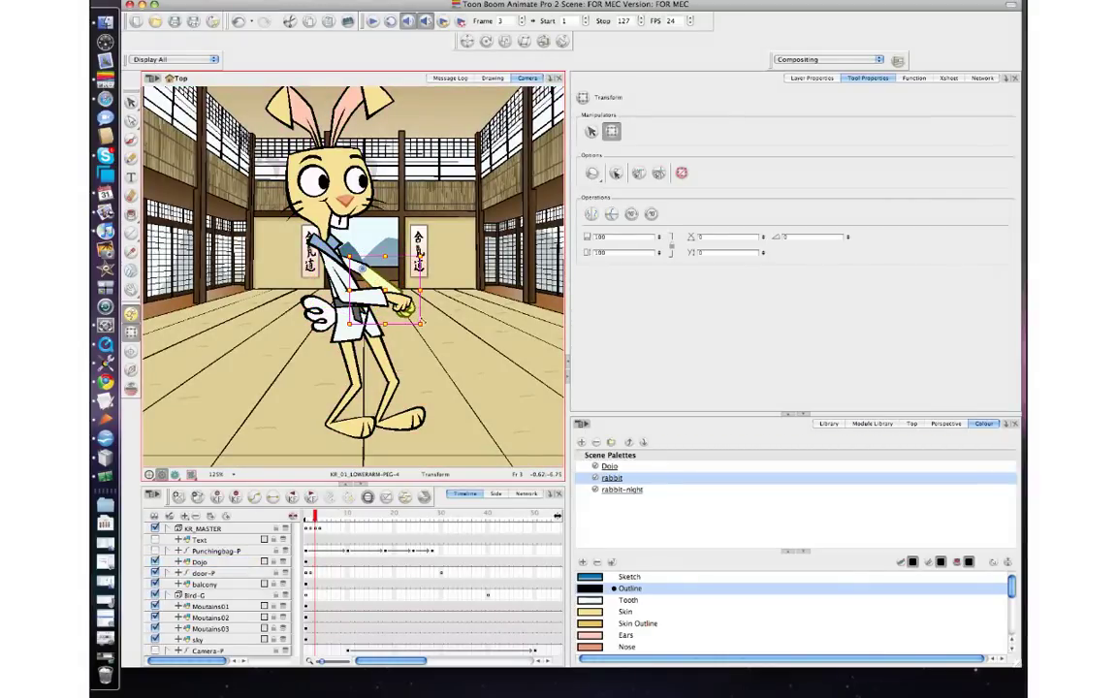
{"action": "left_click_drag", "start_coordinate": [426, 323], "coordinate": [432, 281]}
Flip between frames 2, 3 and 4 to examine the motion of the raised far forearm.
{"action": "key", "text": "comma"}
{"action": "key", "text": "period"}
{"action": "key", "text": "period"}
{"action": "key", "text": "comma"}
{"action": "key", "text": "comma"}
{"action": "key", "text": "period"}
{"action": "key", "text": "period"}
{"action": "key", "text": "comma"}
{"action": "key", "text": "comma"}
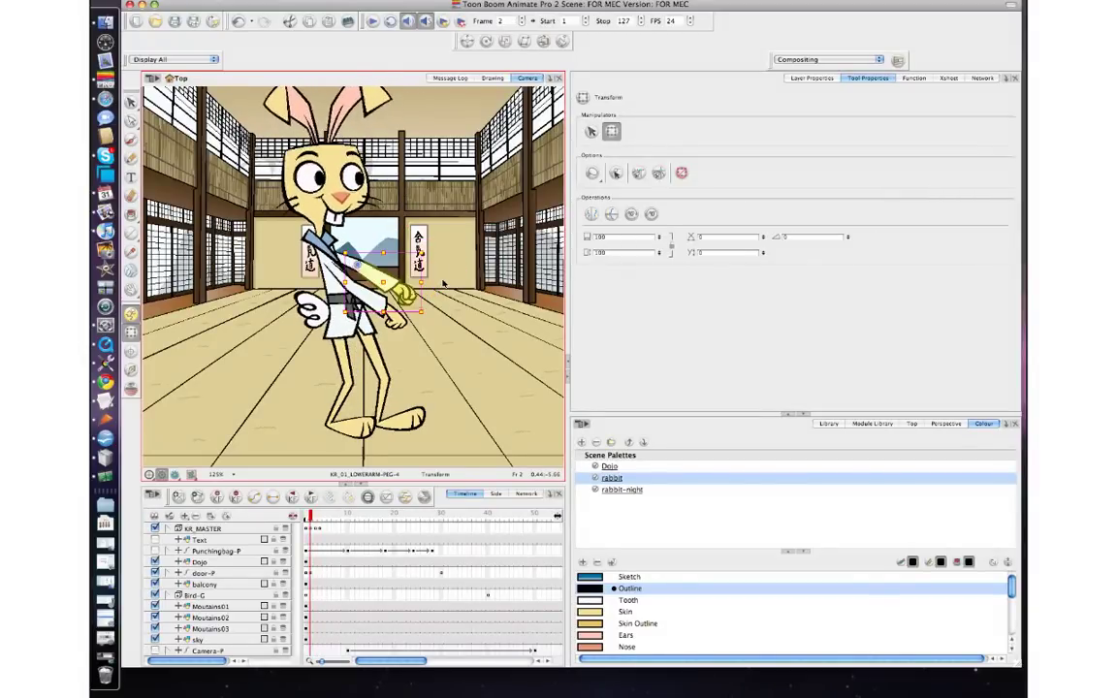
{"action": "key", "text": "period"}
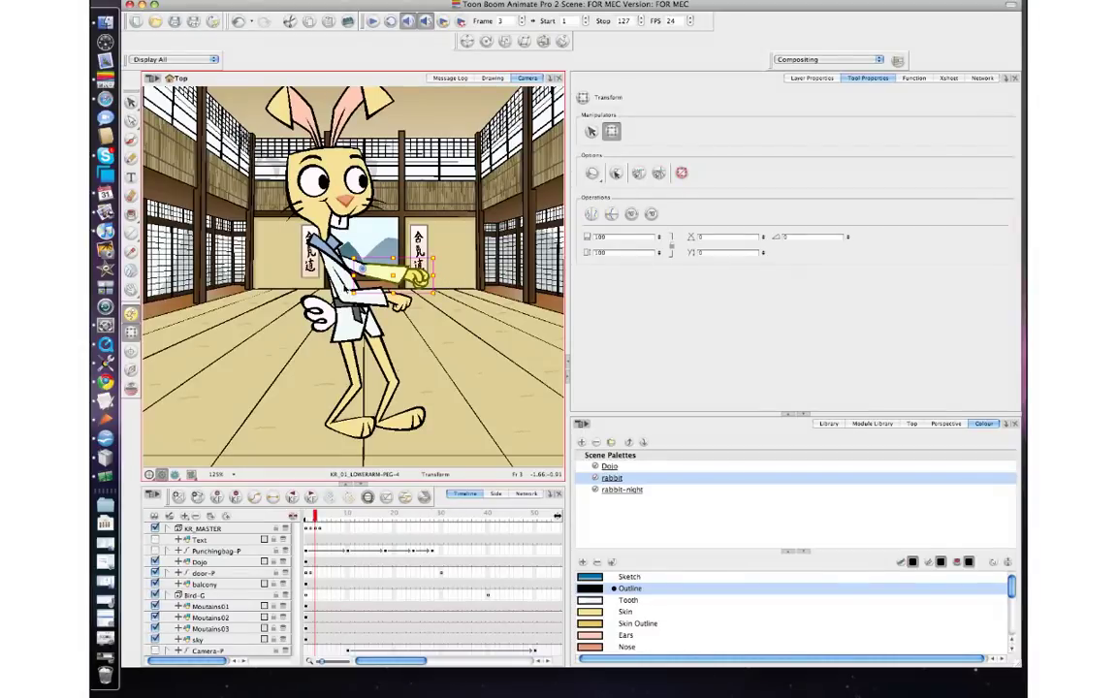
Rotate the near arm down on frame 3 and bend its forearm upward so it lies roughly horizontal across the waist.
{"action": "key", "text": "b"}
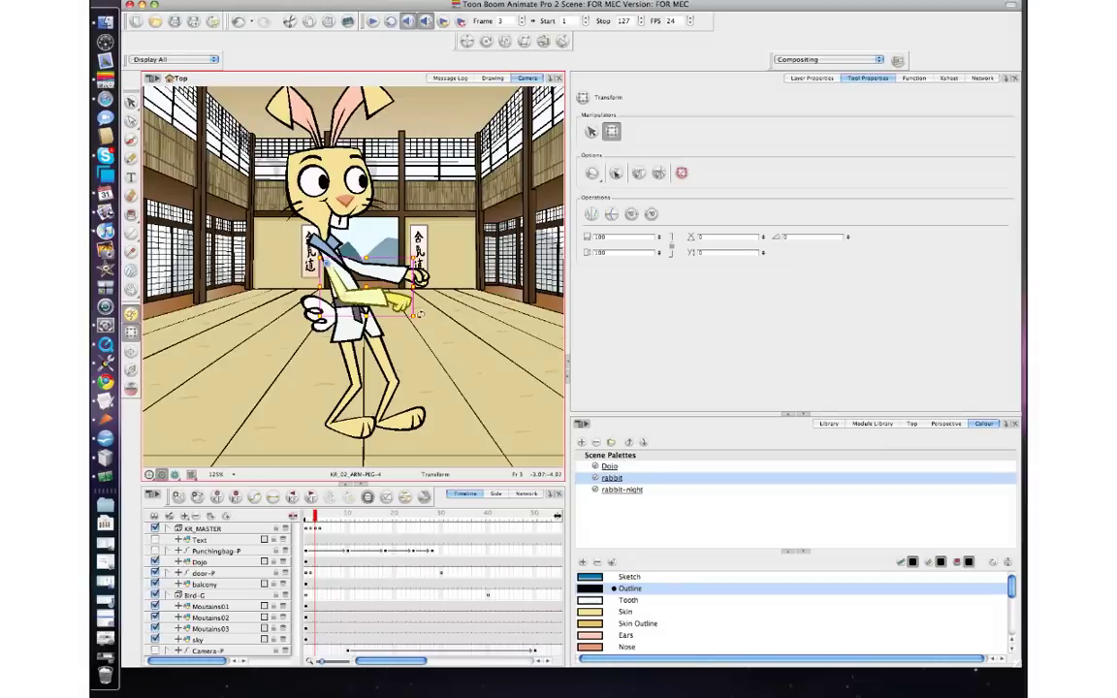
{"action": "left_click_drag", "start_coordinate": [415, 318], "coordinate": [368, 350]}
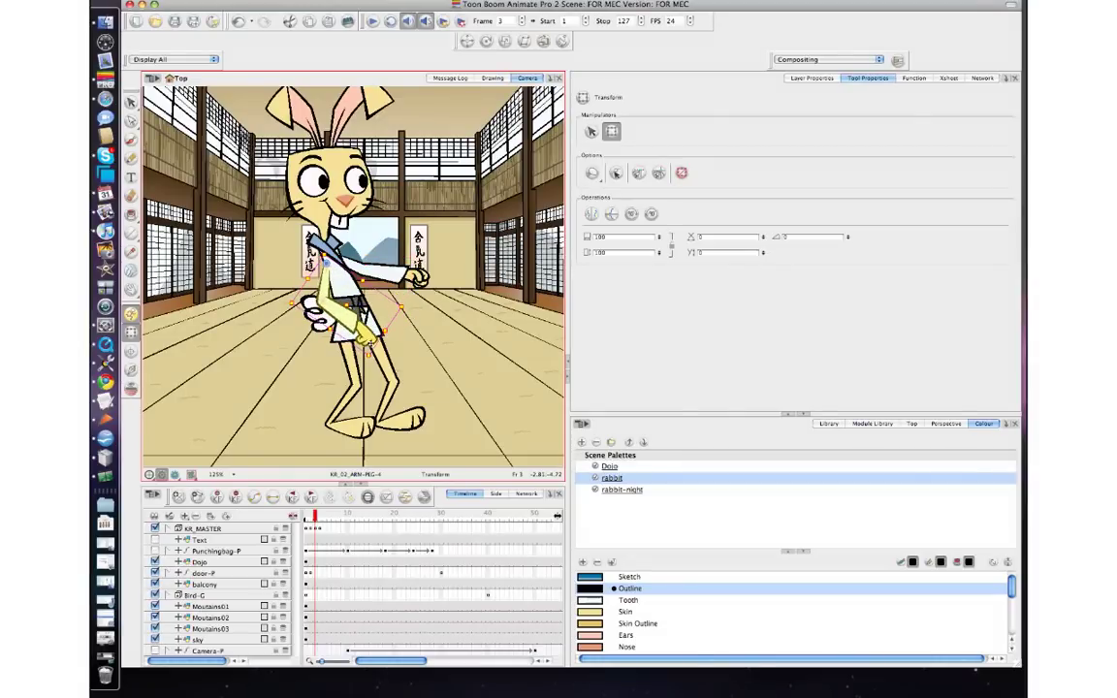
{"action": "left_click_drag", "start_coordinate": [343, 310], "coordinate": [314, 278]}
{"action": "key", "text": "super+z"}
{"action": "left_click", "coordinate": [347, 319]}
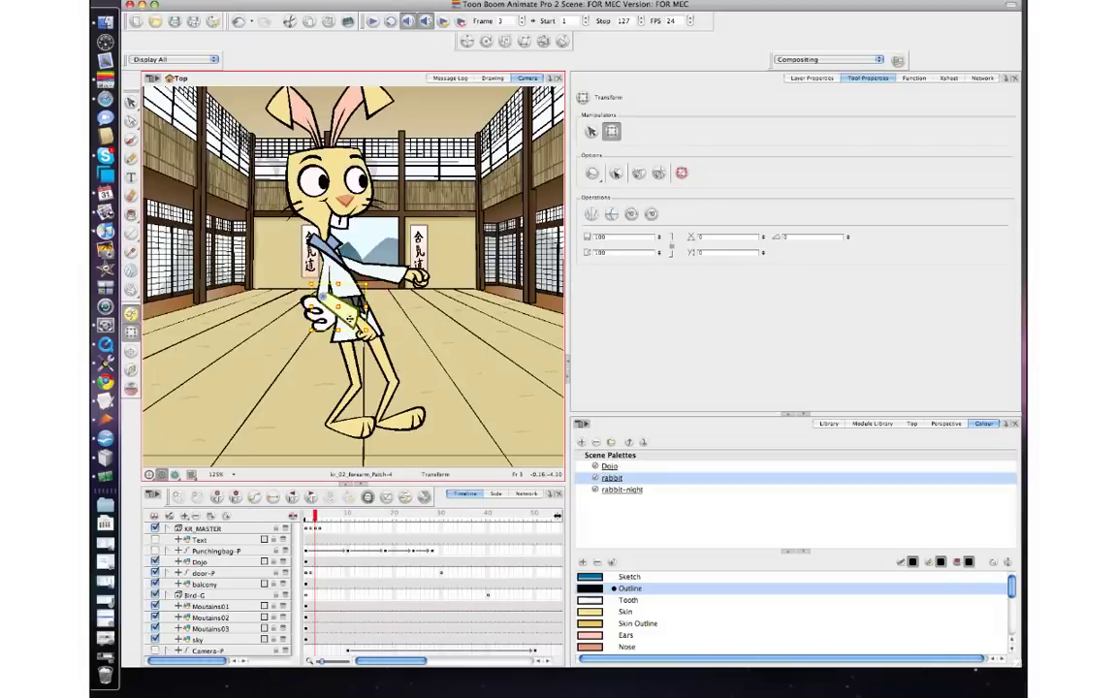
{"action": "left_click_drag", "start_coordinate": [391, 348], "coordinate": [397, 299]}
Flip between frames 2, 3 and 4 to examine the motion of the bent near arm.
{"action": "key", "text": "comma"}
{"action": "key", "text": "period"}
{"action": "key", "text": "period"}
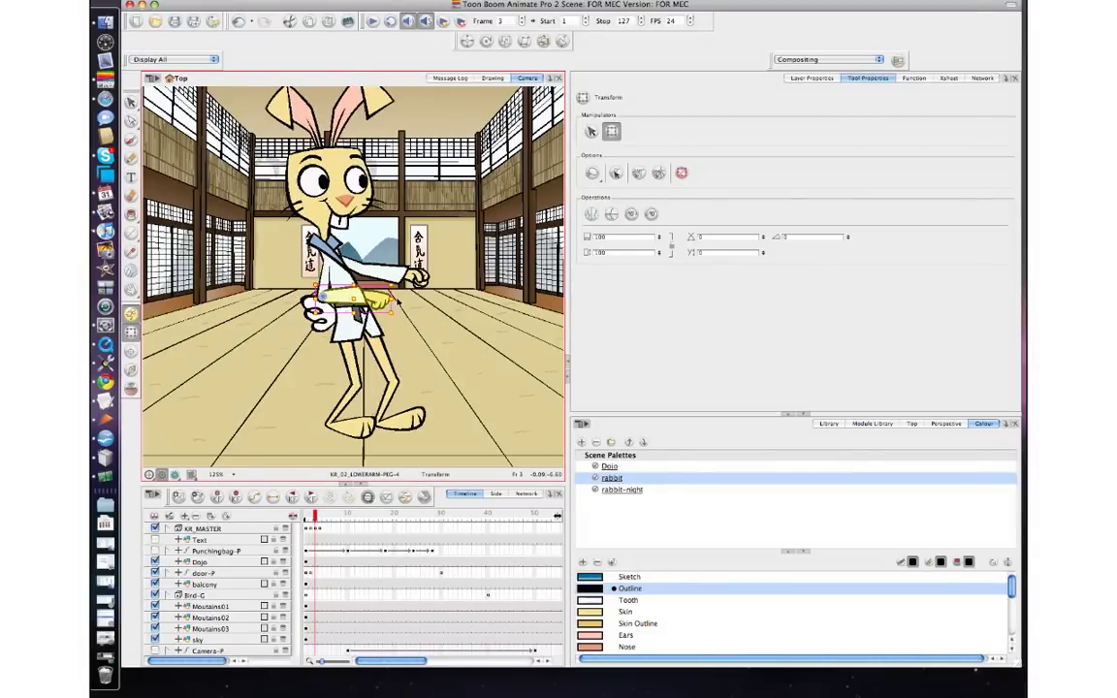
{"action": "key", "text": "comma"}
{"action": "key", "text": "period"}
{"action": "key", "text": "comma"}
{"action": "key", "text": "period"}
{"action": "key", "text": "comma"}
{"action": "key", "text": "comma"}
{"action": "key", "text": "period"}
{"action": "key", "text": "period"}
{"action": "key", "text": "comma"}
{"action": "key", "text": "comma"}
{"action": "key", "text": "period"}
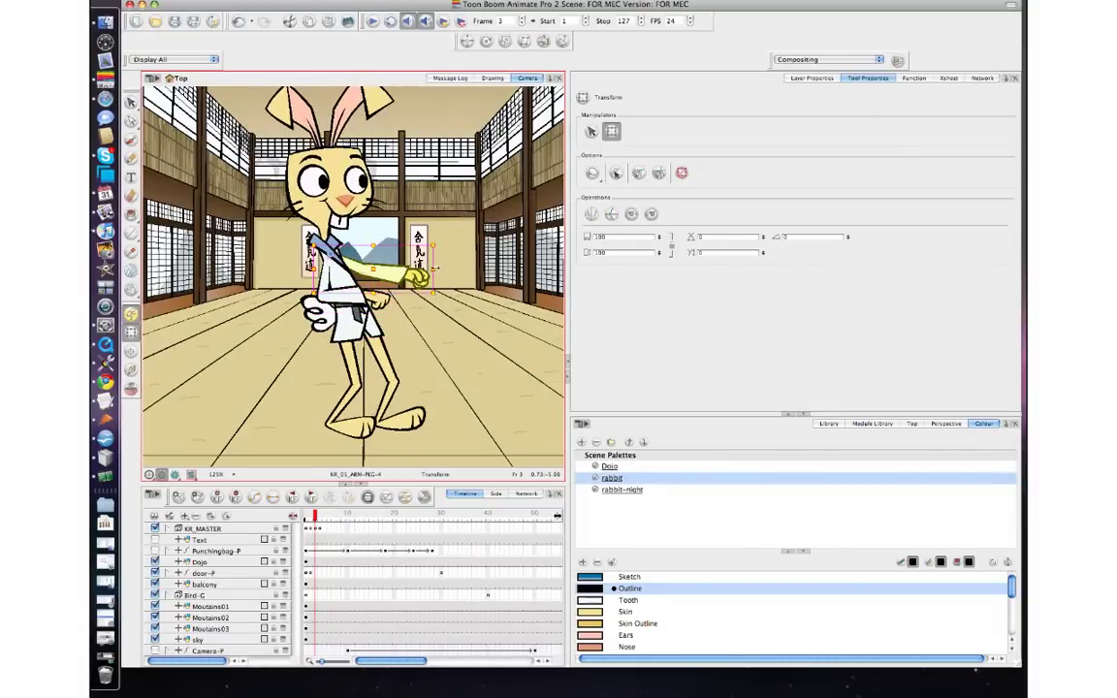
Swing the far arm down and back on frame 3 and rotate its forearm forward so both hands meet at the waist.
{"action": "left_click_drag", "start_coordinate": [421, 327], "coordinate": [289, 378]}
{"action": "left_click", "coordinate": [280, 336]}
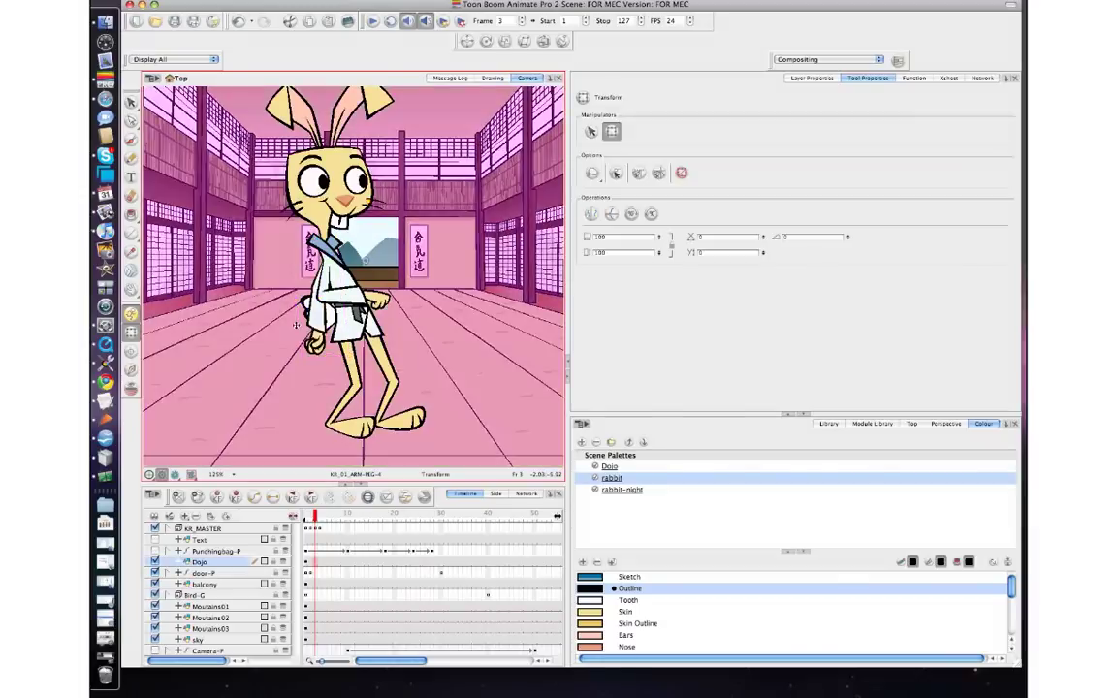
{"action": "left_click", "coordinate": [317, 323]}
{"action": "left_click_drag", "start_coordinate": [336, 357], "coordinate": [401, 256]}
{"action": "key", "text": "shift+b"}
{"action": "mouse_move", "coordinate": [393, 302]}
{"action": "left_mouse_down"}
{"action": "mouse_move", "coordinate": [407, 292]}
{"action": "mouse_move", "coordinate": [380, 289]}
{"action": "left_mouse_up"}
{"action": "key", "text": "comma"}
{"action": "key", "text": "period"}
{"action": "key", "text": "period"}
{"action": "key", "text": "comma"}
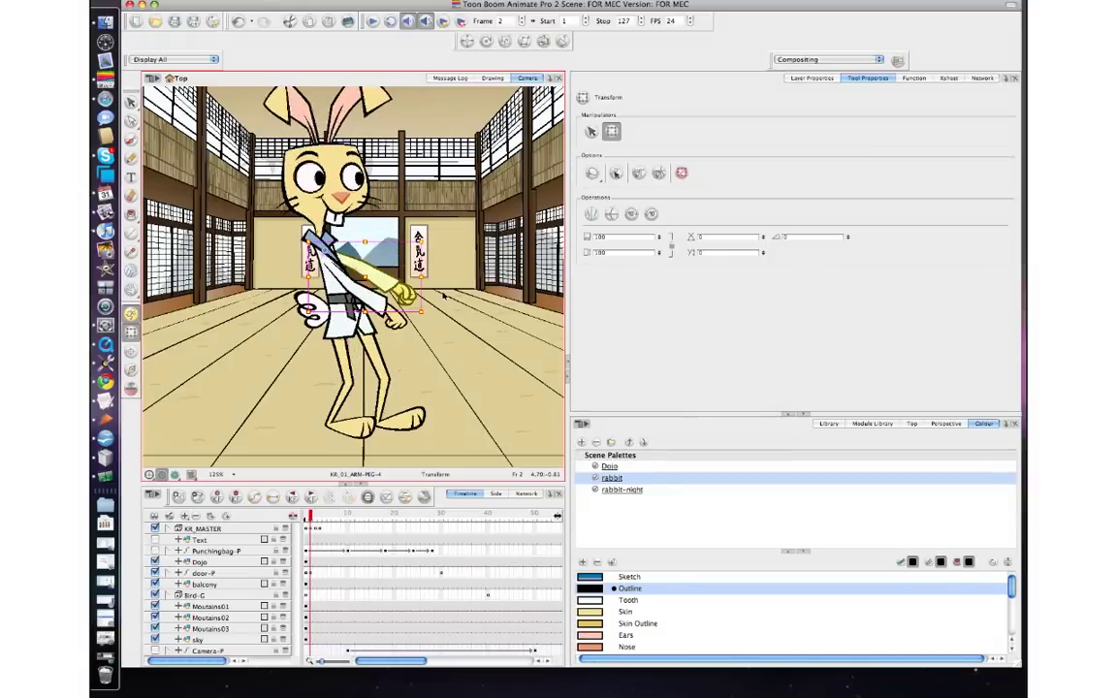
Select the whole head with its ears on frame 3 and tilt it slightly forward.
{"action": "left_click", "coordinate": [309, 163]}
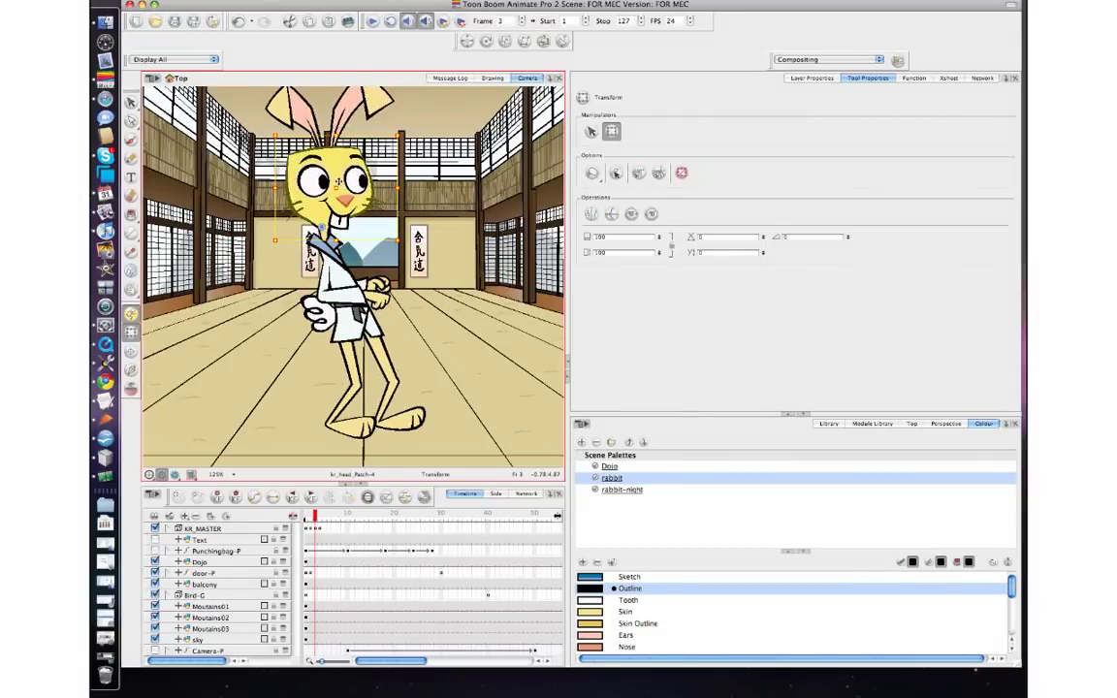
{"action": "key", "text": "b"}
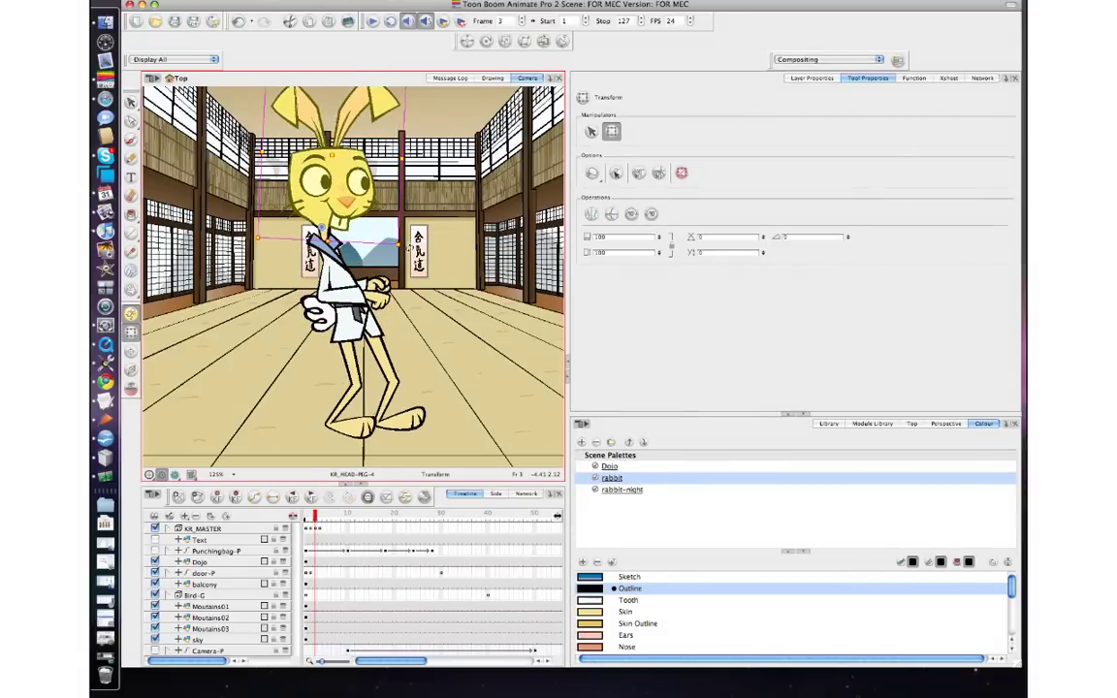
{"action": "key", "text": "comma"}
{"action": "key", "text": "period"}
{"action": "key", "text": "period"}
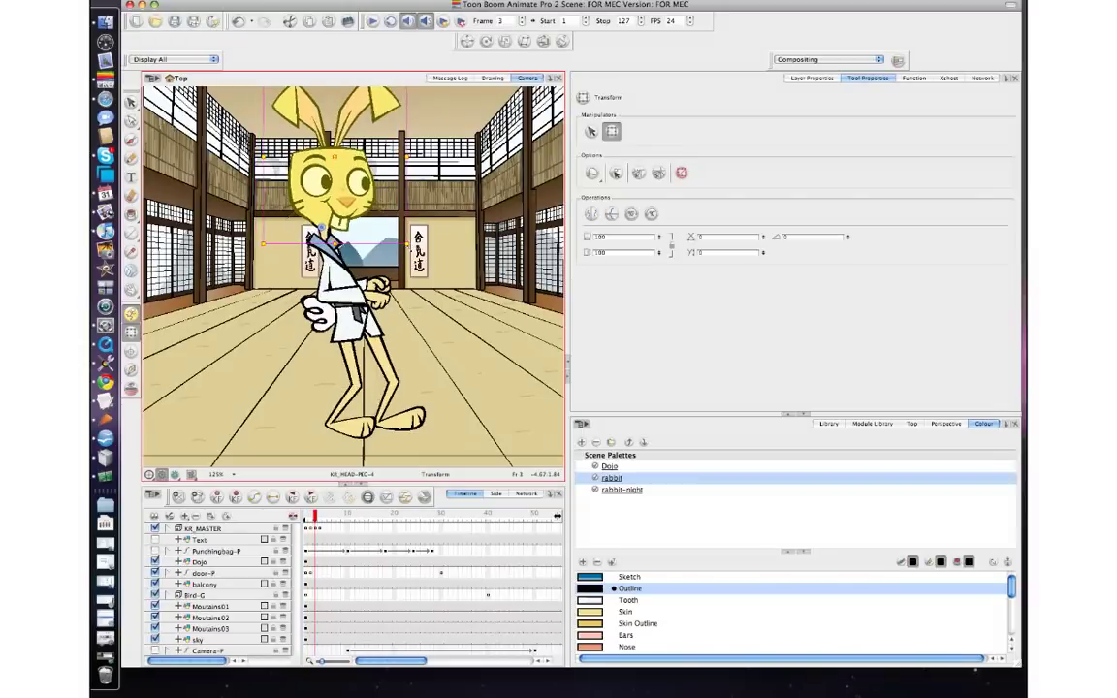
Flip between frames 2, 3 and 4 to examine the tilt of the head.
{"action": "key", "text": "comma"}
{"action": "key", "text": "comma"}
{"action": "key", "text": "period"}
{"action": "key", "text": "period"}
{"action": "key", "text": "comma"}
{"action": "key", "text": "comma"}
{"action": "key", "text": "period"}
{"action": "key", "text": "comma"}
{"action": "key", "text": "period"}
Select the whole upper body and flip through frames 2, 3 and 4 to compare its poses.
{"action": "key", "text": "Escape"}
{"action": "left_click", "coordinate": [363, 191]}
{"action": "key", "text": "b"}
{"action": "key", "text": "b"}
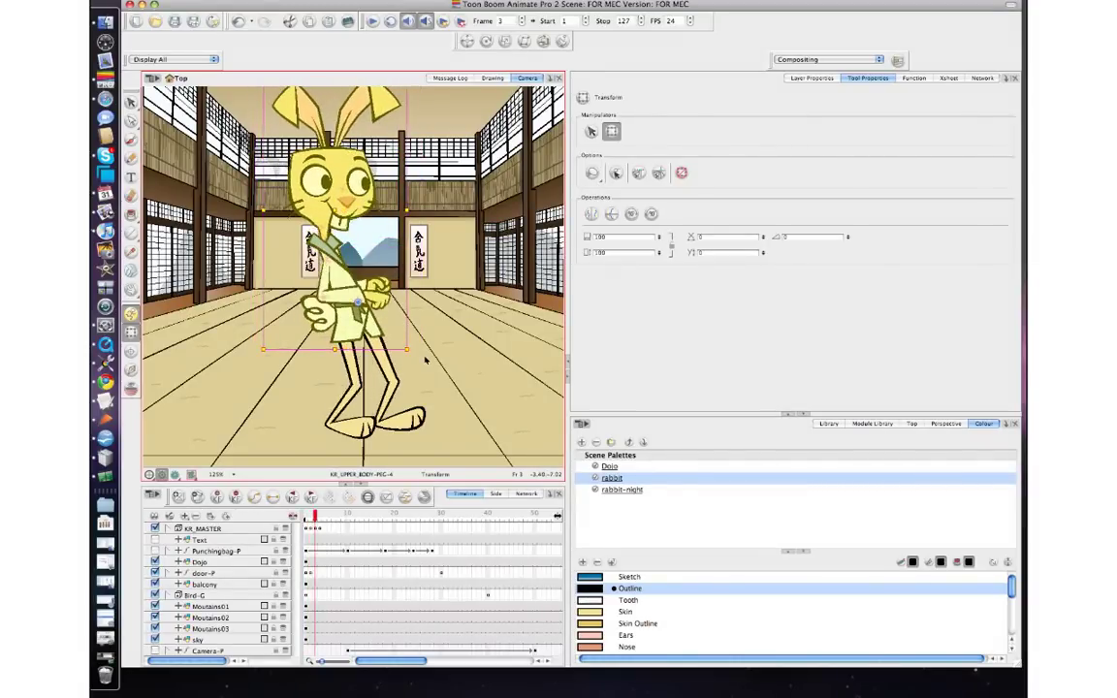
{"action": "key", "text": "period"}
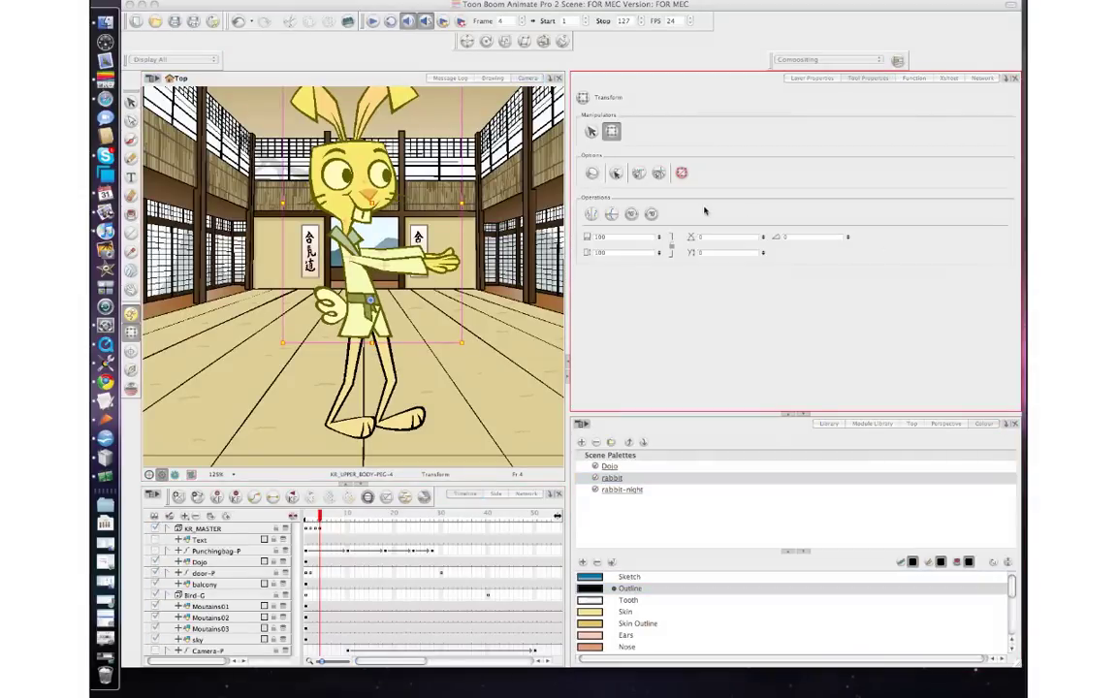
{"action": "left_click", "coordinate": [487, 287]}
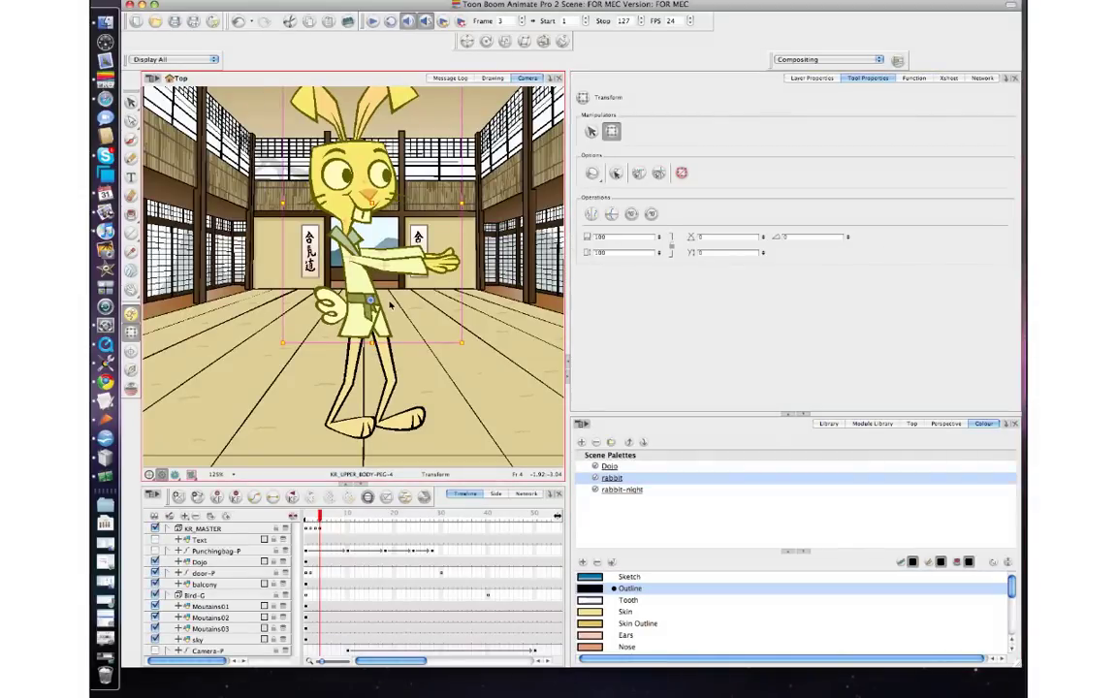
{"action": "key", "text": "comma"}
{"action": "key", "text": "comma"}
{"action": "key", "text": "period"}
{"action": "key", "text": "period"}
Lower the near arm on frame 4 and rotate its forearm slightly up so the elbow bends.
{"action": "left_click", "coordinate": [397, 254]}
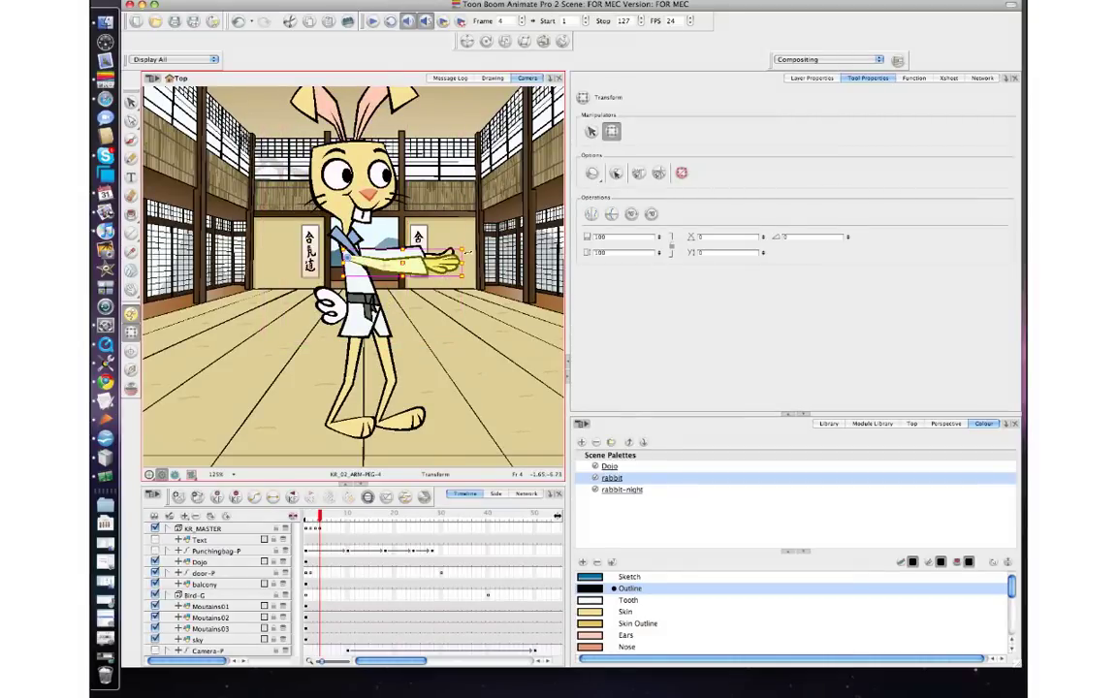
{"action": "left_click_drag", "start_coordinate": [468, 249], "coordinate": [461, 292]}
{"action": "key", "text": "comma"}
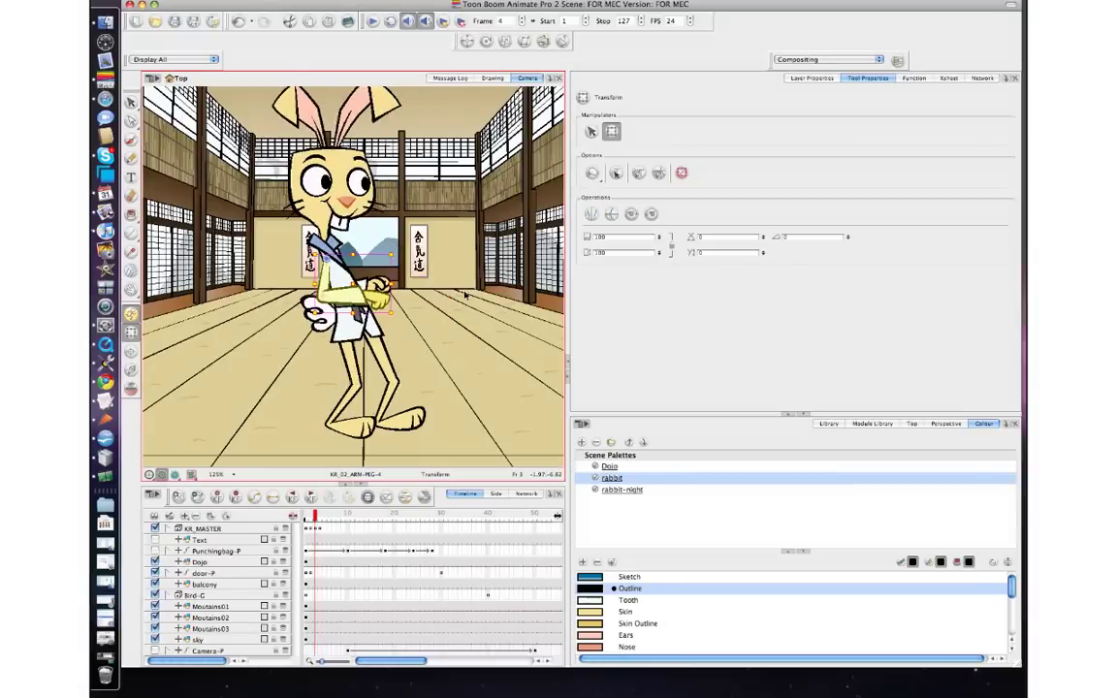
{"action": "key", "text": "period"}
{"action": "left_click", "coordinate": [465, 293]}
{"action": "left_click", "coordinate": [411, 290]}
{"action": "left_click", "coordinate": [463, 291]}
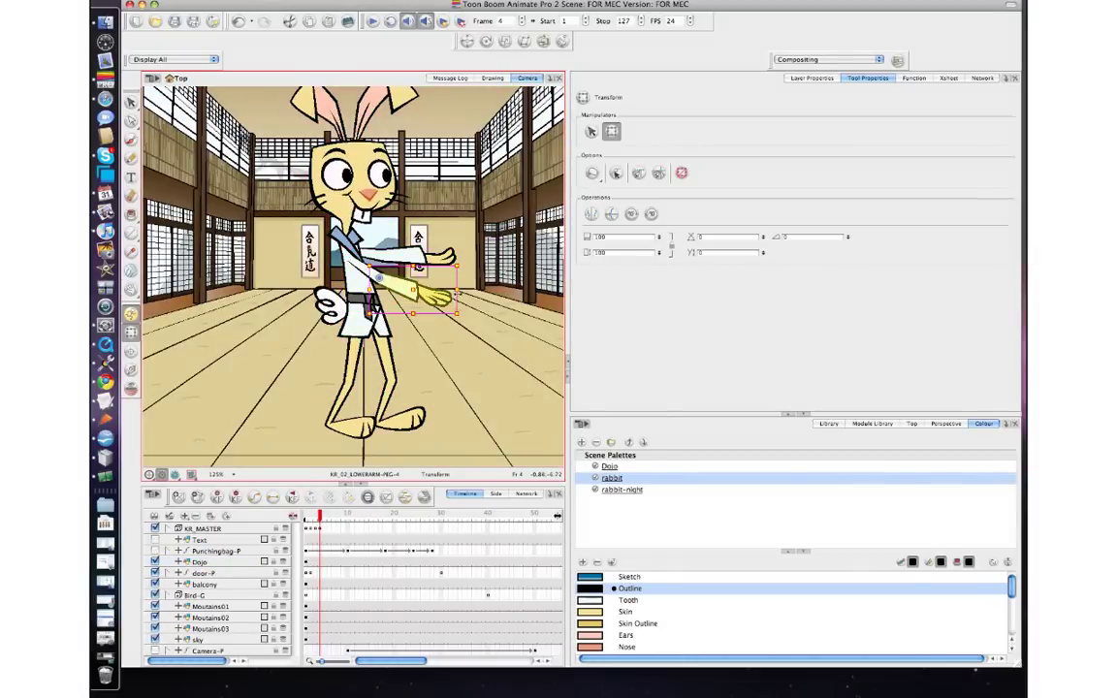
{"action": "left_click_drag", "start_coordinate": [465, 293], "coordinate": [470, 281]}
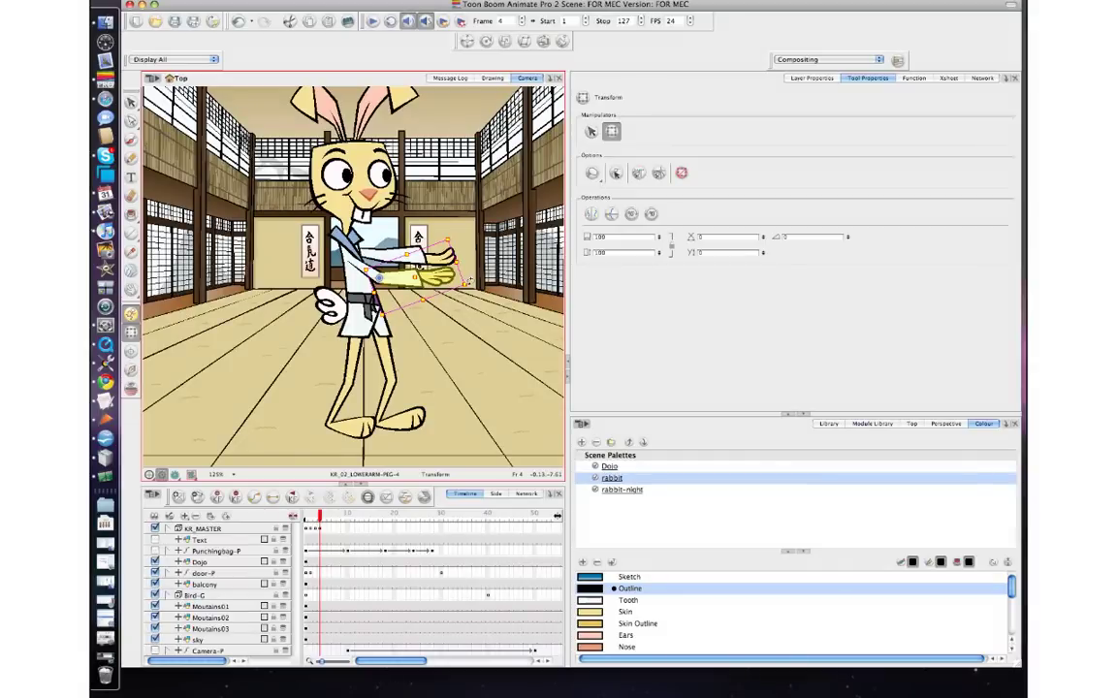
Adjust the far arm on frame 4 and rotate it down so its hand rests just above the near hand.
{"action": "left_click_drag", "start_coordinate": [383, 254], "coordinate": [381, 243]}
{"action": "mouse_move", "coordinate": [466, 242]}
{"action": "left_mouse_down"}
{"action": "mouse_move", "coordinate": [464, 216]}
{"action": "mouse_move", "coordinate": [466, 262]}
{"action": "left_mouse_up"}
{"action": "key", "text": "b"}
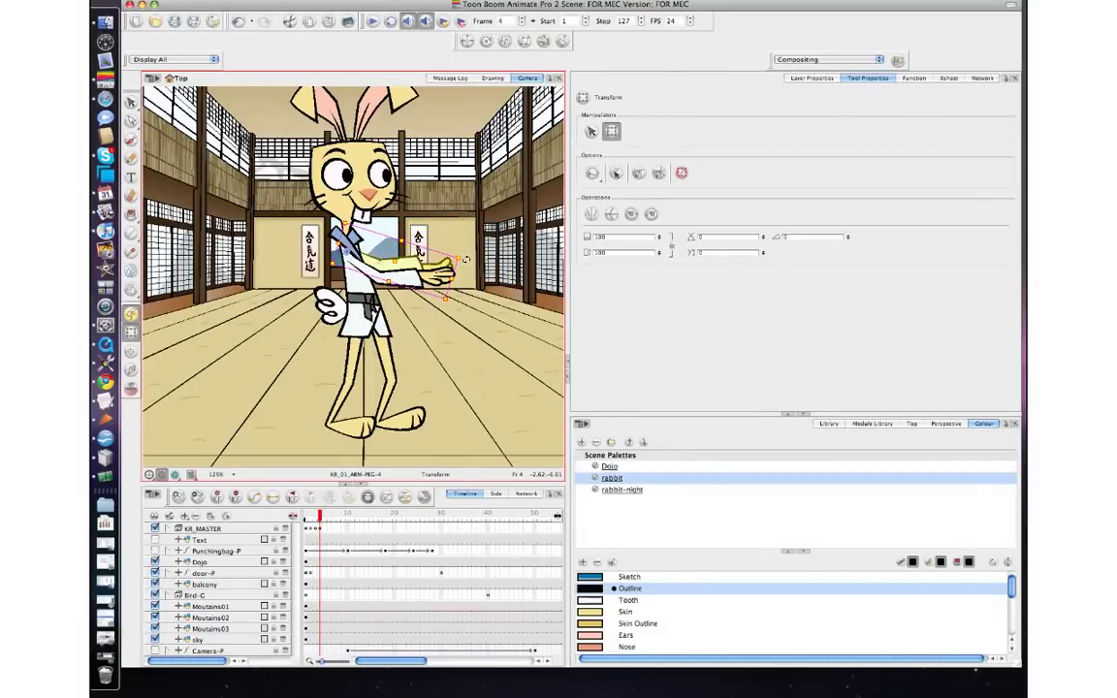
Select the near hand and flip between frames 2, 3 and 4 to examine how the hands move.
{"action": "left_click", "coordinate": [445, 265]}
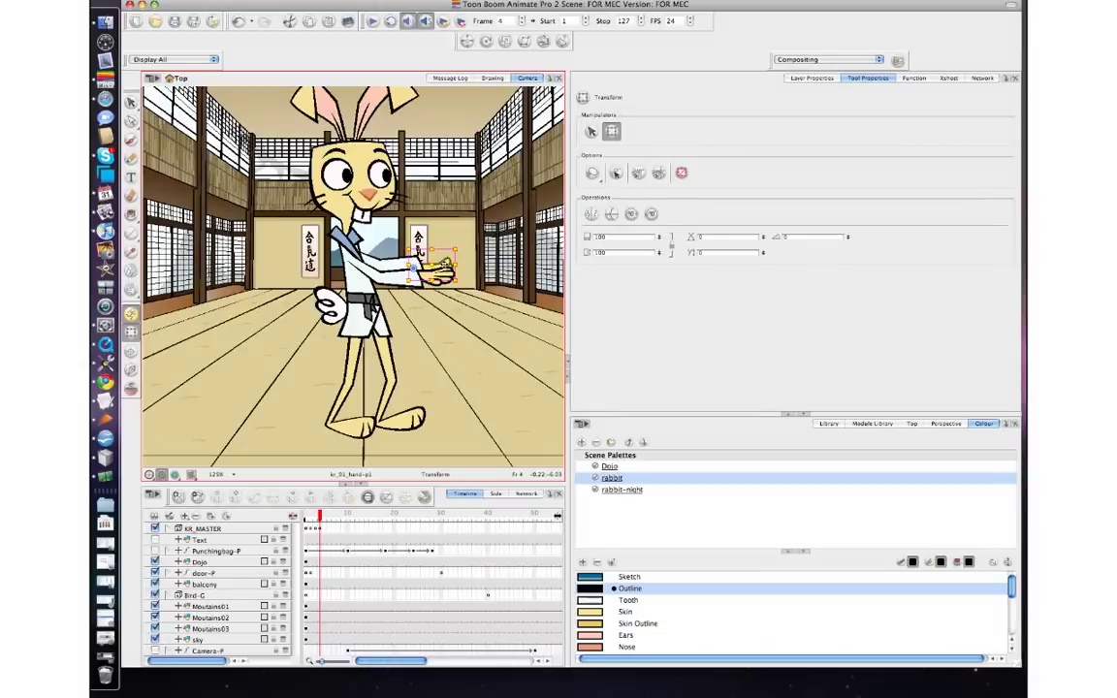
{"action": "left_click", "coordinate": [448, 276]}
{"action": "key", "text": "comma"}
{"action": "key", "text": "period"}
{"action": "key", "text": "comma"}
{"action": "key", "text": "comma"}
{"action": "key", "text": "period"}
{"action": "key", "text": "period"}
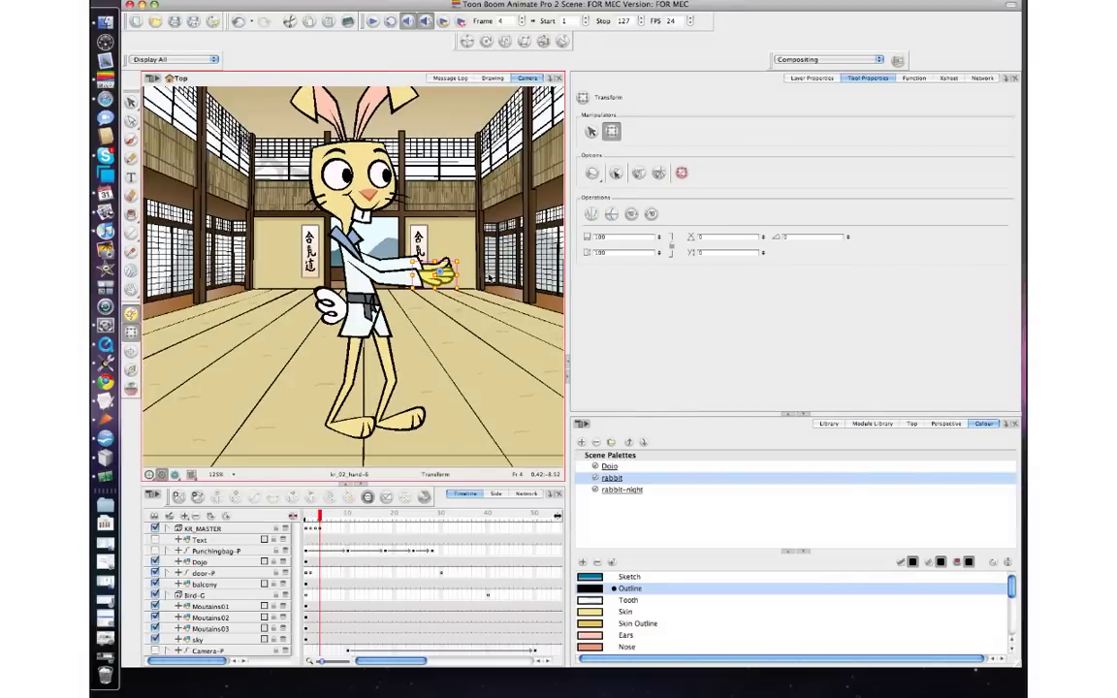
Open the near hand's frame 4 drawing in the Drawing view and frame it closely for editing.
{"action": "key", "text": "2"}
{"action": "key", "text": "2"}
{"action": "key", "text": "2"}
{"action": "key", "text": "space"}
{"action": "left_click_drag", "start_coordinate": [484, 282], "coordinate": [241, 251]}
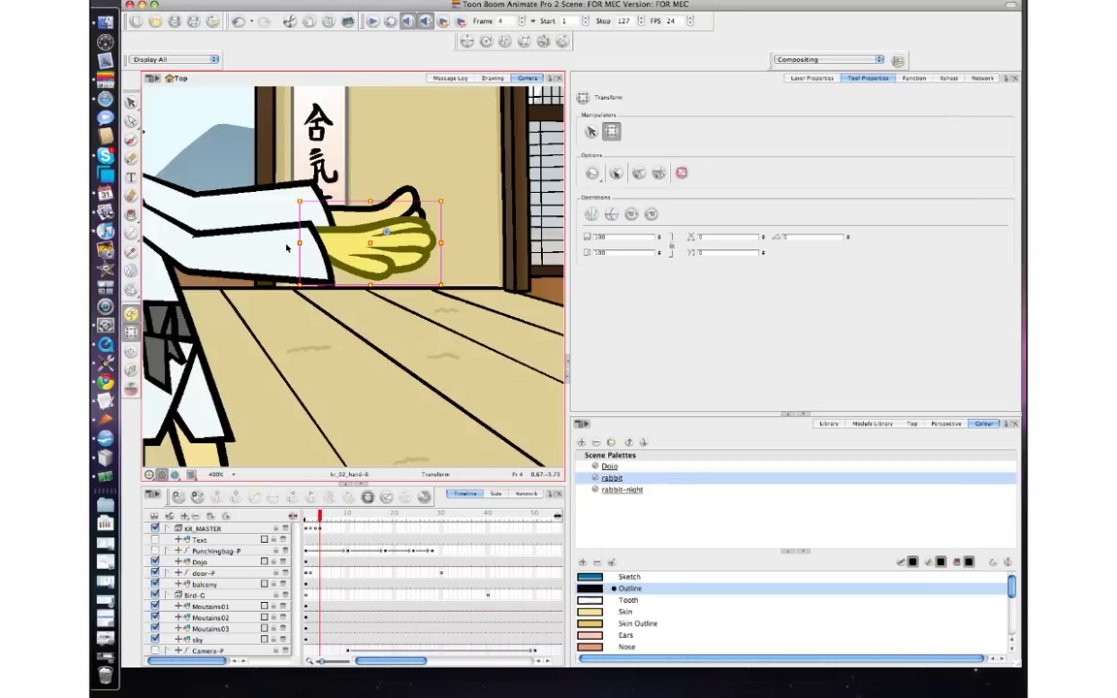
{"action": "left_click", "coordinate": [490, 78]}
{"action": "key", "text": "2"}
{"action": "key", "text": "2"}
{"action": "key", "text": "1"}
{"action": "key", "text": "1"}
{"action": "key", "text": "1"}
{"action": "key", "text": "1"}
{"action": "mouse_move", "coordinate": [449, 274]}
{"action": "left_mouse_down"}
{"action": "mouse_move", "coordinate": [441, 310]}
{"action": "mouse_move", "coordinate": [368, 373]}
{"action": "mouse_move", "coordinate": [291, 339]}
{"action": "mouse_move", "coordinate": [281, 311]}
{"action": "mouse_move", "coordinate": [386, 391]}
{"action": "mouse_move", "coordinate": [427, 320]}
{"action": "mouse_move", "coordinate": [411, 250]}
{"action": "left_mouse_up"}
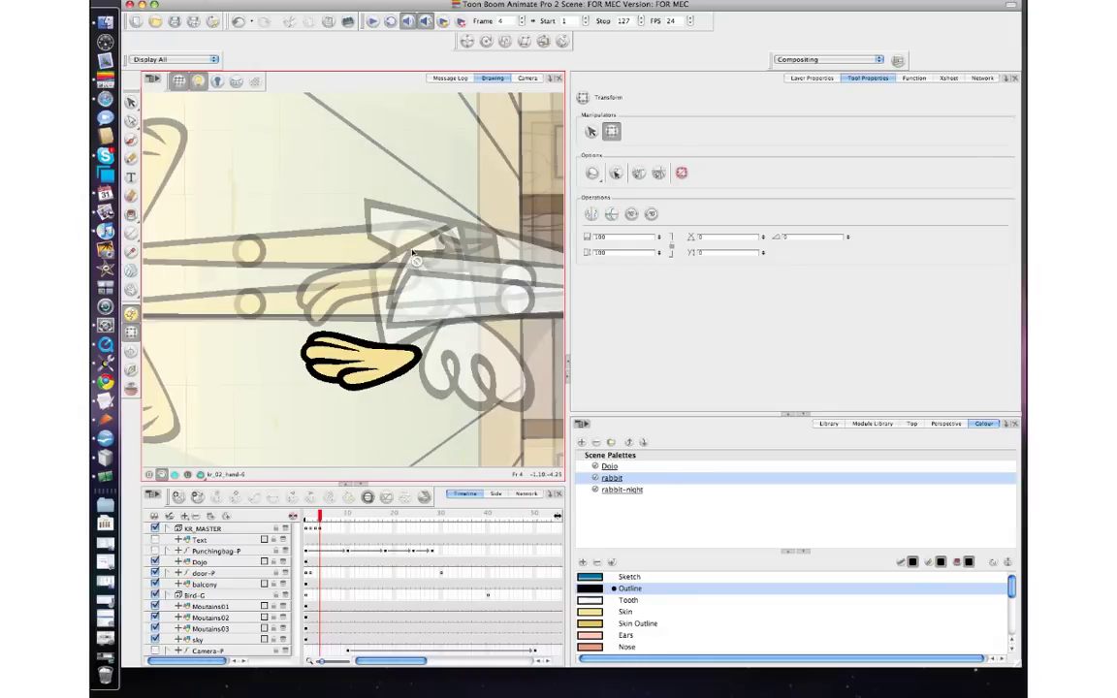
{"action": "scroll", "coordinate": [411, 251], "scroll_direction": "up", "scroll_amount": 3}
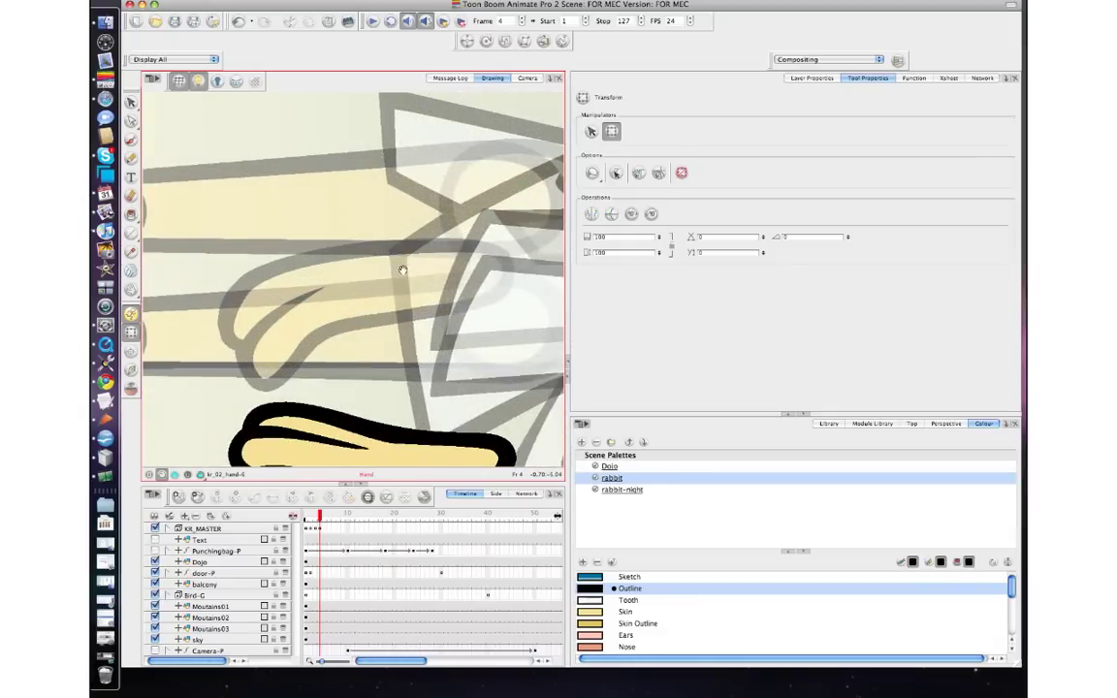
{"action": "left_click_drag", "start_coordinate": [400, 268], "coordinate": [368, 98]}
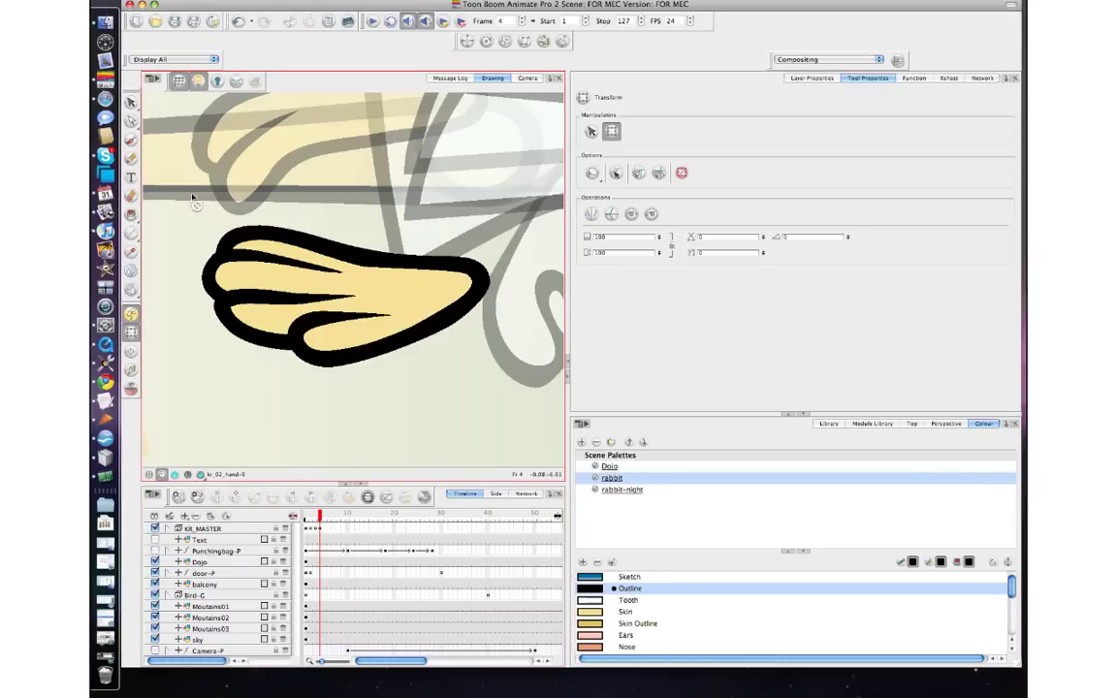
Draw a horizontal dividing line with the Stroke tool straight across the hand from the fingertips past the wrist.
{"action": "left_click", "coordinate": [131, 138]}
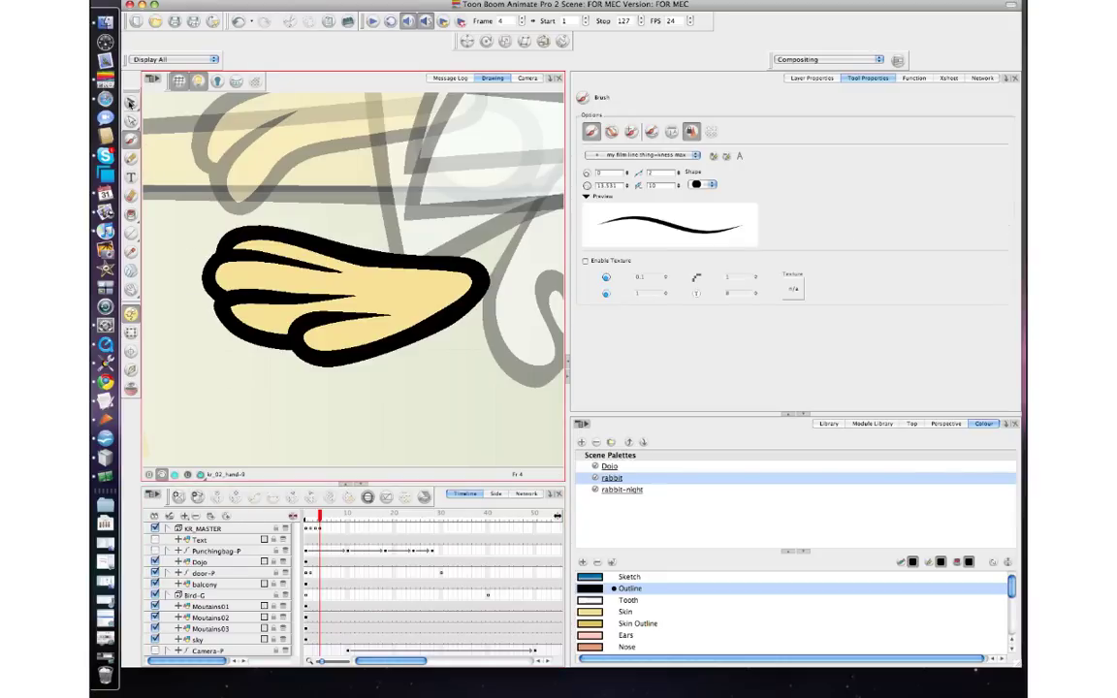
{"action": "left_click", "coordinate": [131, 101]}
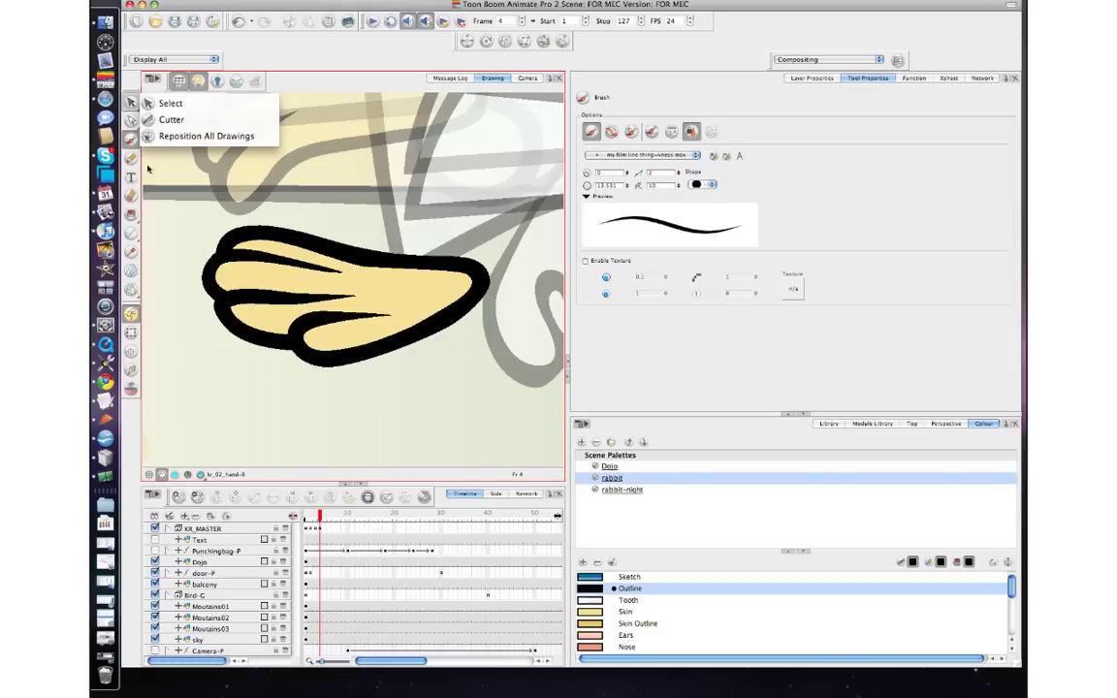
{"action": "left_click", "coordinate": [130, 215]}
{"action": "left_click", "coordinate": [171, 280]}
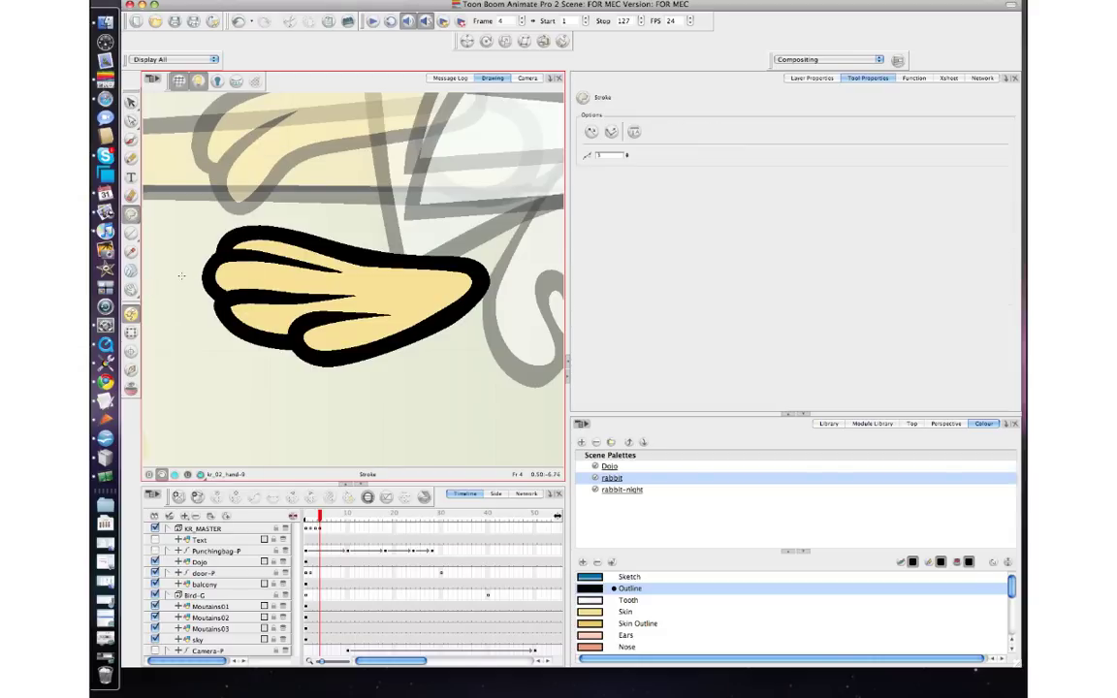
{"action": "left_click_drag", "start_coordinate": [177, 277], "coordinate": [531, 281]}
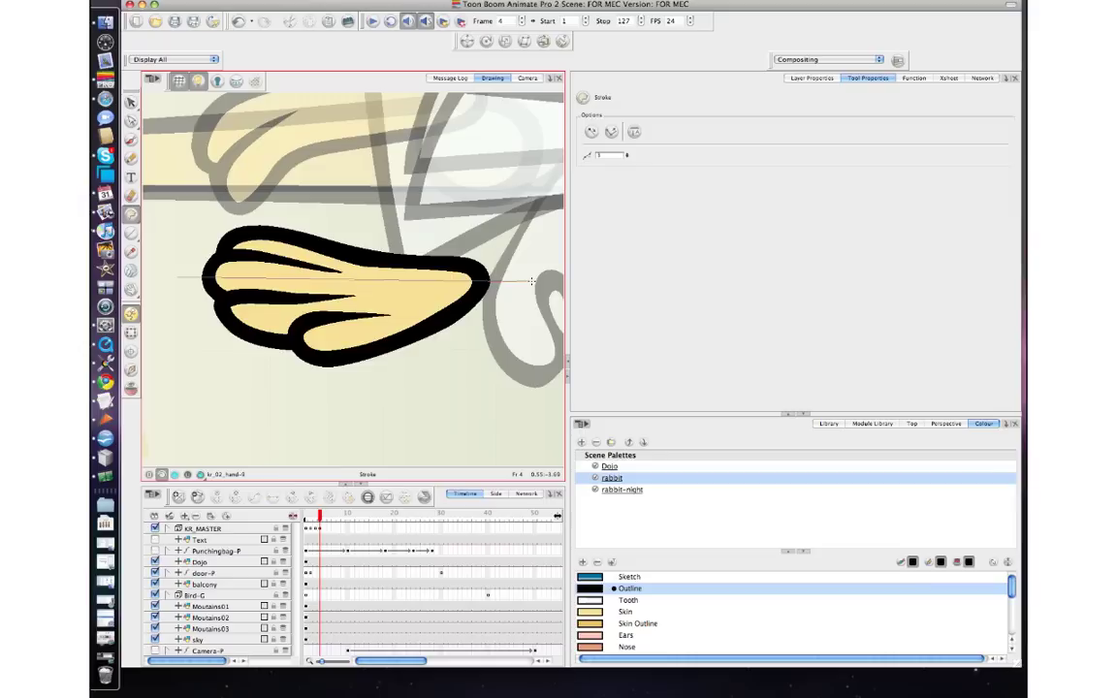
{"action": "left_click", "coordinate": [568, 360]}
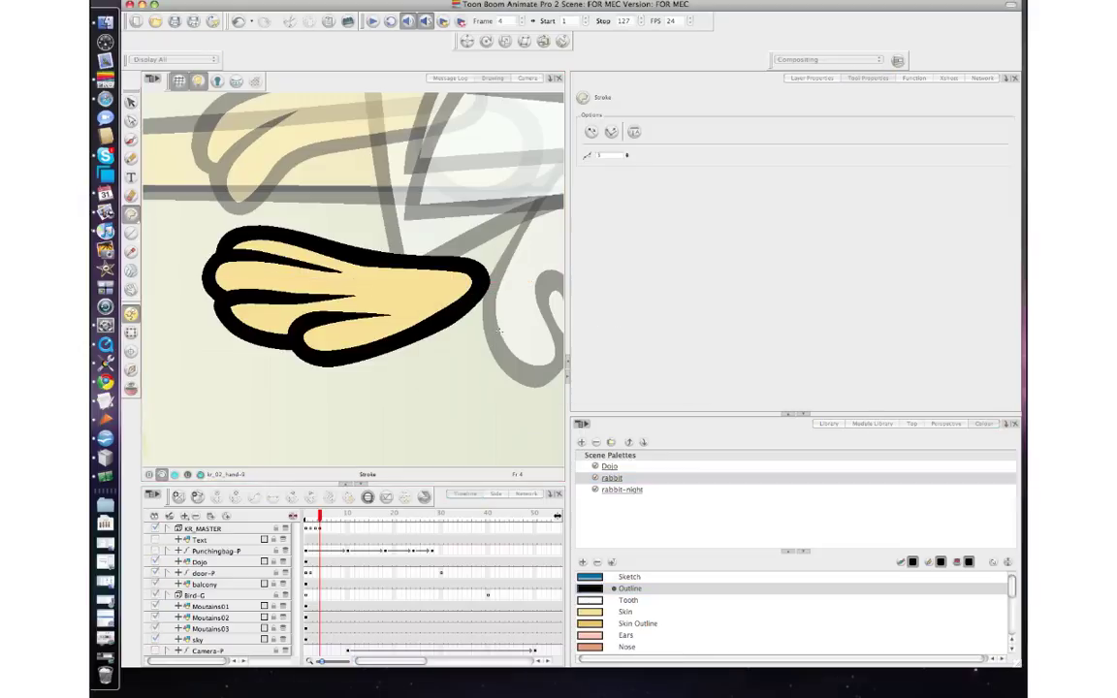
Unpaint the part of the hand above the dividing stroke, including its outline and fill.
{"action": "mouse_move", "coordinate": [133, 214]}
{"action": "left_mouse_down"}
{"action": "mouse_move", "coordinate": [155, 214]}
{"action": "mouse_move", "coordinate": [155, 243]}
{"action": "mouse_move", "coordinate": [155, 214]}
{"action": "left_mouse_up"}
{"action": "left_click", "coordinate": [281, 242]}
{"action": "left_click", "coordinate": [283, 269]}
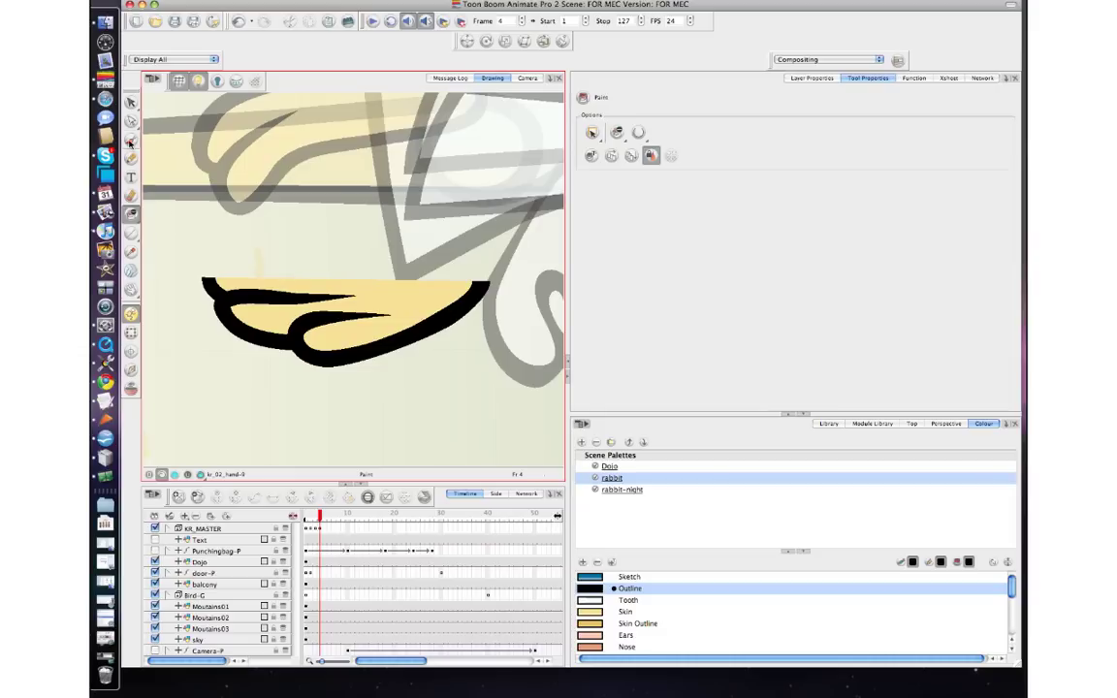
Brush a new, flatter top contour for the hand in the Outline colour, from the fingertip to the wrist.
{"action": "key", "text": "alt+b"}
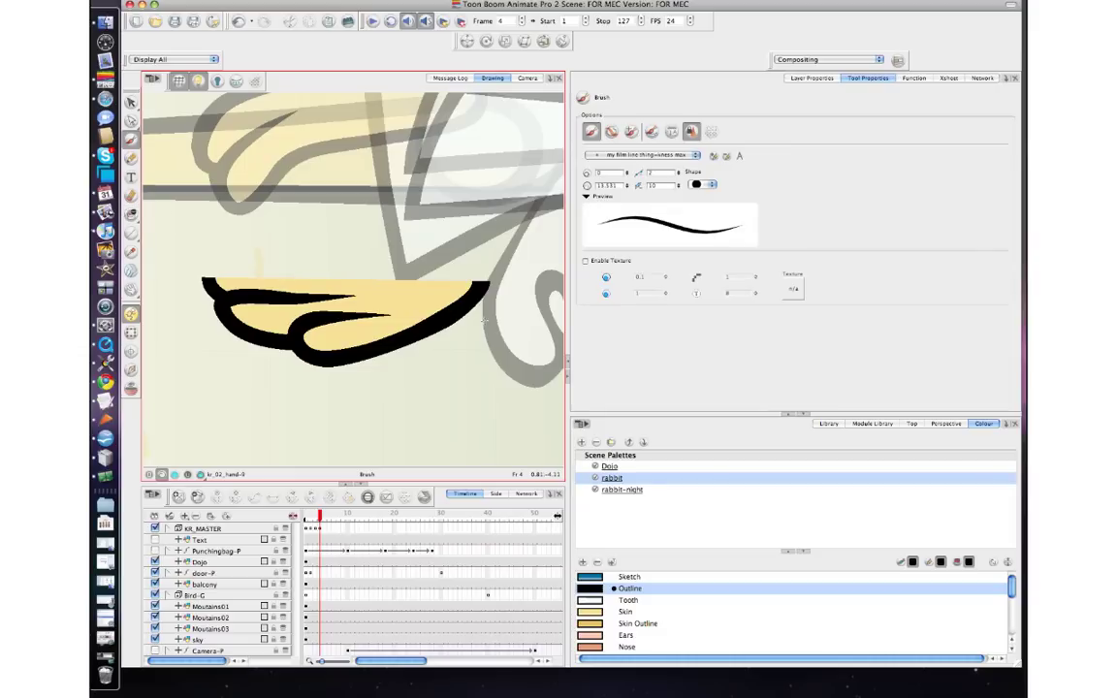
{"action": "mouse_move", "coordinate": [209, 281]}
{"action": "left_mouse_down"}
{"action": "mouse_move", "coordinate": [183, 247]}
{"action": "mouse_move", "coordinate": [206, 228]}
{"action": "mouse_move", "coordinate": [309, 277]}
{"action": "mouse_move", "coordinate": [337, 254]}
{"action": "mouse_move", "coordinate": [398, 247]}
{"action": "mouse_move", "coordinate": [433, 322]}
{"action": "left_mouse_up"}
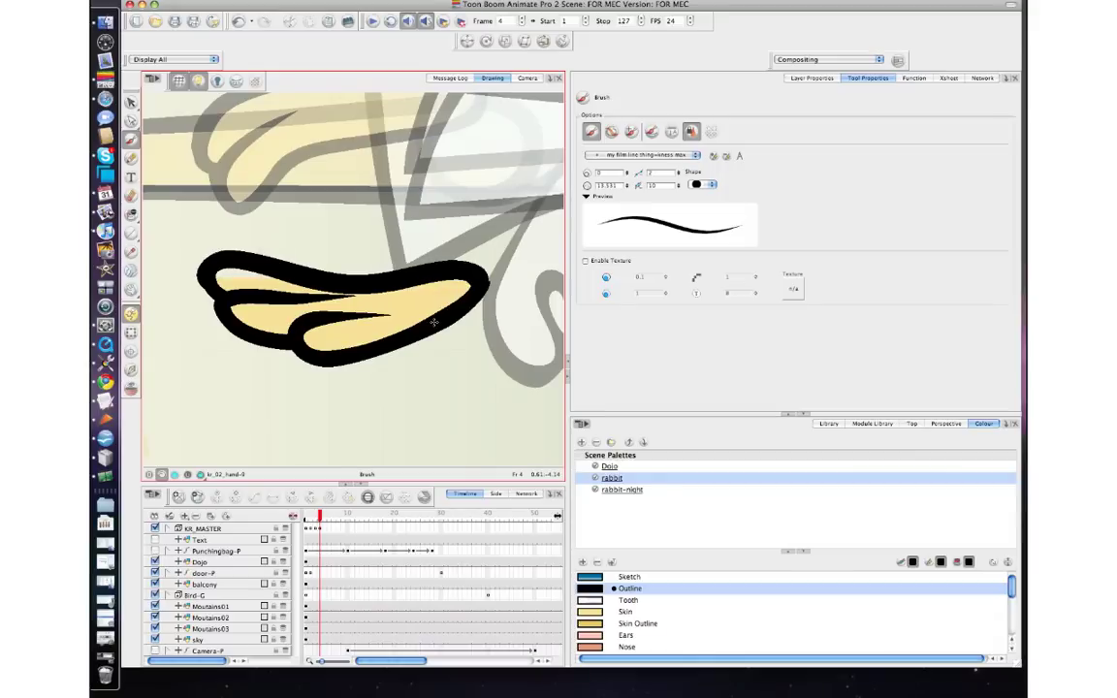
{"action": "key", "text": "1"}
{"action": "key", "text": "1"}
{"action": "key", "text": "1"}
{"action": "key", "text": "1"}
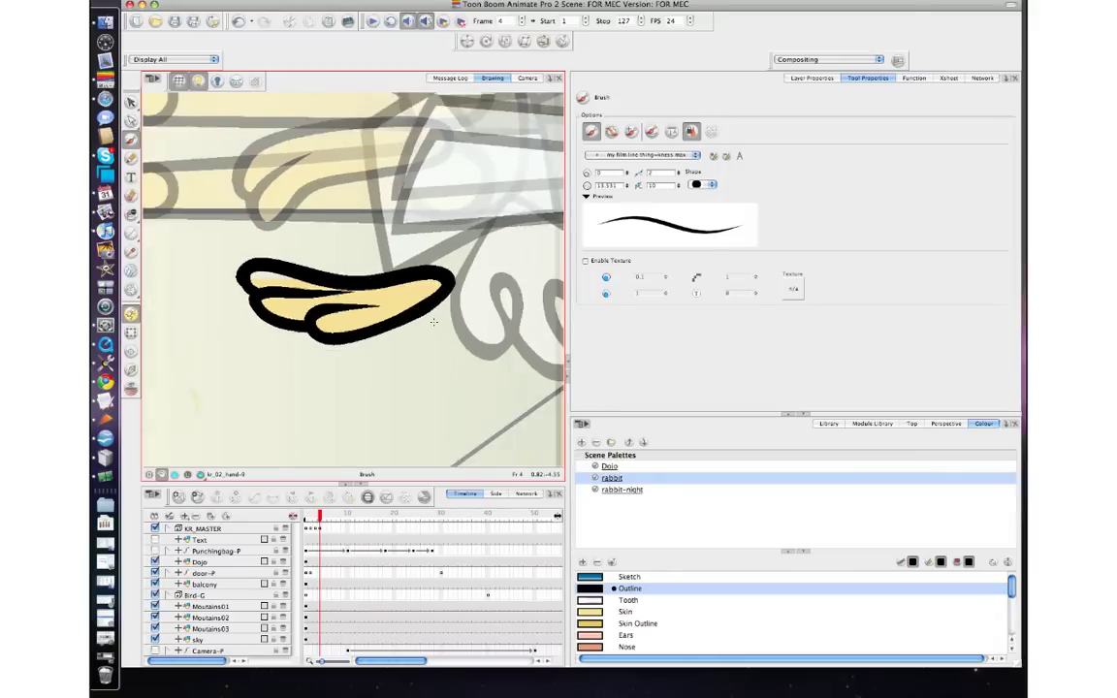
{"action": "key", "text": "2"}
{"action": "key", "text": "2"}
{"action": "key", "text": "2"}
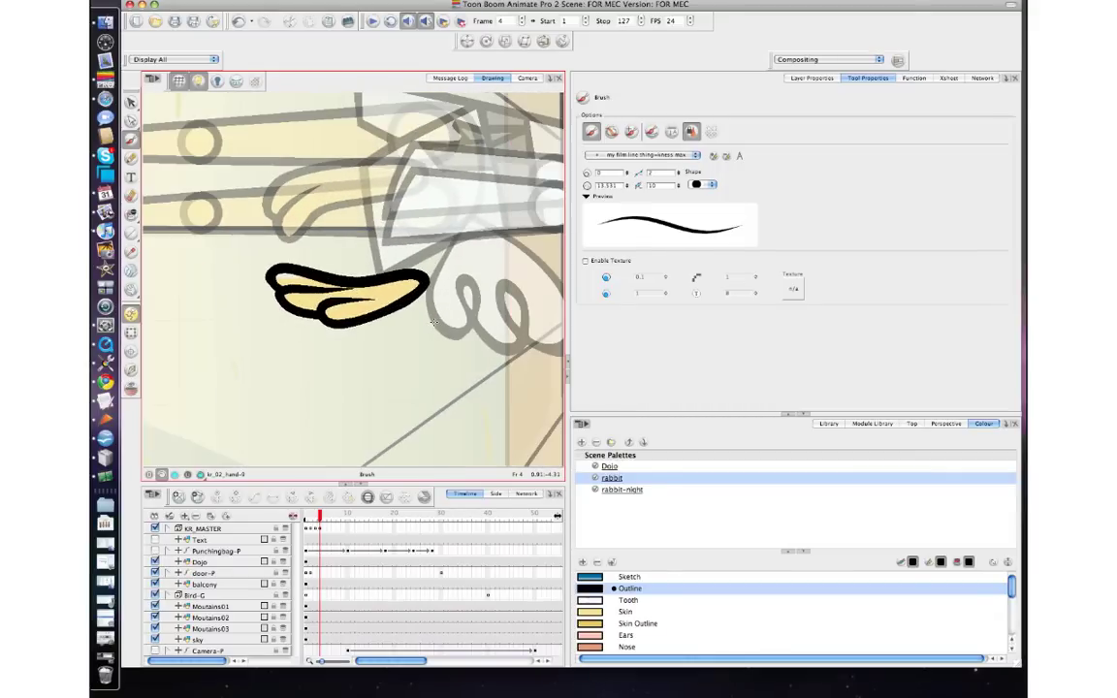
{"action": "key", "text": "2"}
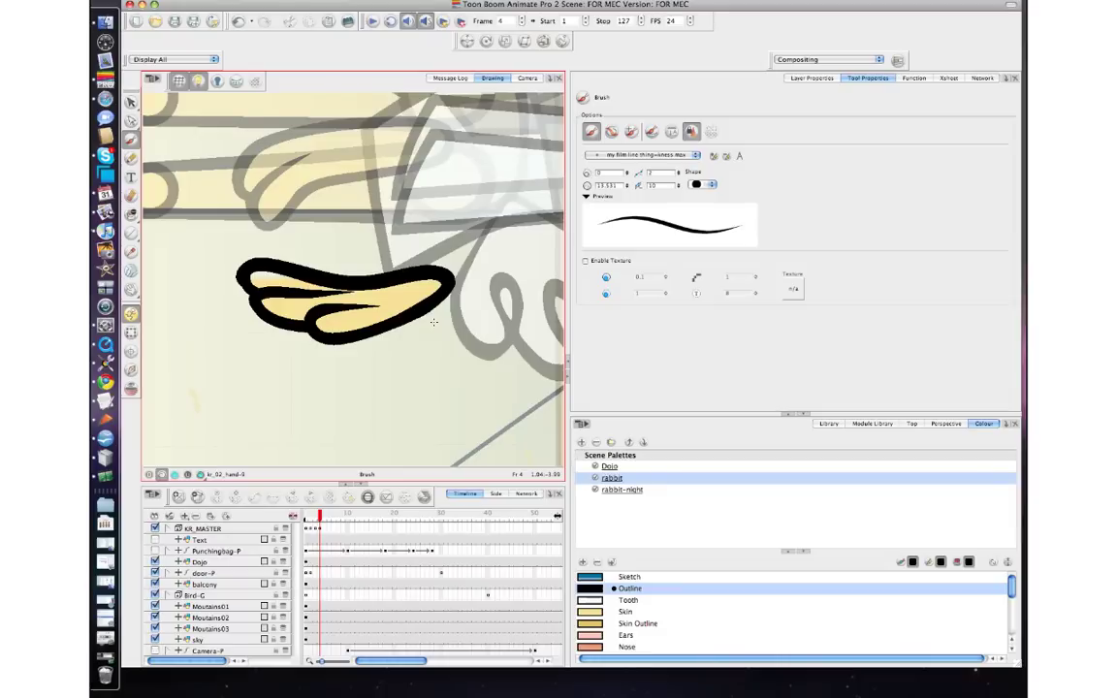
Sample the Skin colour from the hand and paint the unfilled gap beneath the newly brushed top contour.
{"action": "mouse_move", "coordinate": [131, 214]}
{"action": "left_mouse_down"}
{"action": "mouse_move", "coordinate": [150, 248]}
{"action": "mouse_move", "coordinate": [160, 216]}
{"action": "left_mouse_up"}
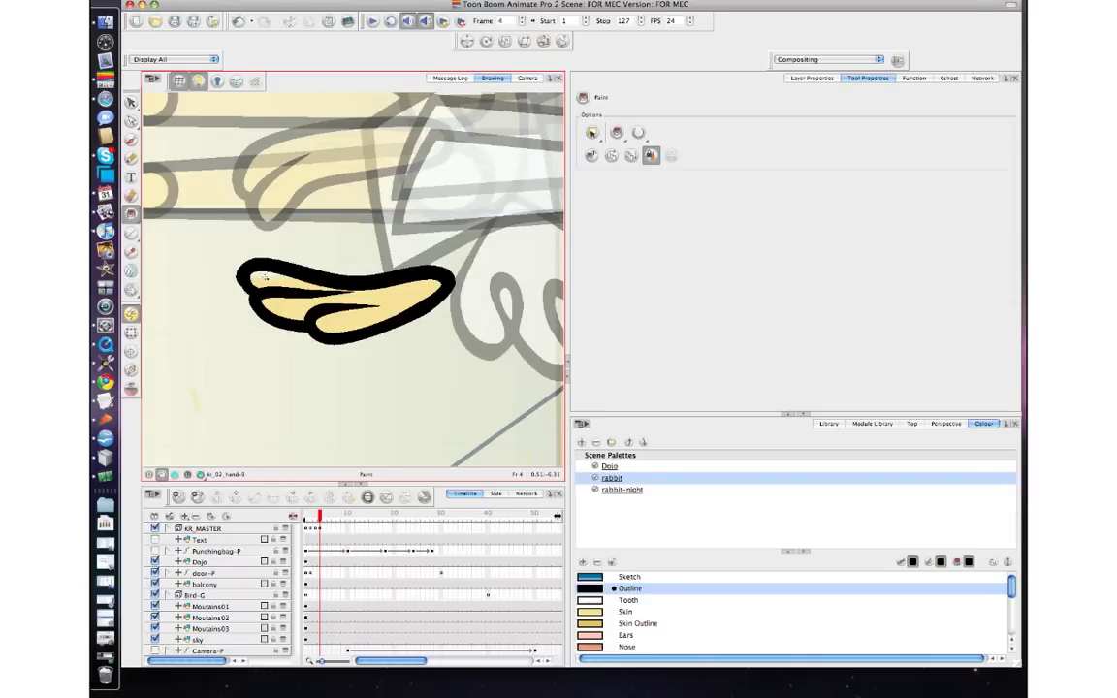
{"action": "left_click", "coordinate": [131, 251]}
{"action": "left_click", "coordinate": [395, 286]}
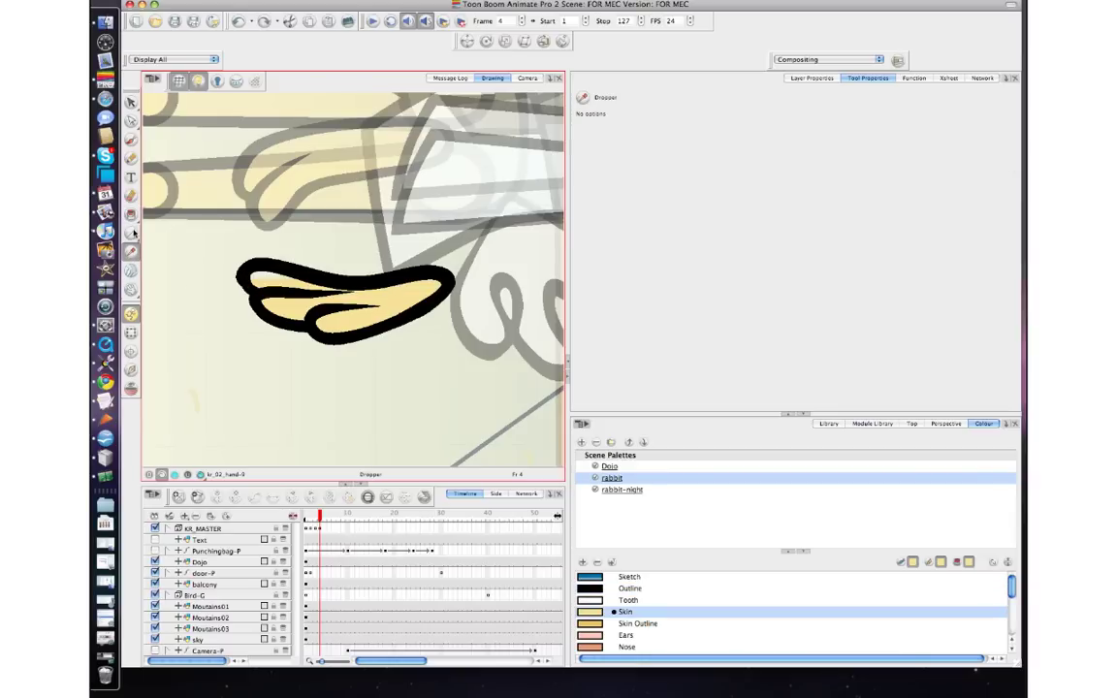
{"action": "left_click_drag", "start_coordinate": [126, 212], "coordinate": [155, 193]}
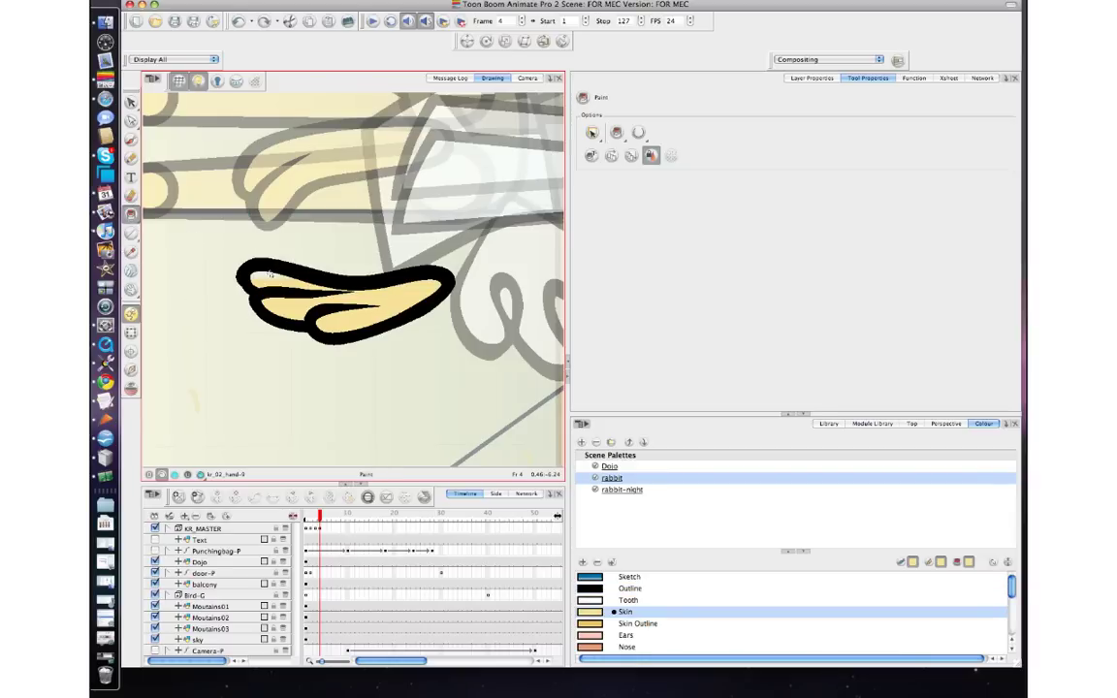
Check the reshaped near hand up close in the Camera view, and return to its drawing.
{"action": "left_click", "coordinate": [523, 79]}
{"action": "key", "text": "minus"}
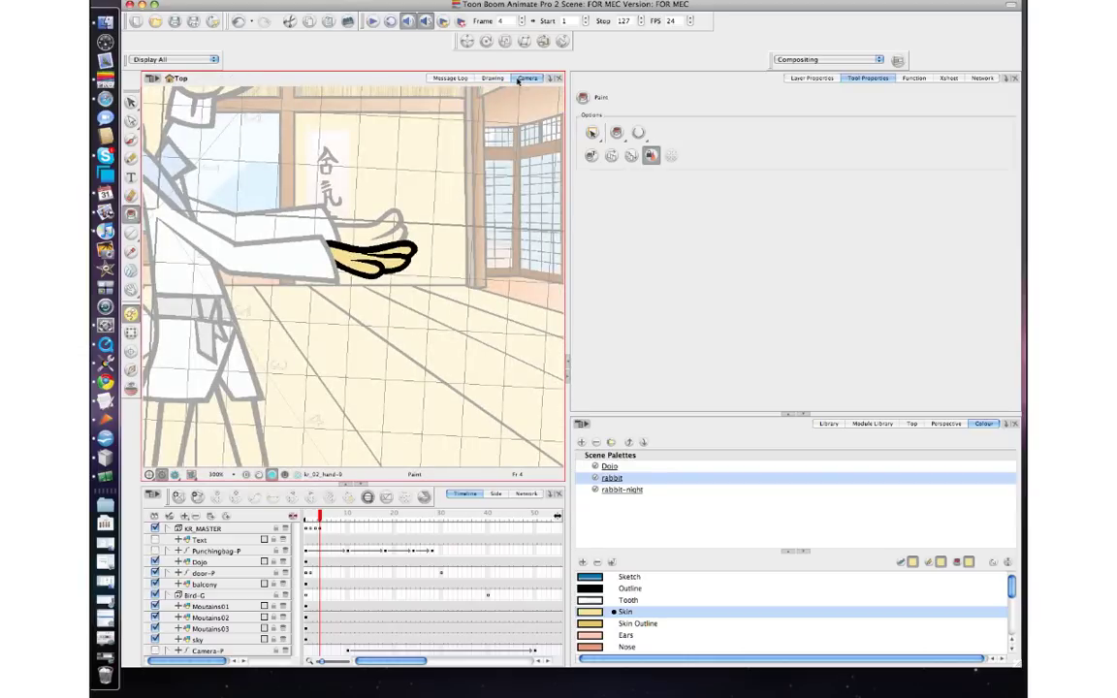
{"action": "key", "text": "2"}
{"action": "key", "text": "2"}
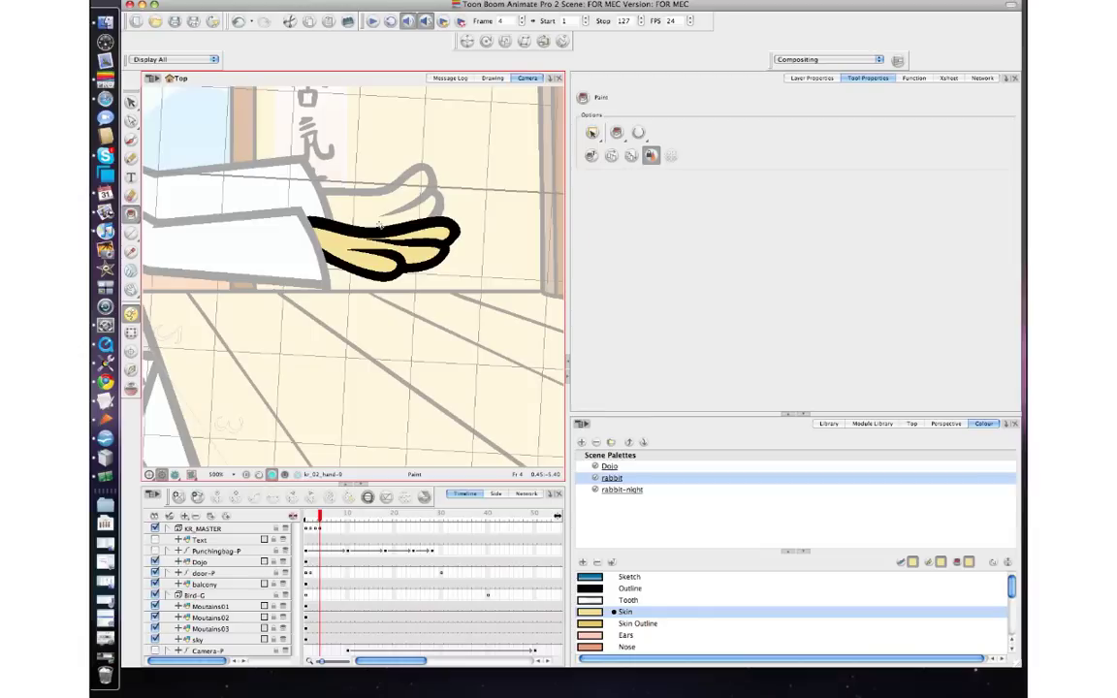
{"action": "left_click", "coordinate": [491, 78]}
{"action": "key", "text": "2"}
{"action": "key", "text": "2"}
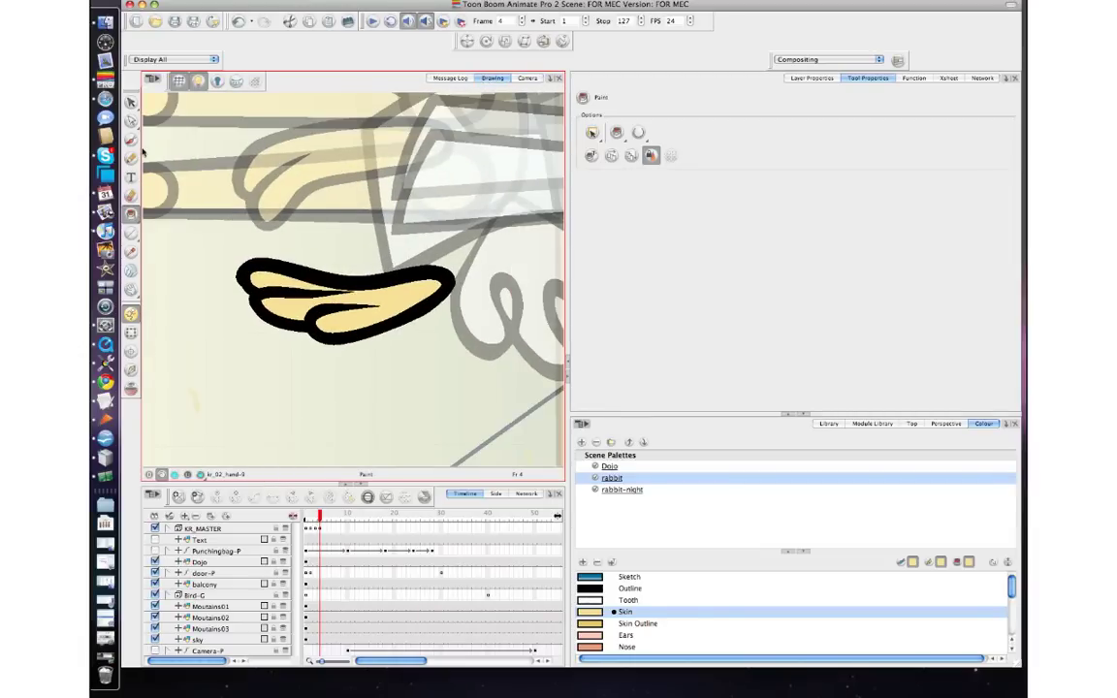
Remove the hand's newly brushed top contour and its leftover pieces with the Cutter tool.
{"action": "left_click_drag", "start_coordinate": [134, 105], "coordinate": [158, 117]}
{"action": "mouse_move", "coordinate": [301, 266]}
{"action": "left_mouse_down"}
{"action": "mouse_move", "coordinate": [413, 242]}
{"action": "mouse_move", "coordinate": [341, 281]}
{"action": "left_mouse_up"}
{"action": "key", "text": "Delete"}
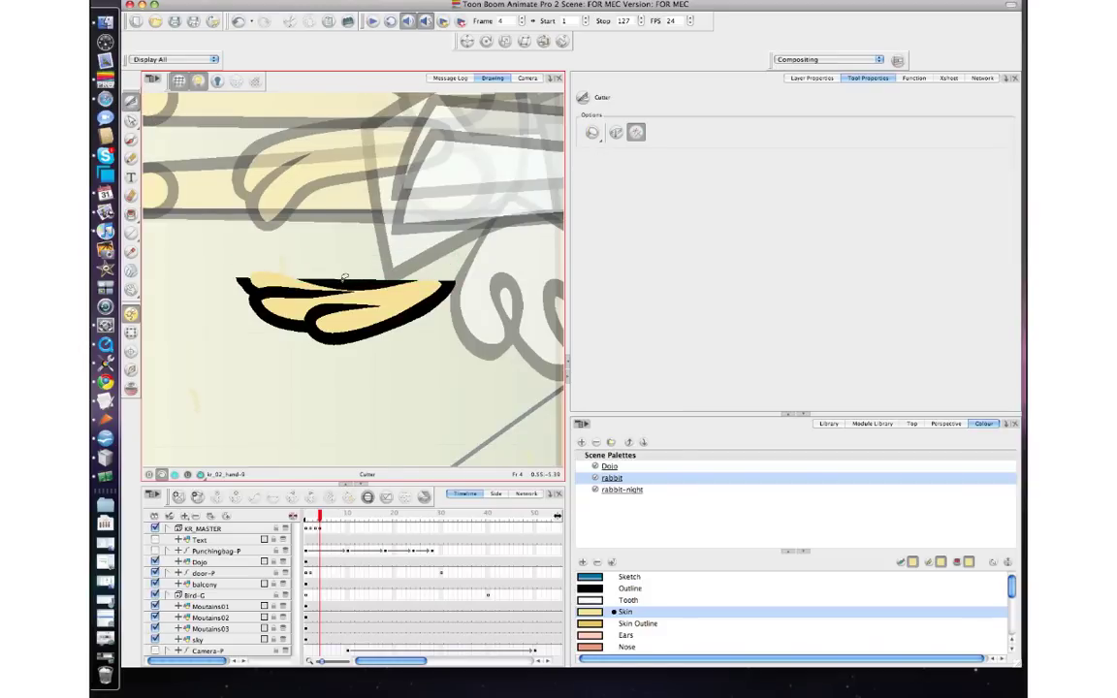
{"action": "left_click_drag", "start_coordinate": [281, 272], "coordinate": [282, 267]}
{"action": "key", "text": "Delete"}
{"action": "left_click", "coordinate": [132, 139]}
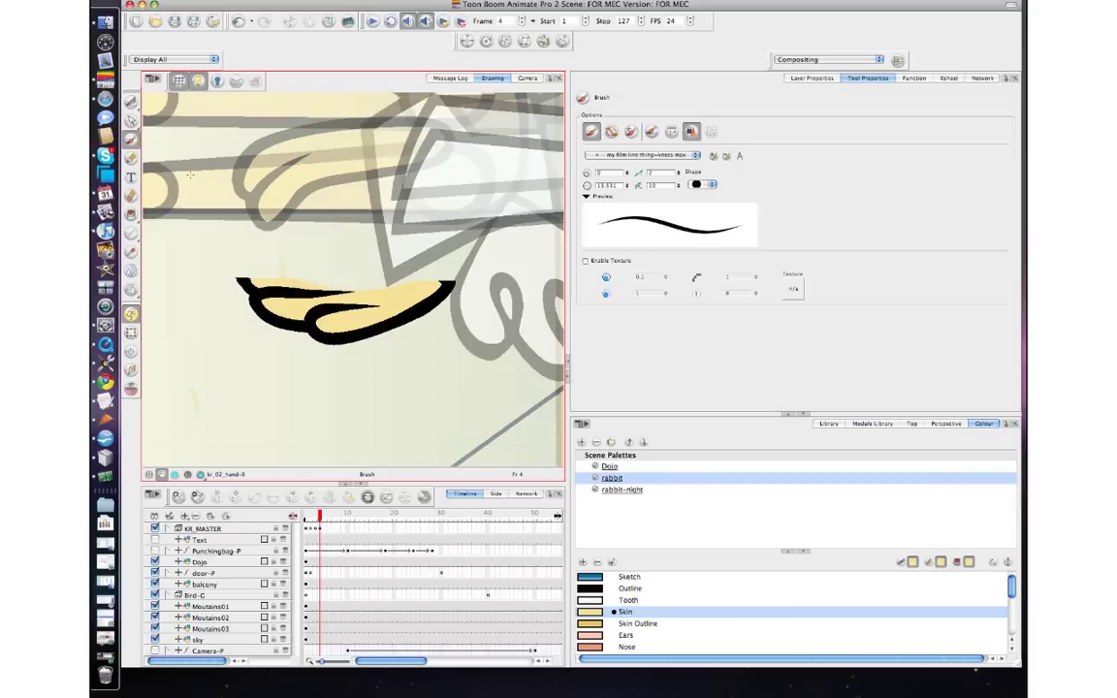
{"action": "mouse_move", "coordinate": [251, 286]}
{"action": "left_mouse_down"}
{"action": "mouse_move", "coordinate": [251, 258]}
{"action": "mouse_move", "coordinate": [278, 260]}
{"action": "left_mouse_up"}
{"action": "key", "text": "ctrl+z"}
Sample the Outline colour and brush a fresh, nearly flat top contour from the fingertip to the wrist.
{"action": "left_click", "coordinate": [131, 250]}
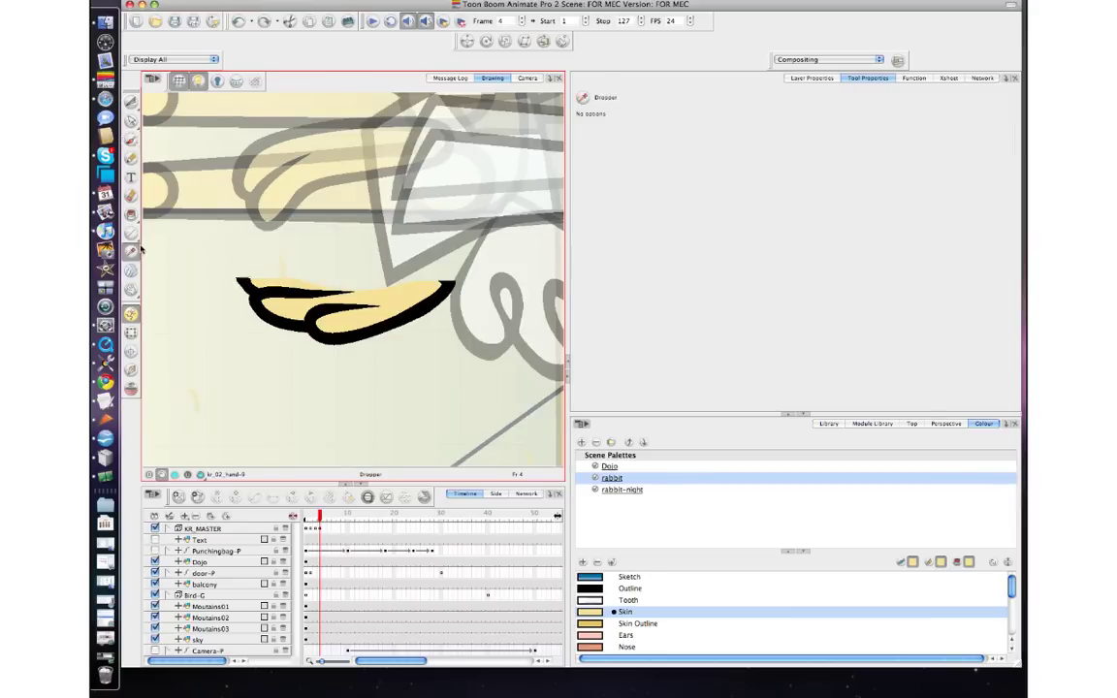
{"action": "left_click", "coordinate": [246, 285]}
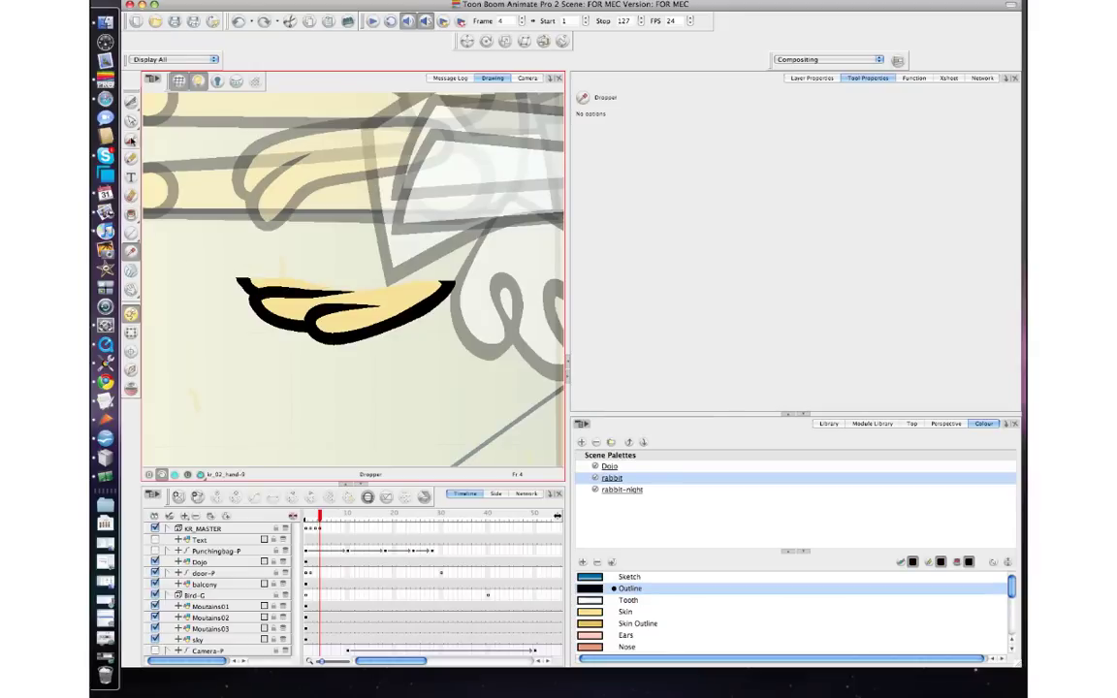
{"action": "left_click", "coordinate": [131, 139]}
{"action": "mouse_move", "coordinate": [244, 283]}
{"action": "left_mouse_down"}
{"action": "mouse_move", "coordinate": [237, 260]}
{"action": "mouse_move", "coordinate": [254, 248]}
{"action": "mouse_move", "coordinate": [355, 276]}
{"action": "mouse_move", "coordinate": [444, 278]}
{"action": "left_mouse_up"}
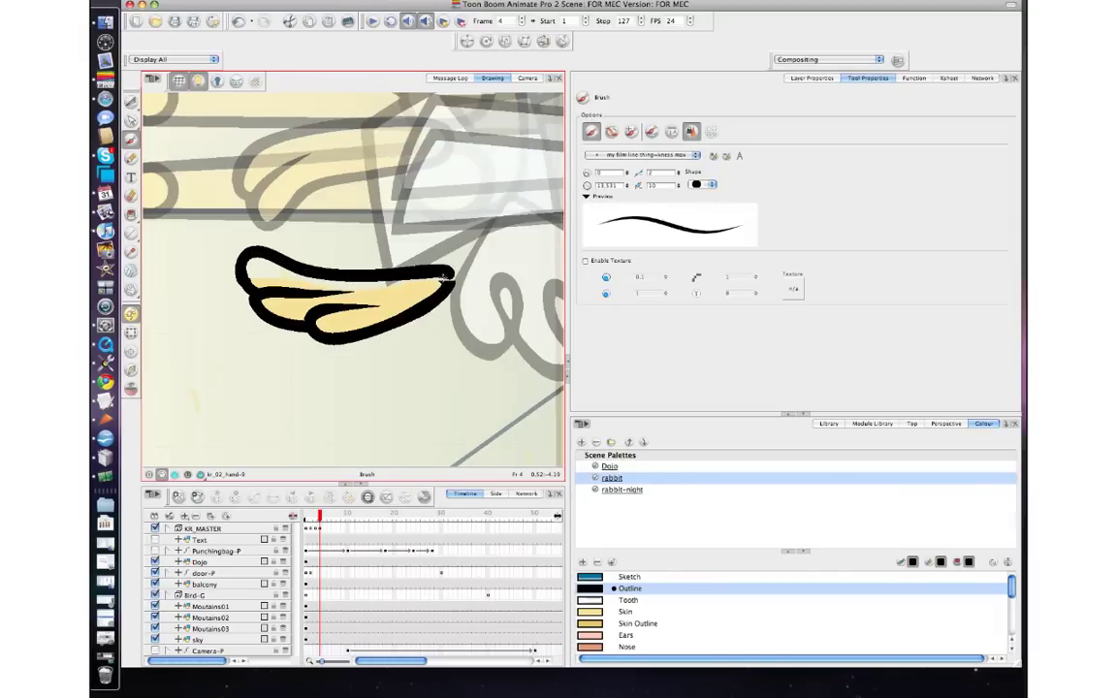
{"action": "key", "text": "super+z"}
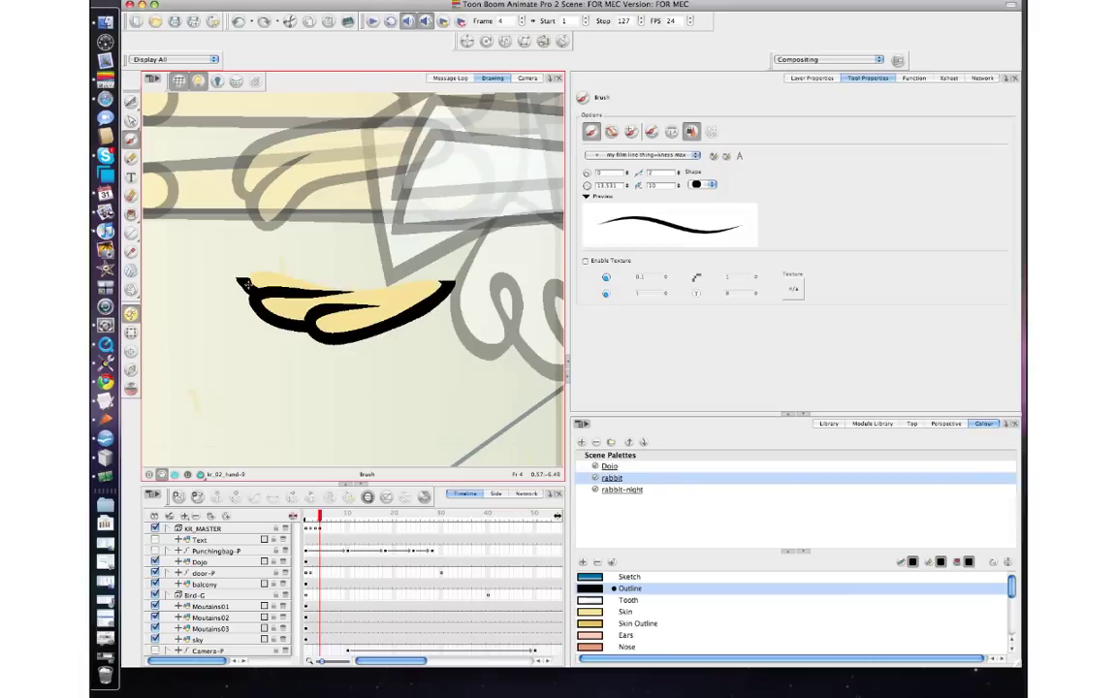
{"action": "mouse_move", "coordinate": [247, 285]}
{"action": "left_mouse_down"}
{"action": "mouse_move", "coordinate": [243, 263]}
{"action": "mouse_move", "coordinate": [267, 258]}
{"action": "mouse_move", "coordinate": [450, 285]}
{"action": "left_mouse_up"}
Sample the Skin colour and paint the gap between the hand's fill and the new top contour.
{"action": "key", "text": "1"}
{"action": "key", "text": "2"}
{"action": "key", "text": "2"}
{"action": "key", "text": "2"}
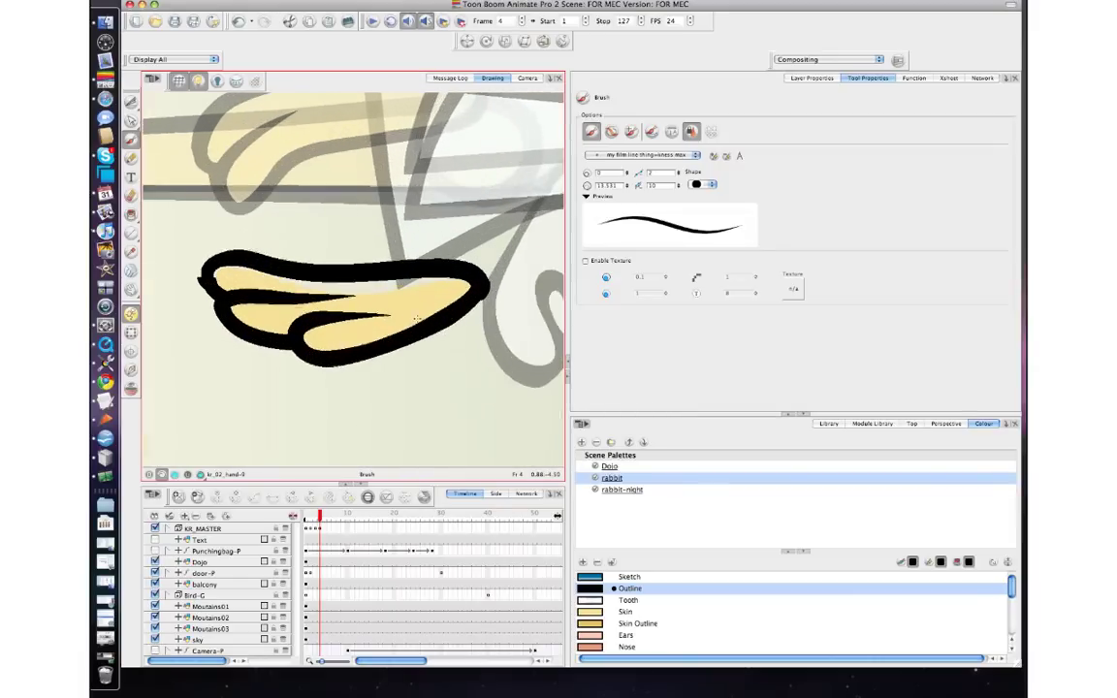
{"action": "left_click", "coordinate": [131, 215]}
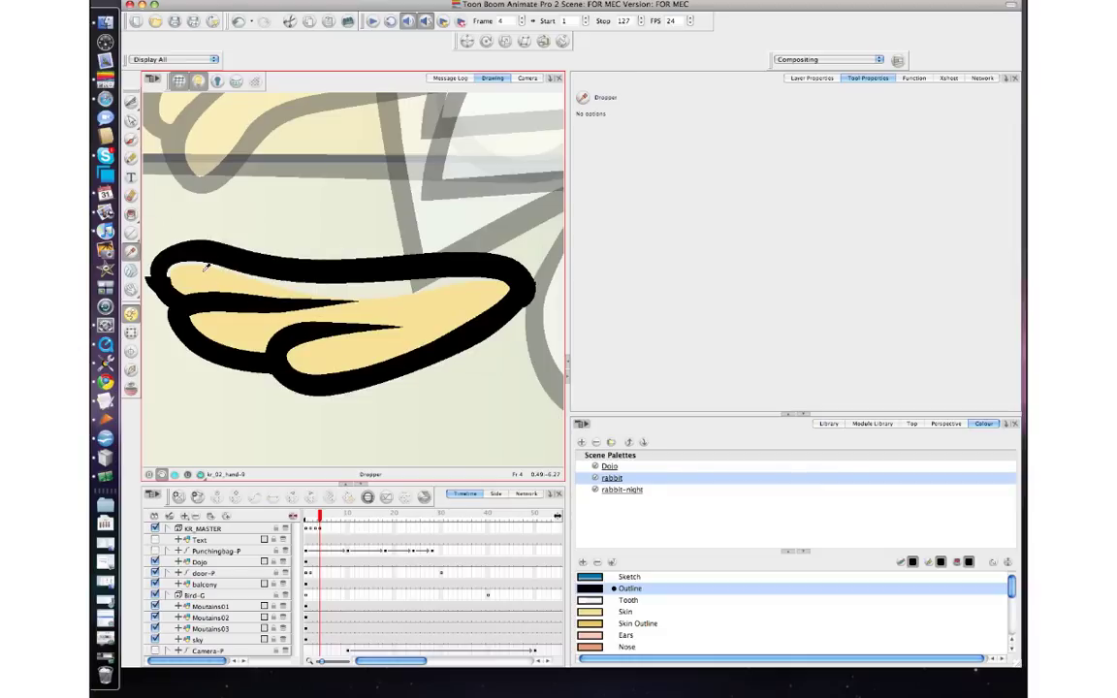
{"action": "left_click", "coordinate": [186, 245]}
{"action": "left_click_drag", "start_coordinate": [130, 214], "coordinate": [161, 216]}
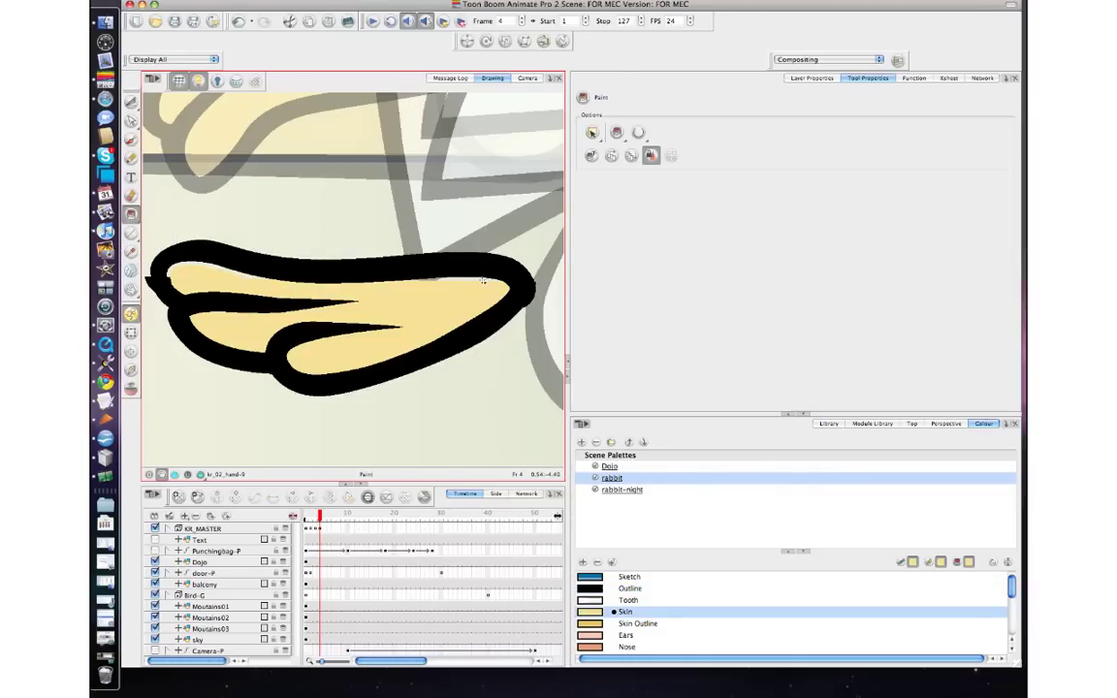
Delete the contour point sticking out at the fingertip with the Contour Editor and move the skin fill's corner point onto the outline's inner edge.
{"action": "left_click", "coordinate": [132, 138]}
{"action": "left_click_drag", "start_coordinate": [130, 101], "coordinate": [160, 118]}
{"action": "left_click", "coordinate": [179, 244]}
{"action": "mouse_move", "coordinate": [178, 216]}
{"action": "left_mouse_down"}
{"action": "mouse_move", "coordinate": [262, 252]}
{"action": "mouse_move", "coordinate": [528, 255]}
{"action": "mouse_move", "coordinate": [494, 244]}
{"action": "mouse_move", "coordinate": [178, 226]}
{"action": "left_mouse_up"}
{"action": "left_click", "coordinate": [204, 240]}
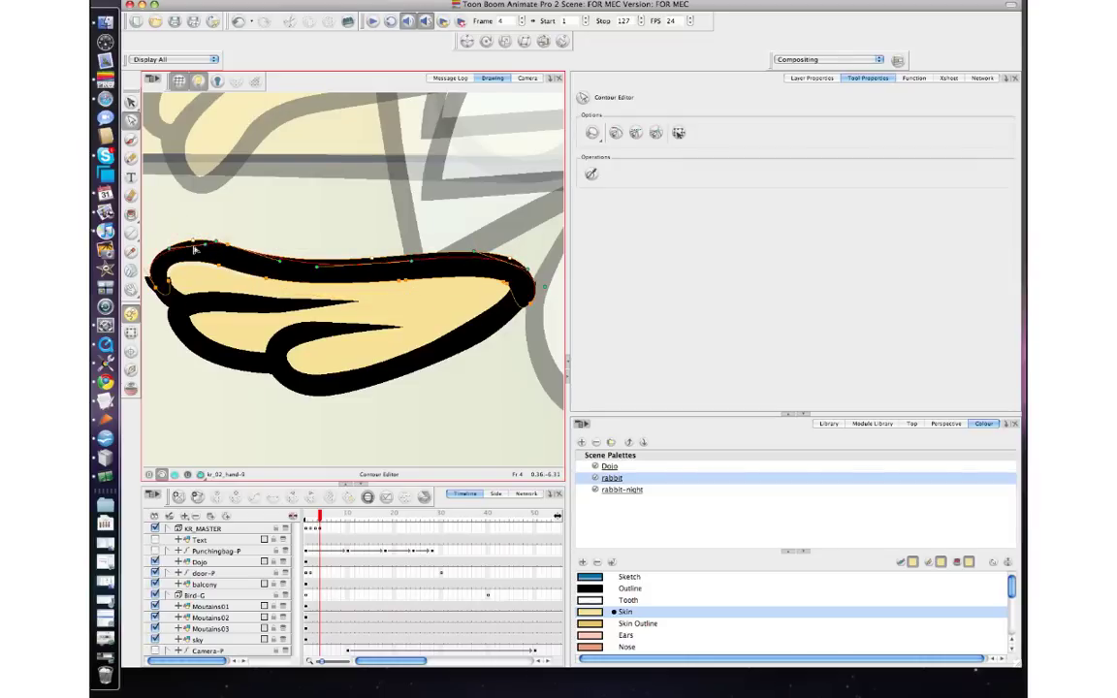
{"action": "left_click", "coordinate": [194, 248]}
{"action": "key", "text": "2"}
{"action": "key", "text": "space"}
{"action": "mouse_move", "coordinate": [171, 267]}
{"action": "left_mouse_down"}
{"action": "mouse_move", "coordinate": [333, 269]}
{"action": "mouse_move", "coordinate": [344, 240]}
{"action": "left_mouse_up"}
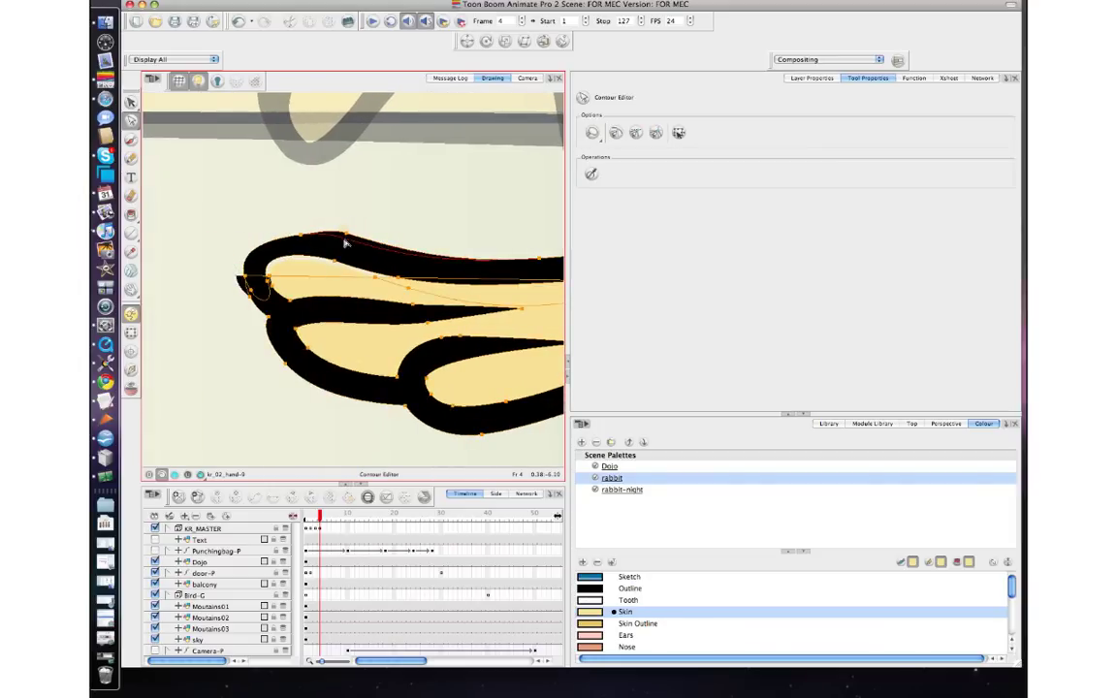
{"action": "scroll", "coordinate": [225, 239], "scroll_direction": "up", "scroll_amount": 3}
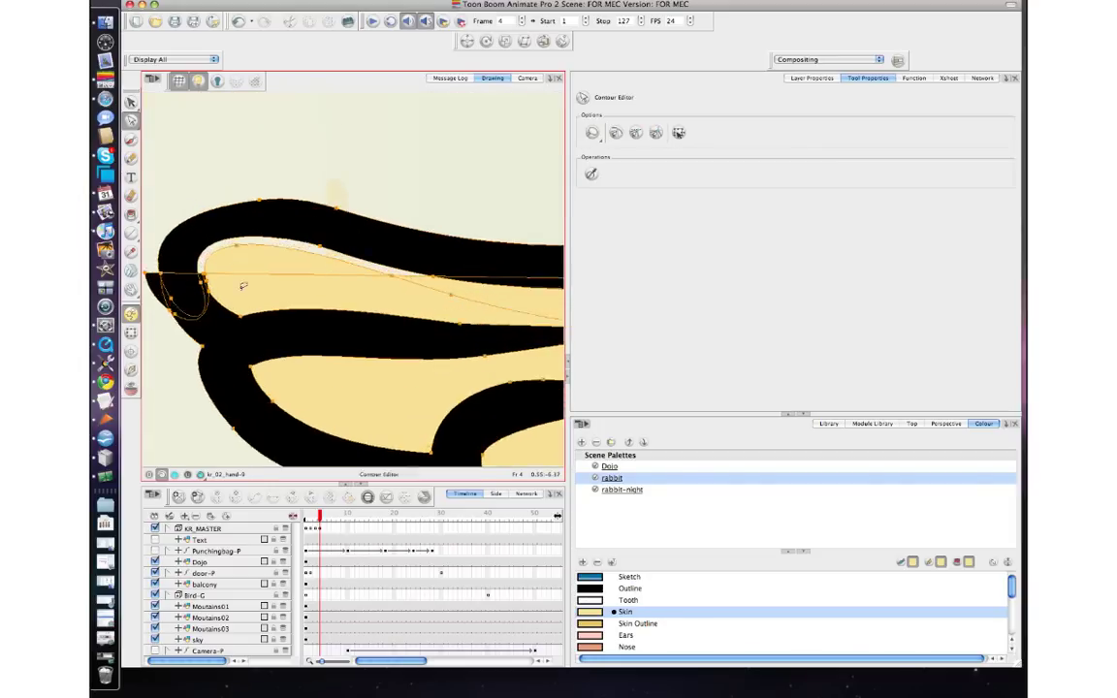
{"action": "scroll", "coordinate": [219, 291], "scroll_direction": "down", "scroll_amount": 3}
{"action": "left_click_drag", "start_coordinate": [250, 249], "coordinate": [255, 270]}
{"action": "key", "text": "Delete"}
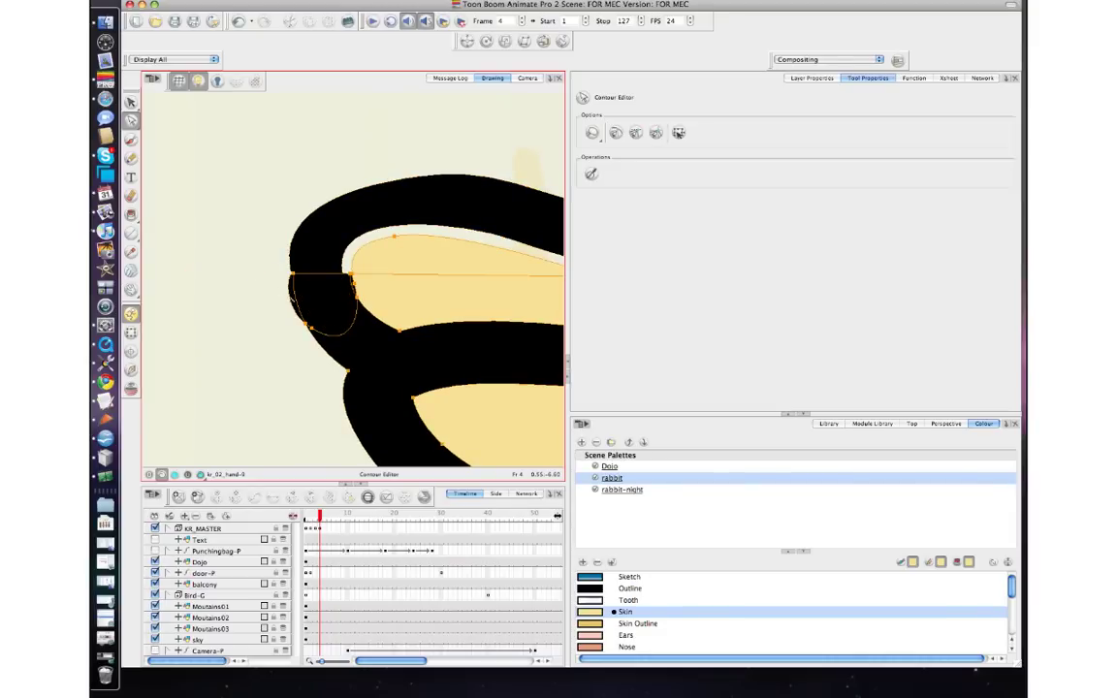
{"action": "key", "text": "Escape"}
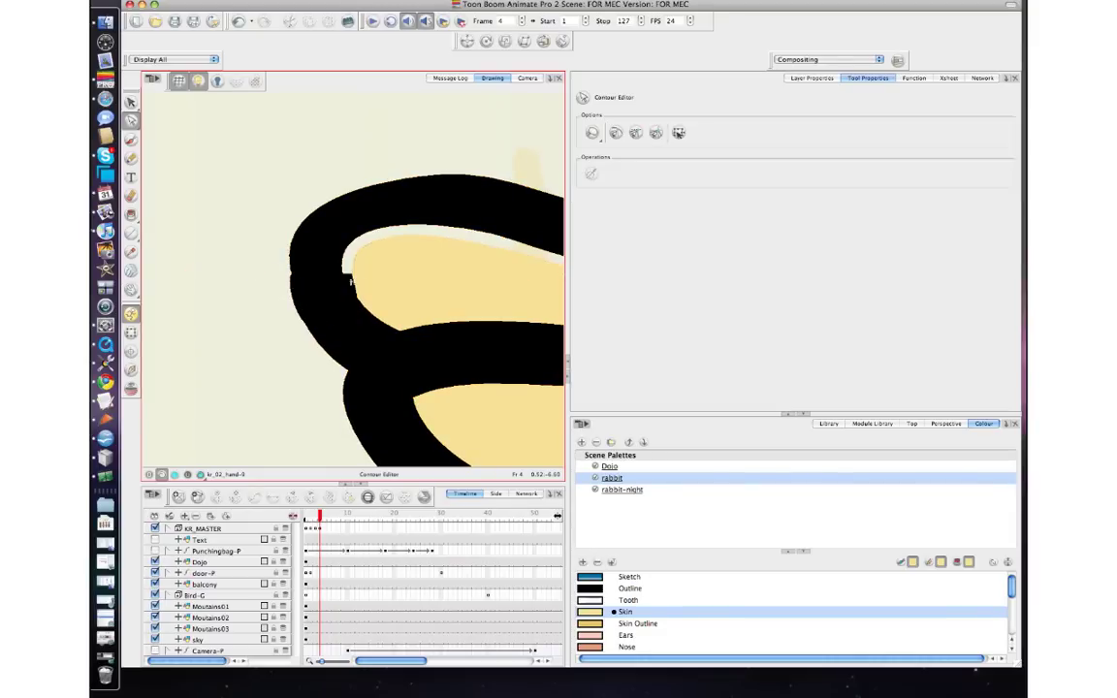
{"action": "left_click", "coordinate": [349, 279]}
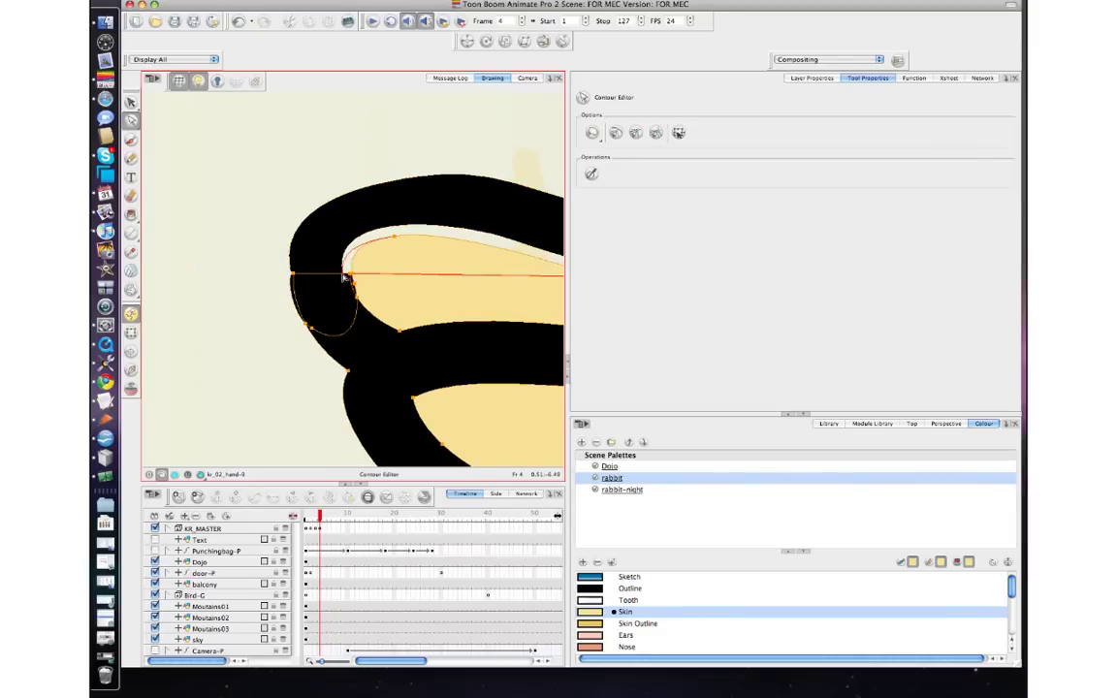
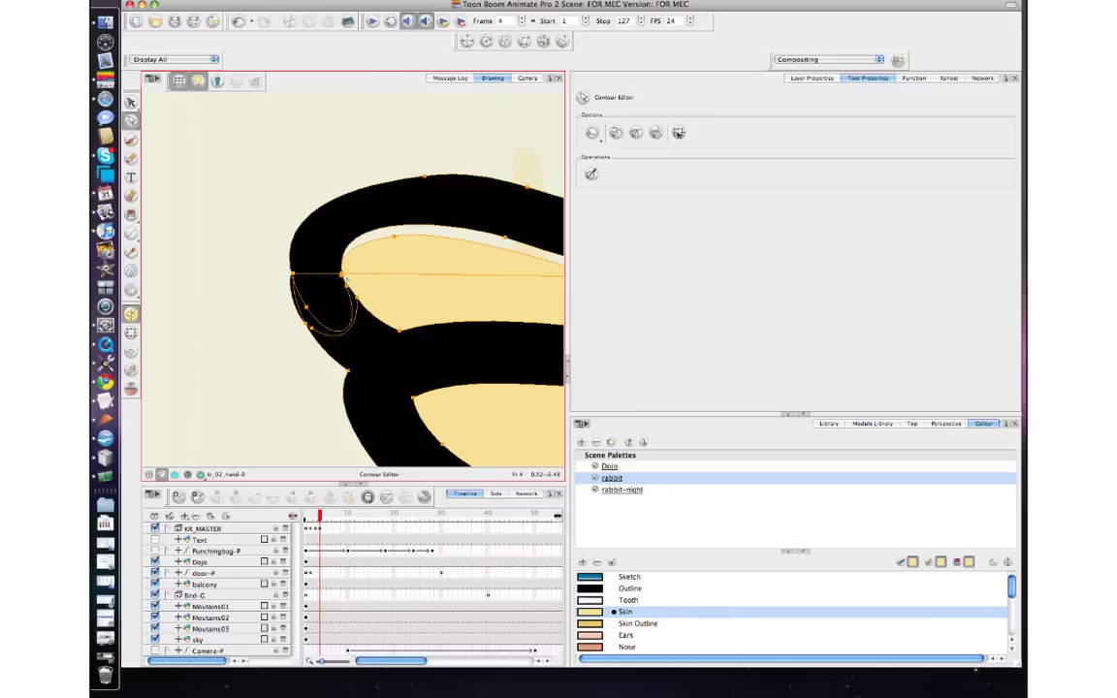
Paint the remaining unpainted sliver between the upper finger's fill and its outline in the Skin colour.
{"action": "key", "text": "2"}
{"action": "key", "text": "2"}
{"action": "key", "text": "2"}
{"action": "key", "text": "2"}
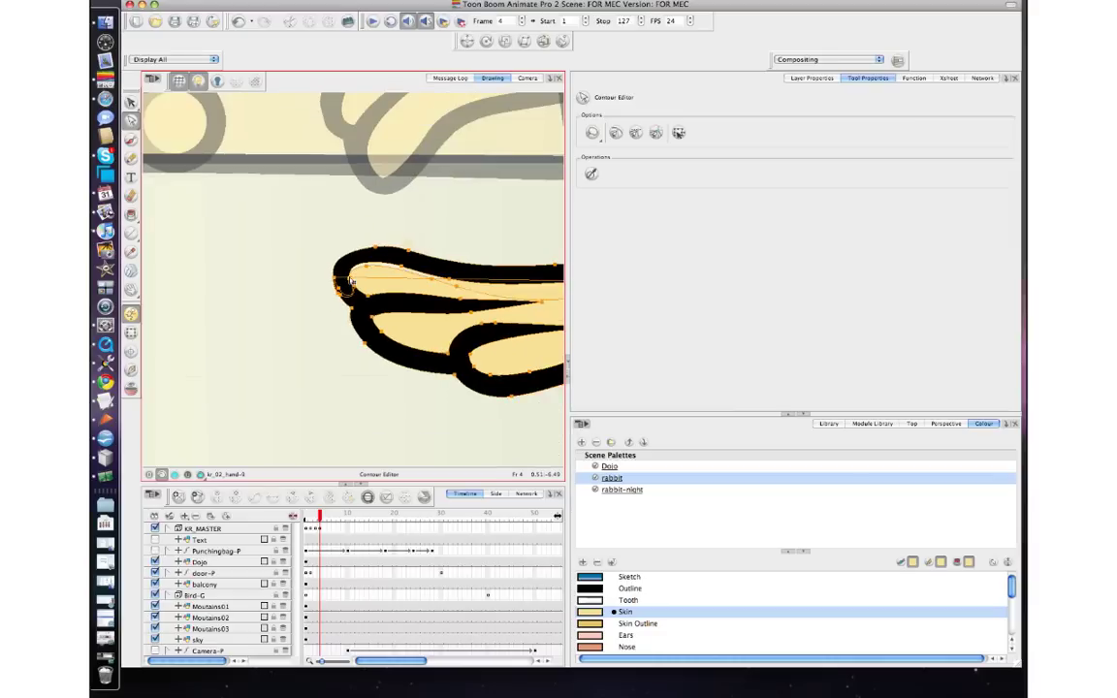
{"action": "left_click_drag", "start_coordinate": [287, 280], "coordinate": [182, 303]}
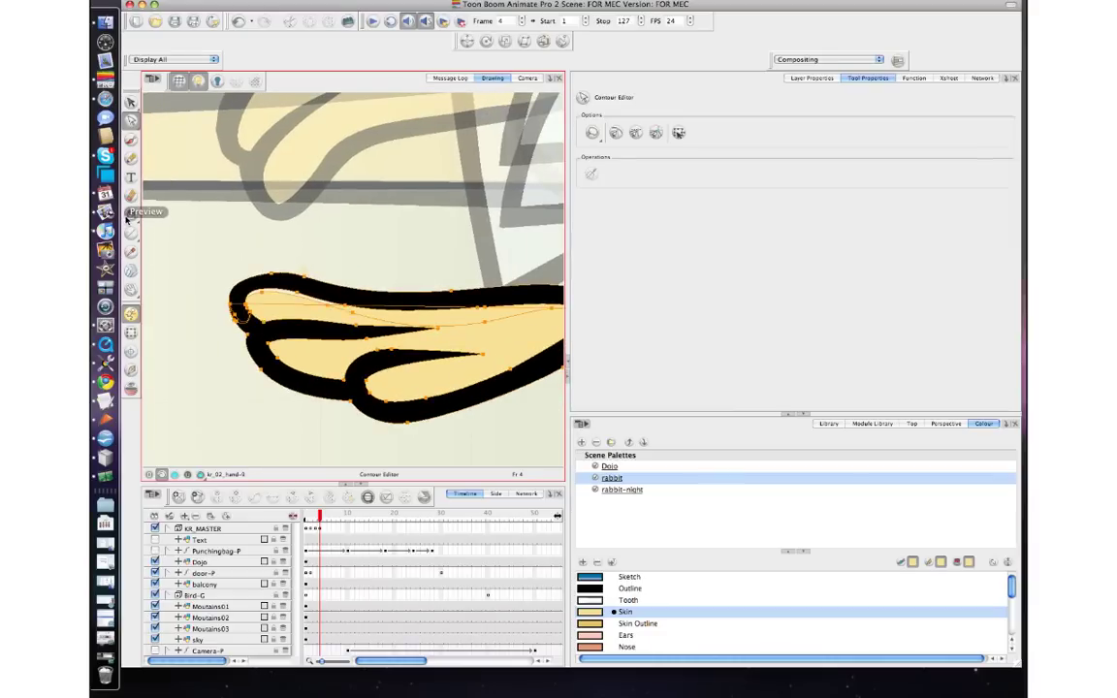
{"action": "left_click_drag", "start_coordinate": [131, 213], "coordinate": [165, 215]}
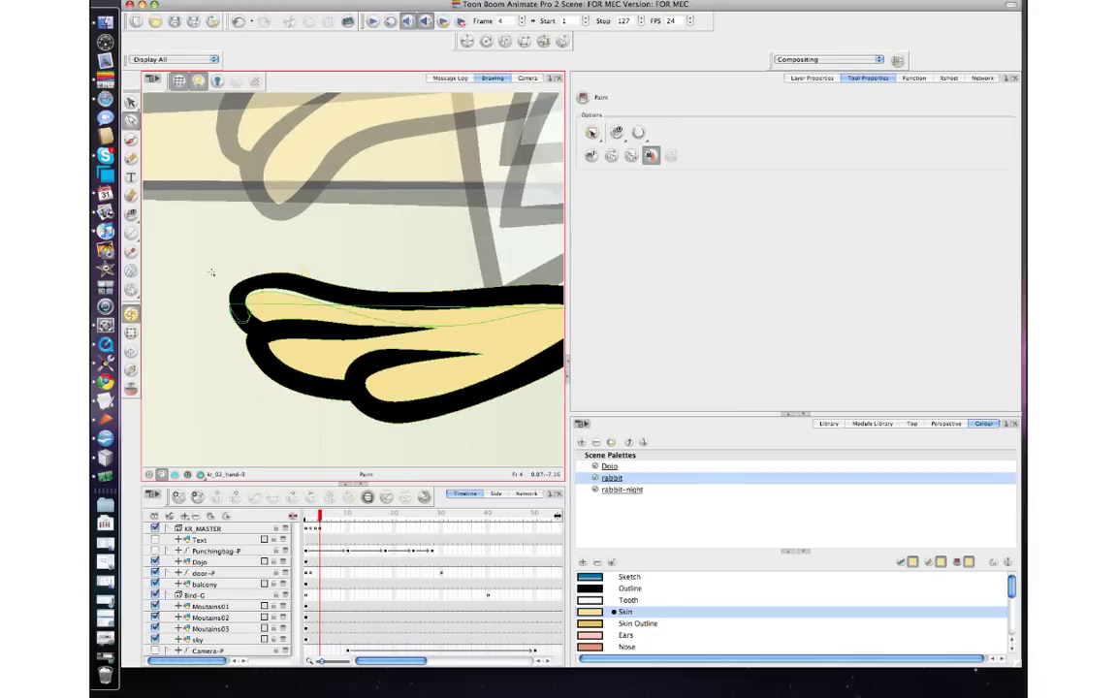
{"action": "left_click", "coordinate": [288, 292]}
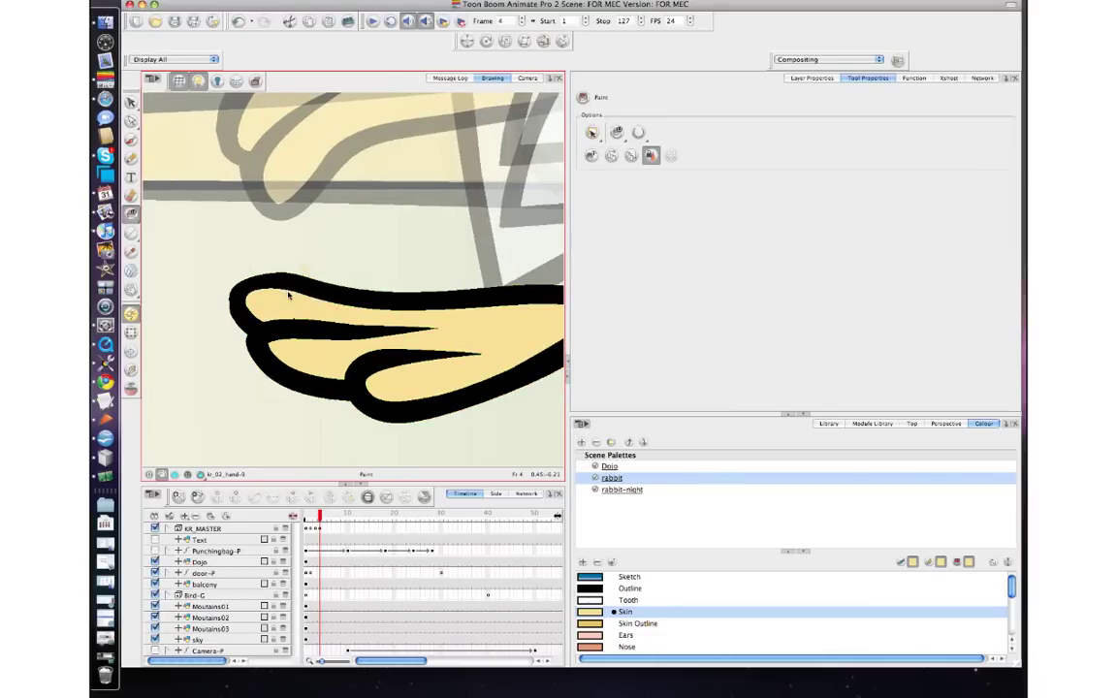
Return to the Camera view showing the whole rabbit and nudge the near hand slightly with the Transform tool.
{"action": "key", "text": "1"}
{"action": "key", "text": "1"}
{"action": "key", "text": "1"}
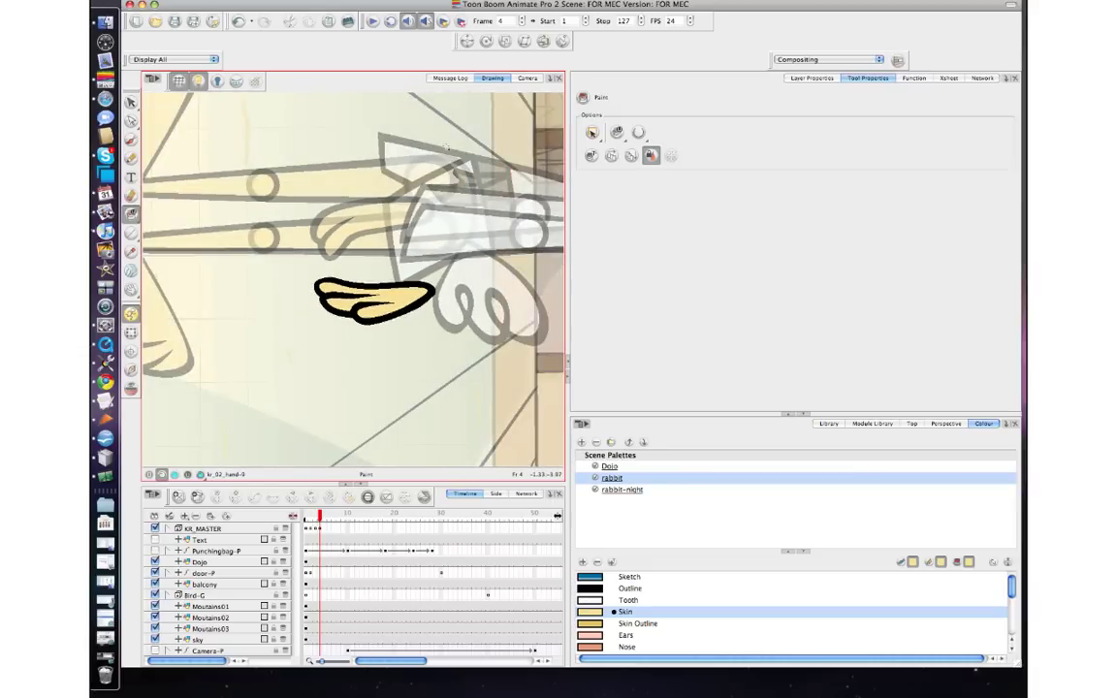
{"action": "left_click", "coordinate": [528, 80]}
{"action": "key", "text": "1"}
{"action": "key", "text": "1"}
{"action": "key", "text": "1"}
{"action": "key", "text": "1"}
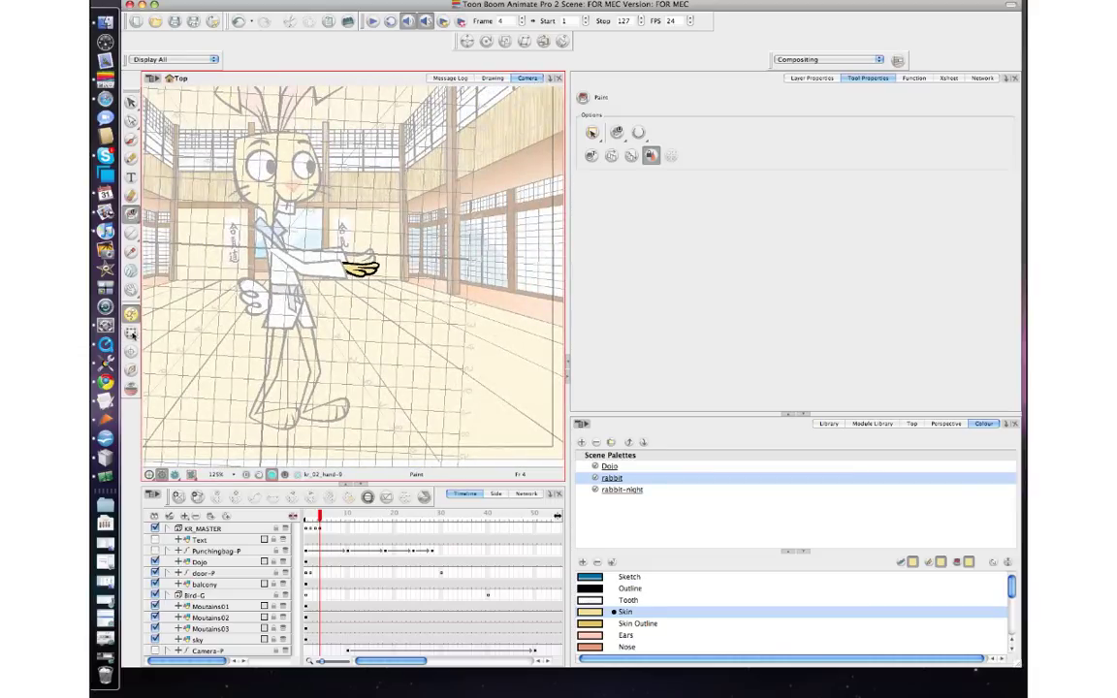
{"action": "left_click", "coordinate": [132, 333]}
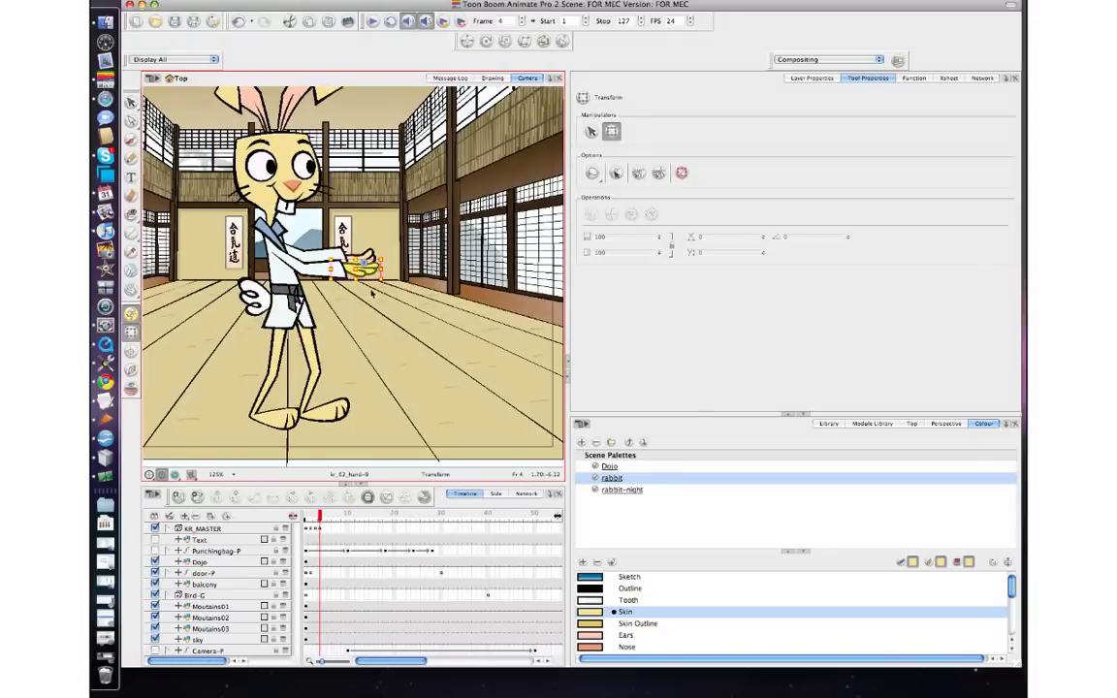
{"action": "left_click_drag", "start_coordinate": [388, 260], "coordinate": [389, 258]}
{"action": "left_click", "coordinate": [398, 276]}
{"action": "left_click", "coordinate": [374, 270]}
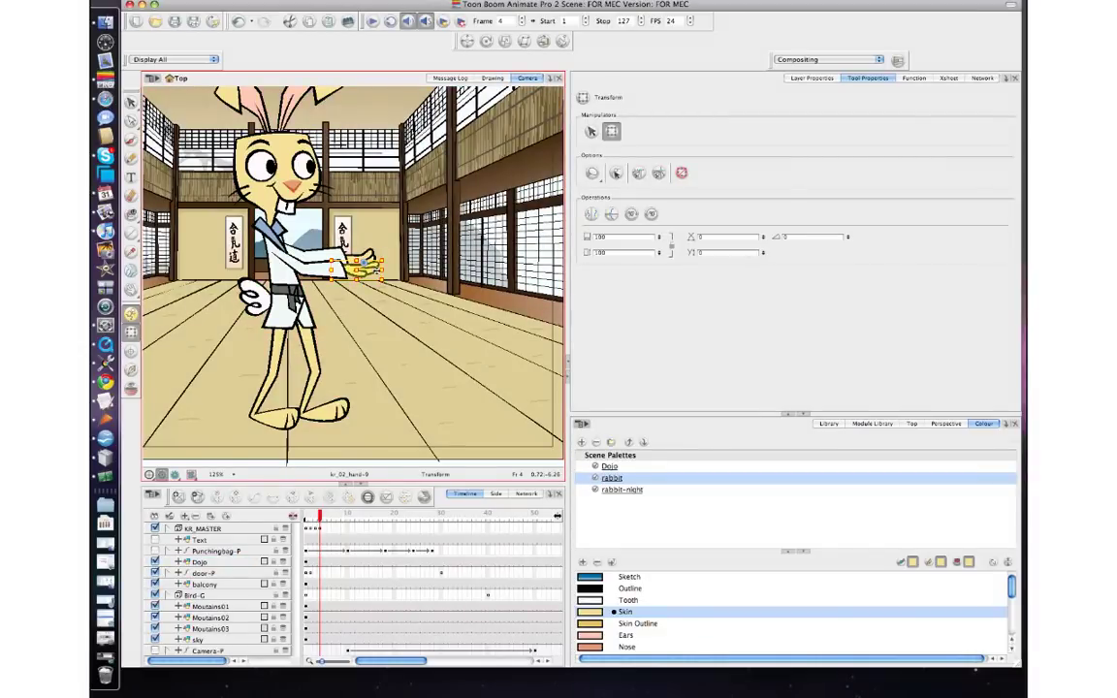
{"action": "left_click_drag", "start_coordinate": [365, 263], "coordinate": [361, 272]}
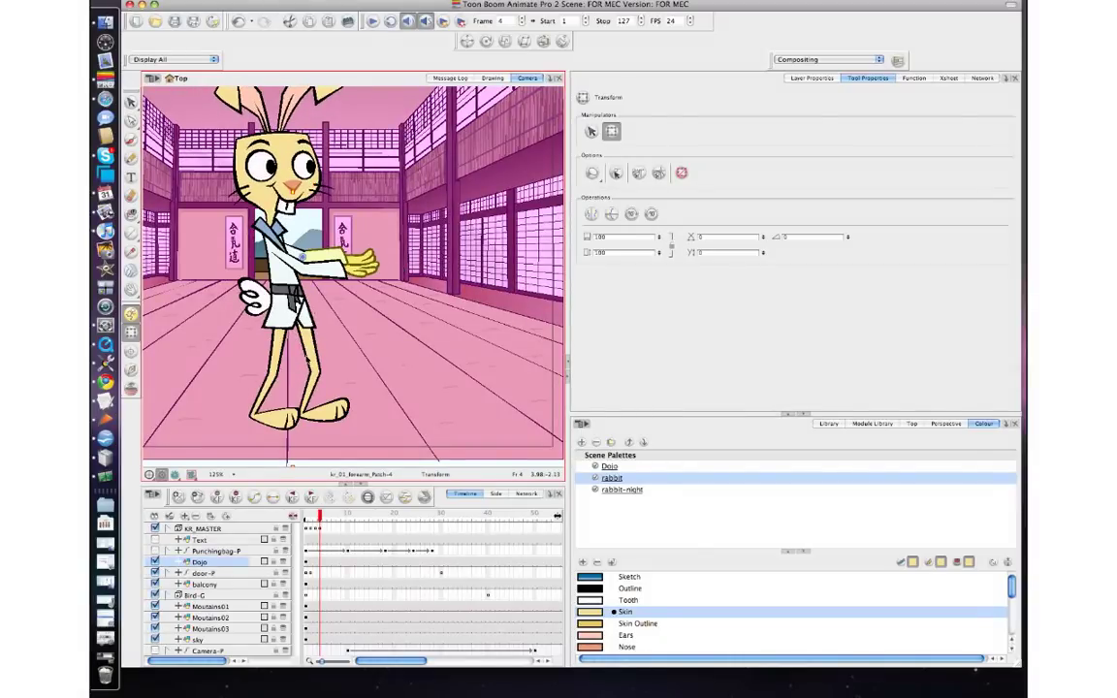
Step back through the previous frames and forward again to frame 4 to review the arm motion.
{"action": "left_click", "coordinate": [307, 359]}
{"action": "key", "text": "comma"}
{"action": "key", "text": "comma"}
{"action": "key", "text": "period"}
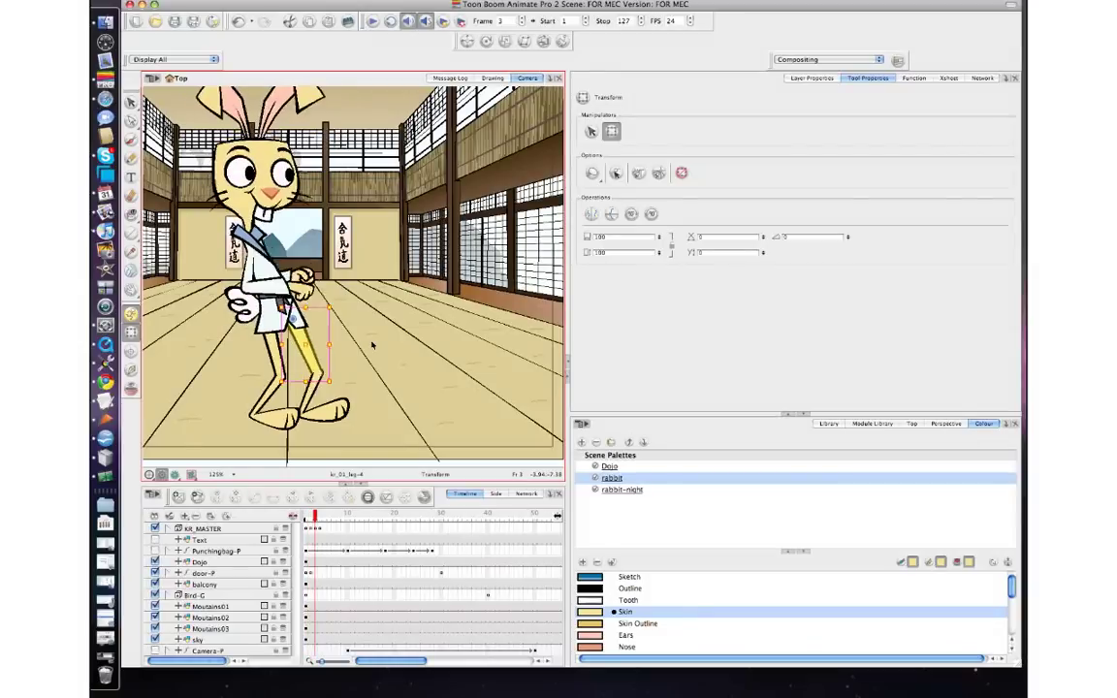
{"action": "key", "text": "period"}
Open the far hand's frame 4 drawing in the Drawing view and duplicate it for editing.
{"action": "left_click", "coordinate": [359, 258]}
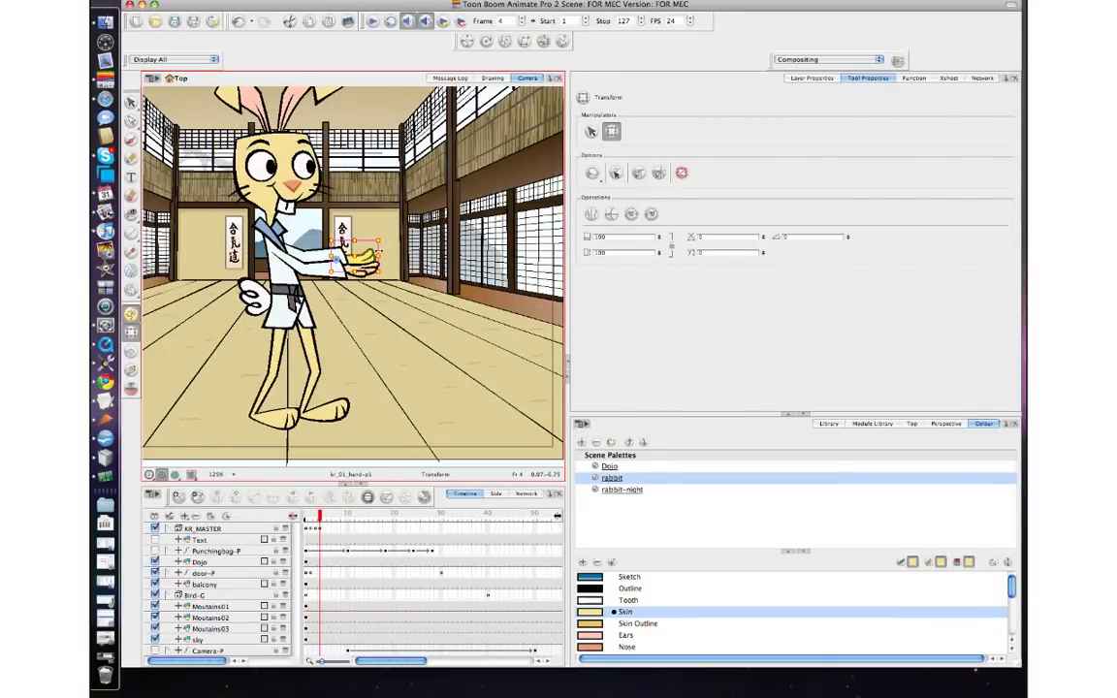
{"action": "left_click", "coordinate": [492, 78]}
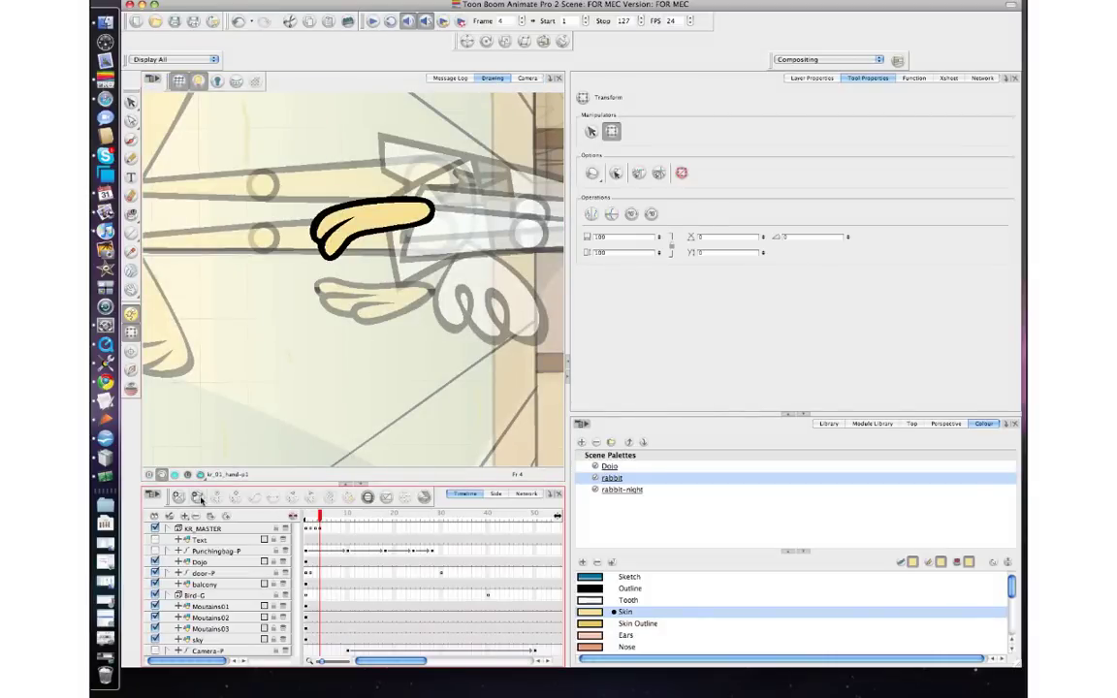
{"action": "scroll", "coordinate": [392, 286], "scroll_direction": "up", "scroll_amount": 1}
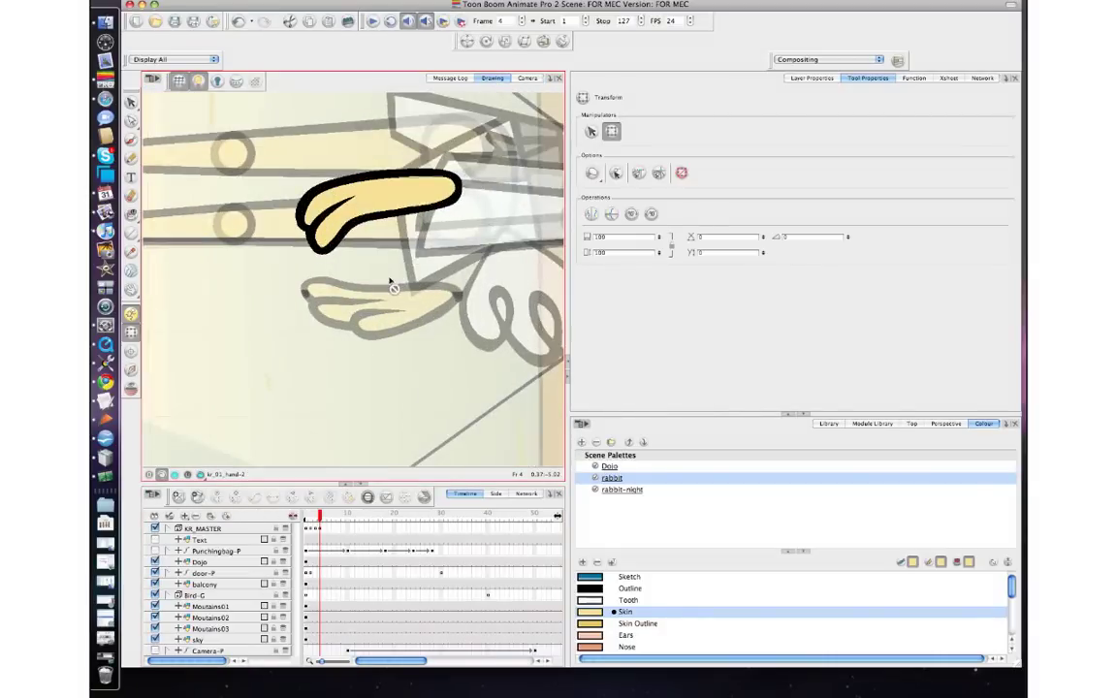
{"action": "scroll", "coordinate": [355, 256], "scroll_direction": "up", "scroll_amount": 1}
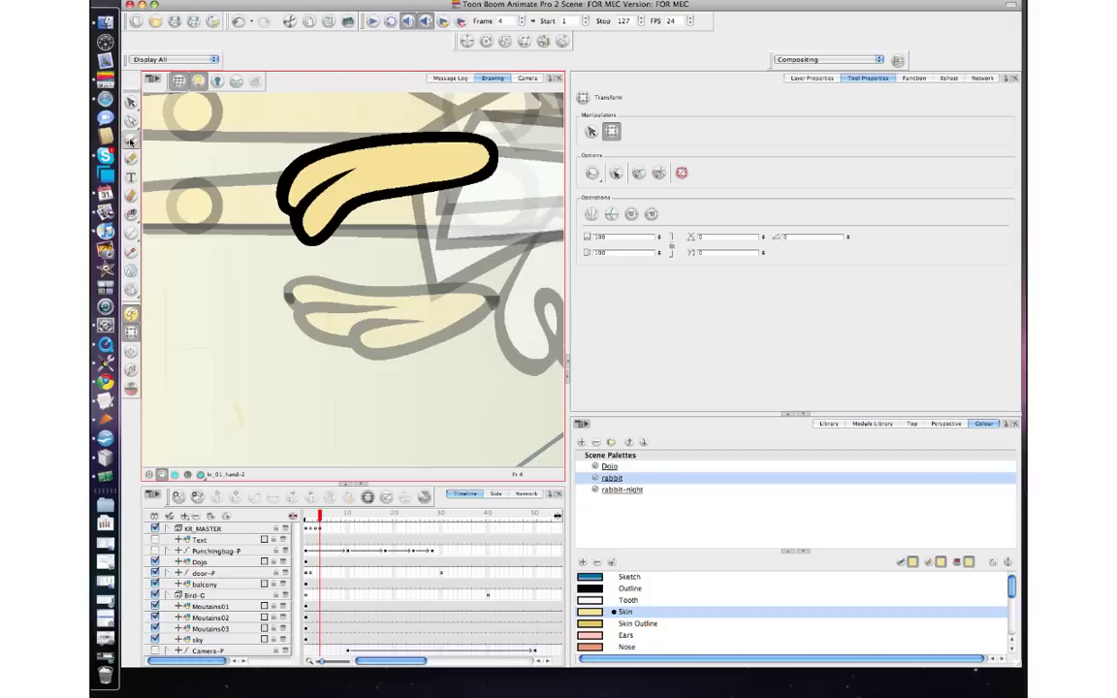
{"action": "left_click", "coordinate": [131, 140]}
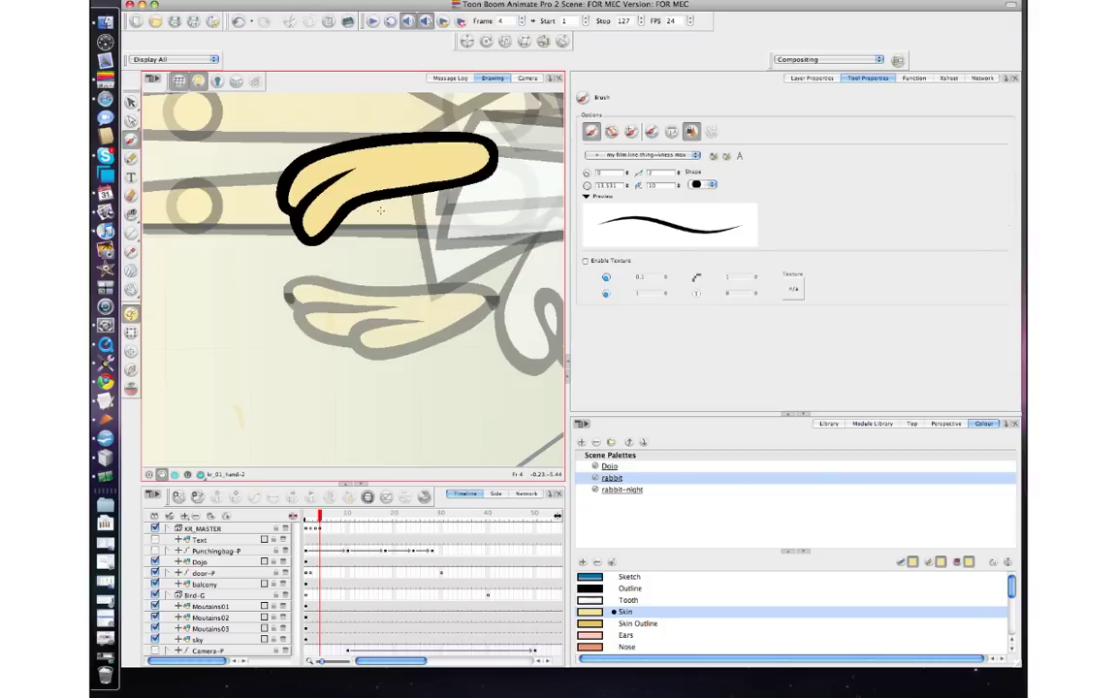
{"action": "mouse_move", "coordinate": [380, 195]}
{"action": "left_mouse_down"}
{"action": "mouse_move", "coordinate": [276, 225]}
{"action": "mouse_move", "coordinate": [250, 209]}
{"action": "left_mouse_up"}
{"action": "key", "text": "ctrl+z"}
Using the Brush in the Outline colour at maximum size 11.7, draw a new finger outline across the lower part of the far hand.
{"action": "left_click", "coordinate": [132, 232]}
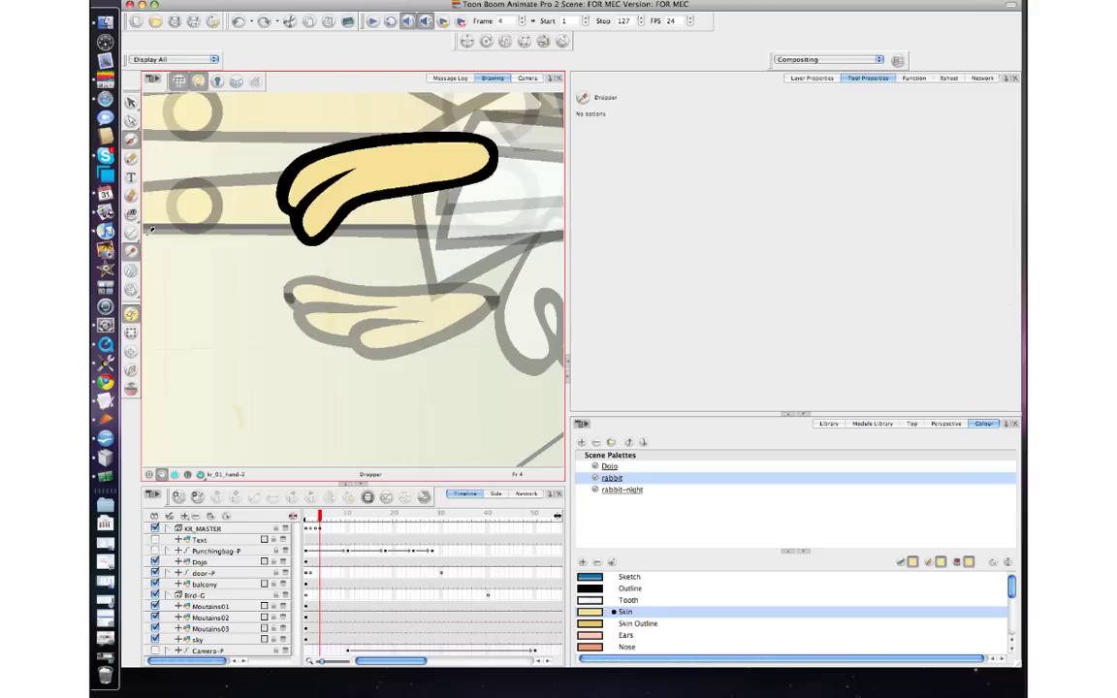
{"action": "left_click", "coordinate": [313, 150]}
{"action": "left_click", "coordinate": [131, 139]}
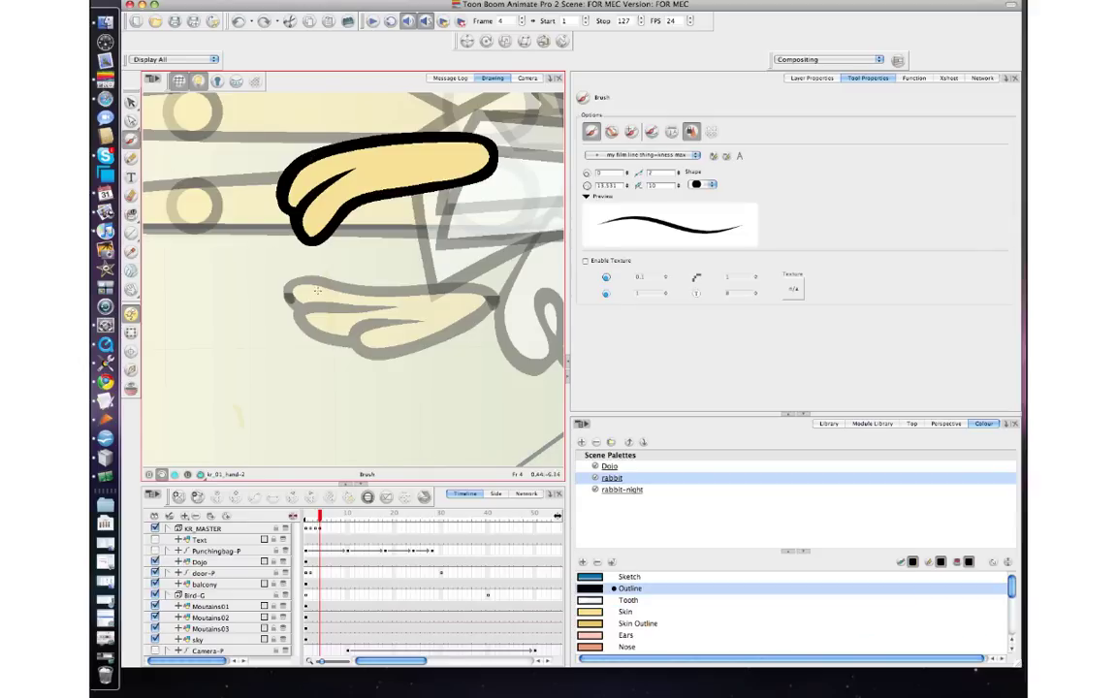
{"action": "left_click_drag", "start_coordinate": [626, 187], "coordinate": [627, 191]}
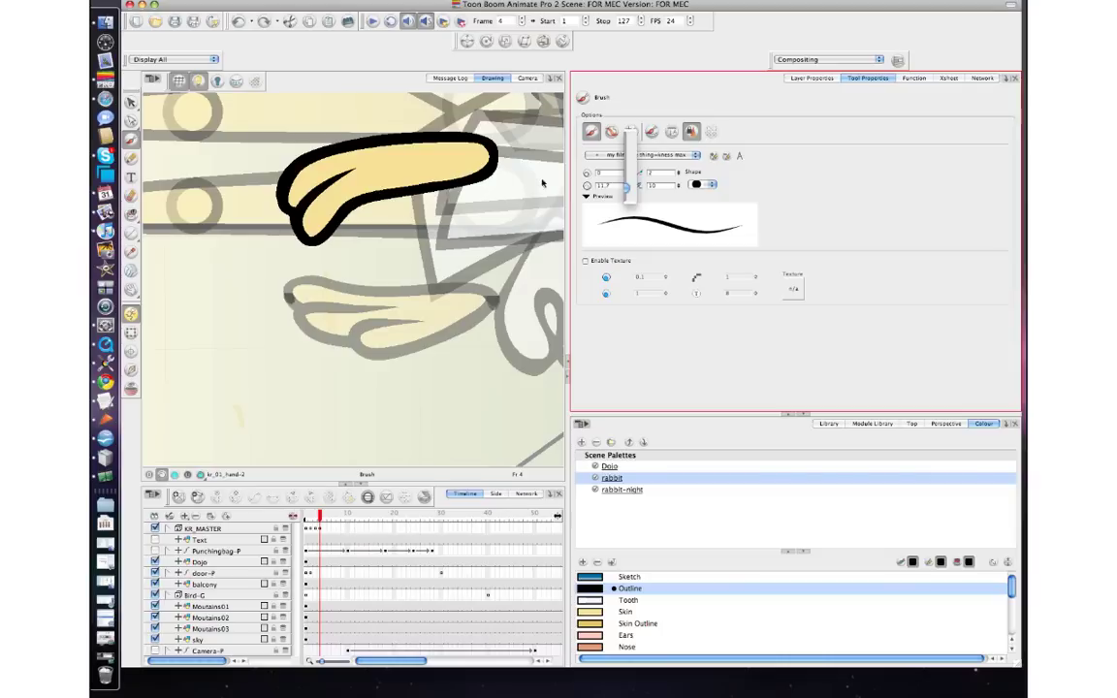
{"action": "left_click", "coordinate": [133, 141]}
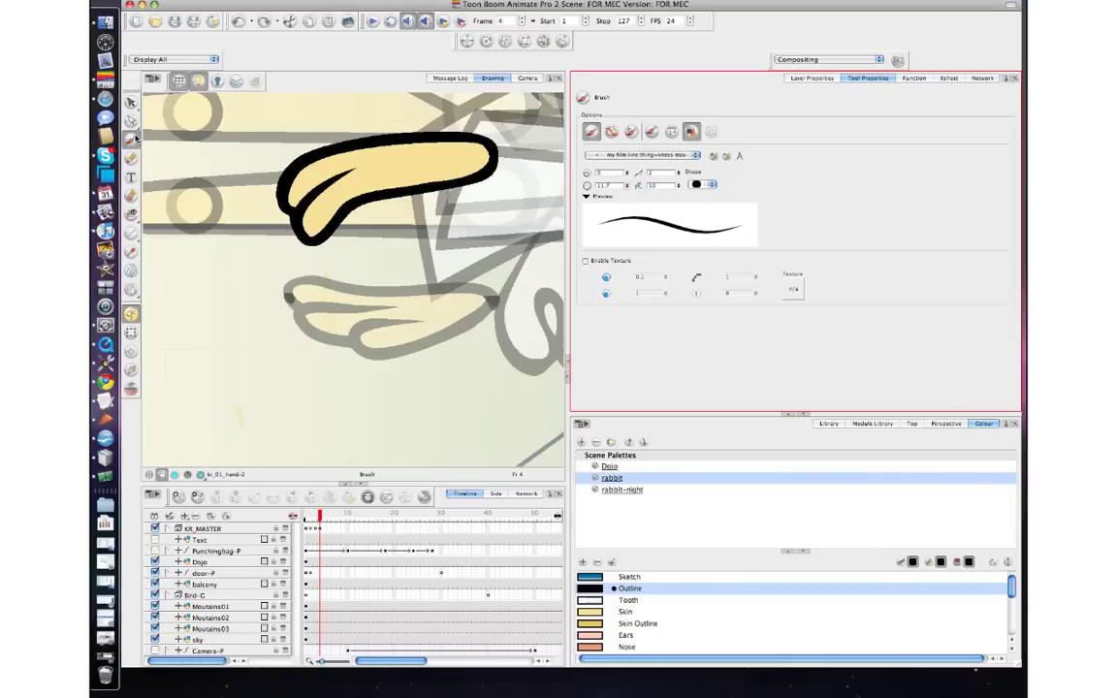
{"action": "mouse_move", "coordinate": [388, 200]}
{"action": "left_mouse_down"}
{"action": "mouse_move", "coordinate": [325, 208]}
{"action": "mouse_move", "coordinate": [248, 182]}
{"action": "mouse_move", "coordinate": [344, 170]}
{"action": "left_mouse_up"}
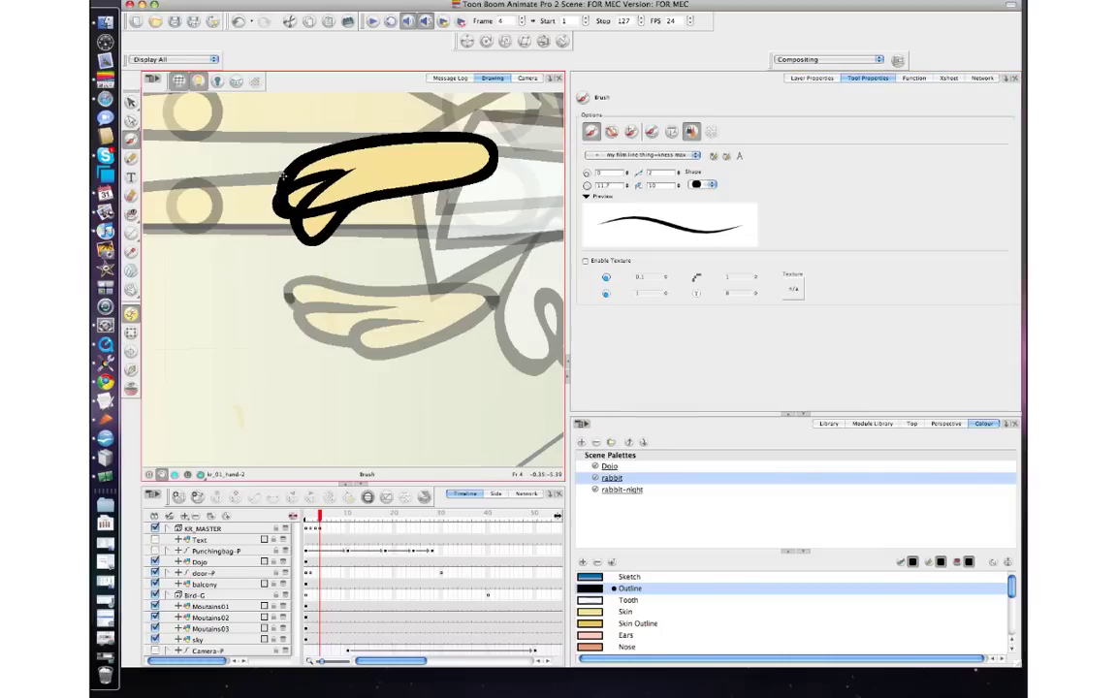
Cut the old finger crease out of the far hand inside the new outline with the Cutter.
{"action": "left_click_drag", "start_coordinate": [127, 98], "coordinate": [160, 119]}
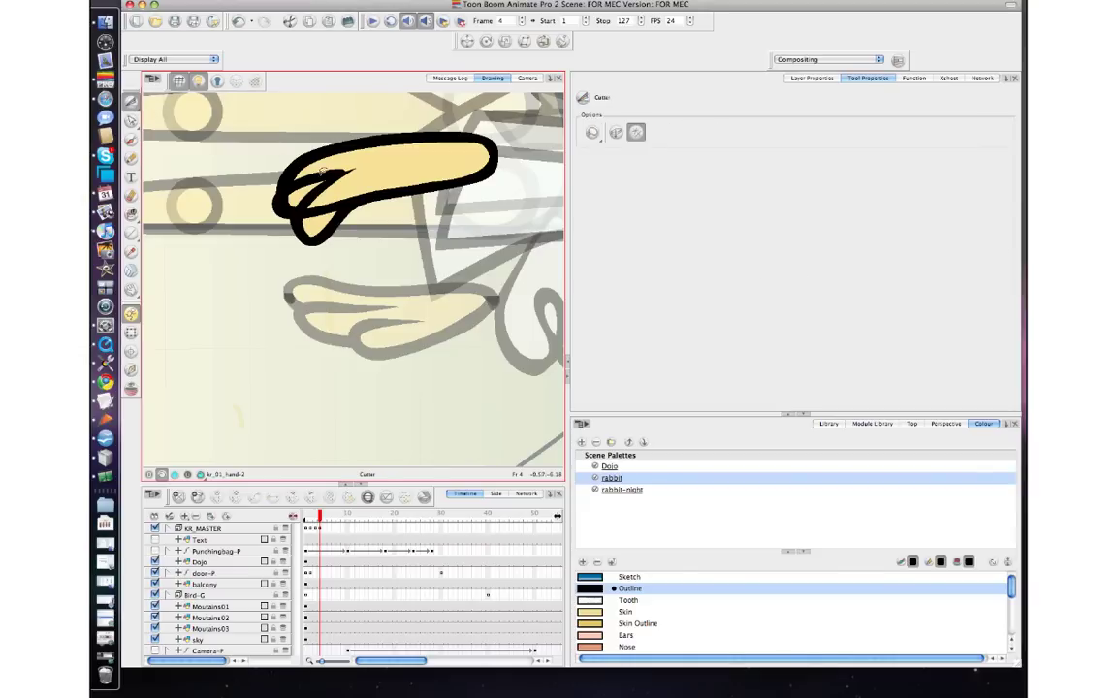
{"action": "mouse_move", "coordinate": [321, 184]}
{"action": "left_mouse_down"}
{"action": "mouse_move", "coordinate": [361, 196]}
{"action": "mouse_move", "coordinate": [360, 211]}
{"action": "mouse_move", "coordinate": [310, 237]}
{"action": "left_mouse_up"}
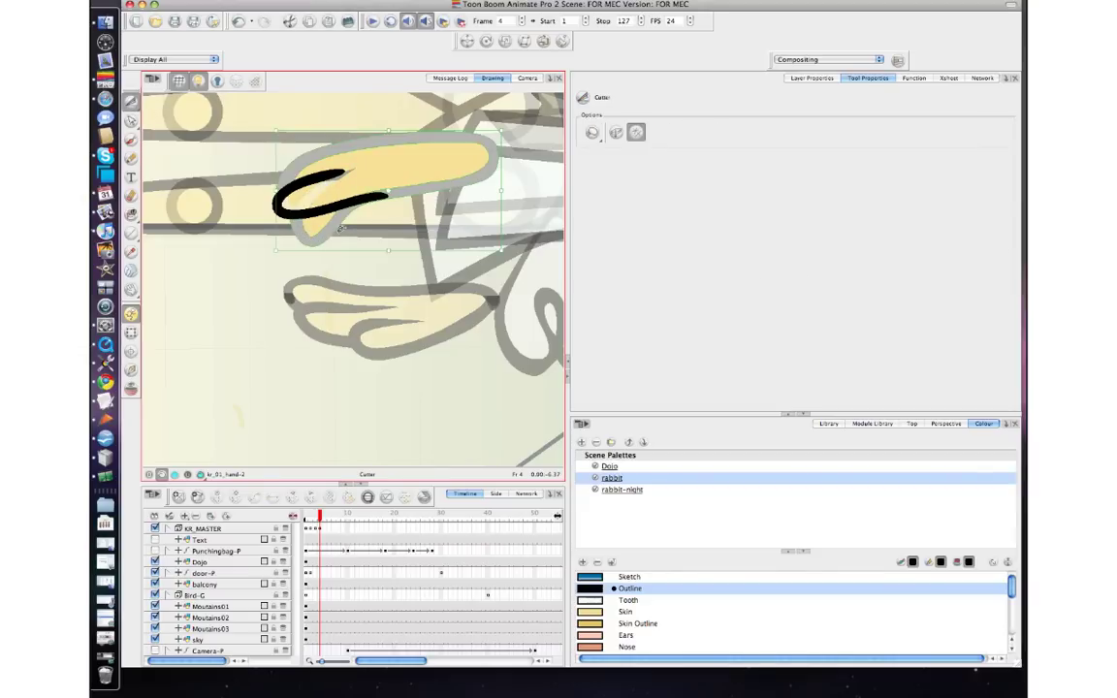
{"action": "left_click", "coordinate": [339, 228]}
{"action": "left_click", "coordinate": [132, 101]}
{"action": "left_click", "coordinate": [160, 102]}
{"action": "left_click", "coordinate": [133, 121]}
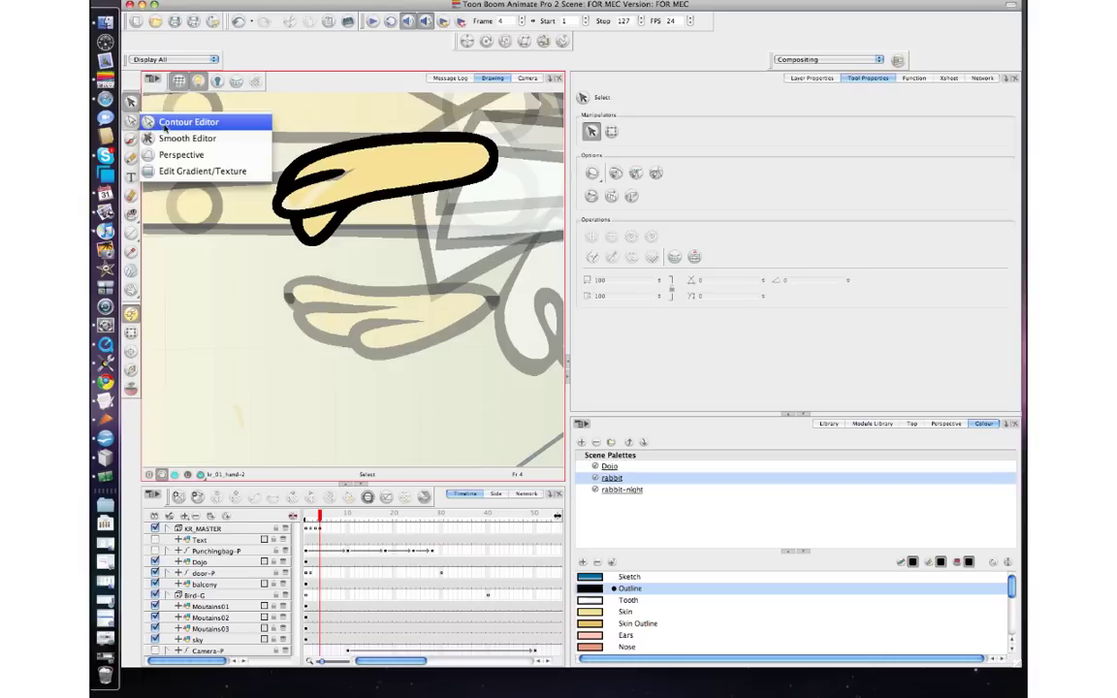
{"action": "left_click", "coordinate": [174, 123]}
{"action": "left_click", "coordinate": [355, 214]}
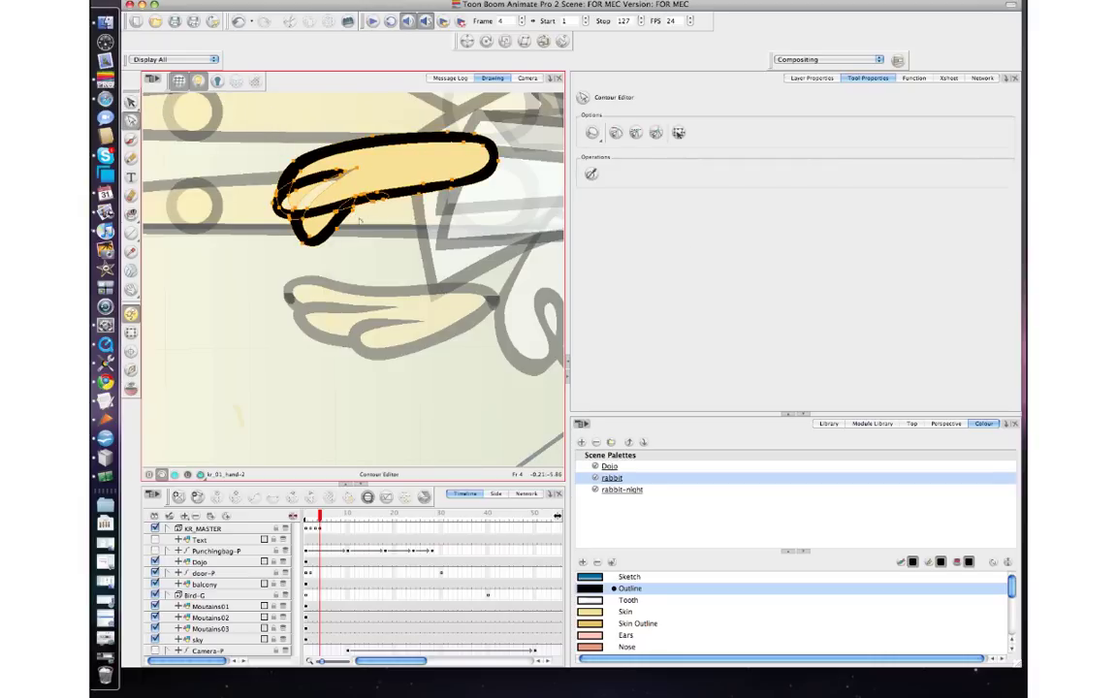
Delete the leftover fingertip's outline and skin fill below the new outline with the Cutter.
{"action": "left_click", "coordinate": [133, 101]}
{"action": "left_click", "coordinate": [160, 116]}
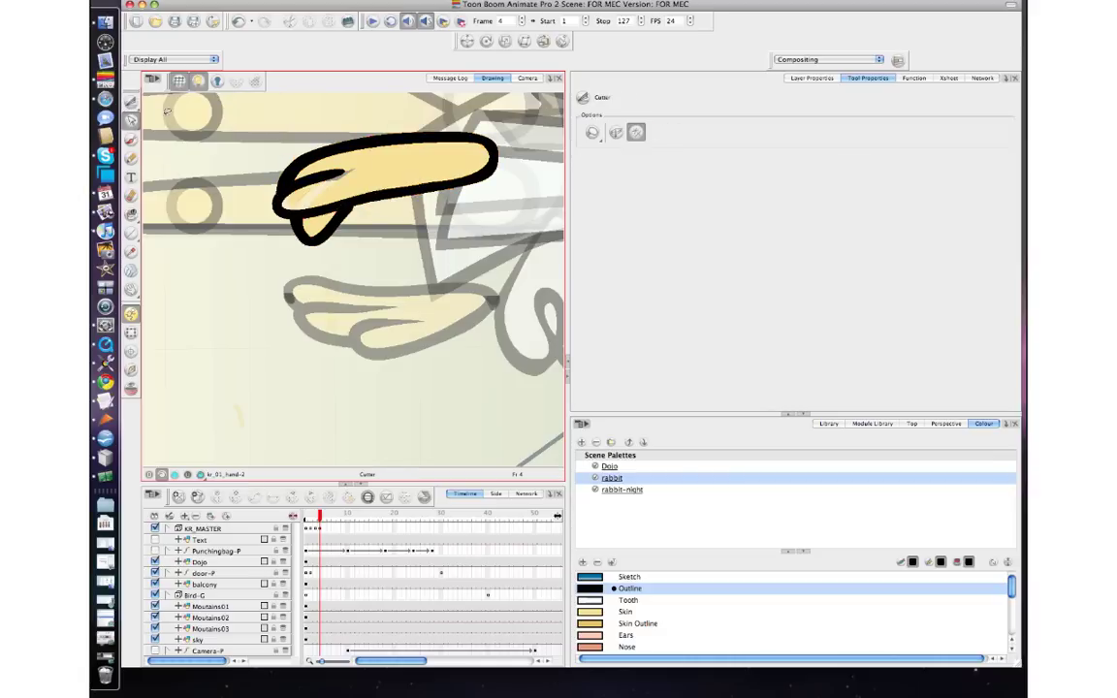
{"action": "left_click", "coordinate": [332, 230]}
{"action": "key", "text": "Delete"}
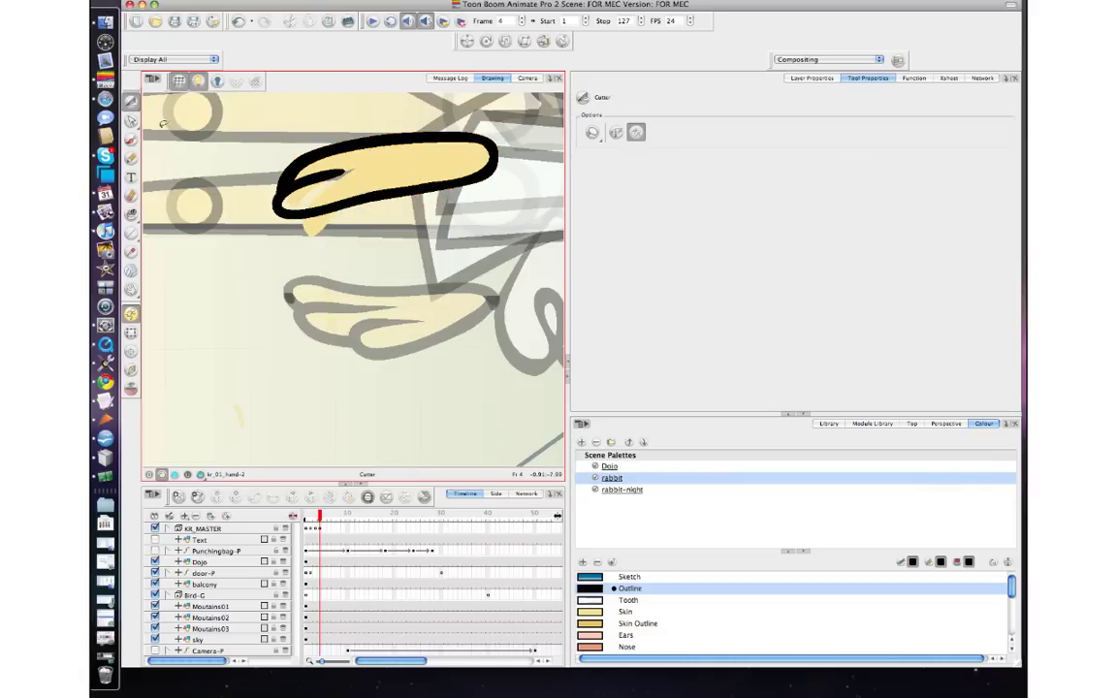
{"action": "left_click", "coordinate": [316, 223]}
{"action": "key", "text": "Delete"}
{"action": "left_click", "coordinate": [131, 215]}
{"action": "left_click", "coordinate": [166, 215]}
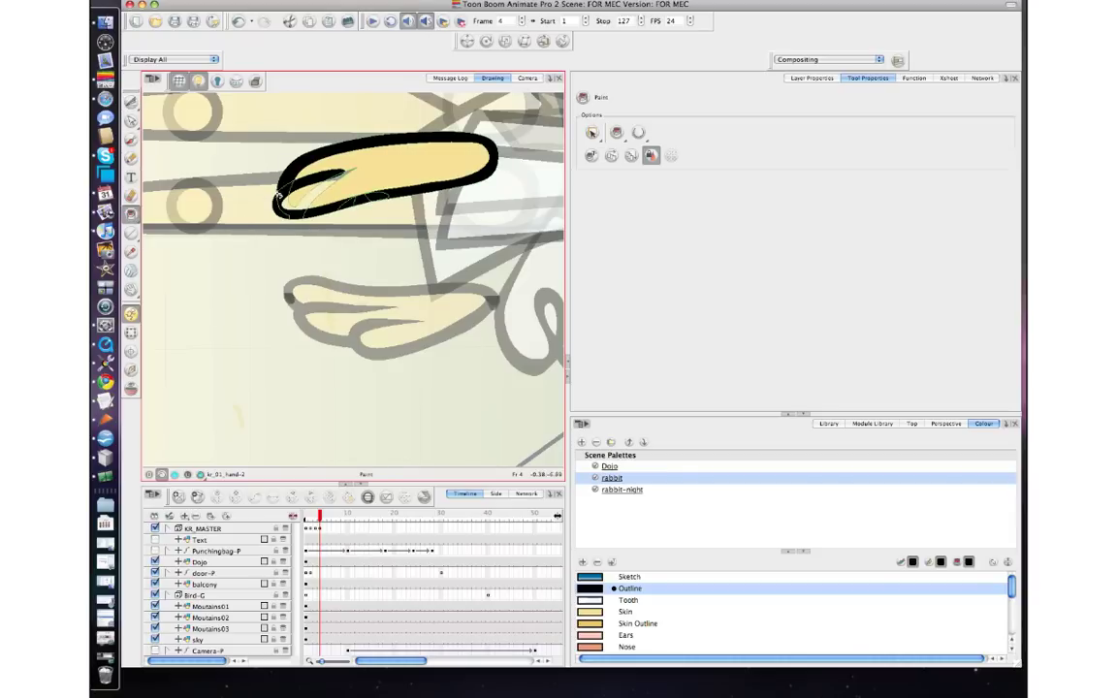
{"action": "left_click", "coordinate": [318, 193]}
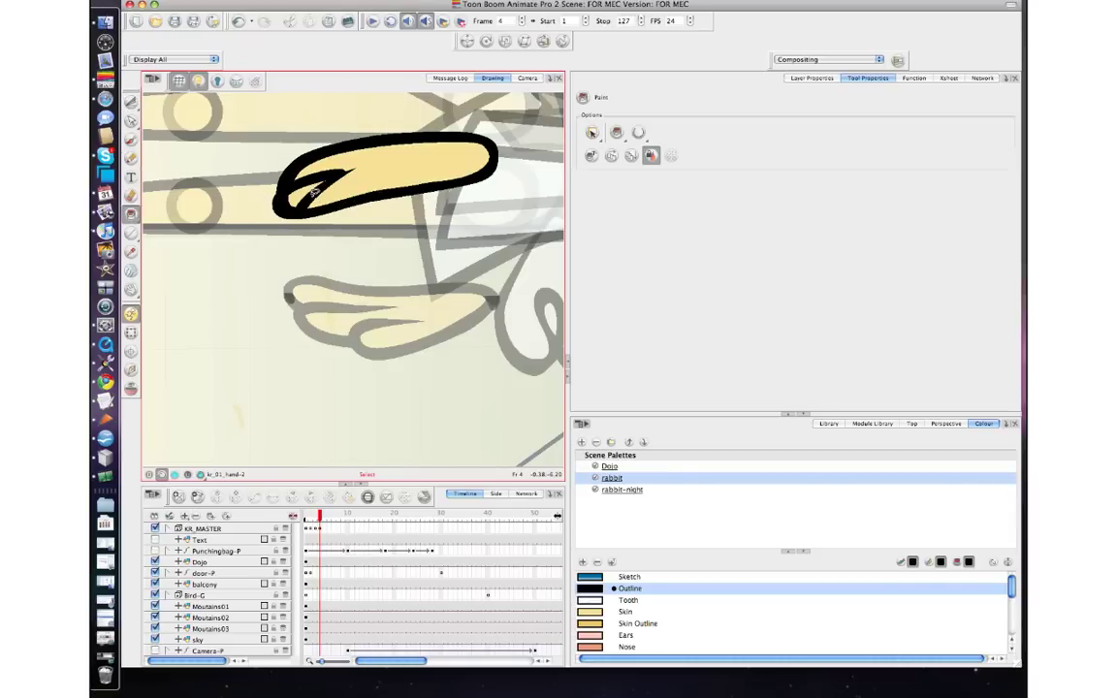
{"action": "key", "text": "super+z"}
Pick up the Skin colour from the far hand and paint the unfilled gap inside the new finger.
{"action": "left_click", "coordinate": [131, 252]}
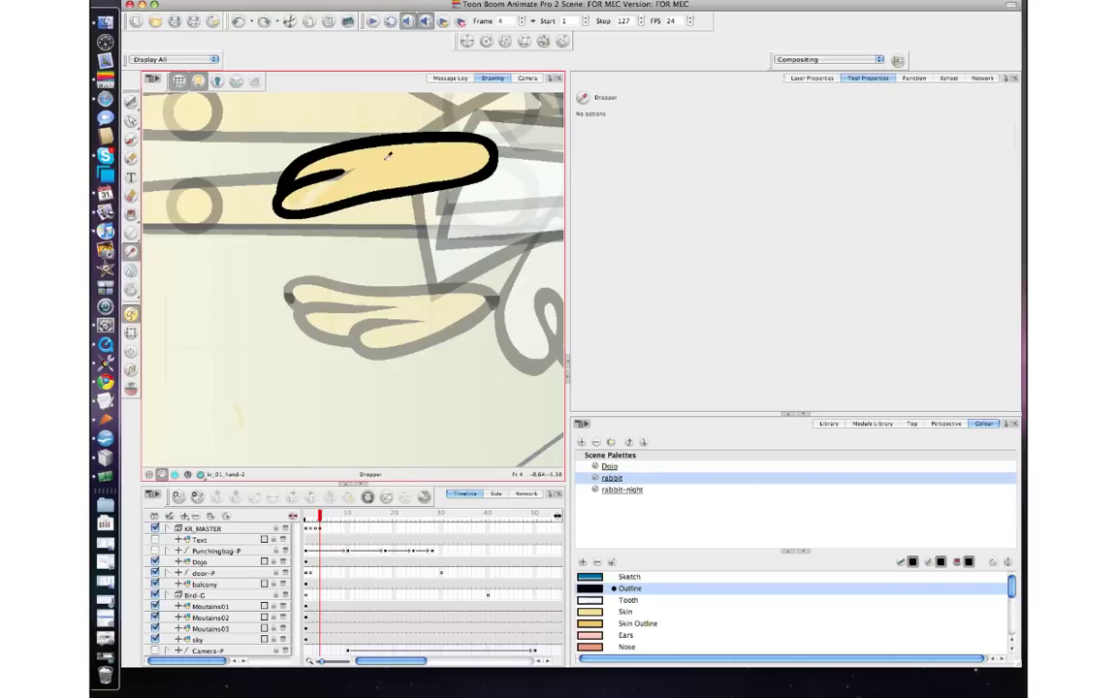
{"action": "left_click", "coordinate": [390, 158]}
{"action": "left_click", "coordinate": [131, 214]}
{"action": "left_click", "coordinate": [168, 214]}
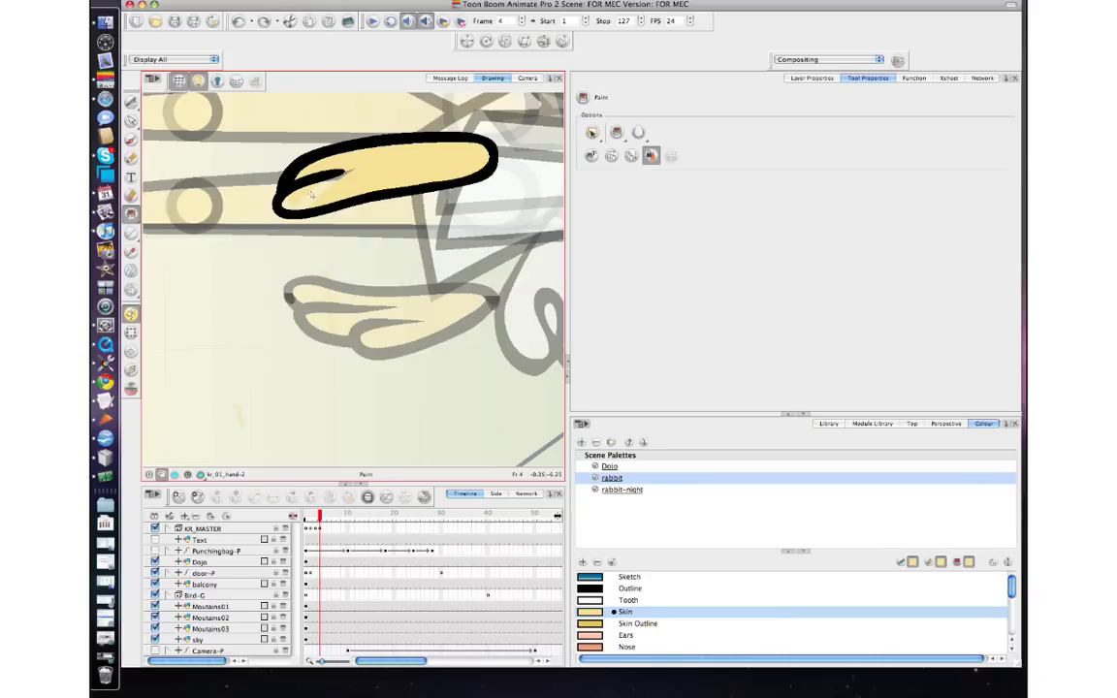
{"action": "left_click", "coordinate": [313, 197]}
Delete the contour points at the rounded end of the far hand's finger crease with the Contour Editor.
{"action": "key", "text": "2"}
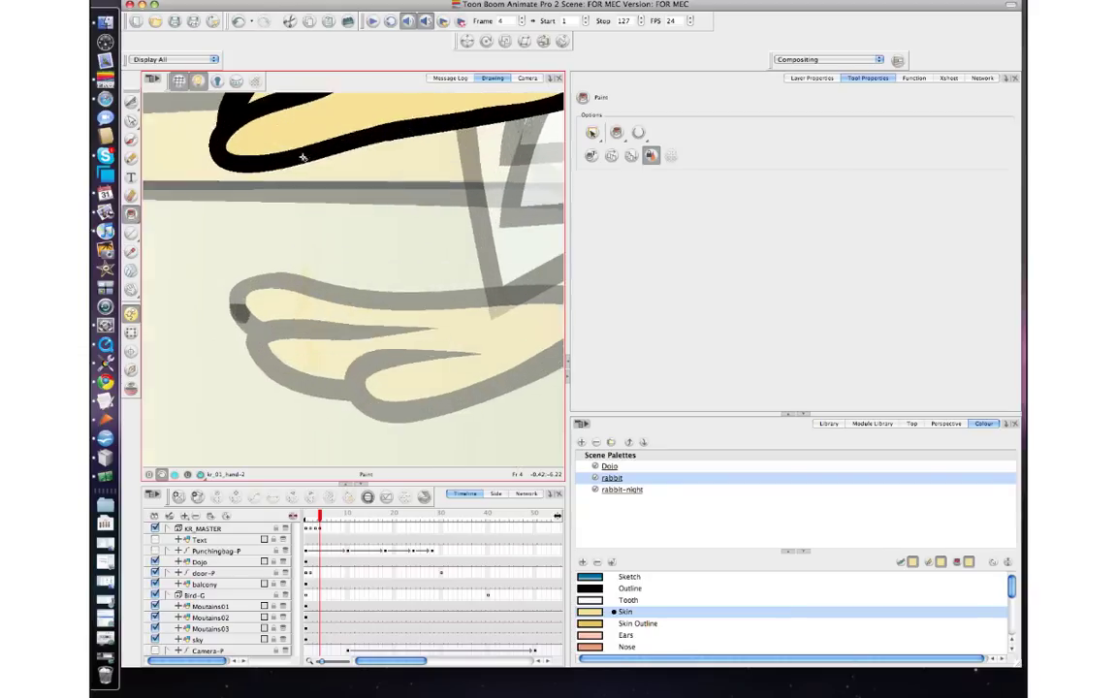
{"action": "key", "text": "2"}
{"action": "left_click_drag", "start_coordinate": [261, 181], "coordinate": [333, 374]}
{"action": "left_click_drag", "start_coordinate": [307, 315], "coordinate": [297, 386]}
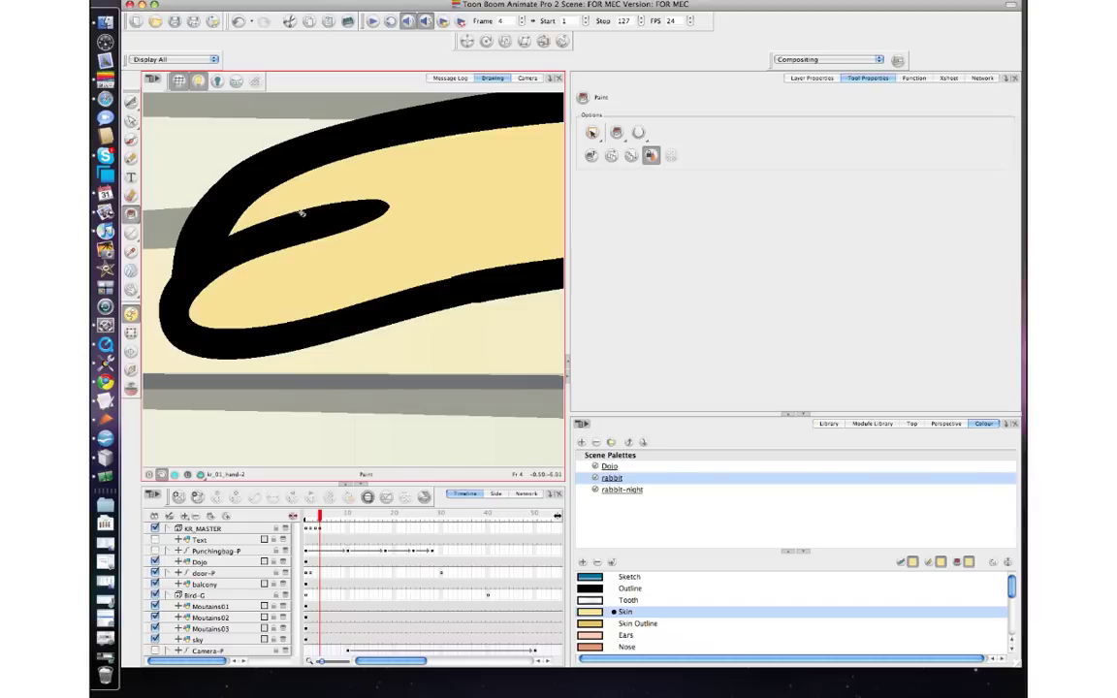
{"action": "left_click", "coordinate": [131, 120]}
{"action": "left_click", "coordinate": [179, 122]}
{"action": "left_click", "coordinate": [385, 212]}
{"action": "left_click", "coordinate": [391, 211]}
{"action": "key", "text": "Delete"}
{"action": "key", "text": "Delete"}
Reshape the finger crease's contour so that its end tapers to a sharp point and closes the gap in the skin.
{"action": "left_click", "coordinate": [386, 203]}
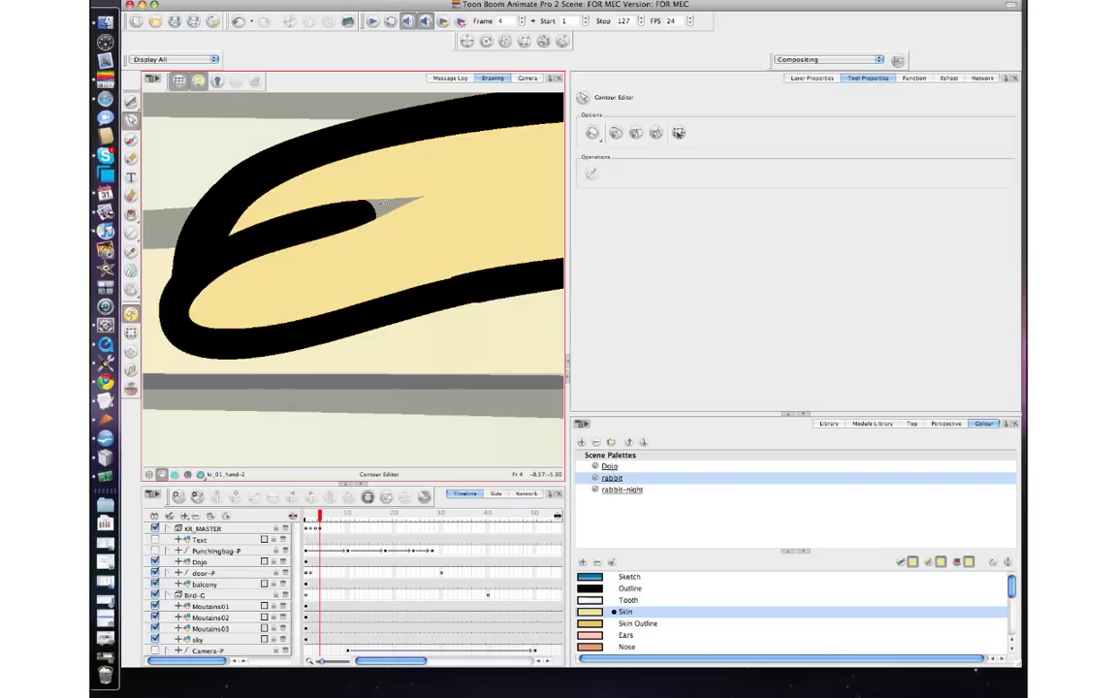
{"action": "left_click", "coordinate": [372, 211]}
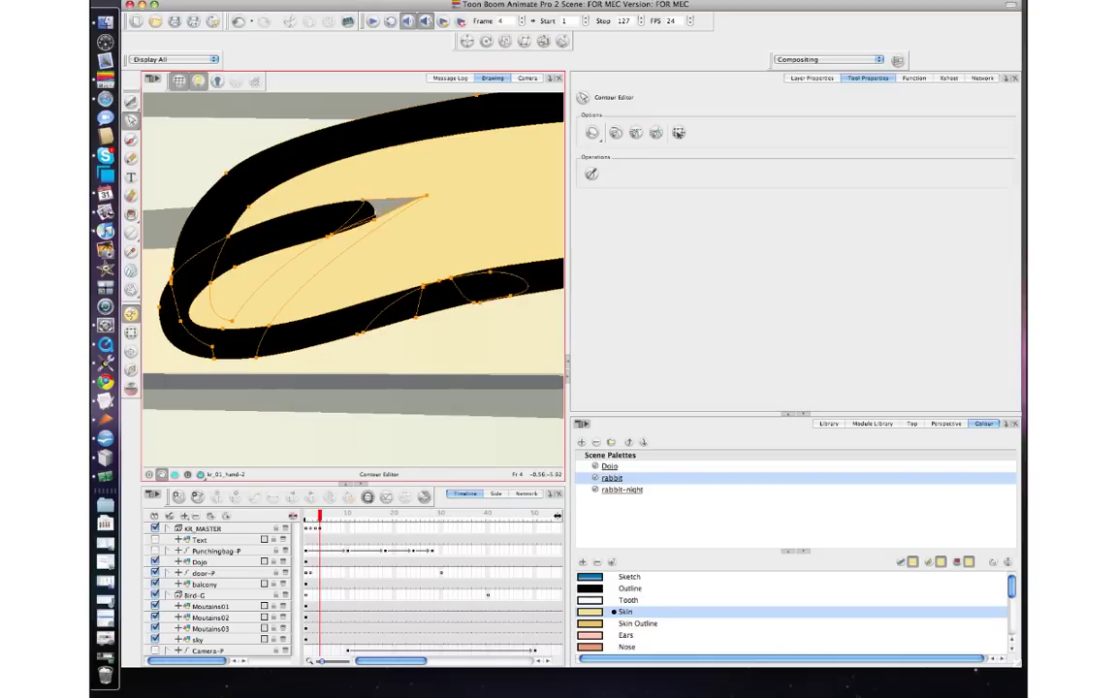
{"action": "left_click_drag", "start_coordinate": [427, 197], "coordinate": [431, 198]}
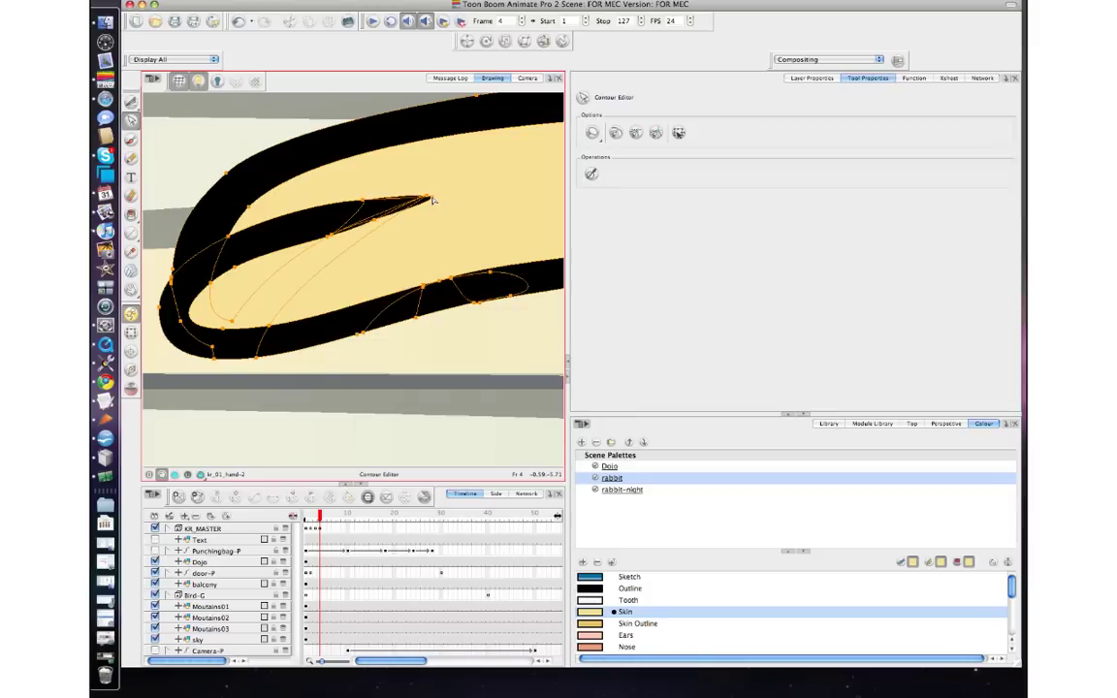
Return to the Camera view, select the far arm's parent peg from its forearm, and rotate the whole arm slightly downward on frame 4.
{"action": "left_click", "coordinate": [527, 77]}
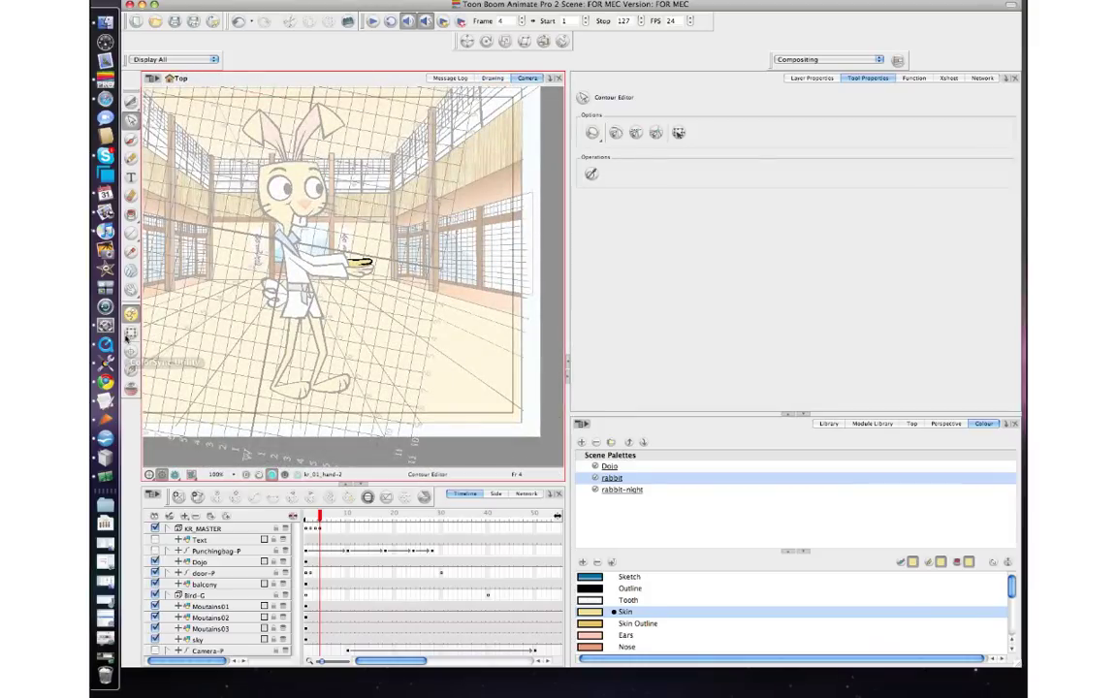
{"action": "left_click", "coordinate": [131, 332]}
{"action": "key", "text": "2"}
{"action": "key", "text": "2"}
{"action": "scroll", "coordinate": [334, 321], "scroll_direction": "up", "scroll_amount": 5}
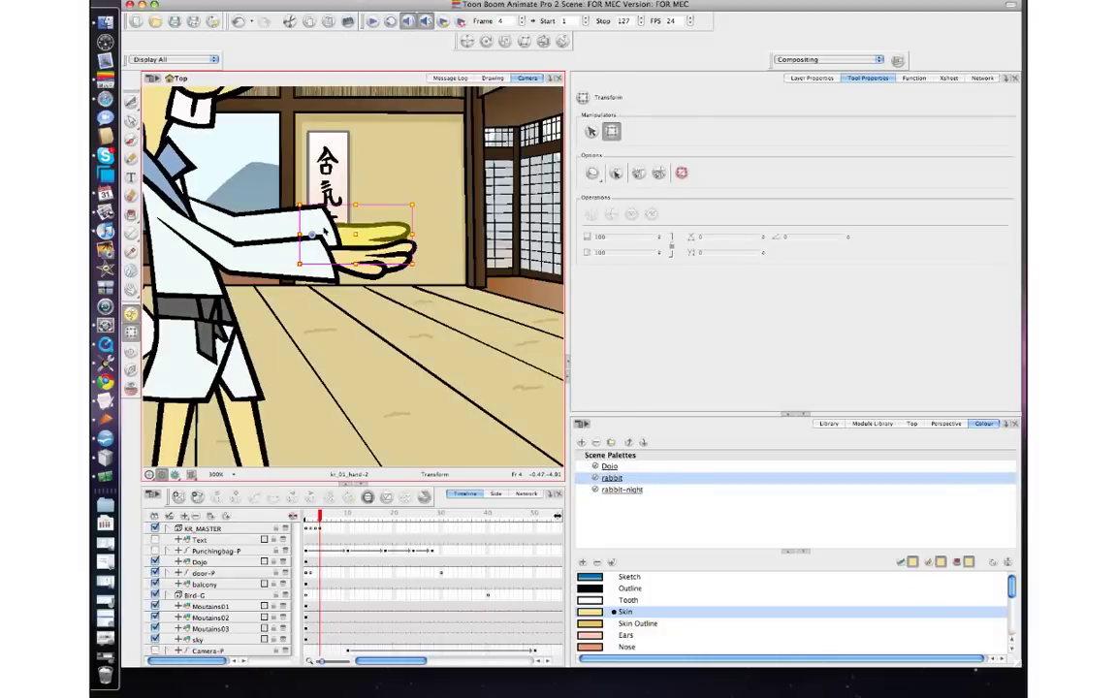
{"action": "left_click", "coordinate": [318, 226]}
{"action": "key", "text": "b"}
{"action": "key", "text": "b"}
{"action": "key", "text": "b"}
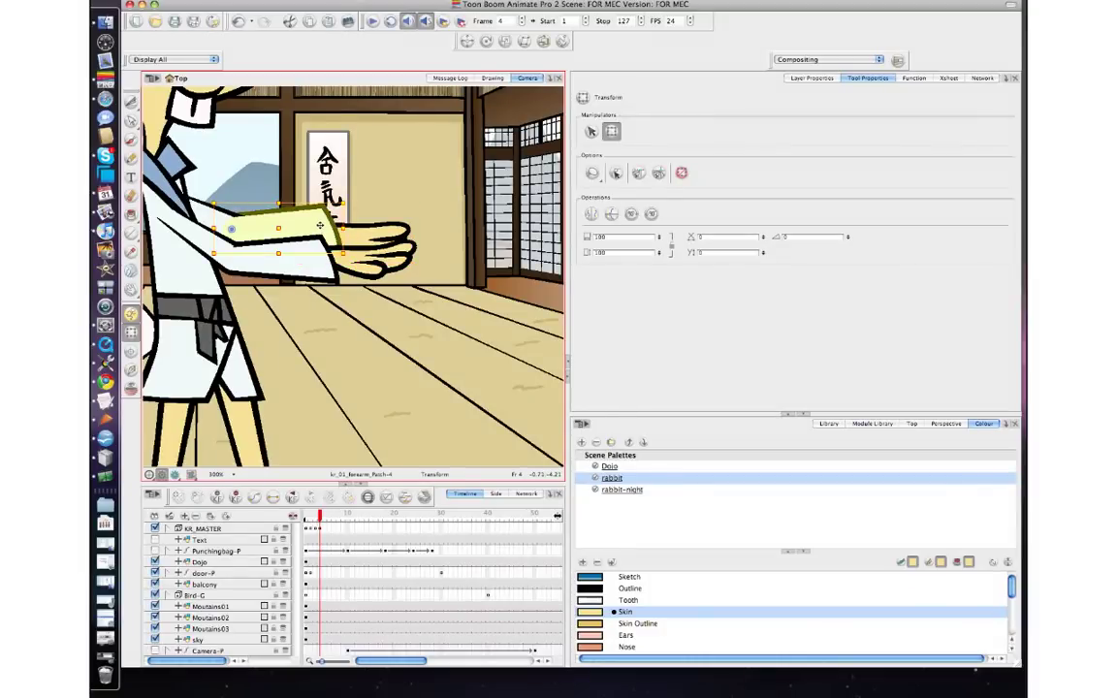
{"action": "left_click_drag", "start_coordinate": [328, 221], "coordinate": [329, 232]}
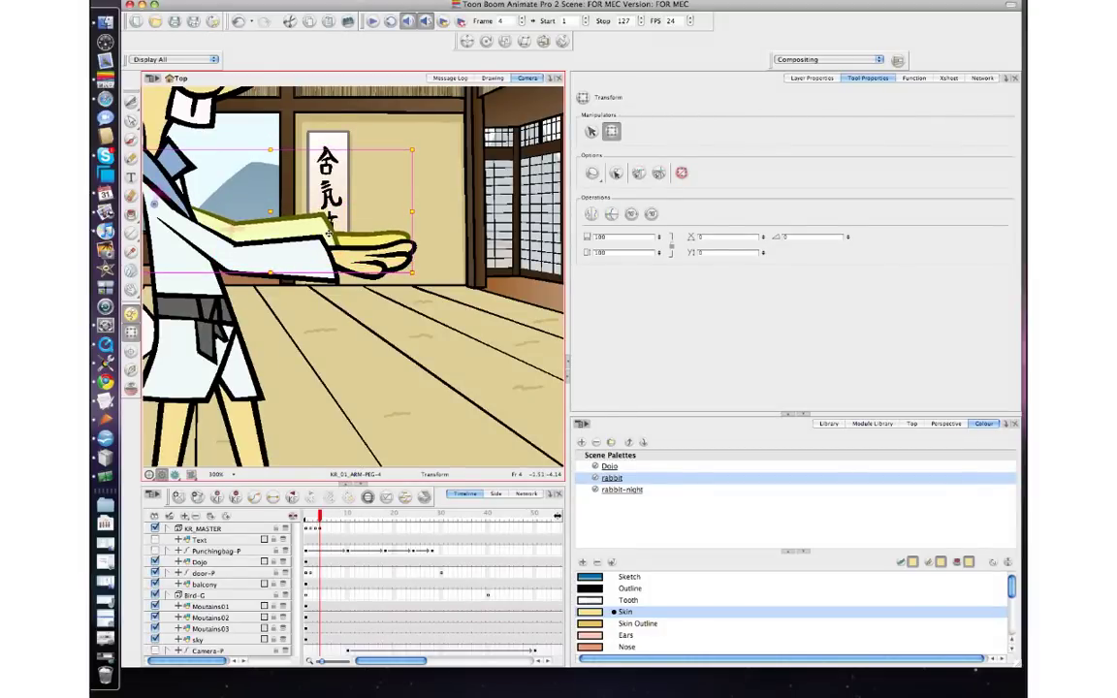
Flip repeatedly between frame 4 and the preceding frames to examine the arm motion, ending on frame 3.
{"action": "scroll", "coordinate": [329, 233], "scroll_direction": "down", "scroll_amount": 5}
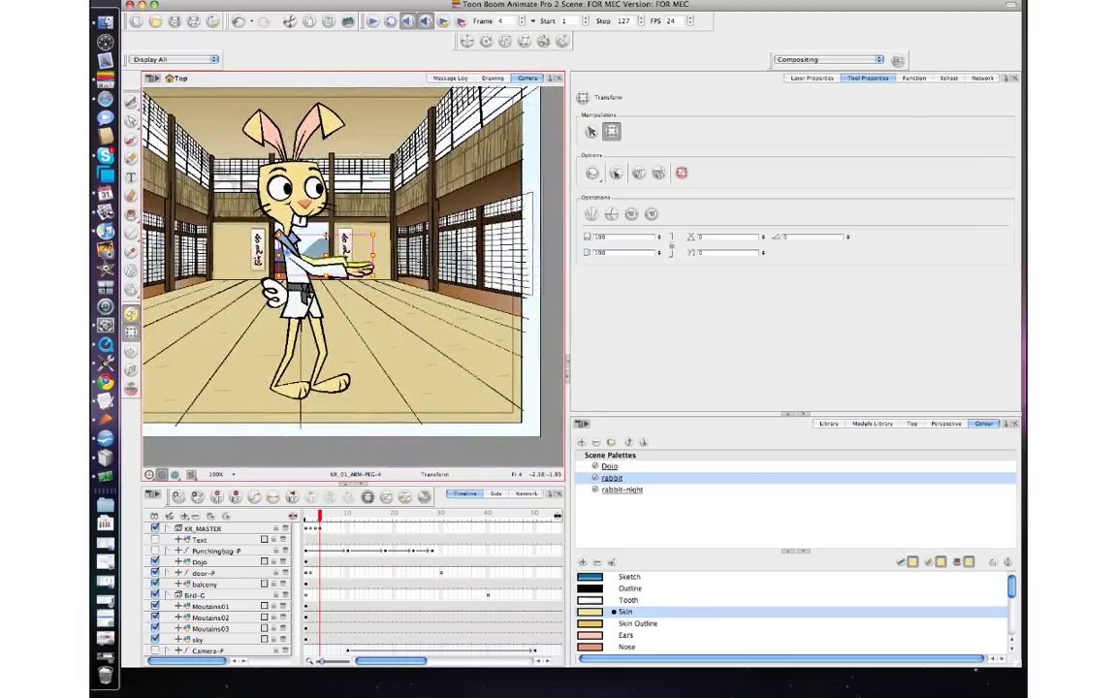
{"action": "key", "text": "comma"}
{"action": "key", "text": "comma"}
{"action": "key", "text": "comma"}
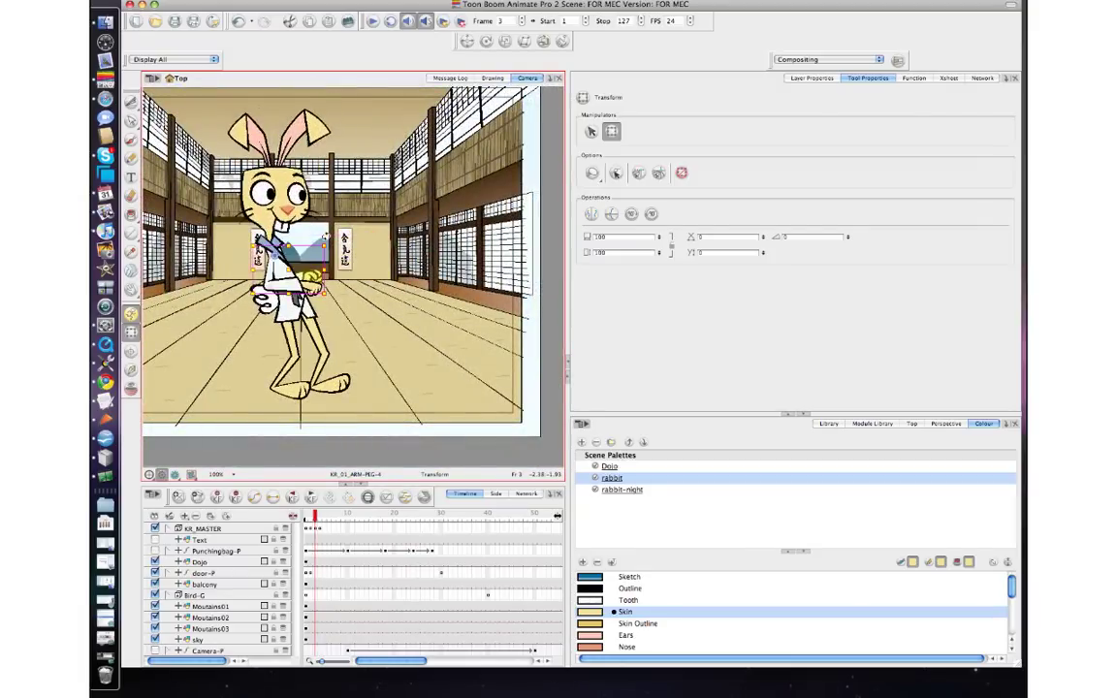
{"action": "key", "text": "period"}
{"action": "key", "text": "period"}
{"action": "key", "text": "period"}
{"action": "key", "text": "comma"}
{"action": "key", "text": "comma"}
{"action": "key", "text": "period"}
{"action": "key", "text": "period"}
{"action": "key", "text": "comma"}
{"action": "key", "text": "comma"}
{"action": "key", "text": "period"}
Rotate the far lower arm peg slightly downward on frame 3 and compare the pose against frame 4.
{"action": "left_click", "coordinate": [313, 278]}
{"action": "key", "text": "b"}
{"action": "left_click_drag", "start_coordinate": [331, 267], "coordinate": [331, 275]}
{"action": "key", "text": "period"}
{"action": "key", "text": "comma"}
{"action": "key", "text": "period"}
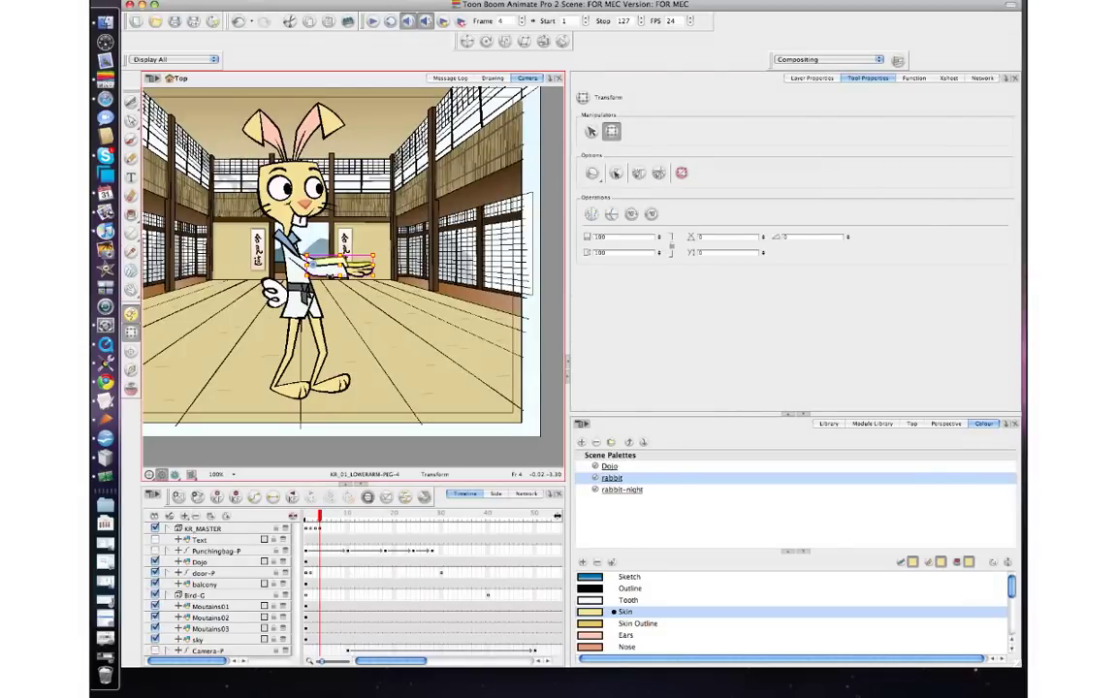
{"action": "key", "text": "comma"}
{"action": "key", "text": "period"}
Tilt the rabbit's head and neck forward on frame 4 using their pegs, and compare with the previous frame.
{"action": "left_click", "coordinate": [311, 185]}
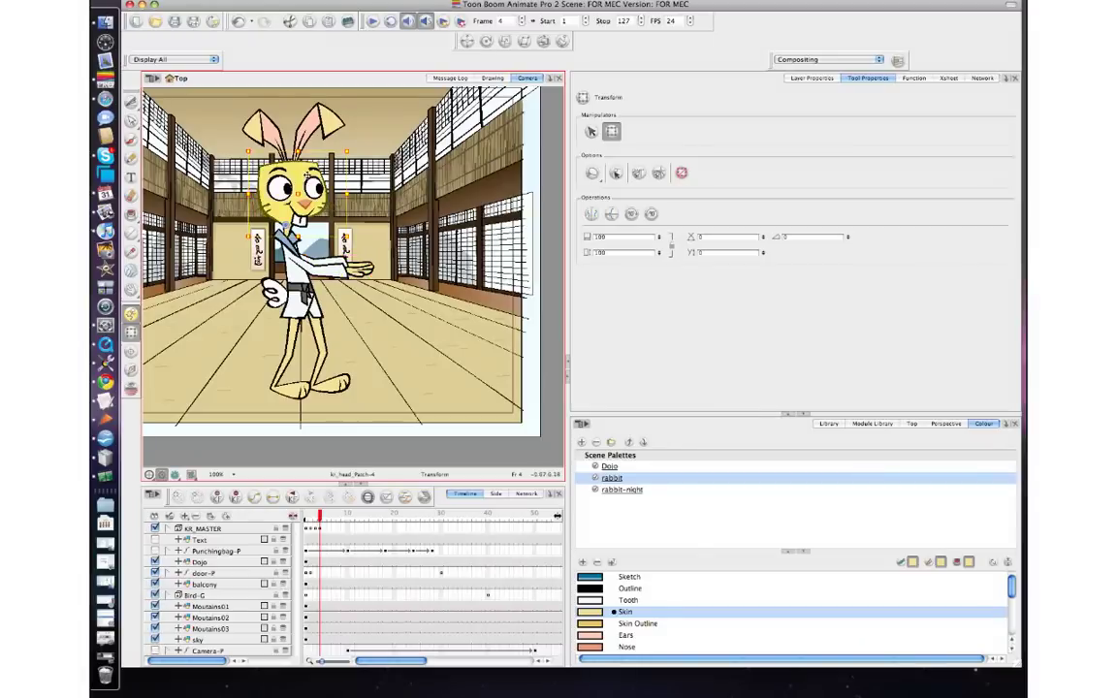
{"action": "key", "text": "b"}
{"action": "left_click_drag", "start_coordinate": [357, 99], "coordinate": [336, 178]}
{"action": "key", "text": "b"}
{"action": "left_click_drag", "start_coordinate": [370, 243], "coordinate": [376, 251]}
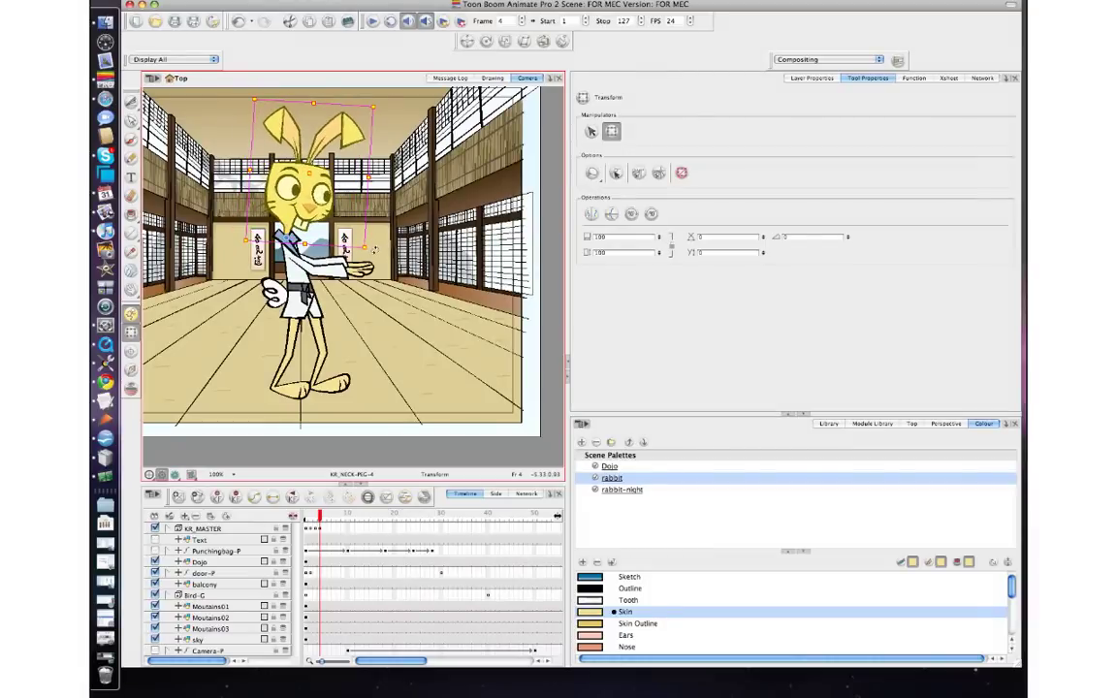
{"action": "key", "text": "comma"}
{"action": "key", "text": "period"}
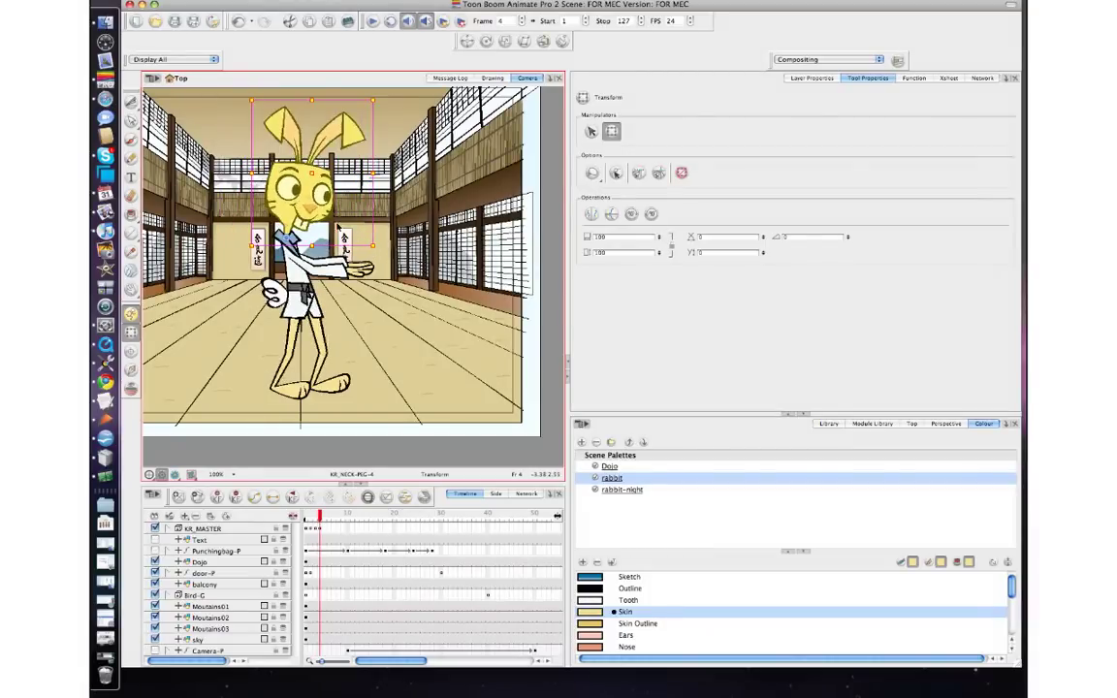
Select the facial features peg and rotate the face slightly upward within the head on frame 4, checking against the previous frame.
{"action": "left_click", "coordinate": [349, 213]}
{"action": "left_click", "coordinate": [297, 192]}
{"action": "key", "text": "b"}
{"action": "key", "text": "b"}
{"action": "left_click_drag", "start_coordinate": [349, 229], "coordinate": [351, 226]}
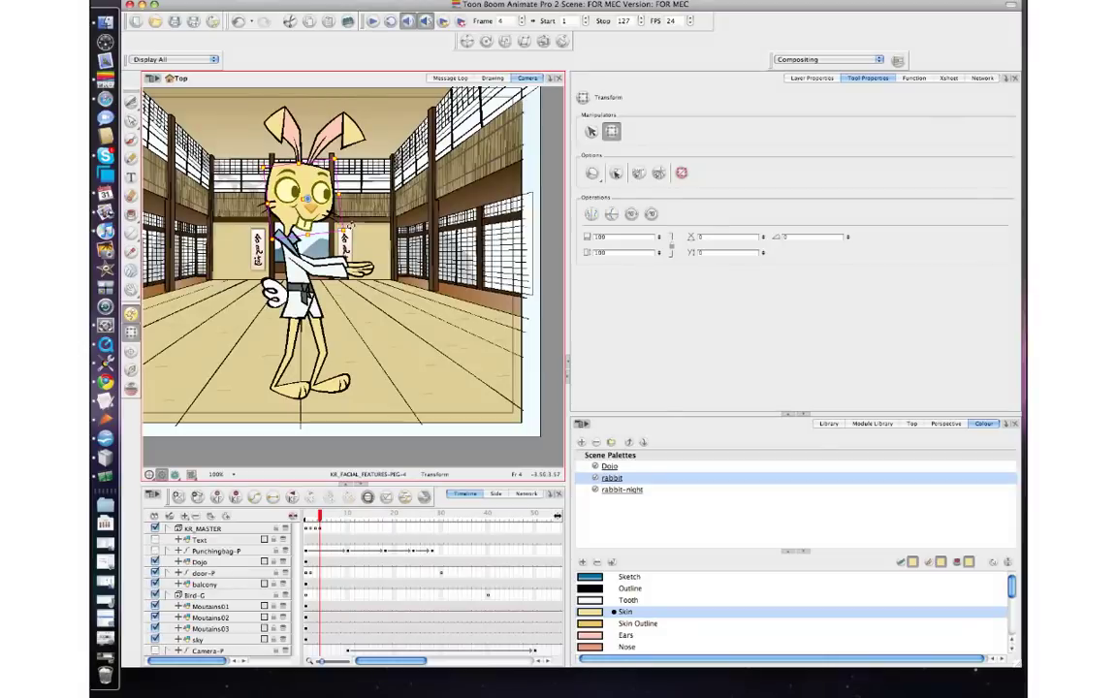
{"action": "key", "text": "comma"}
{"action": "key", "text": "period"}
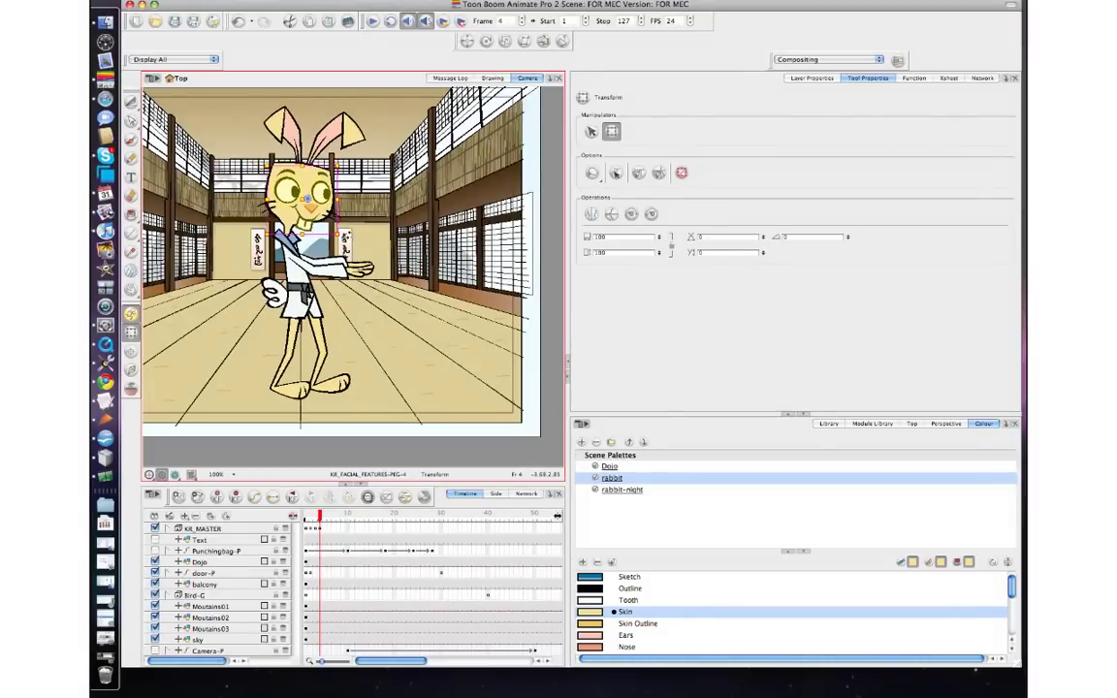
{"action": "left_click_drag", "start_coordinate": [260, 159], "coordinate": [258, 161]}
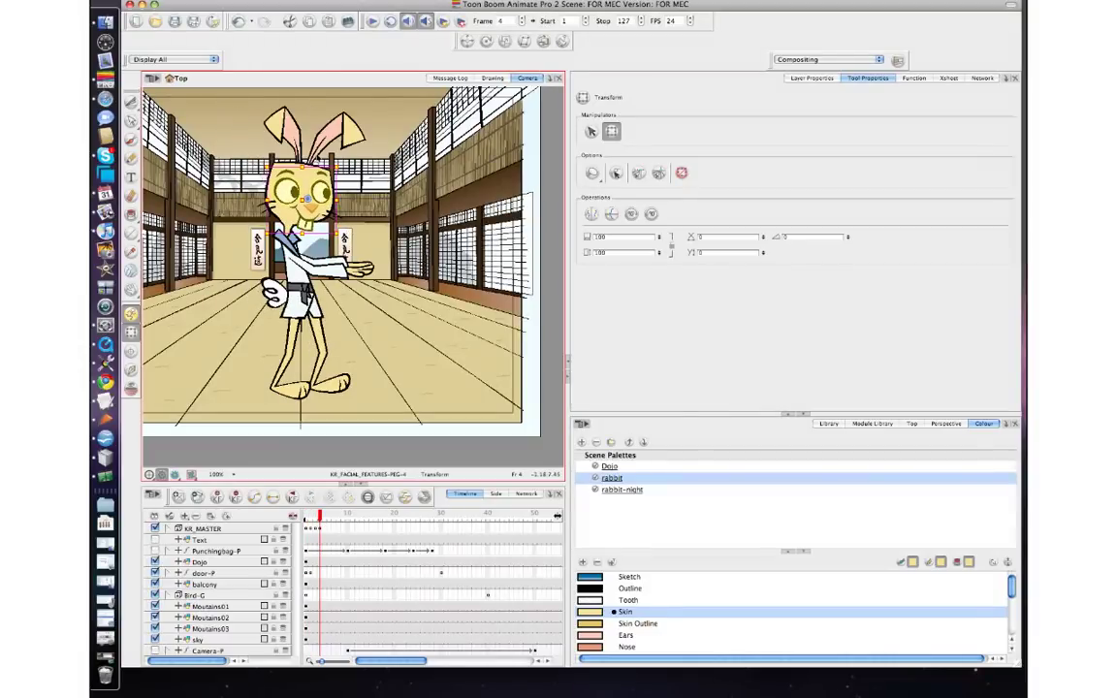
Rotate the rabbit's far ear outward and downward on frame 4, and compare it with the neighbouring frames.
{"action": "left_click", "coordinate": [341, 136]}
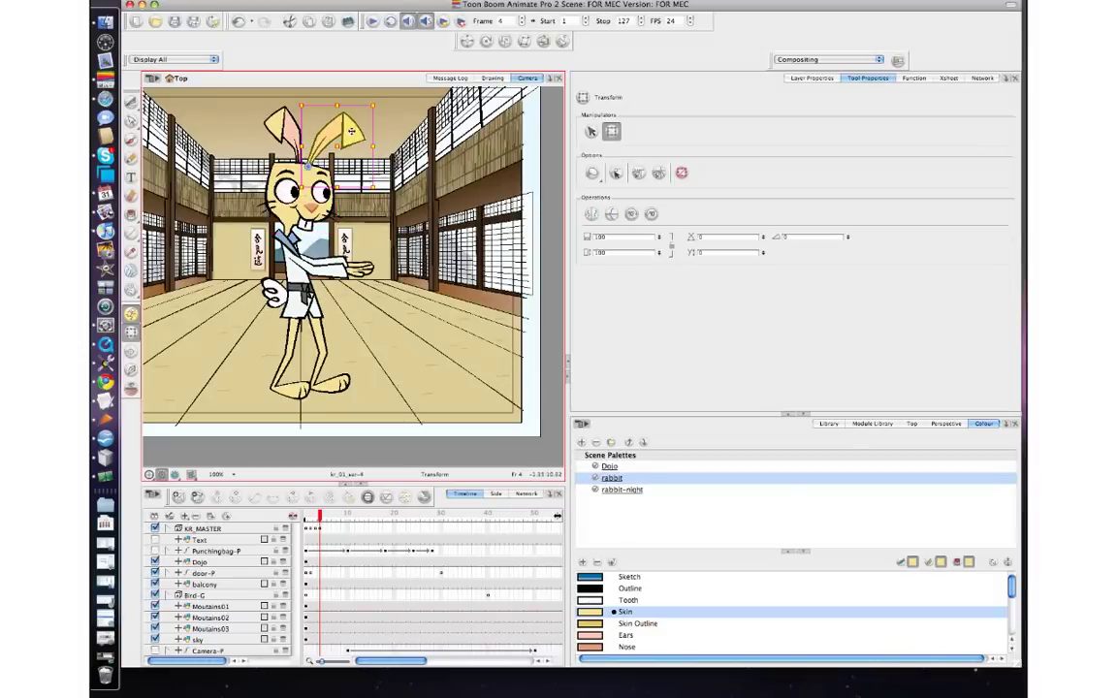
{"action": "left_click_drag", "start_coordinate": [378, 98], "coordinate": [387, 114]}
{"action": "key", "text": "comma"}
{"action": "key", "text": "period"}
{"action": "key", "text": "period"}
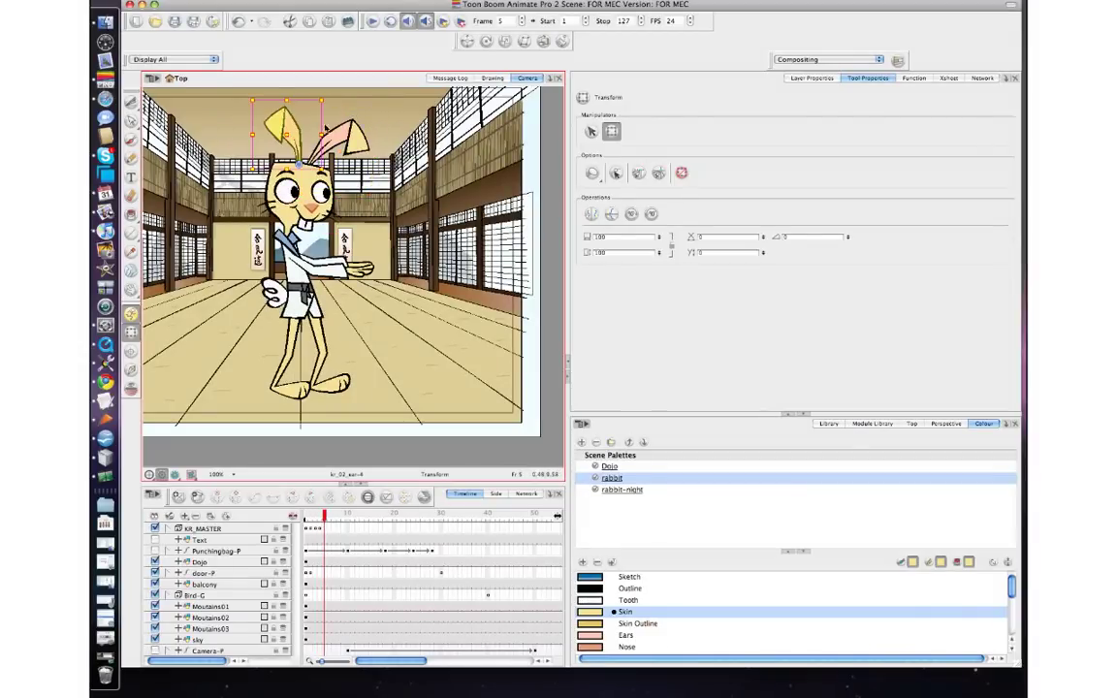
{"action": "key", "text": "comma"}
{"action": "key", "text": "comma"}
{"action": "key", "text": "period"}
{"action": "key", "text": "period"}
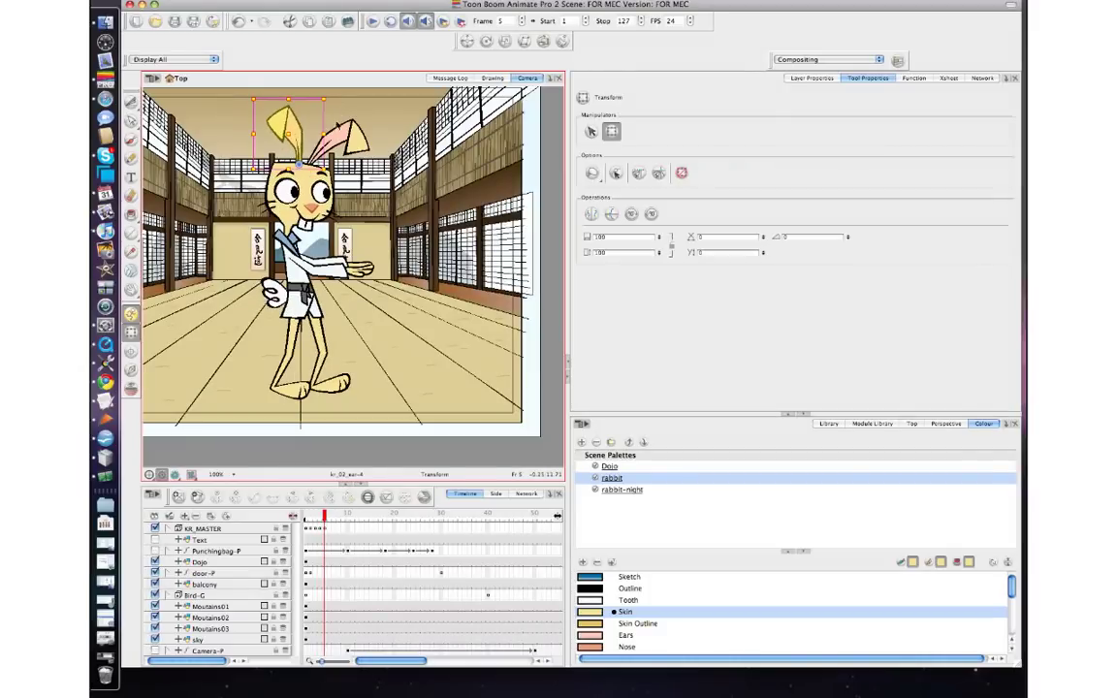
{"action": "key", "text": "comma"}
{"action": "key", "text": "period"}
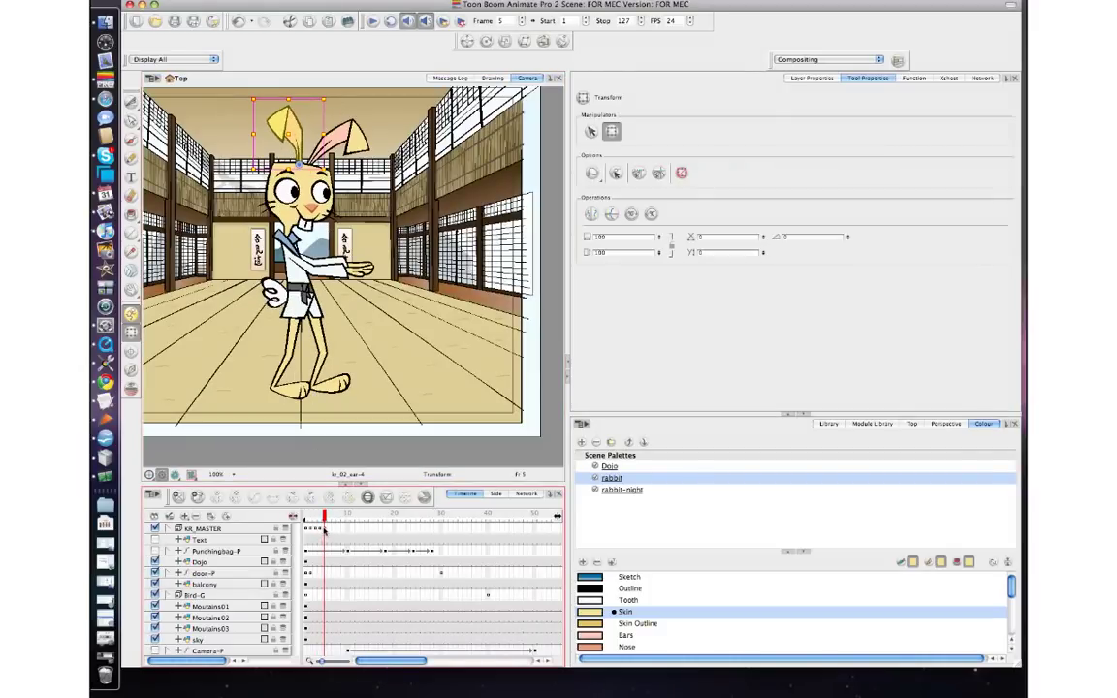
Remove the stray frame 5 keyframe from the KR_MASTER layer, and compare the poses on frames 2 and 3.
{"action": "left_click", "coordinate": [323, 529]}
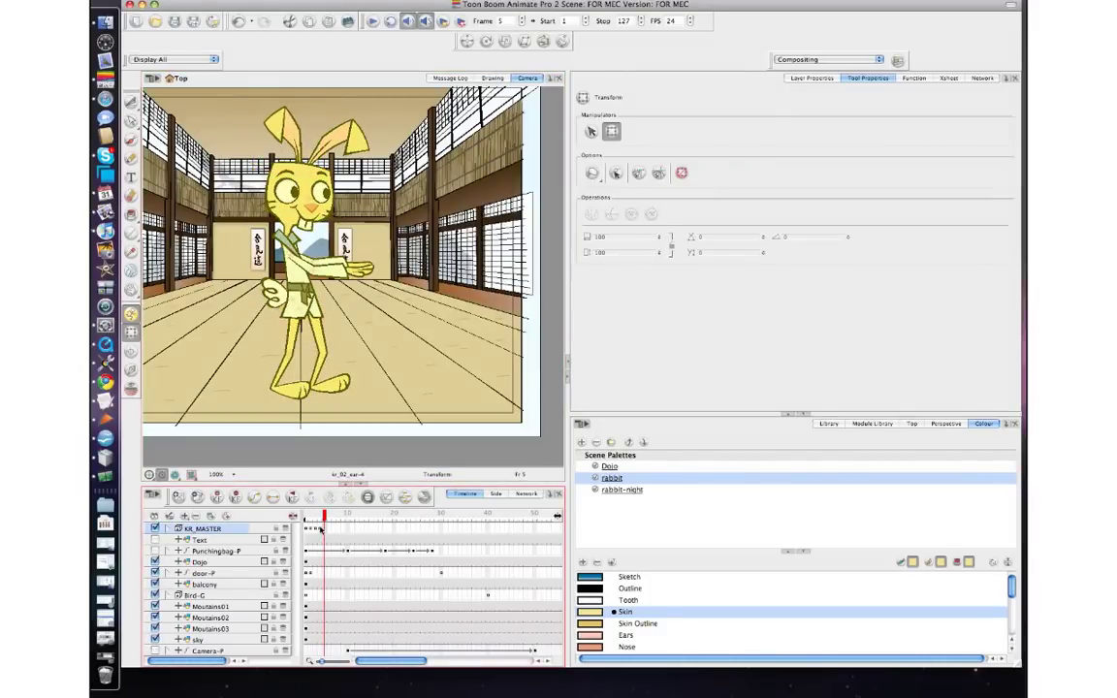
{"action": "left_click", "coordinate": [316, 529]}
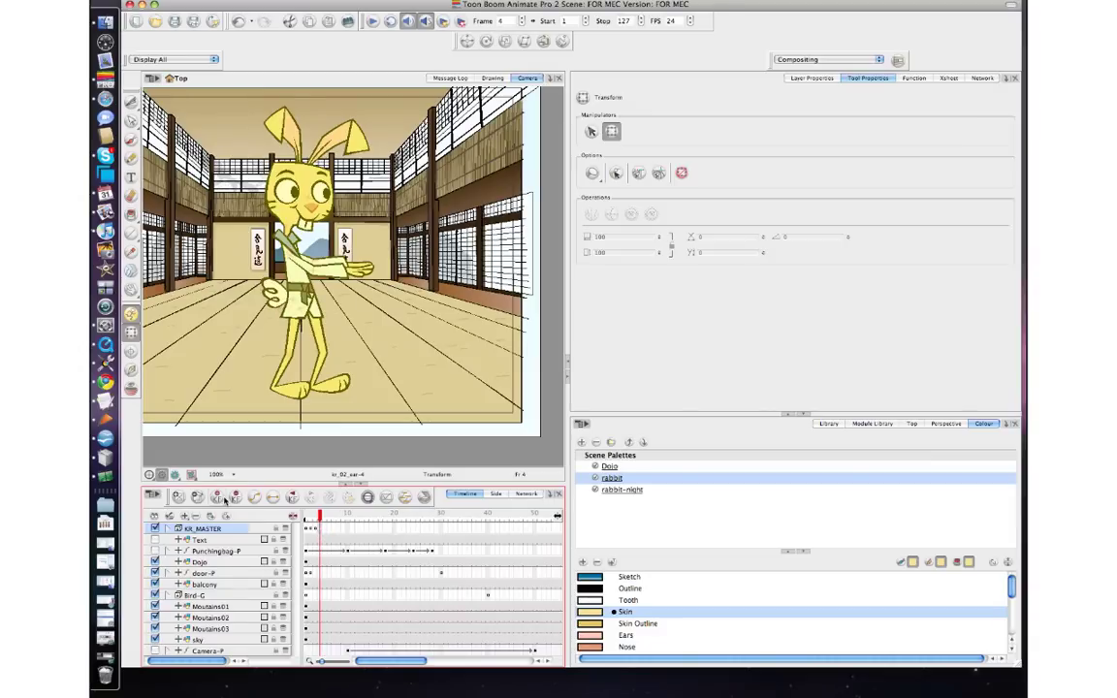
{"action": "left_click", "coordinate": [310, 530]}
{"action": "left_click", "coordinate": [482, 461]}
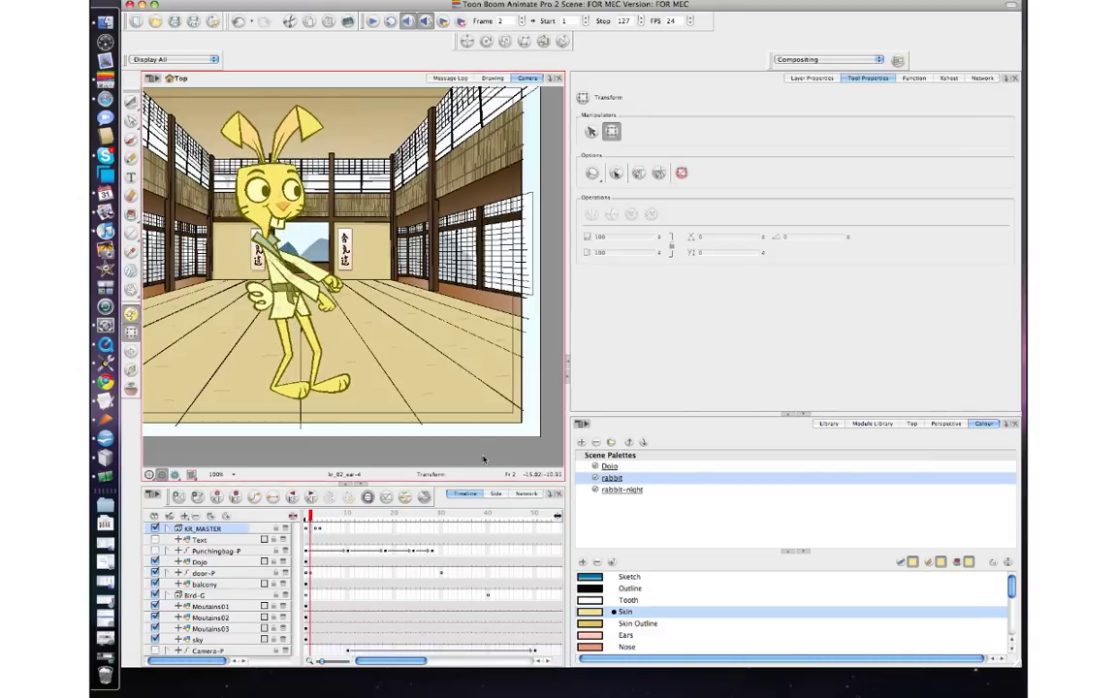
{"action": "key", "text": "Escape"}
{"action": "key", "text": "period"}
{"action": "key", "text": "comma"}
{"action": "key", "text": "period"}
{"action": "key", "text": "comma"}
{"action": "key", "text": "period"}
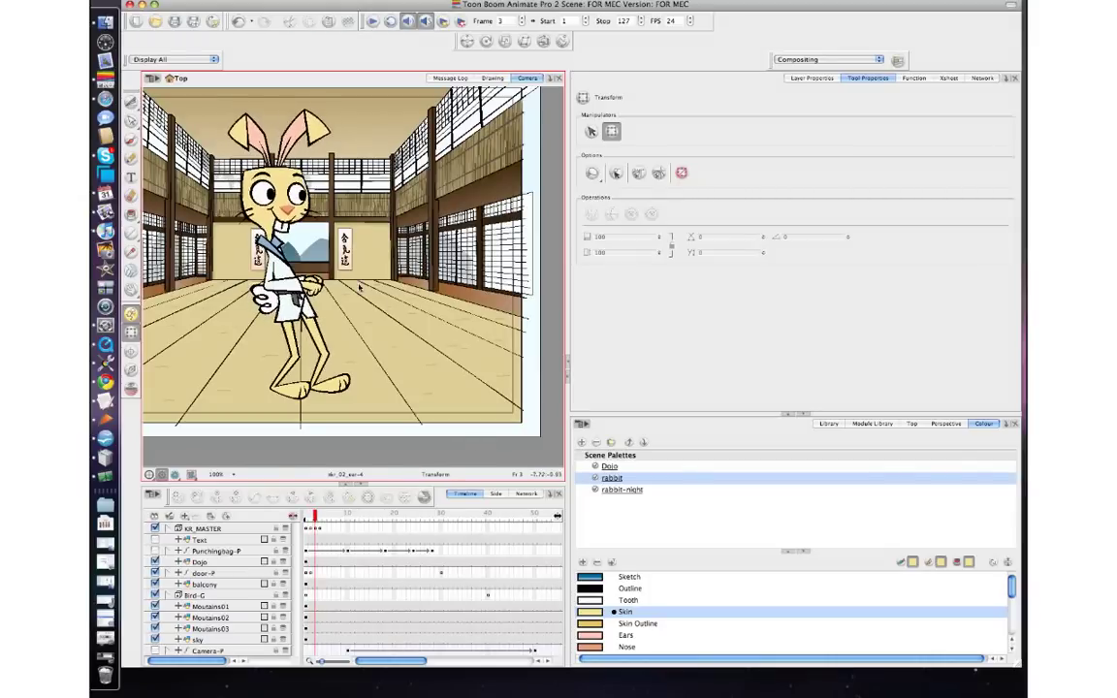
Try substituting a different drawing for the far eye's eyelid on frame 3.
{"action": "left_click", "coordinate": [286, 209]}
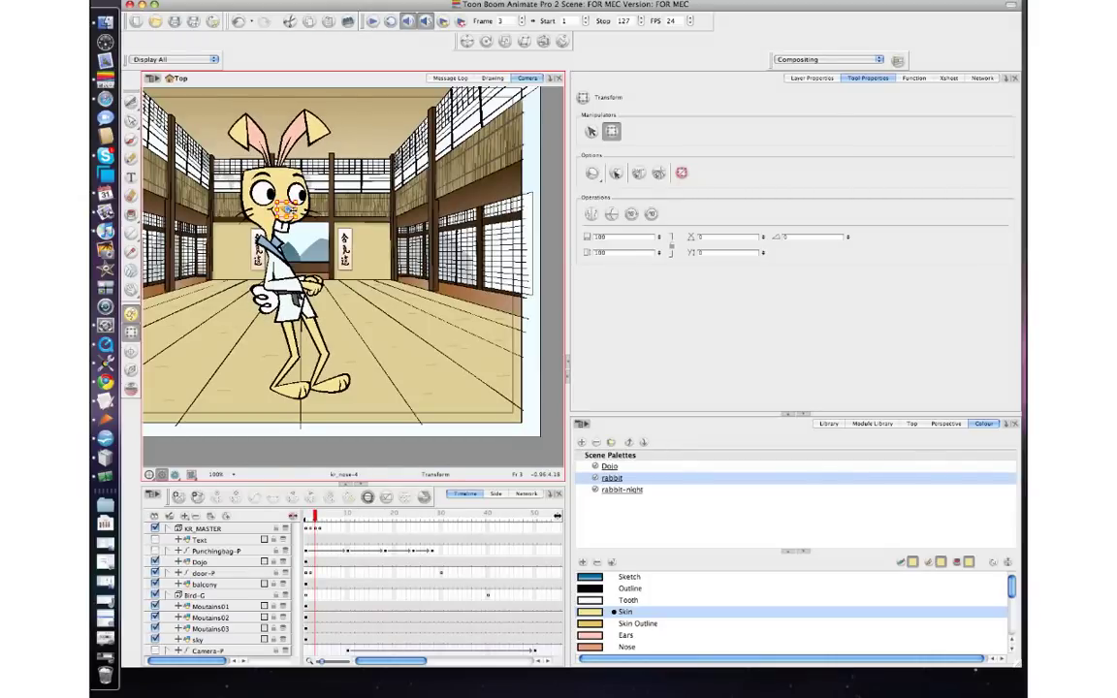
{"action": "left_click", "coordinate": [288, 195]}
{"action": "left_click", "coordinate": [375, 198]}
{"action": "left_click", "coordinate": [297, 194]}
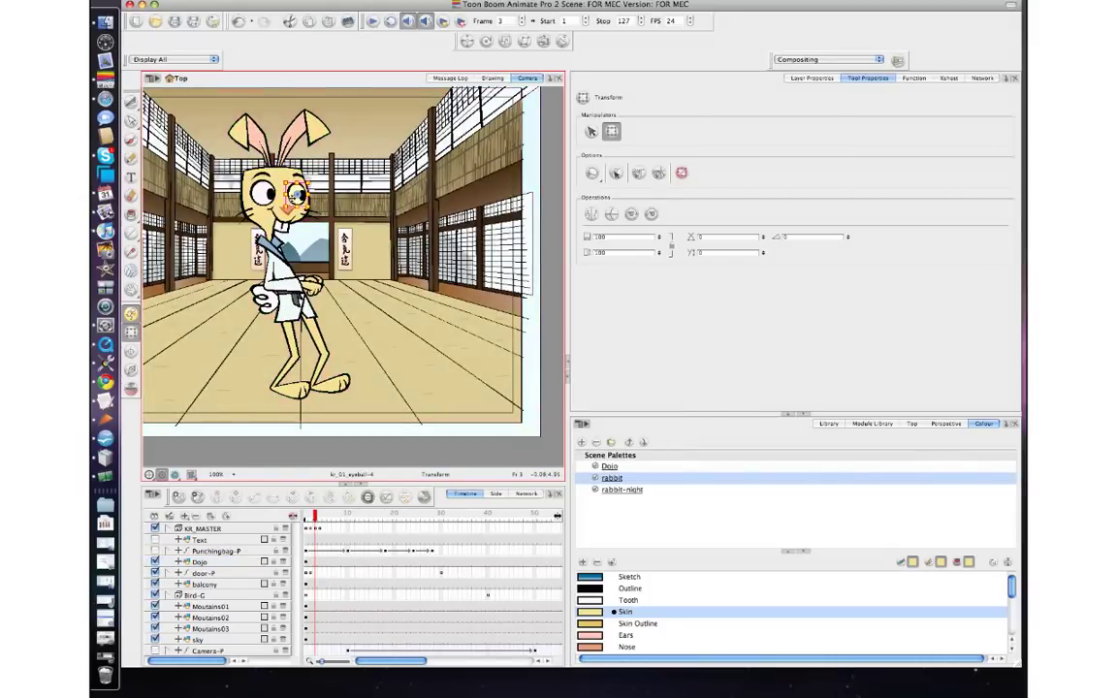
{"action": "key", "text": "2"}
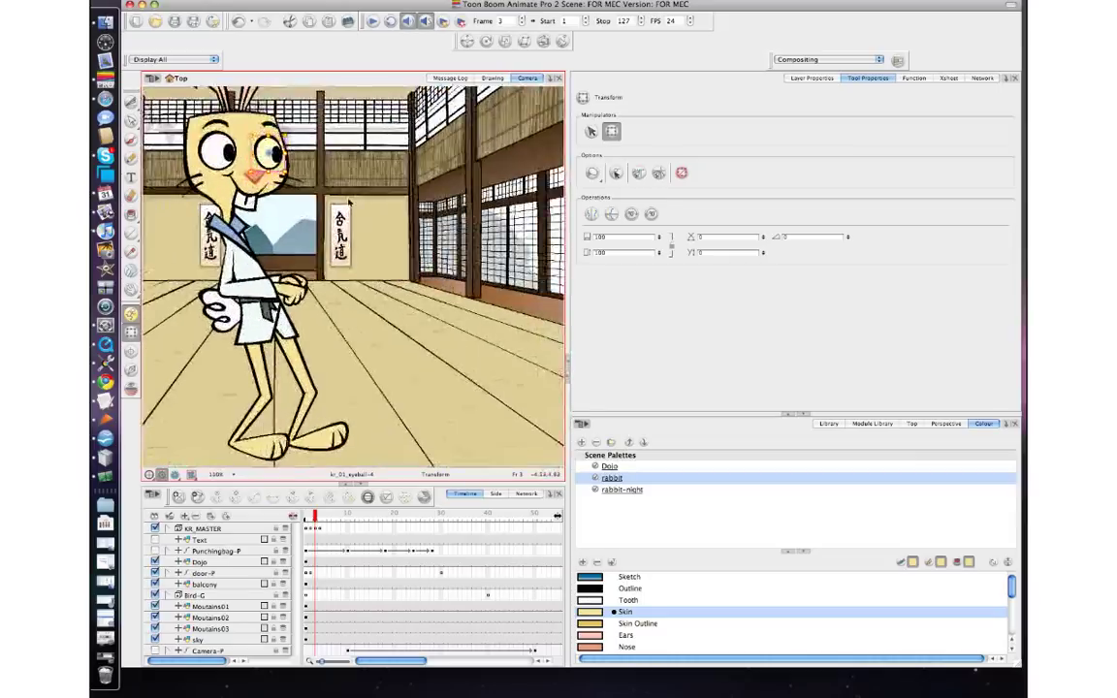
{"action": "key", "text": "2"}
{"action": "left_click_drag", "start_coordinate": [298, 208], "coordinate": [421, 392]}
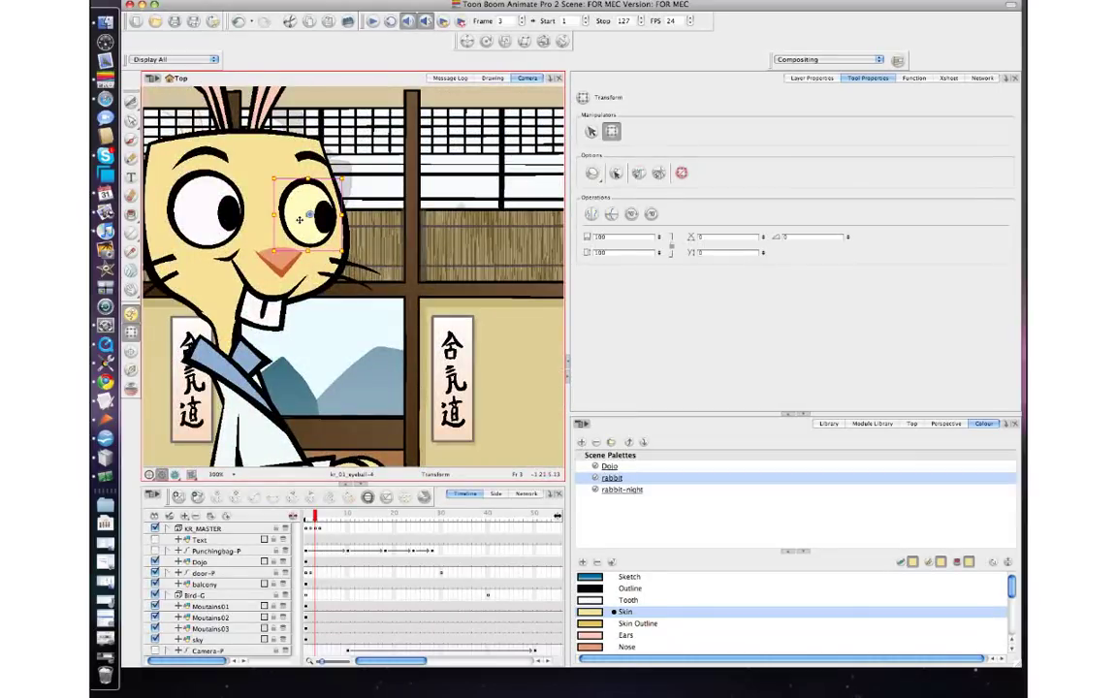
{"action": "left_click", "coordinate": [392, 236]}
{"action": "left_click", "coordinate": [300, 183]}
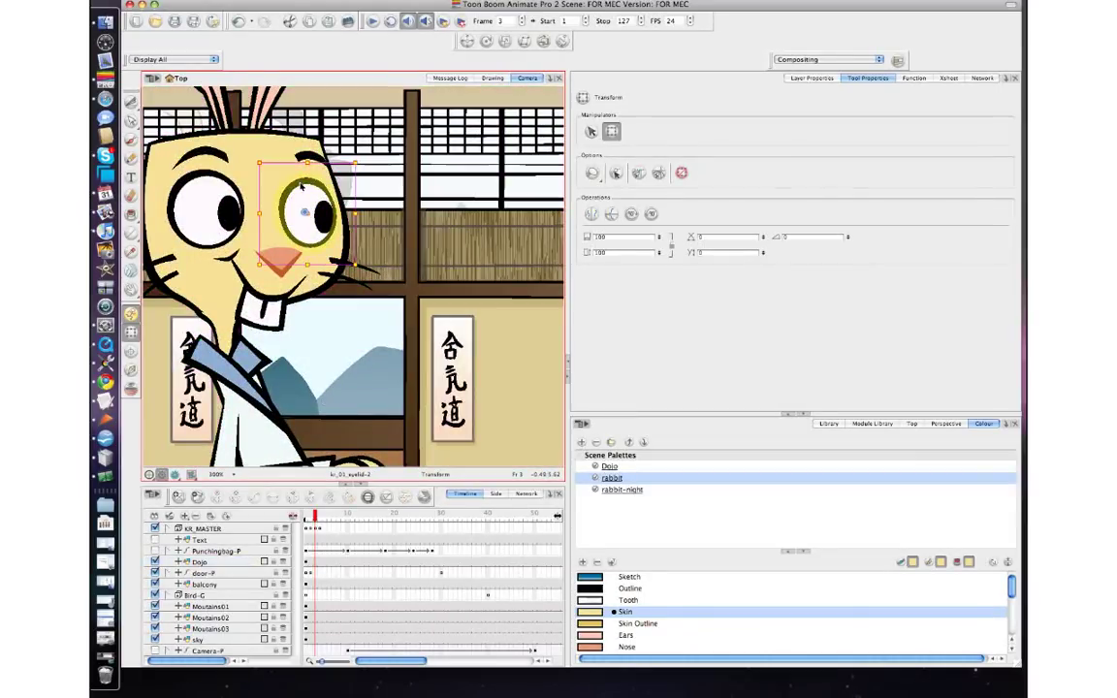
{"action": "key", "text": "]"}
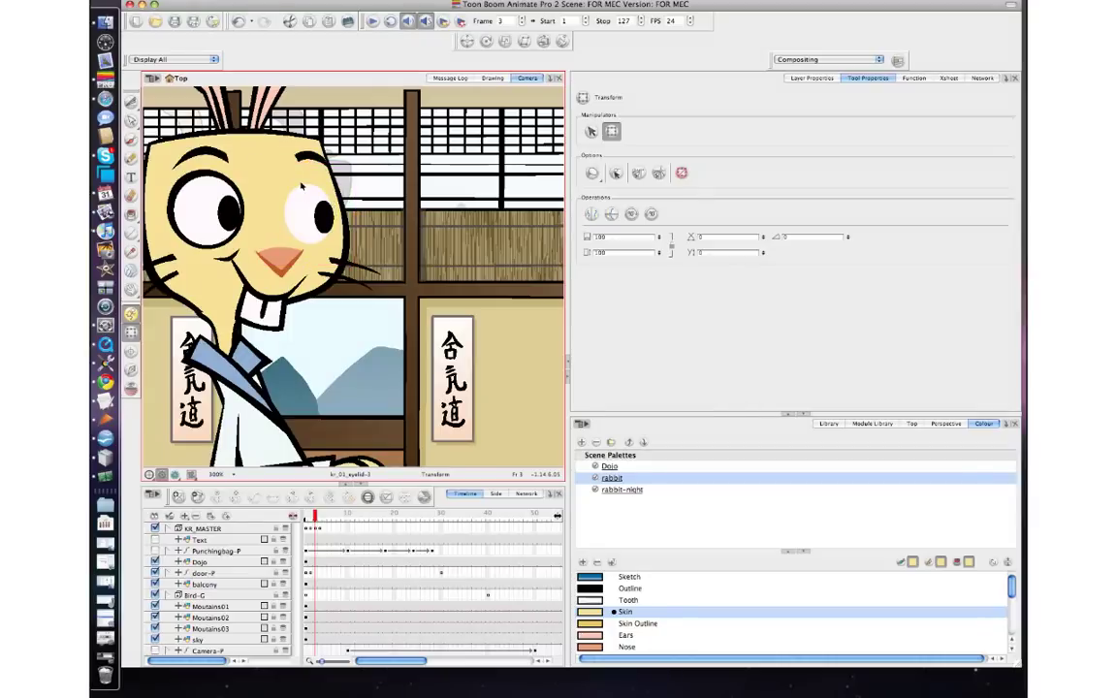
{"action": "left_click", "coordinate": [300, 183]}
{"action": "key", "text": "Escape"}
{"action": "left_click", "coordinate": [326, 250]}
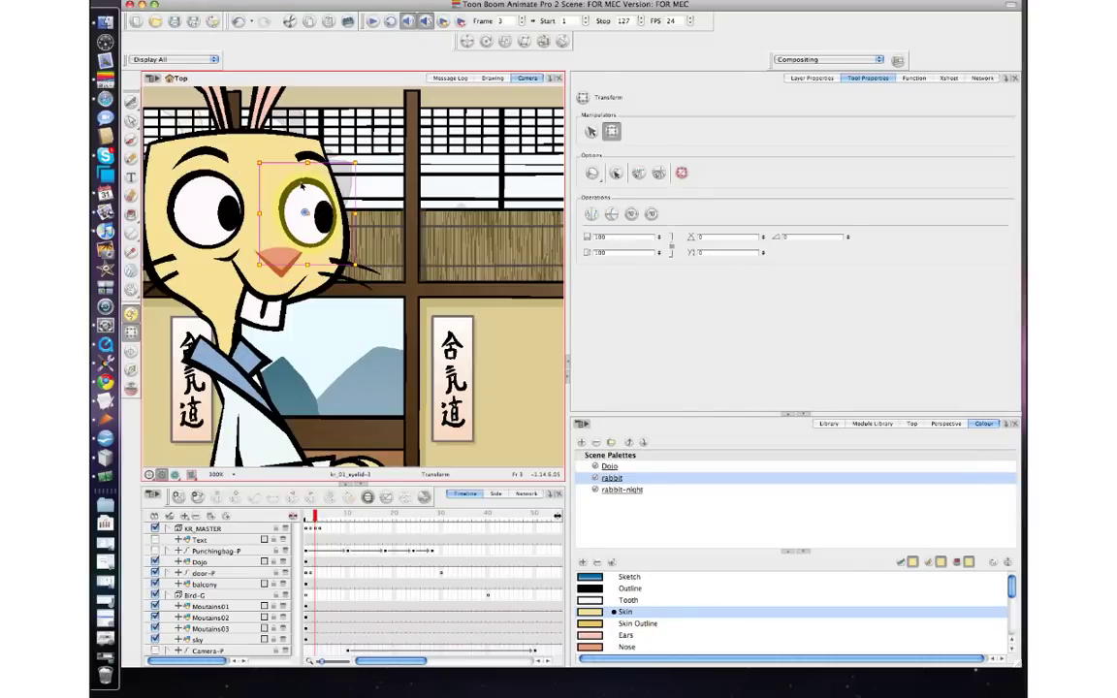
Flip between frames 2, 3 and 4 to examine the motion of the whole upper body.
{"action": "scroll", "coordinate": [398, 287], "scroll_direction": "down", "scroll_amount": 3}
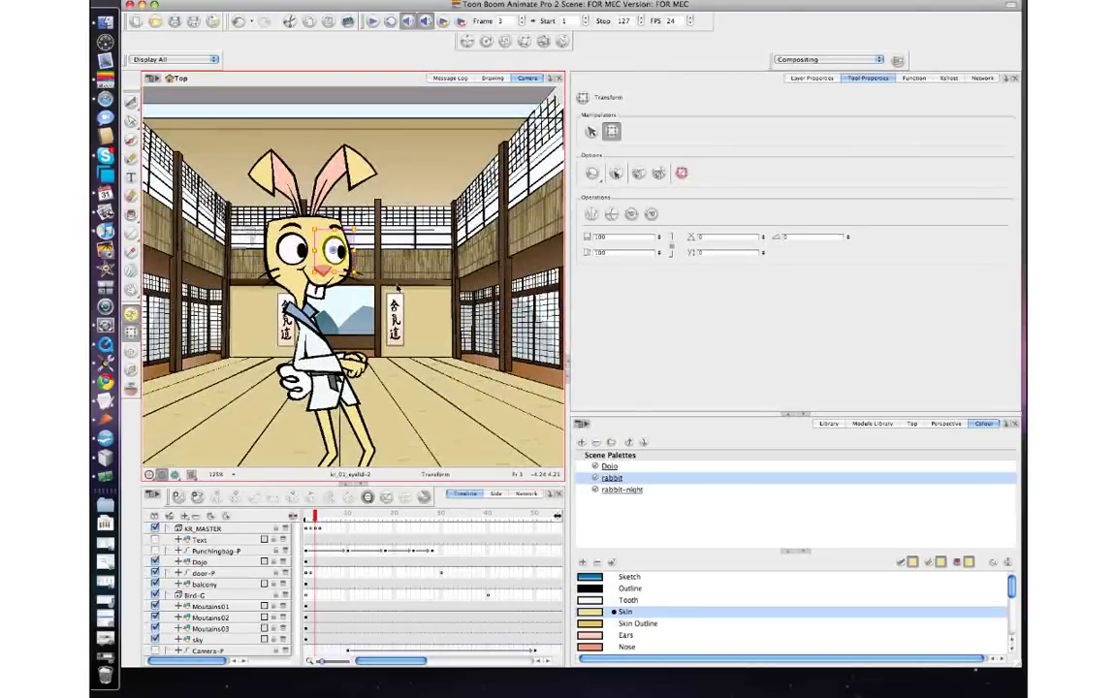
{"action": "key", "text": "comma"}
{"action": "key", "text": "period"}
{"action": "key", "text": "period"}
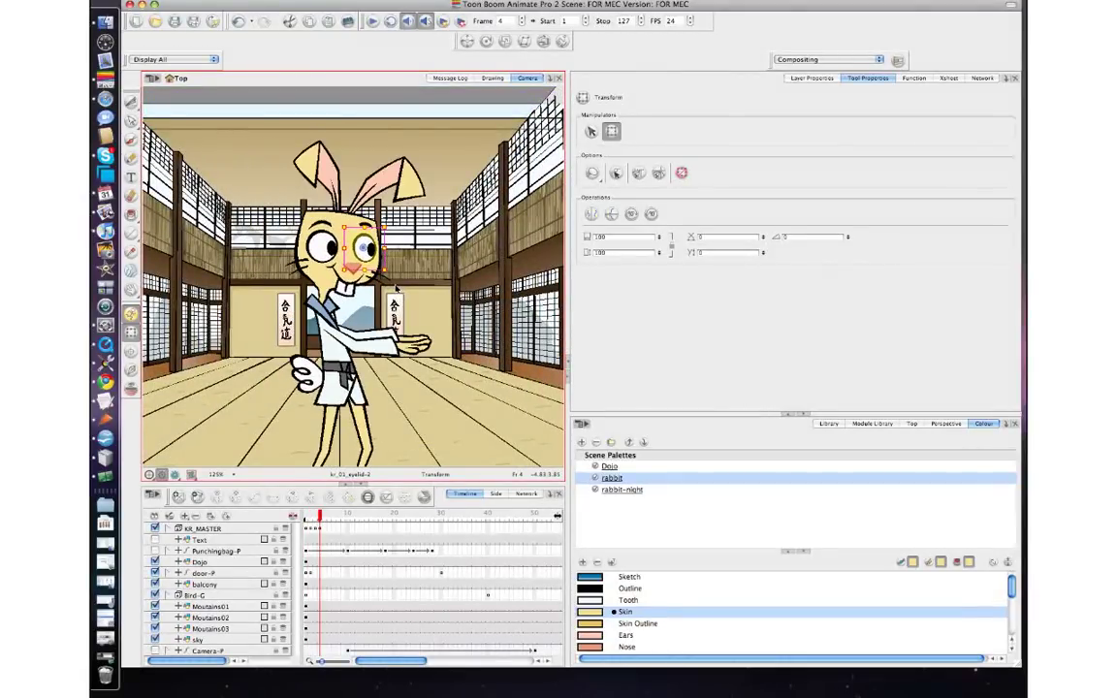
{"action": "key", "text": "comma"}
{"action": "key", "text": "comma"}
{"action": "key", "text": "period"}
{"action": "key", "text": "period"}
Try a raised near arm on frame 4 by rotating its lower arm and whole arm pegs, and undo the rotations.
{"action": "key", "text": "b"}
{"action": "left_click", "coordinate": [393, 340]}
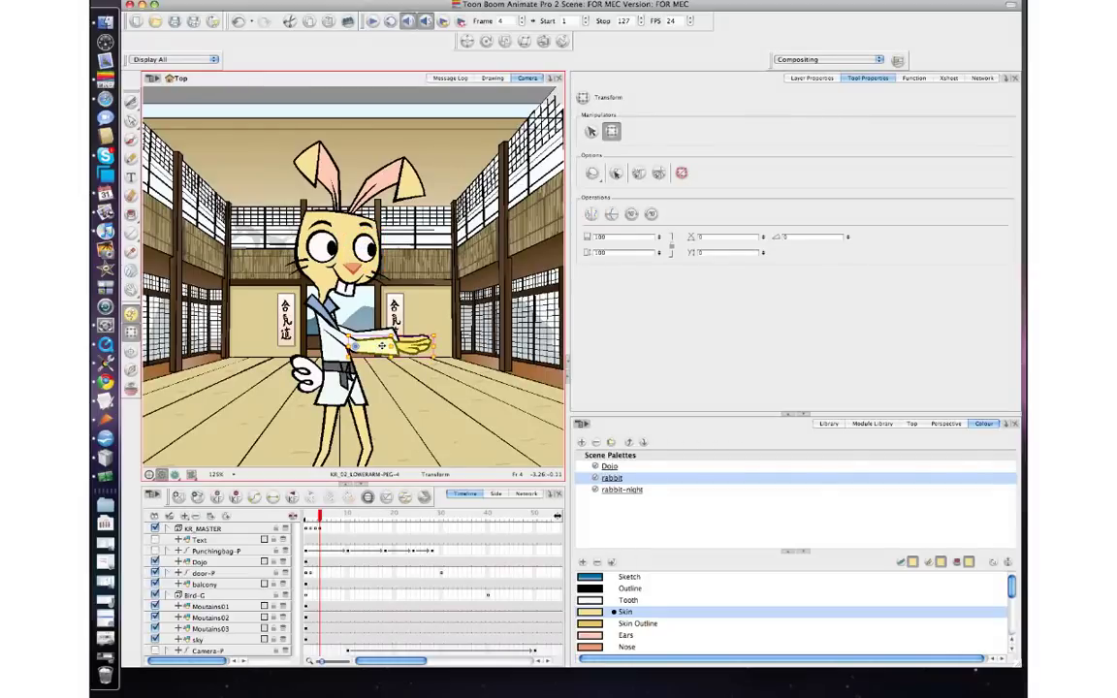
{"action": "left_click_drag", "start_coordinate": [436, 357], "coordinate": [463, 273]}
{"action": "left_click", "coordinate": [463, 294]}
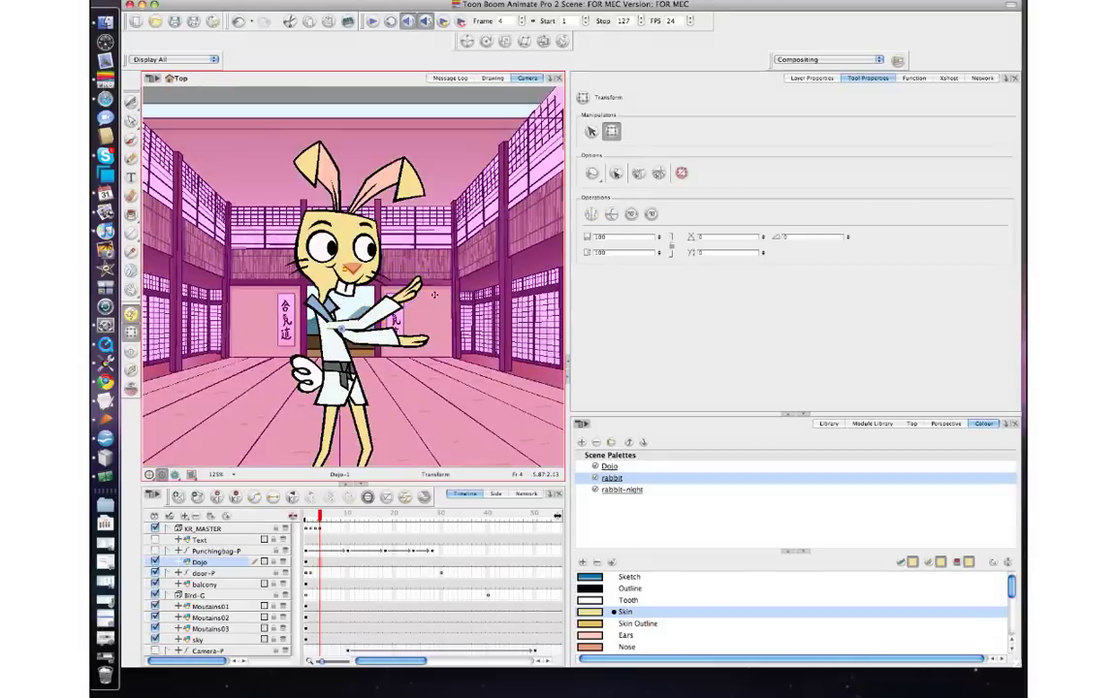
{"action": "left_click", "coordinate": [406, 293]}
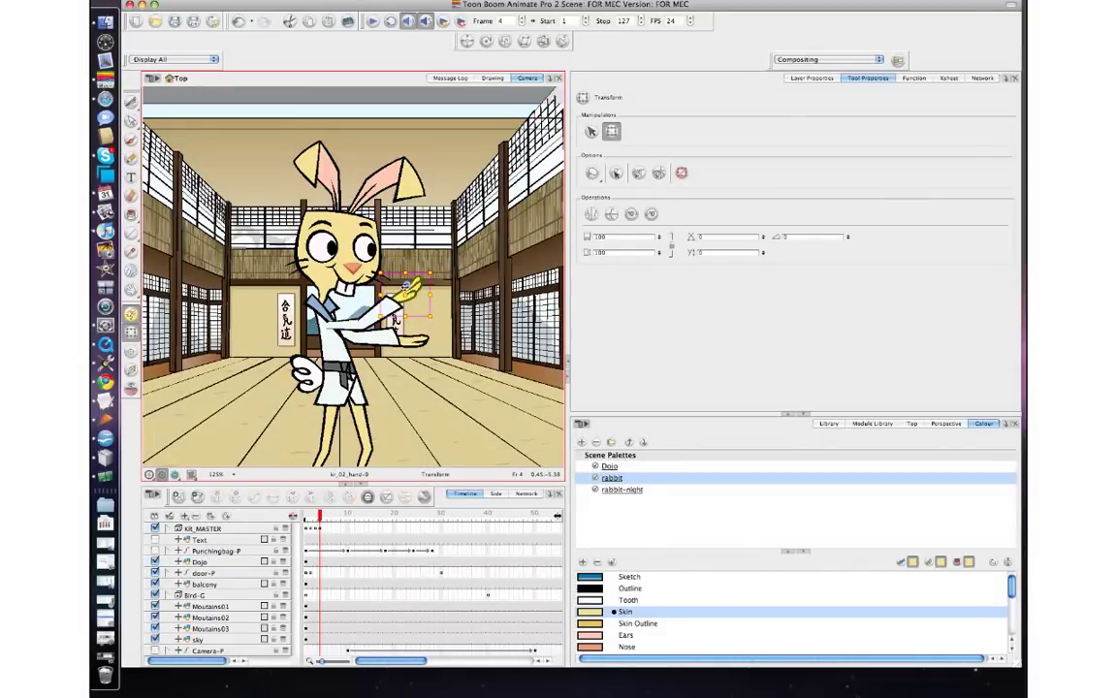
{"action": "mouse_move", "coordinate": [407, 288]}
{"action": "left_mouse_down"}
{"action": "mouse_move", "coordinate": [391, 299]}
{"action": "mouse_move", "coordinate": [437, 325]}
{"action": "mouse_move", "coordinate": [437, 355]}
{"action": "left_mouse_up"}
{"action": "key", "text": "b"}
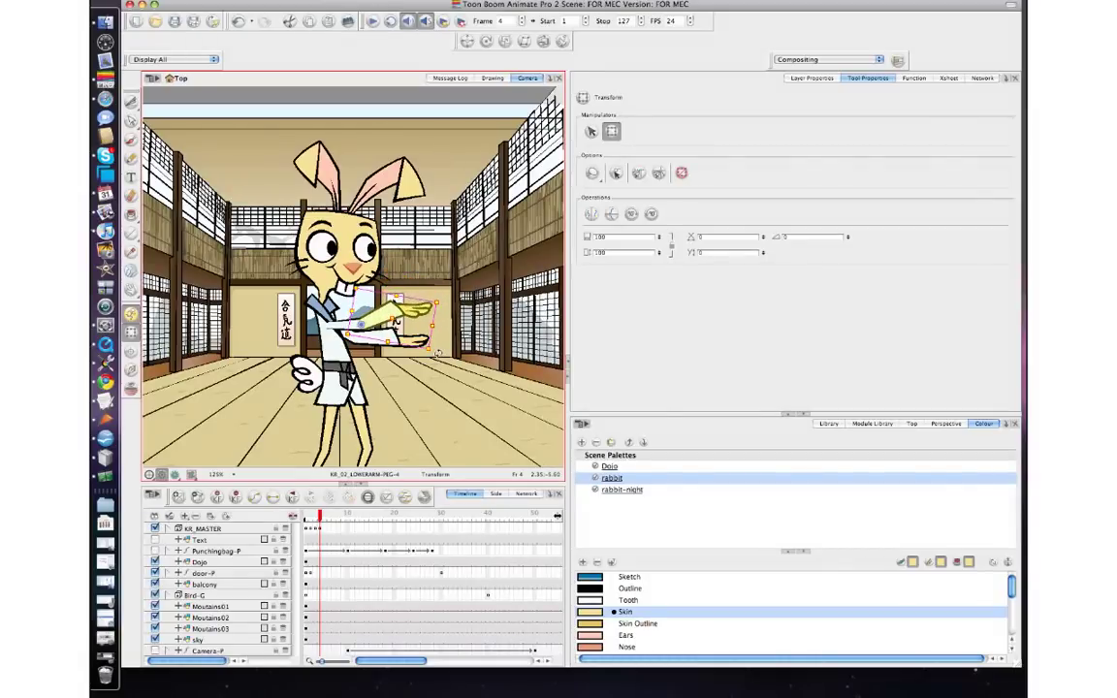
{"action": "key", "text": "b"}
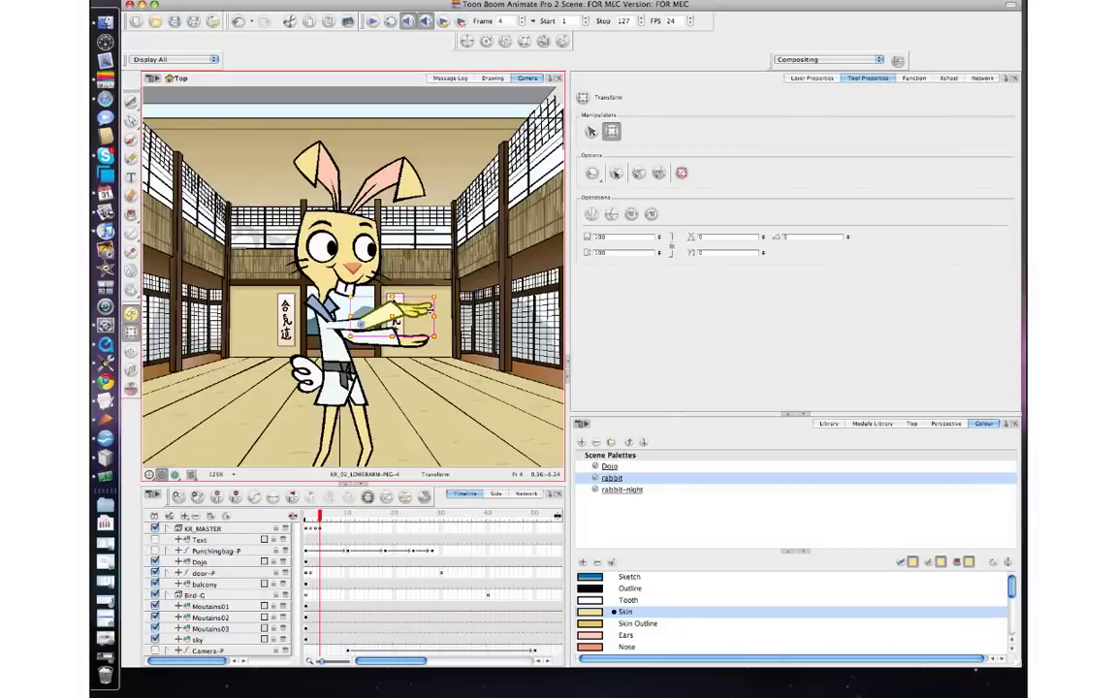
{"action": "left_click_drag", "start_coordinate": [439, 300], "coordinate": [445, 316]}
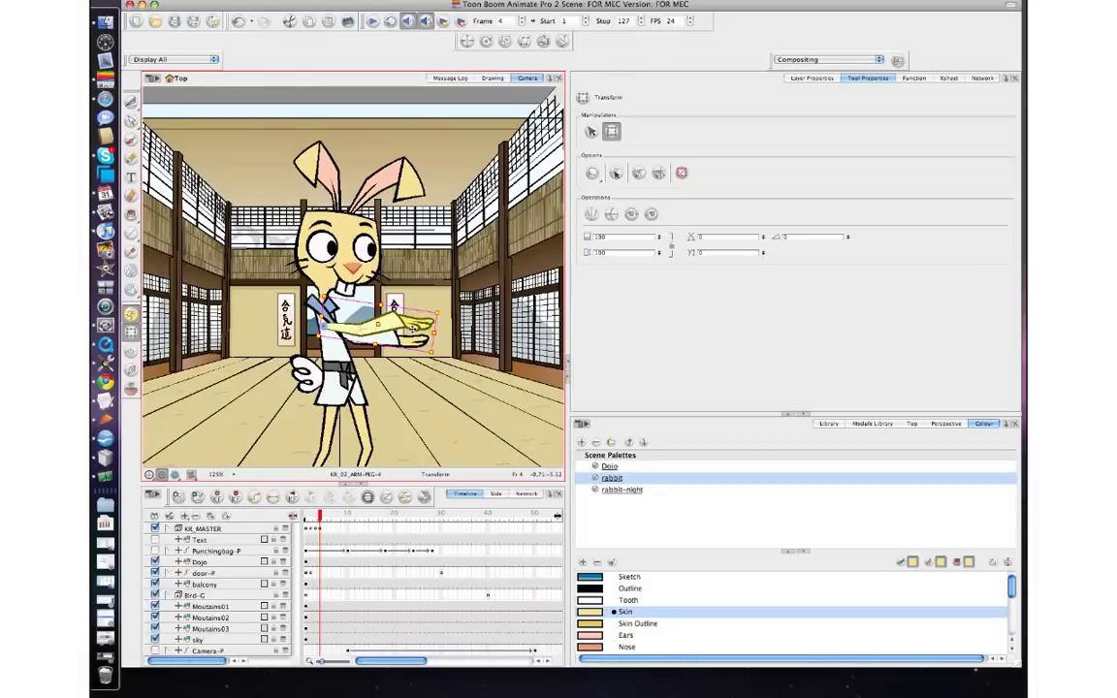
{"action": "key", "text": "super+z"}
{"action": "key", "text": "super+z"}
{"action": "key", "text": "super+z"}
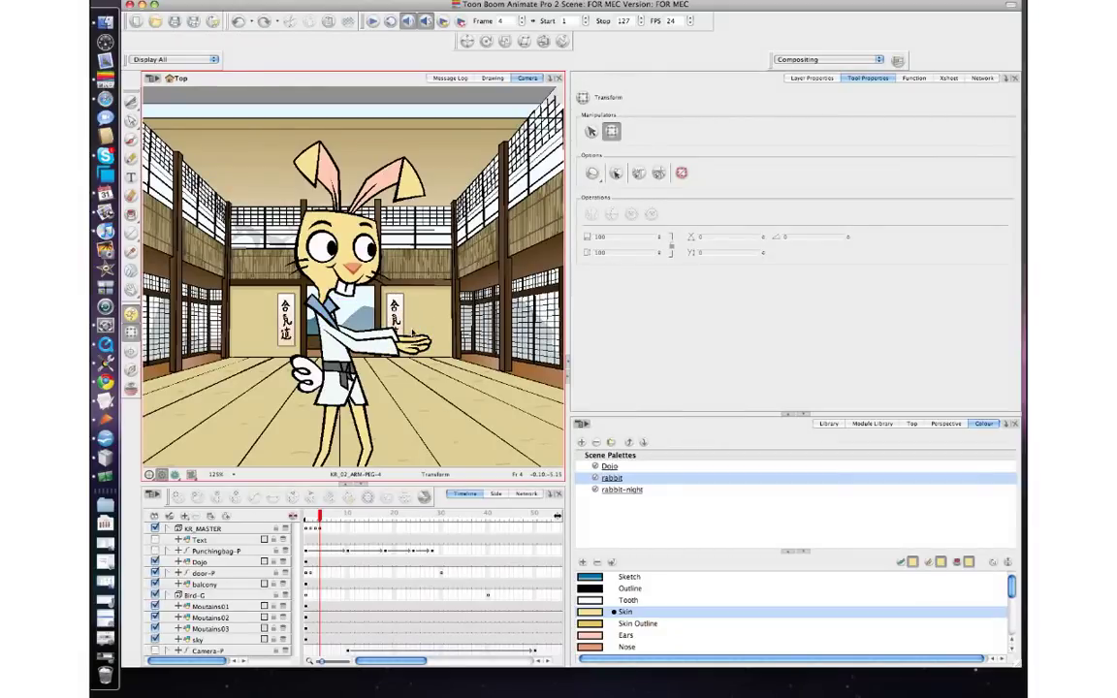
Select the body drawing and flip between frames 2, 3 and 4 to examine the torso's movement.
{"action": "key", "text": "comma"}
{"action": "key", "text": "period"}
{"action": "left_click", "coordinate": [328, 352]}
{"action": "left_click", "coordinate": [328, 349]}
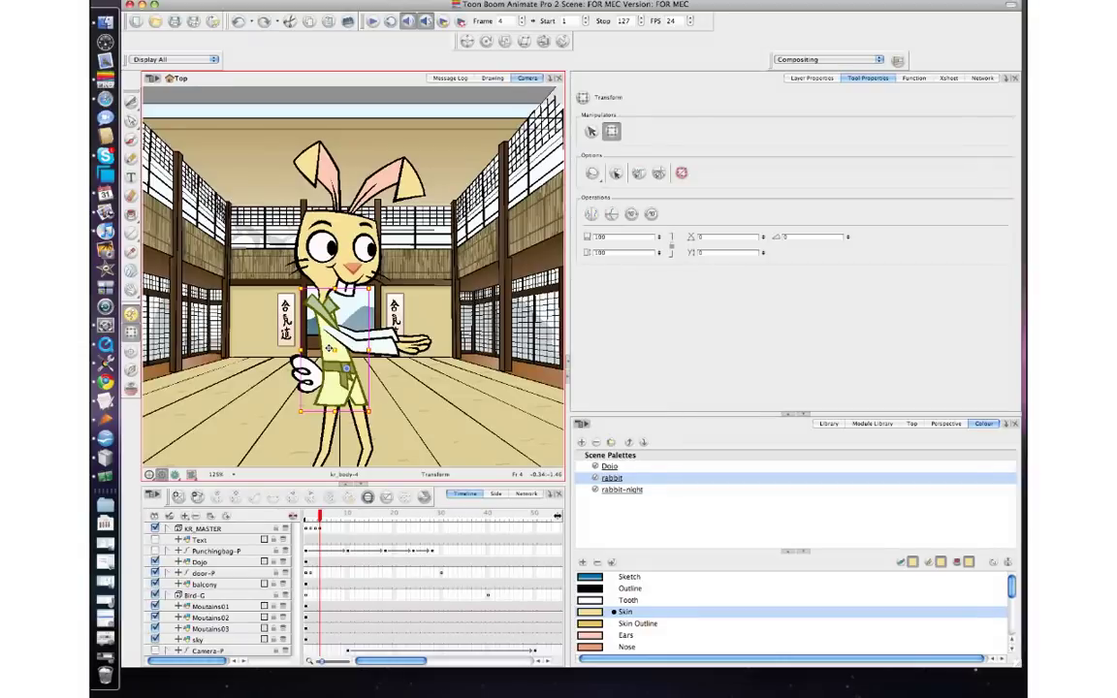
{"action": "key", "text": "comma"}
{"action": "key", "text": "comma"}
{"action": "key", "text": "period"}
{"action": "key", "text": "period"}
{"action": "key", "text": "comma"}
{"action": "key", "text": "comma"}
{"action": "key", "text": "period"}
{"action": "key", "text": "period"}
{"action": "key", "text": "comma"}
{"action": "key", "text": "comma"}
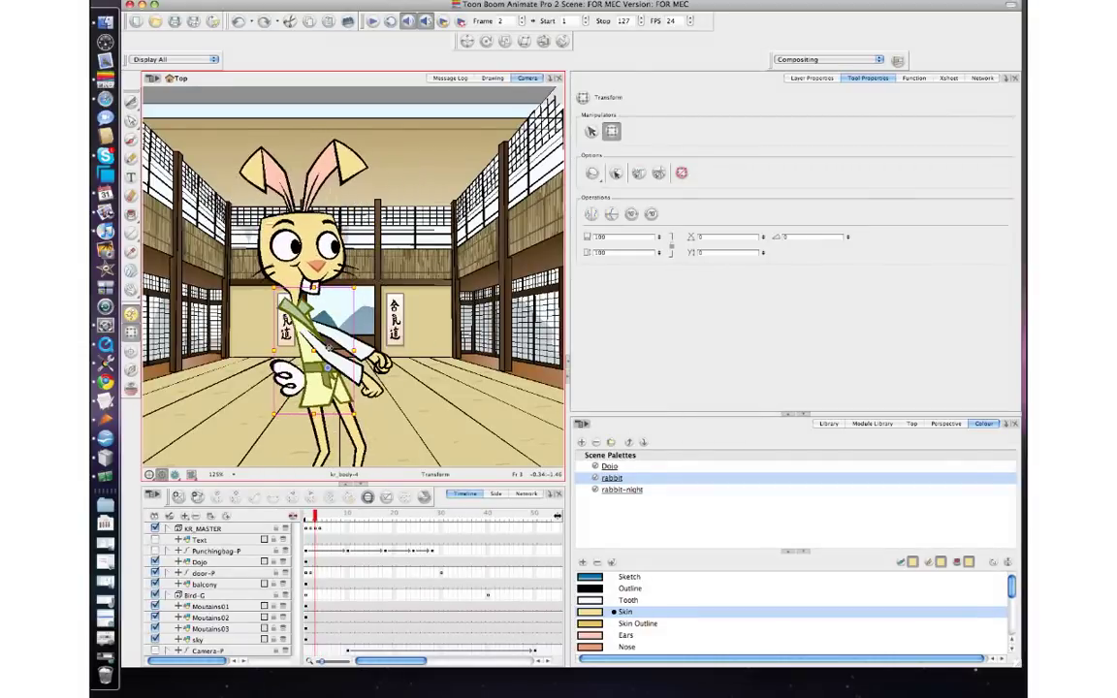
{"action": "key", "text": "period"}
{"action": "key", "text": "period"}
{"action": "key", "text": "comma"}
{"action": "key", "text": "period"}
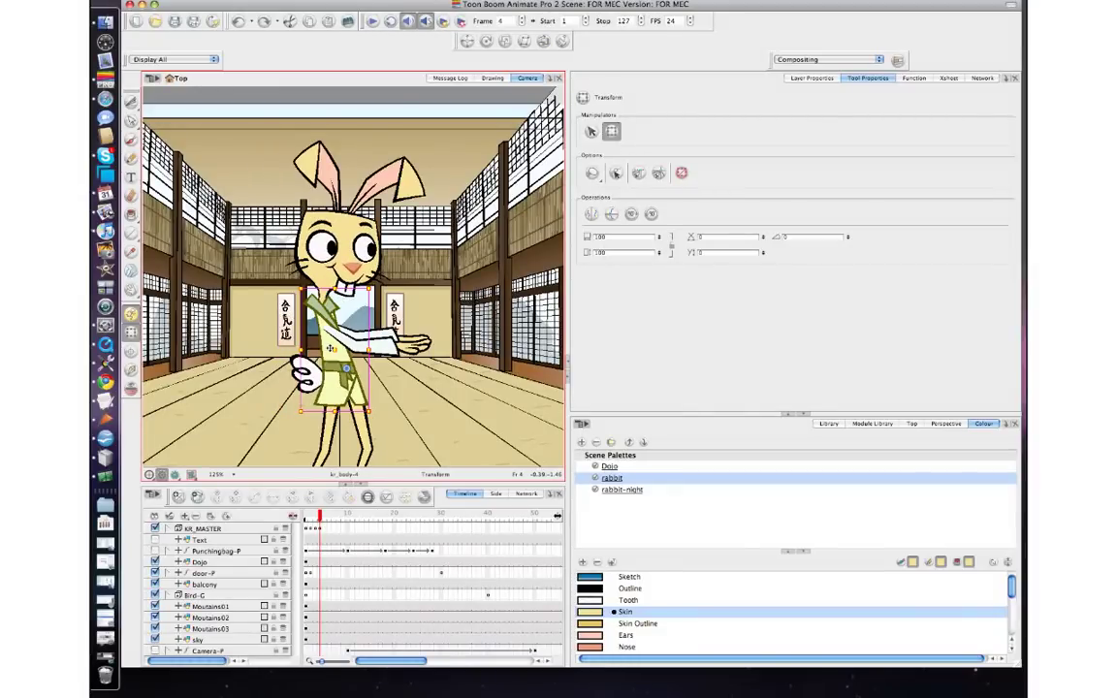
Nudge the far arm's peg slightly back toward the body on frame 4 after comparing frames, and save the scene.
{"action": "left_click", "coordinate": [381, 337]}
{"action": "key", "text": "comma"}
{"action": "key", "text": "period"}
{"action": "key", "text": "comma"}
{"action": "key", "text": "comma"}
{"action": "key", "text": "comma"}
{"action": "key", "text": "period"}
{"action": "key", "text": "period"}
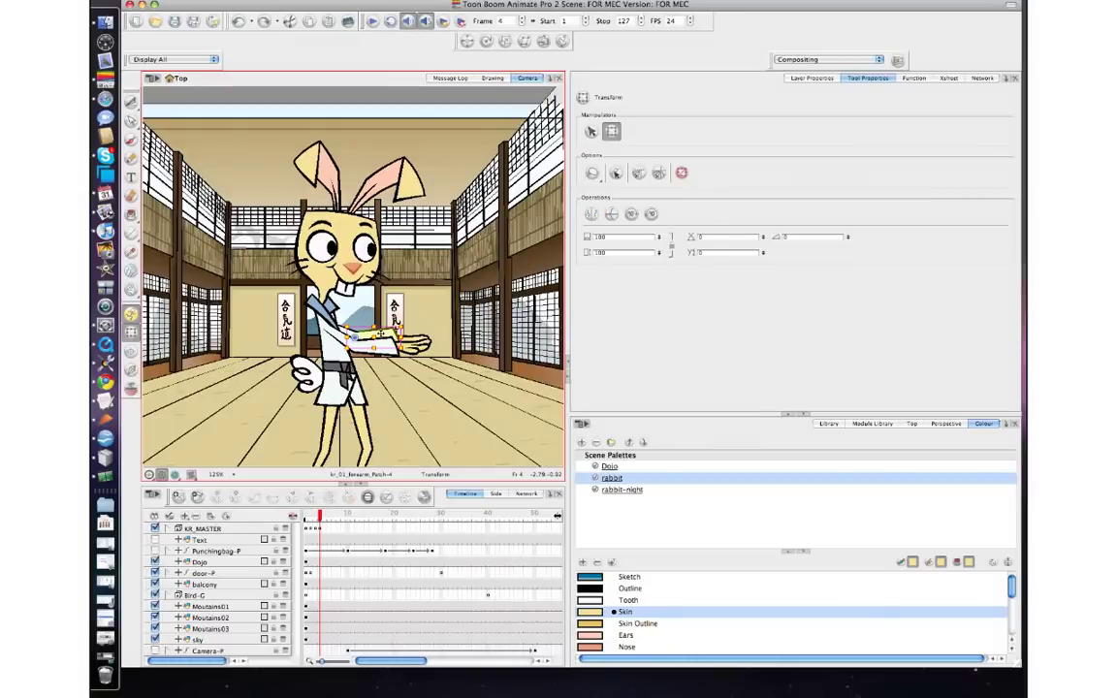
{"action": "key", "text": "b"}
{"action": "key", "text": "b"}
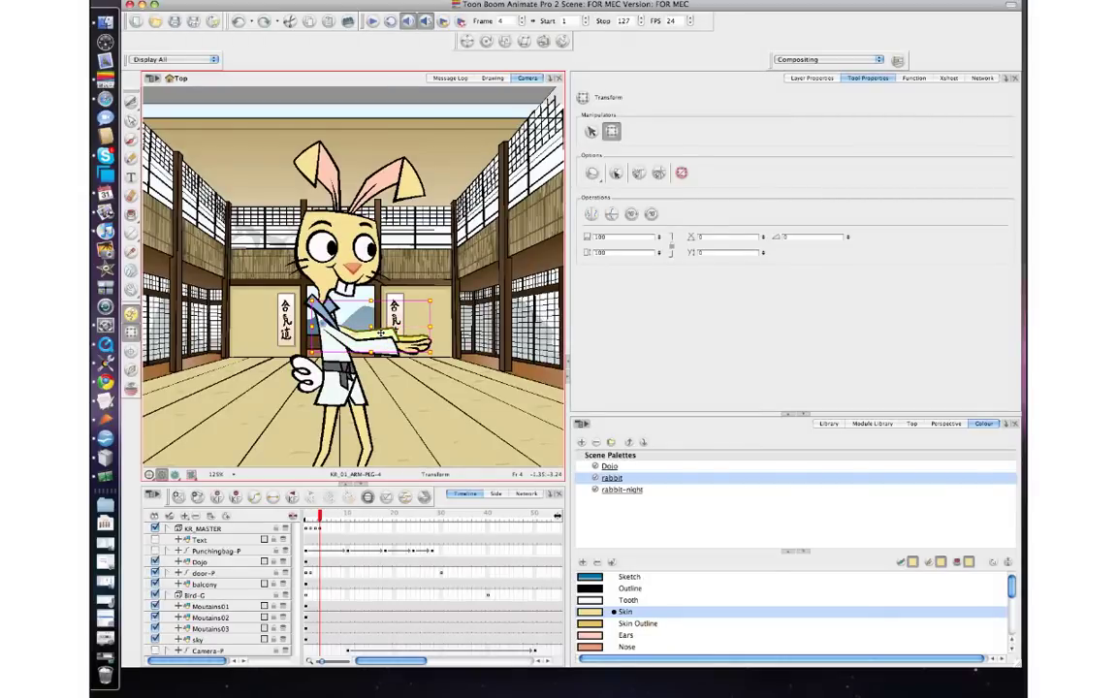
{"action": "left_click_drag", "start_coordinate": [378, 332], "coordinate": [376, 332]}
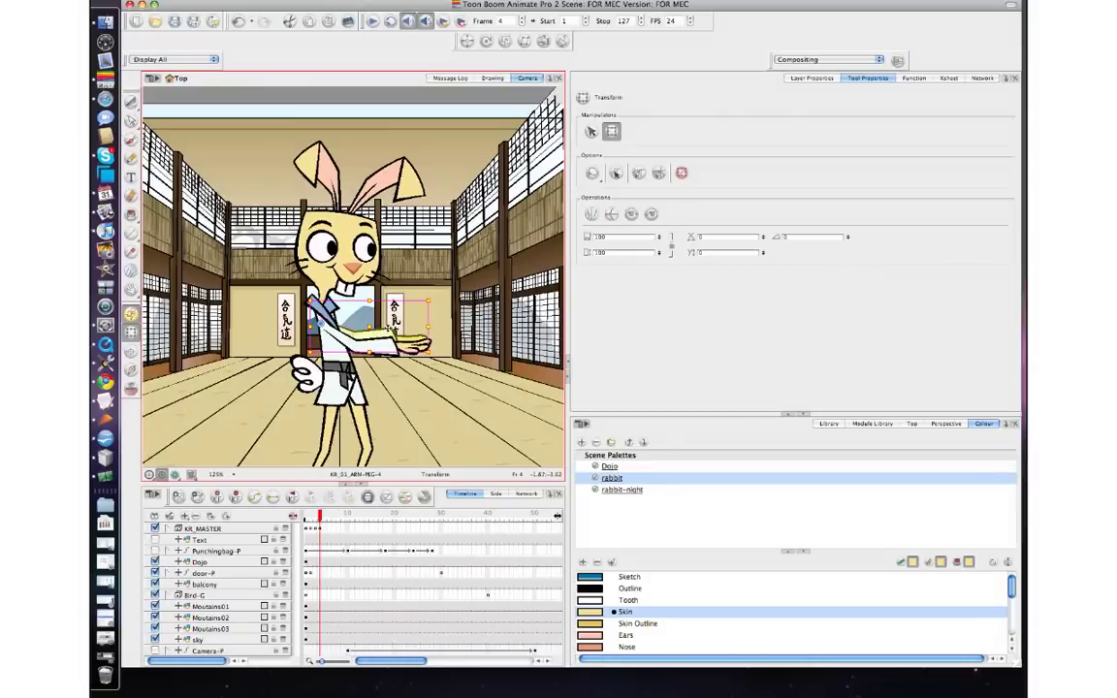
{"action": "left_click", "coordinate": [174, 22]}
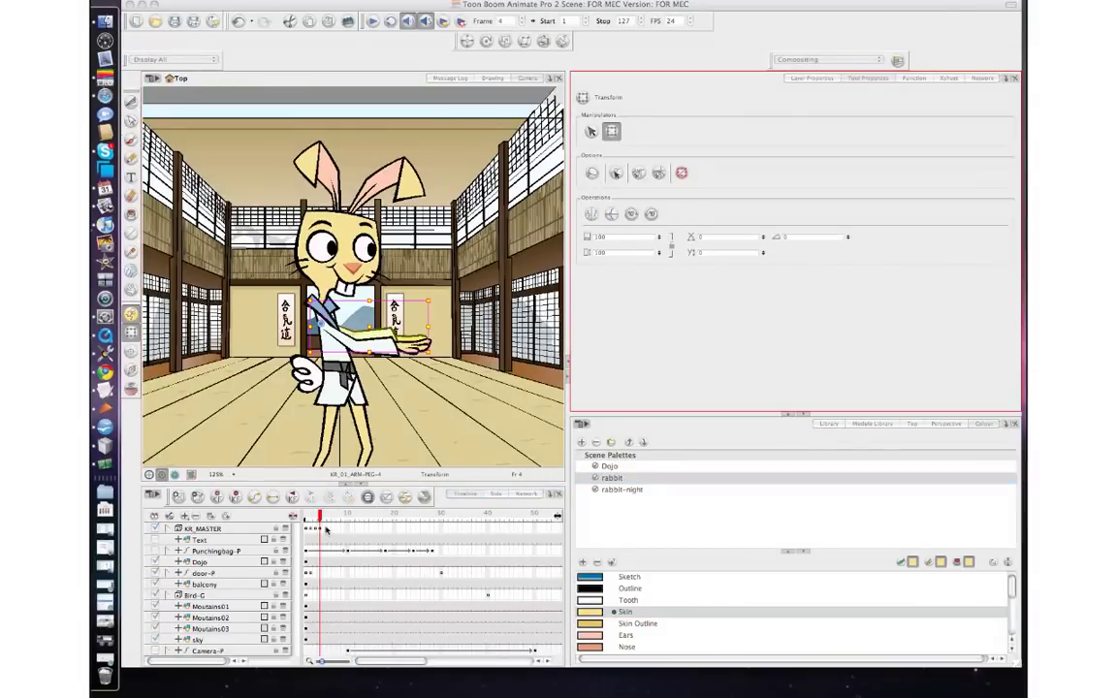
Add a keyframe to the KR_MASTER layer on frame 5.
{"action": "left_click", "coordinate": [325, 528]}
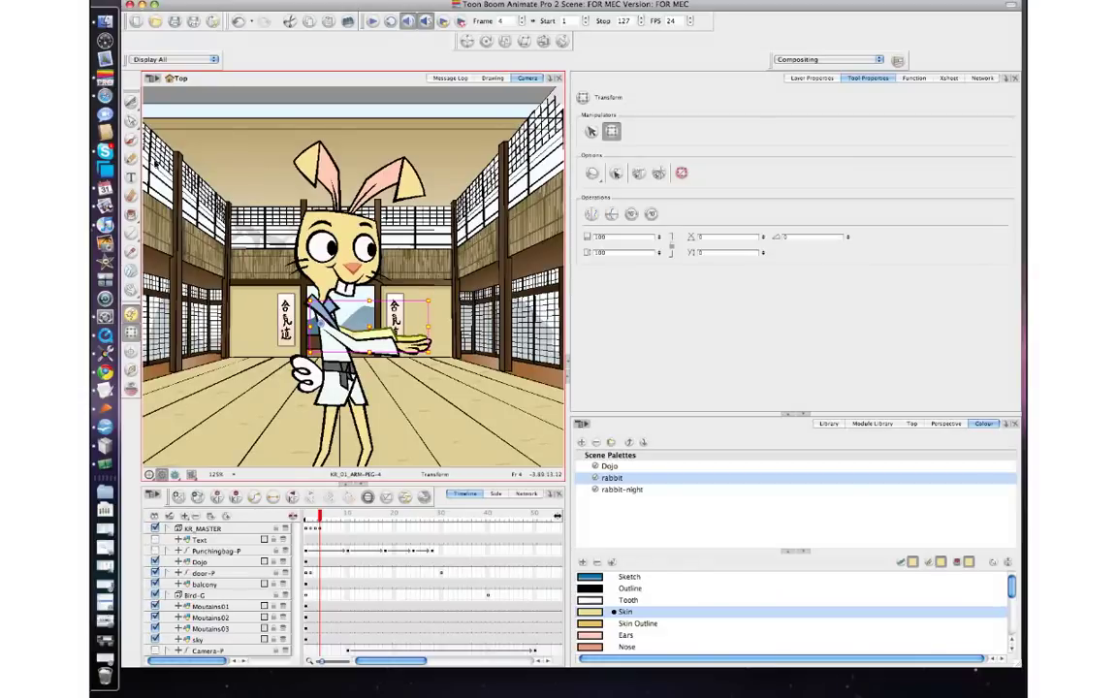
{"action": "key", "text": "comma"}
{"action": "key", "text": "period"}
{"action": "key", "text": "period"}
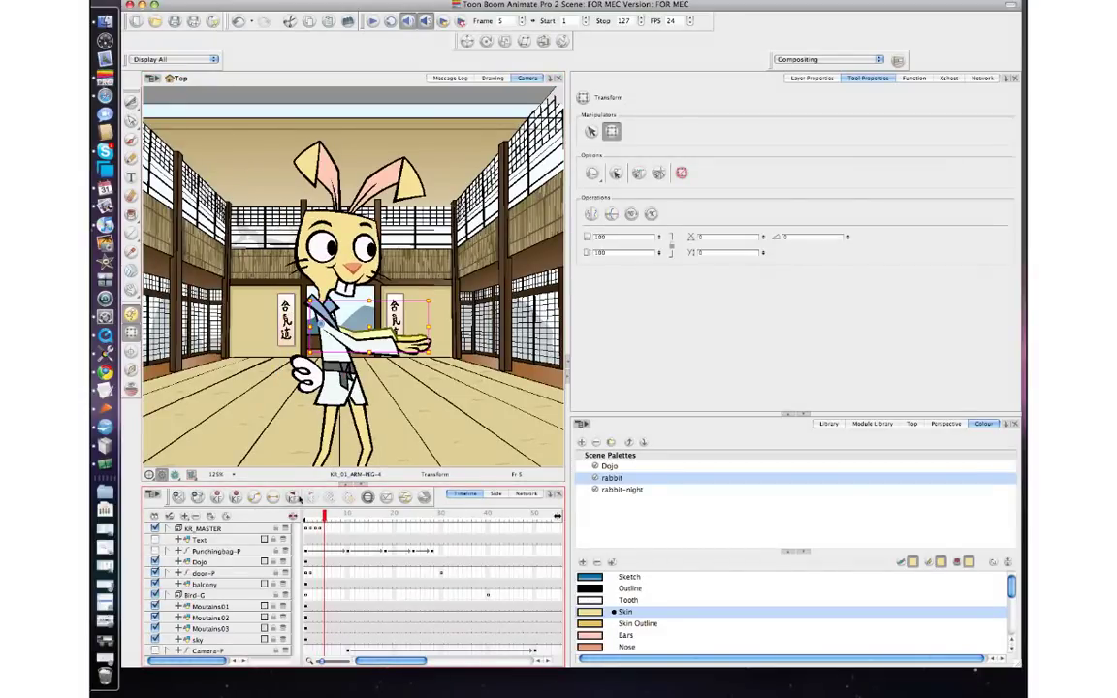
{"action": "left_click", "coordinate": [215, 497]}
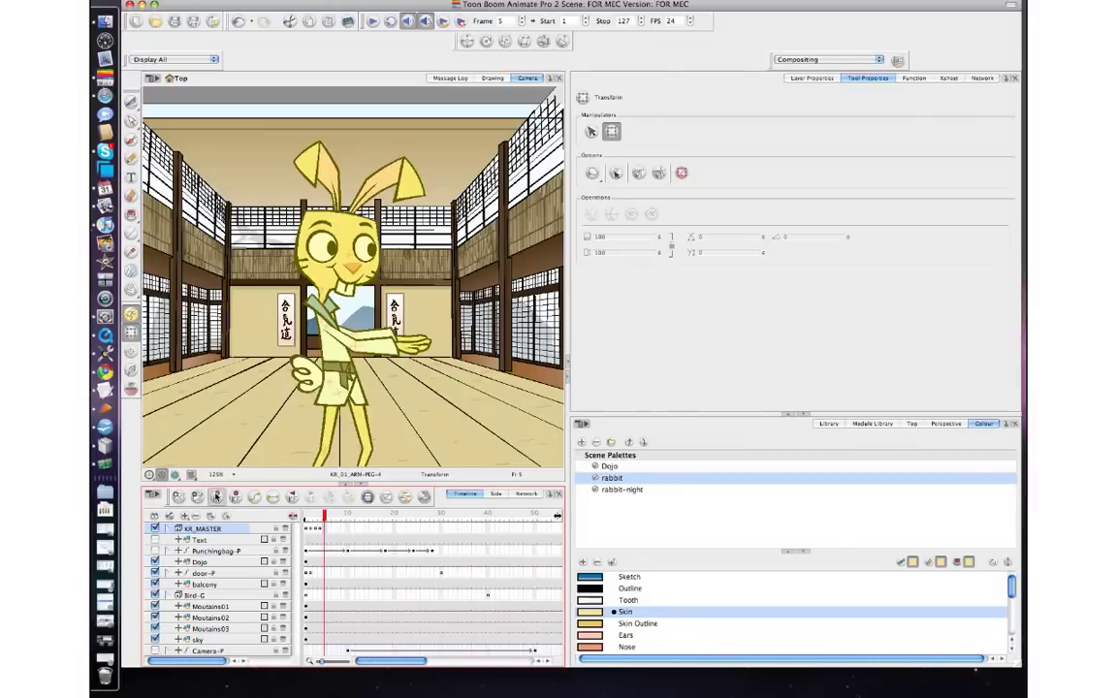
Shift the rabbit's upper body peg backward, off the legs, on frame 5 and compare it with frame 4.
{"action": "left_click", "coordinate": [319, 277]}
{"action": "left_click_drag", "start_coordinate": [338, 350], "coordinate": [295, 352]}
{"action": "key", "text": "comma"}
{"action": "key", "text": "period"}
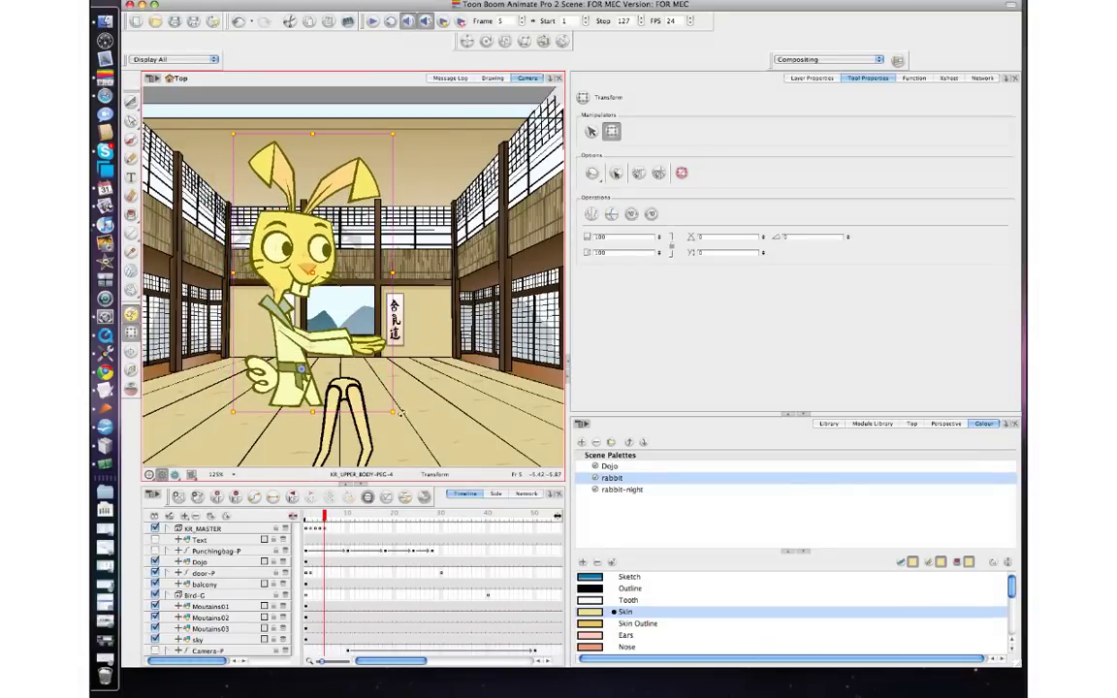
Rotate the rabbit's upper body peg backward and tilt the head peg slightly on frame 5.
{"action": "left_click_drag", "start_coordinate": [401, 414], "coordinate": [408, 391]}
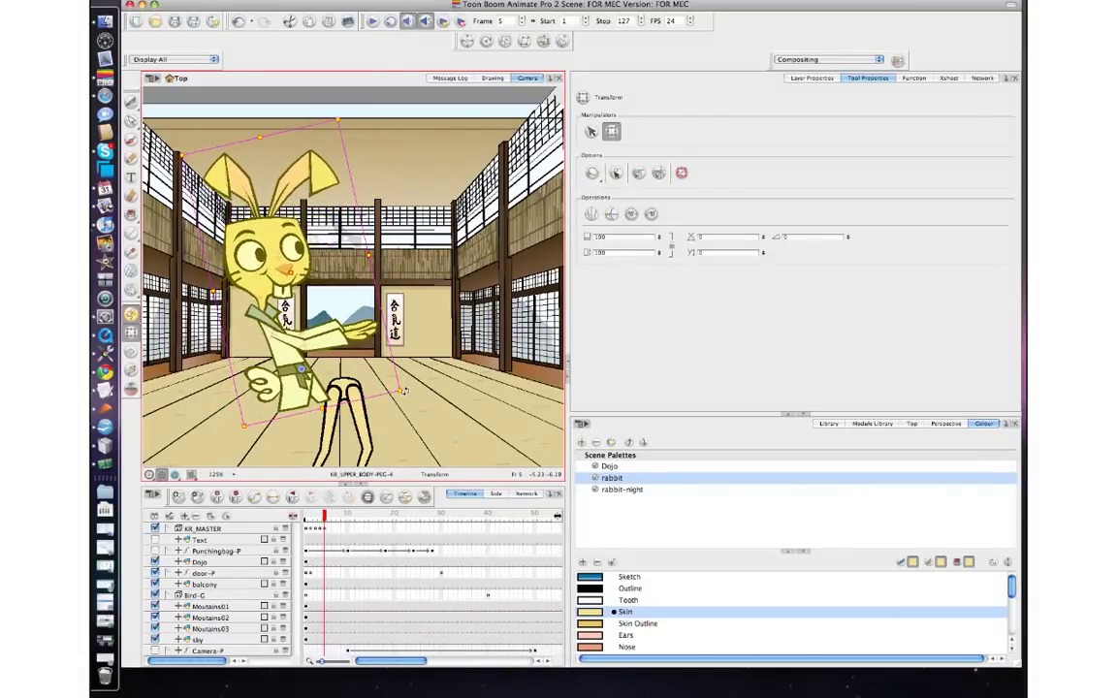
{"action": "left_click", "coordinate": [245, 228]}
{"action": "key", "text": "b"}
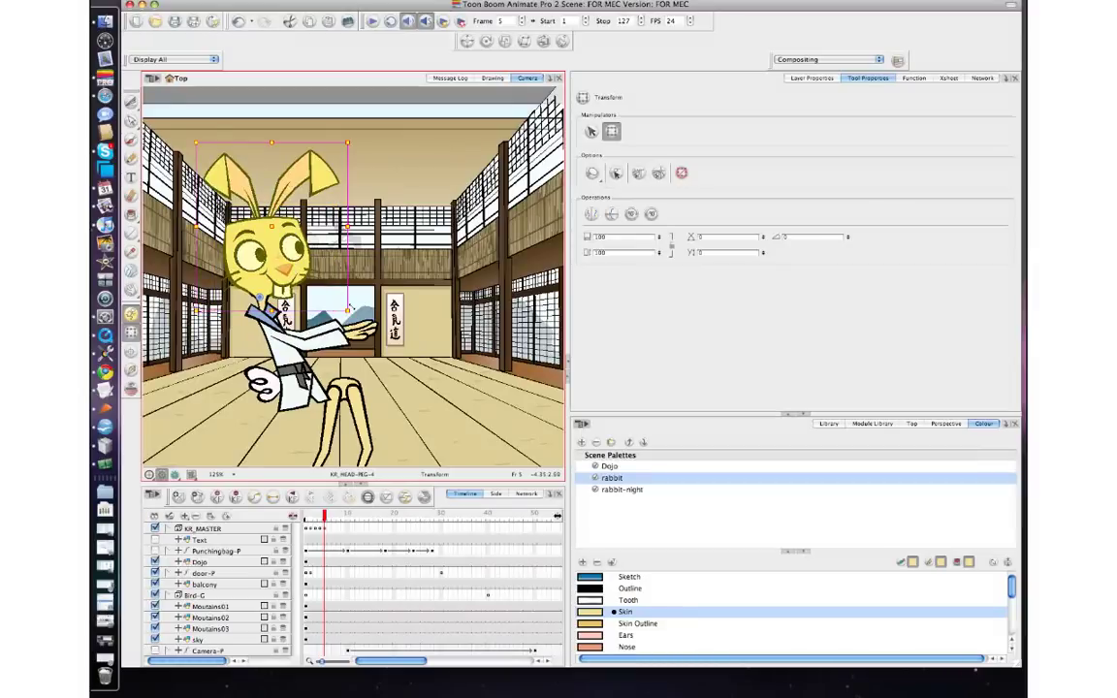
{"action": "left_click_drag", "start_coordinate": [355, 308], "coordinate": [342, 317]}
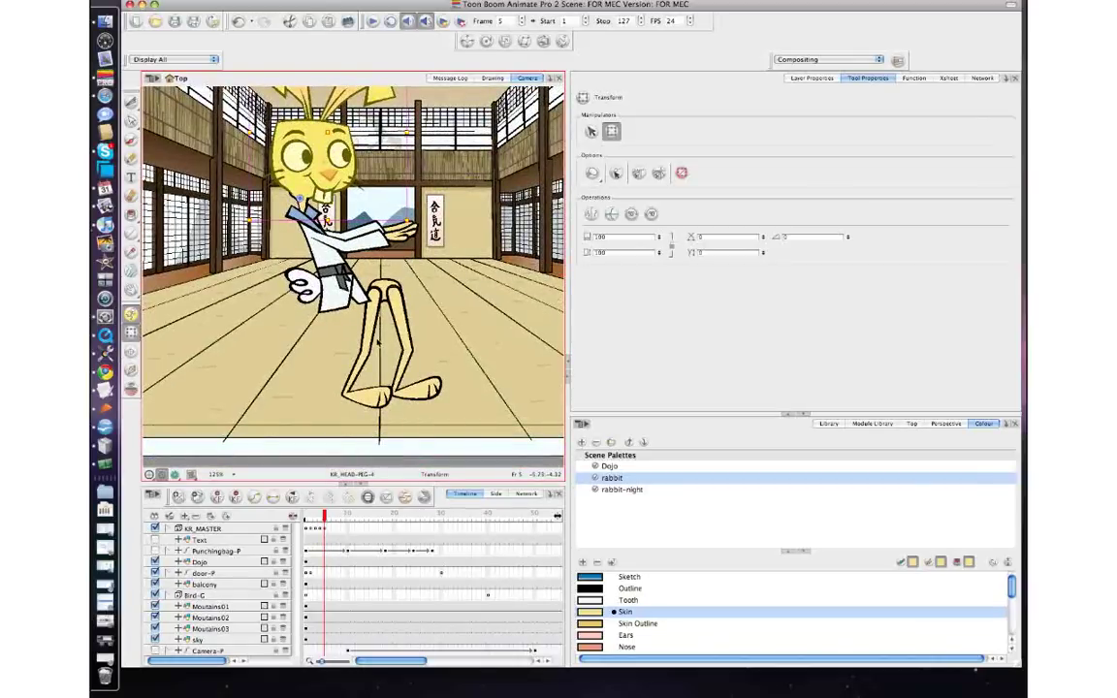
Flip the near arm peg (KR_02_ARM) horizontally and rotate it upward so its hand is raised beside the face.
{"action": "left_click", "coordinate": [370, 338]}
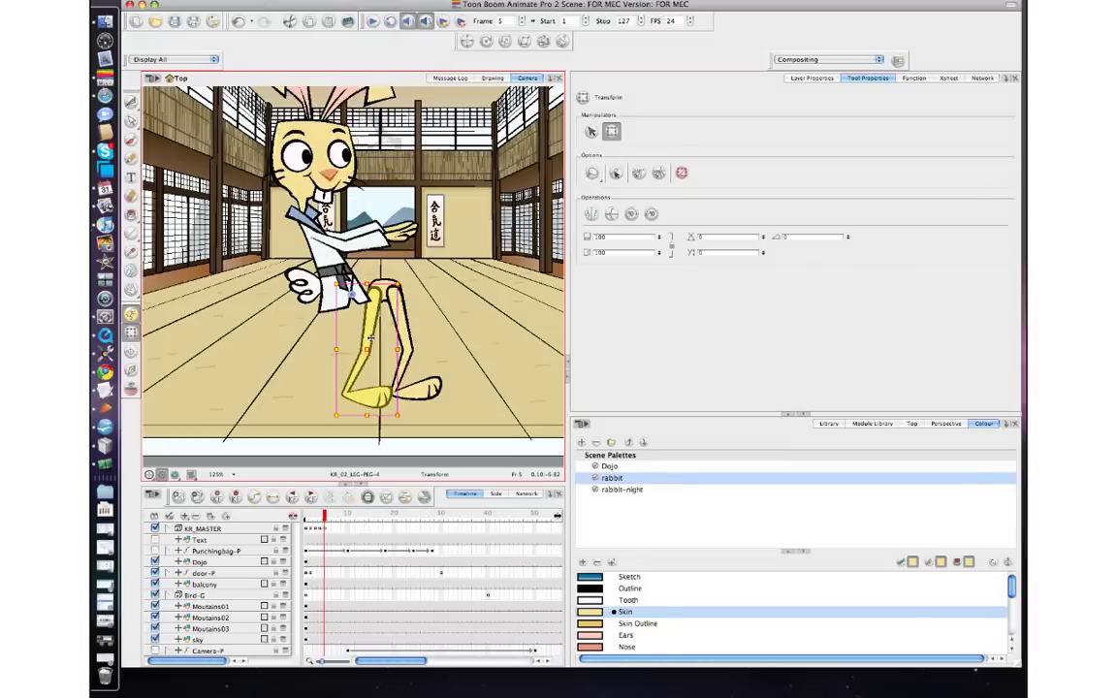
{"action": "left_click", "coordinate": [358, 239]}
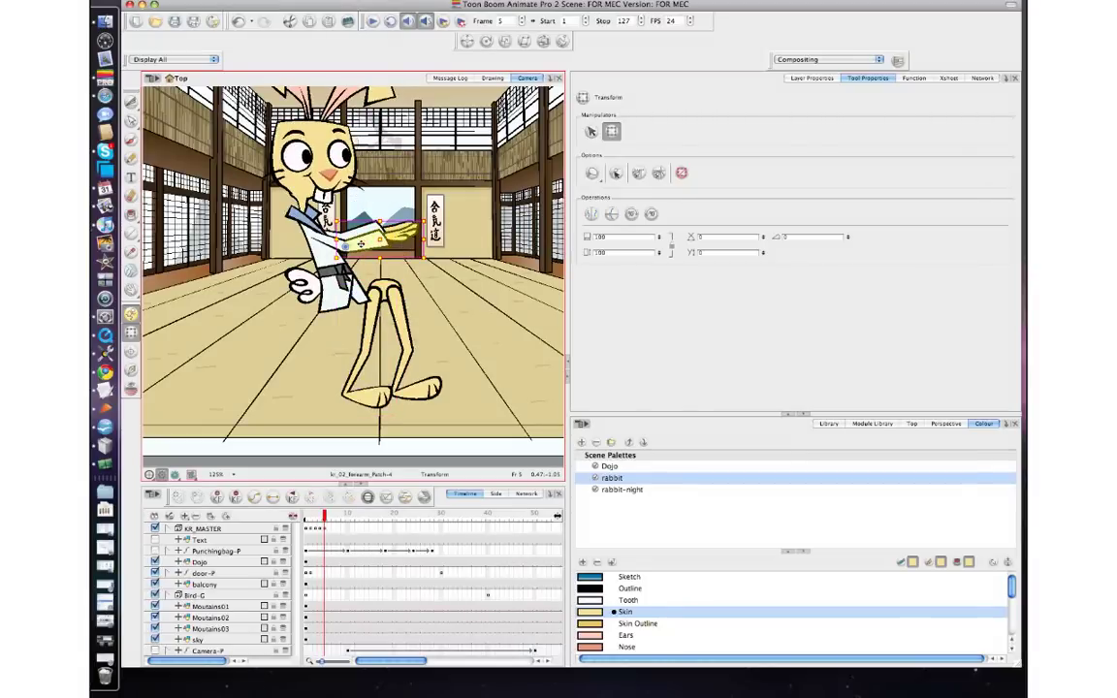
{"action": "key", "text": "4"}
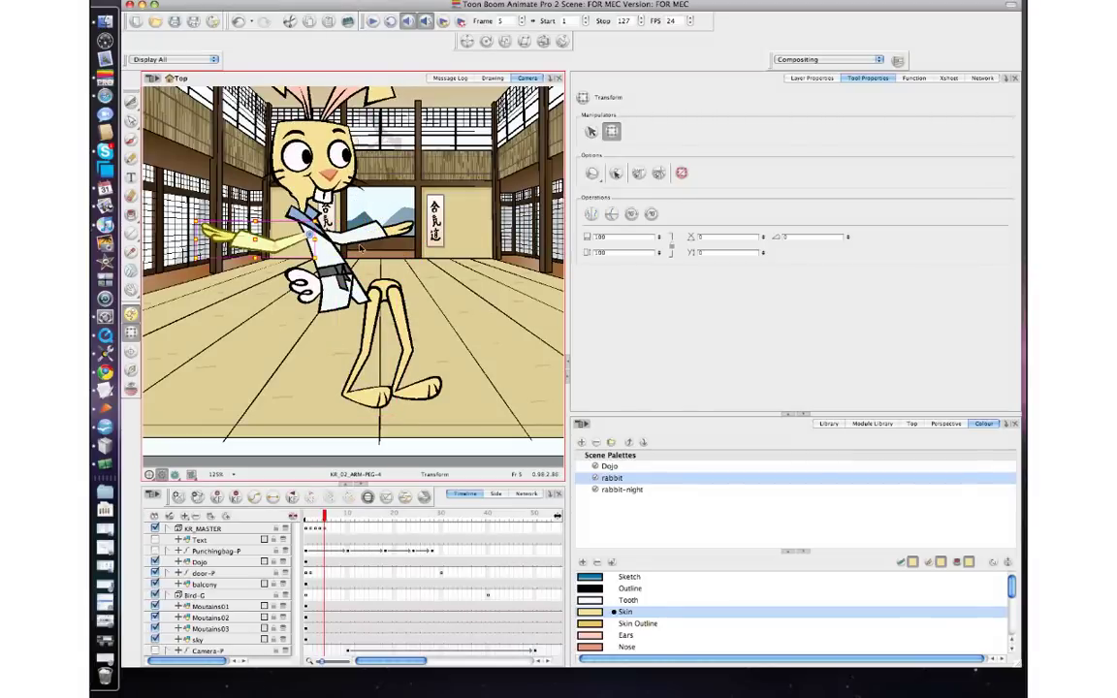
{"action": "left_click_drag", "start_coordinate": [291, 215], "coordinate": [335, 140]}
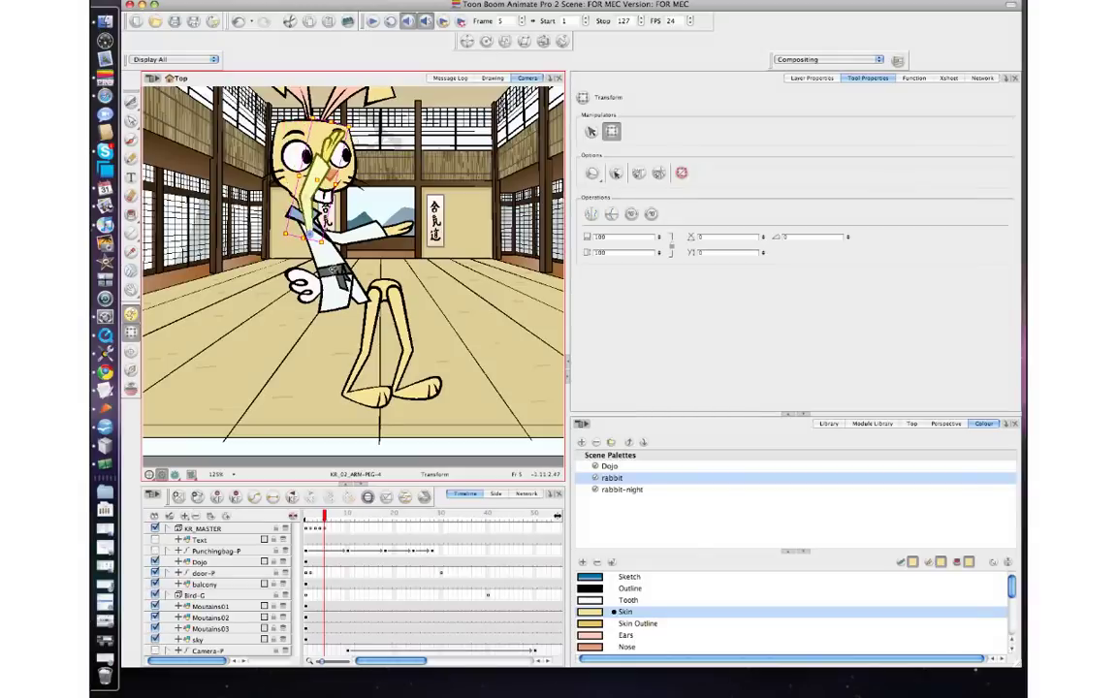
{"action": "left_click_drag", "start_coordinate": [335, 270], "coordinate": [345, 252]}
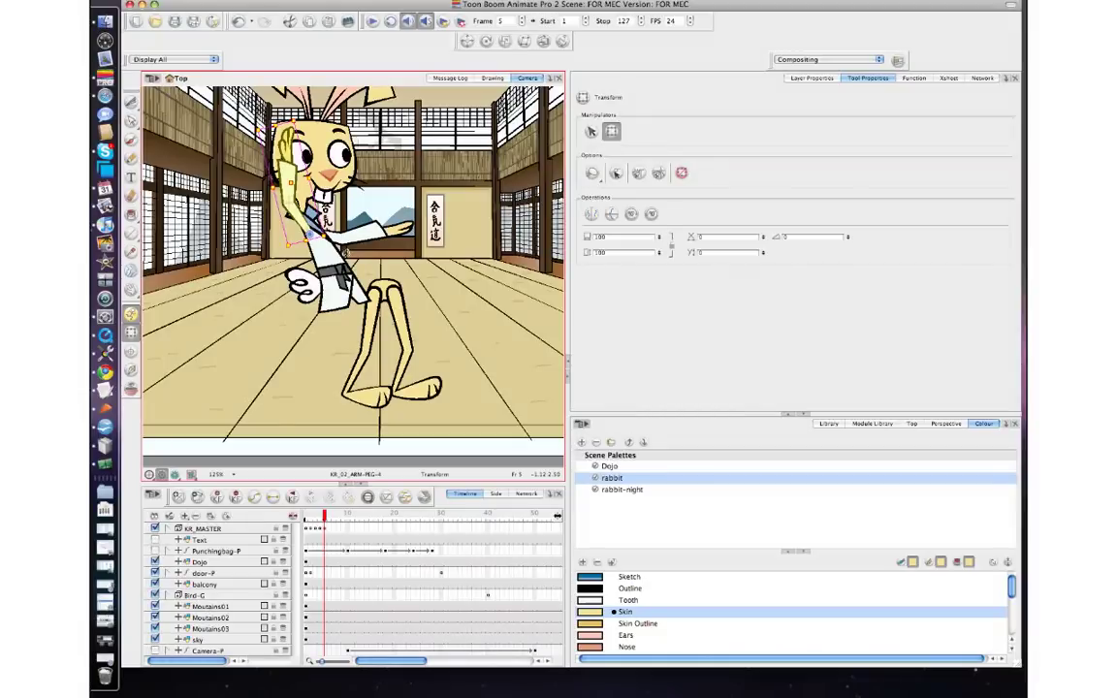
Rotate the KR_02 lower arm peg at the elbow so the raised forearm points forward below the chin.
{"action": "left_click", "coordinate": [247, 183]}
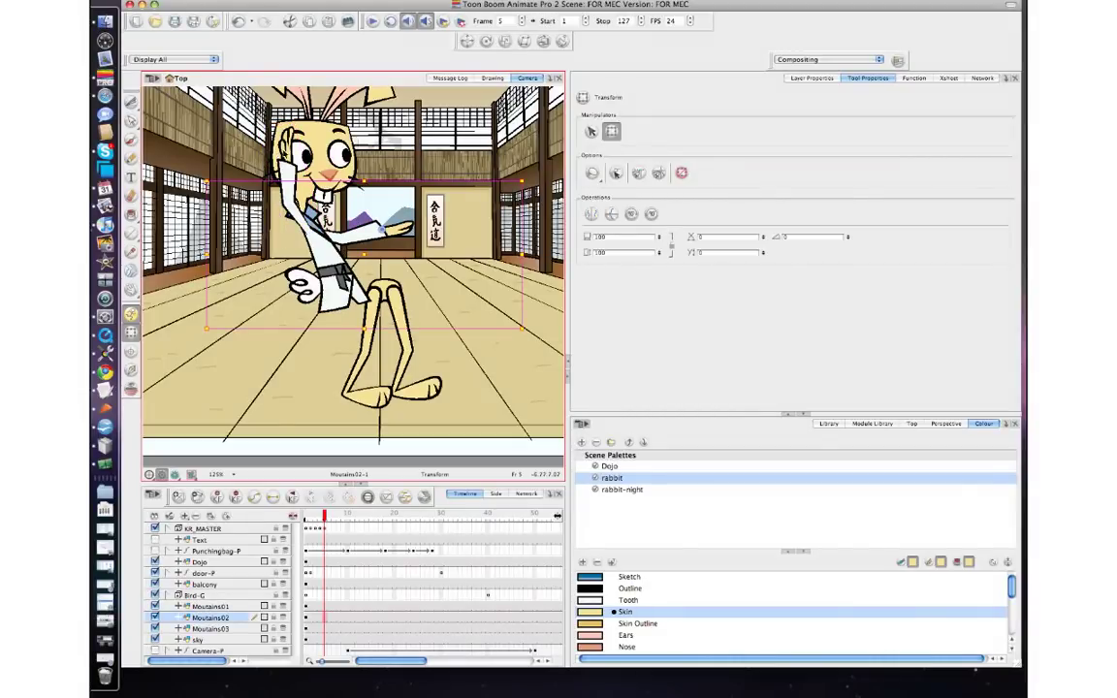
{"action": "left_click", "coordinate": [284, 142]}
{"action": "key", "text": "b"}
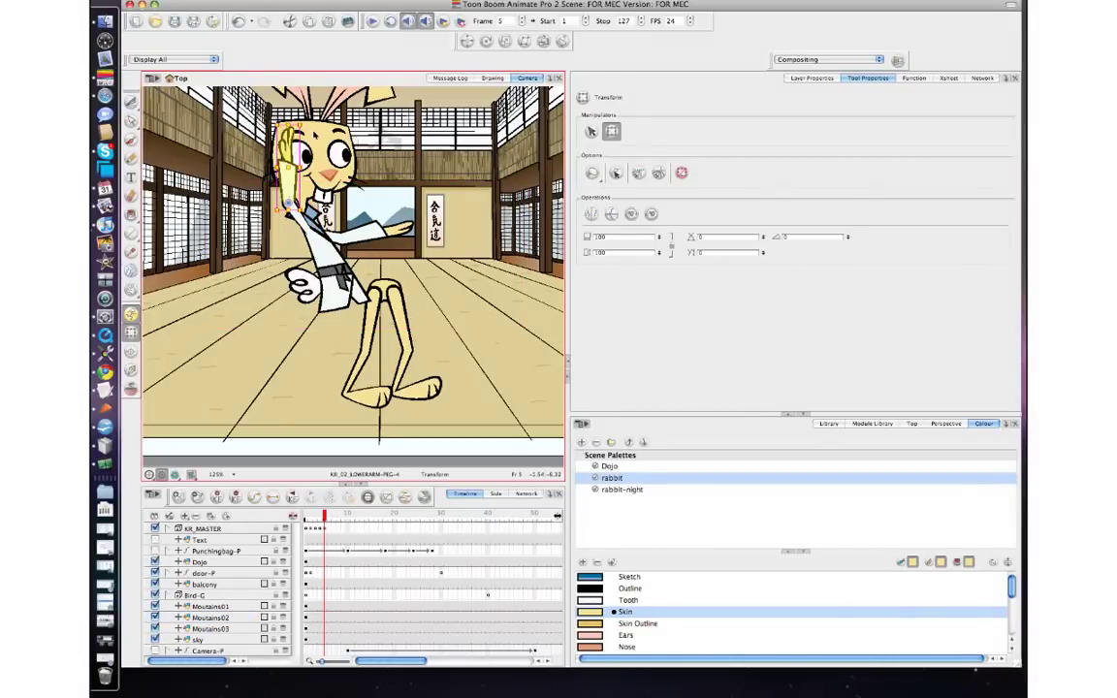
{"action": "left_click_drag", "start_coordinate": [308, 124], "coordinate": [328, 197]}
{"action": "key", "text": "b"}
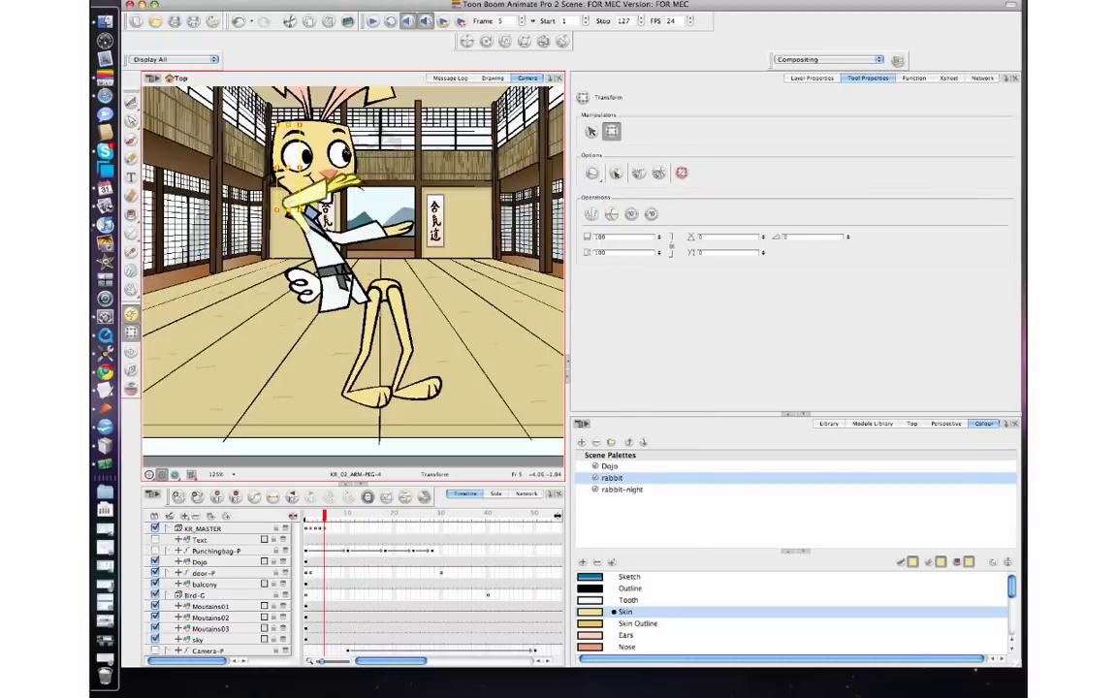
Rotate the near arm peg slightly backward and turn its lower arm so the forearm lies level across the upper chest.
{"action": "key", "text": "ctrl+z"}
{"action": "key", "text": "b"}
{"action": "left_click", "coordinate": [381, 189]}
{"action": "left_click", "coordinate": [308, 196]}
{"action": "key", "text": "b"}
{"action": "key", "text": "b"}
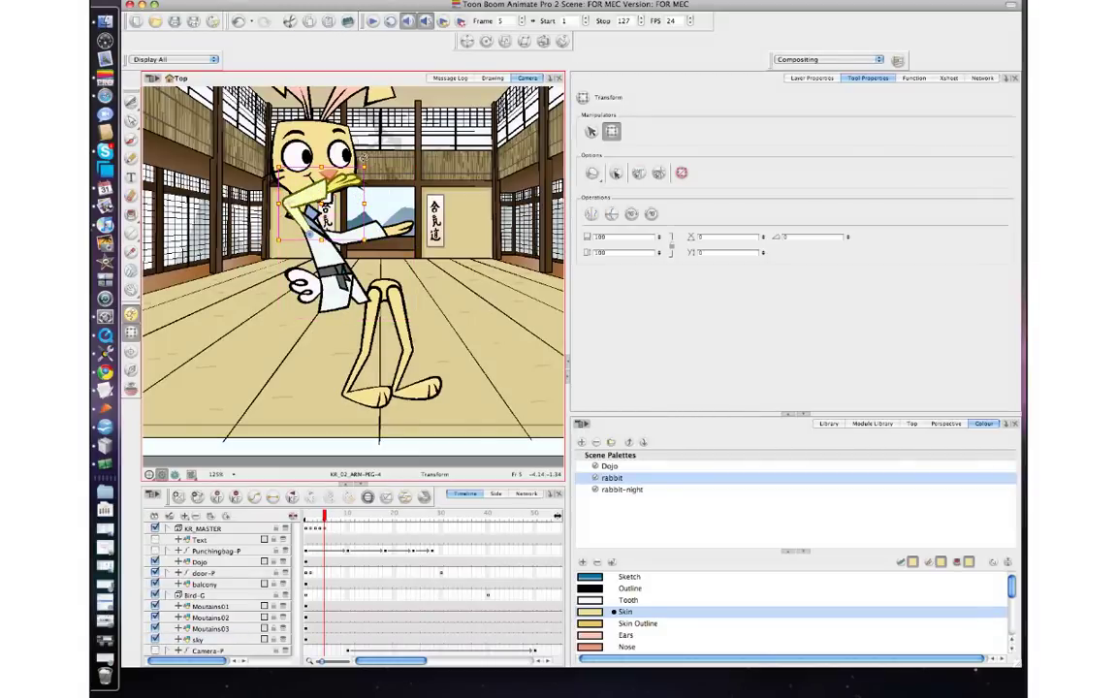
{"action": "left_click_drag", "start_coordinate": [371, 163], "coordinate": [346, 155]}
{"action": "left_click", "coordinate": [375, 168]}
{"action": "left_click", "coordinate": [306, 193]}
{"action": "key", "text": "b"}
{"action": "key", "text": "b"}
{"action": "left_click_drag", "start_coordinate": [335, 173], "coordinate": [361, 205]}
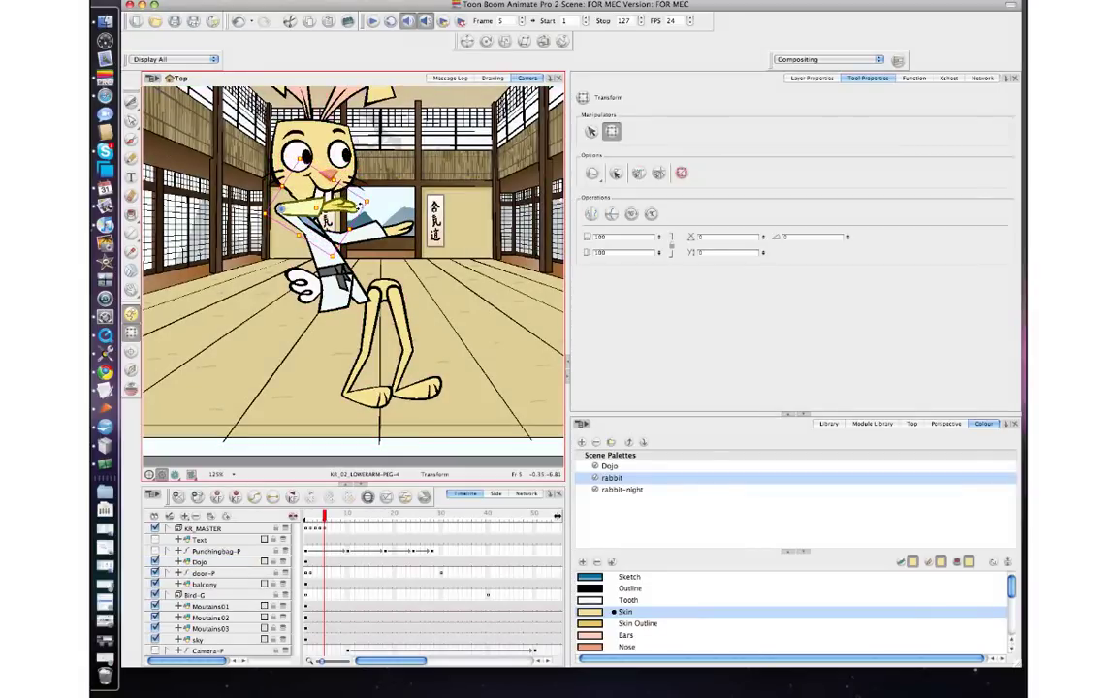
Rotate the far arm downward so its hand reaches above the knees on frame 5, and compare the pose with frame 4.
{"action": "left_click", "coordinate": [373, 235]}
{"action": "key", "text": "b"}
{"action": "key", "text": "b"}
{"action": "left_click_drag", "start_coordinate": [372, 233], "coordinate": [349, 232]}
{"action": "left_click_drag", "start_coordinate": [433, 240], "coordinate": [433, 250]}
{"action": "key", "text": "comma"}
{"action": "key", "text": "period"}
{"action": "key", "text": "comma"}
{"action": "key", "text": "period"}
Examine the eye and nose up close and compare the face between frames 4 and 5.
{"action": "left_click", "coordinate": [346, 155]}
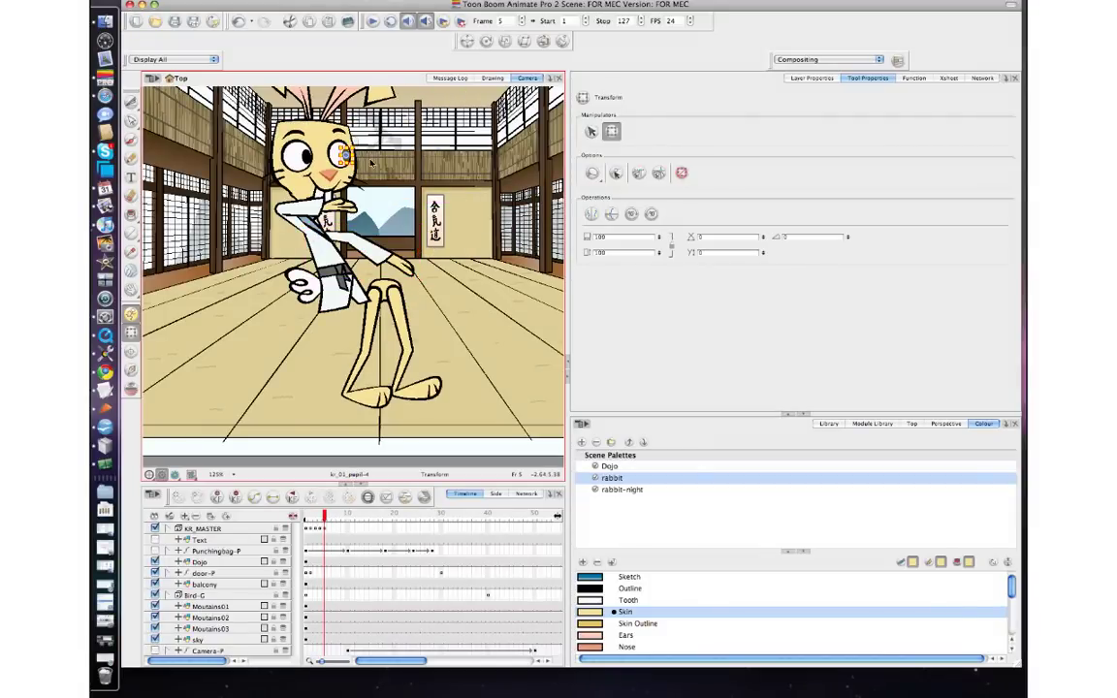
{"action": "left_click", "coordinate": [341, 158]}
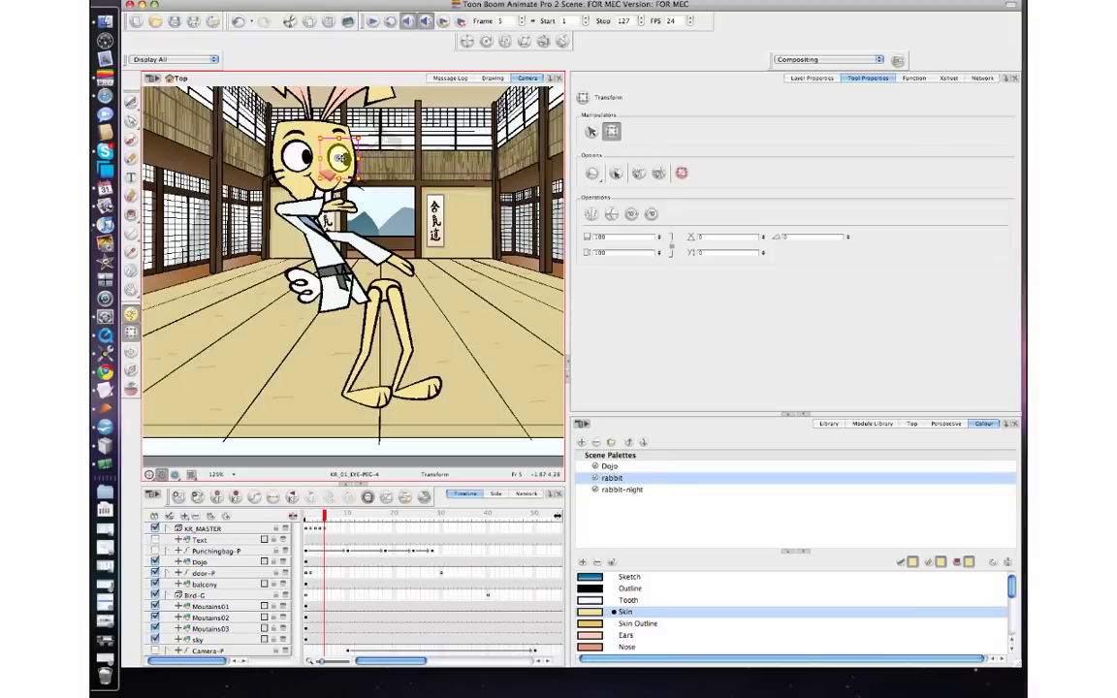
{"action": "left_click", "coordinate": [329, 175]}
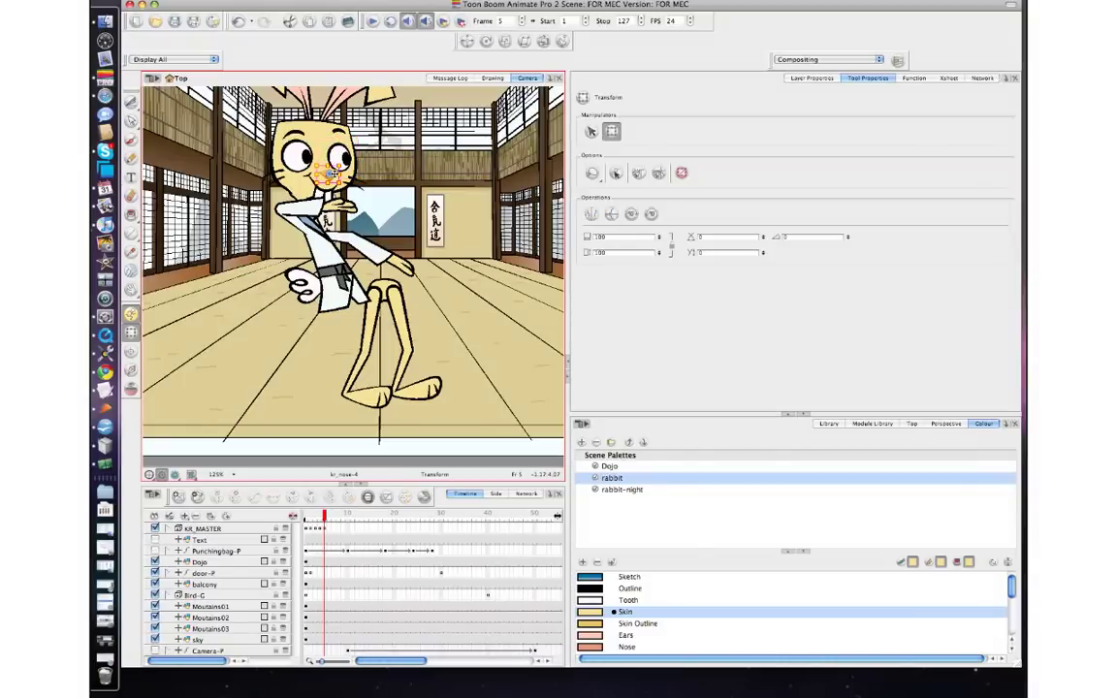
{"action": "key", "text": "2"}
{"action": "key", "text": "2"}
{"action": "left_click_drag", "start_coordinate": [337, 136], "coordinate": [339, 179]}
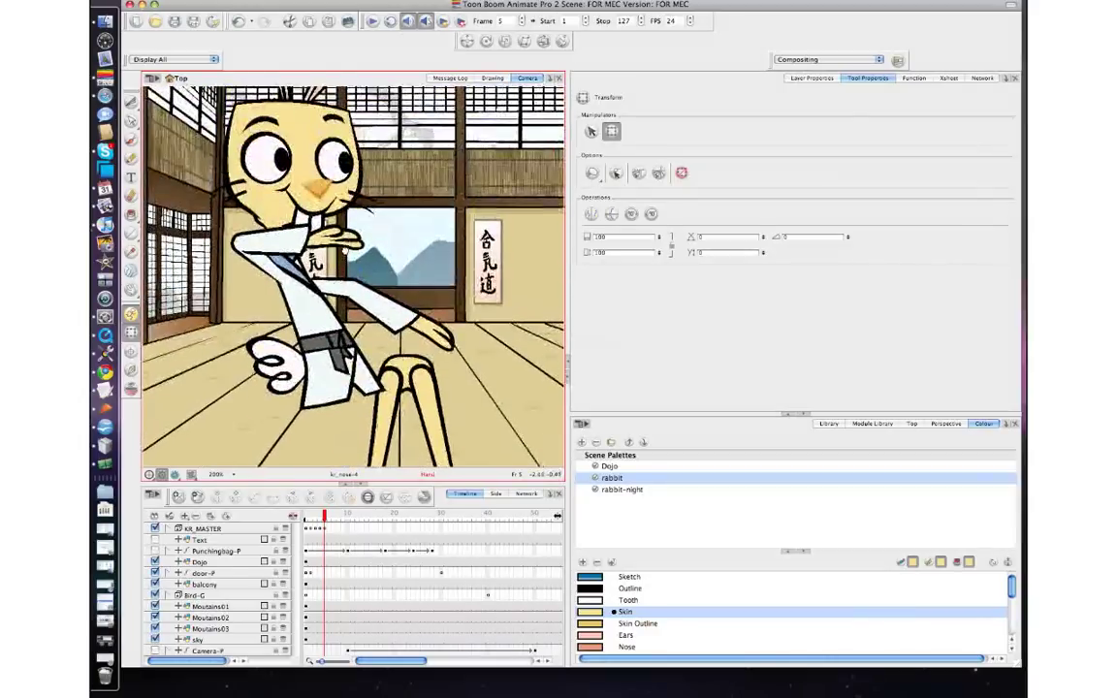
{"action": "key", "text": "comma"}
{"action": "key", "text": "period"}
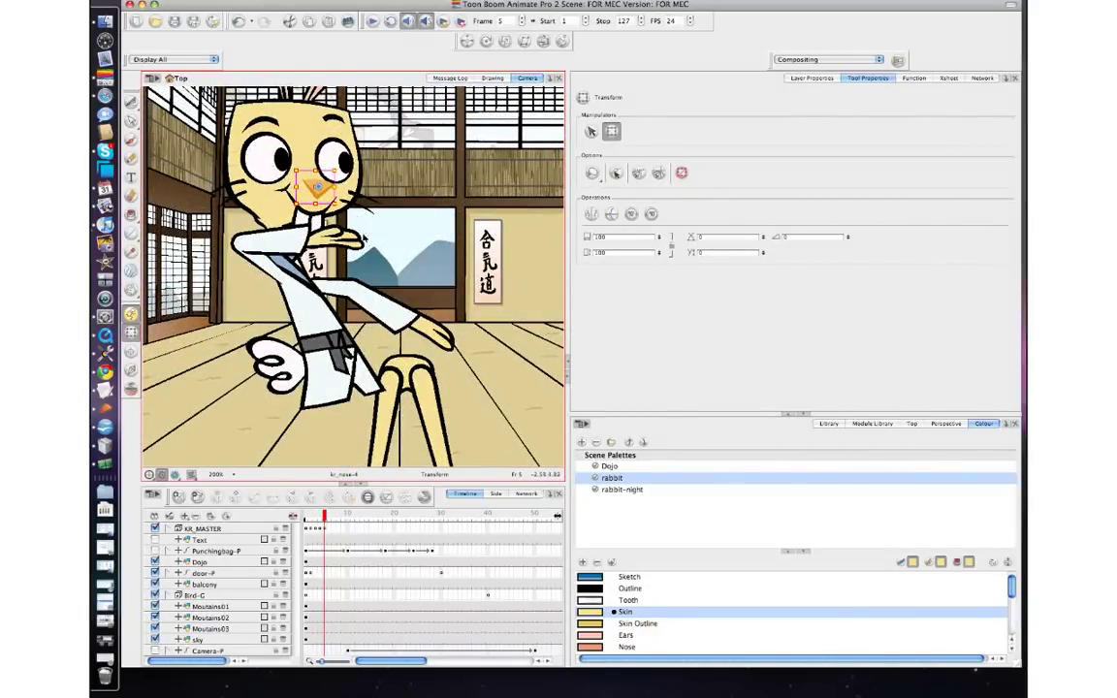
Cycle the near hand's drawings on frame 5 and settle on kr_02_hand-9.
{"action": "left_click", "coordinate": [347, 241]}
{"action": "key", "text": "bracketright"}
{"action": "key", "text": "bracketleft"}
{"action": "left_click_drag", "start_coordinate": [361, 238], "coordinate": [356, 235]}
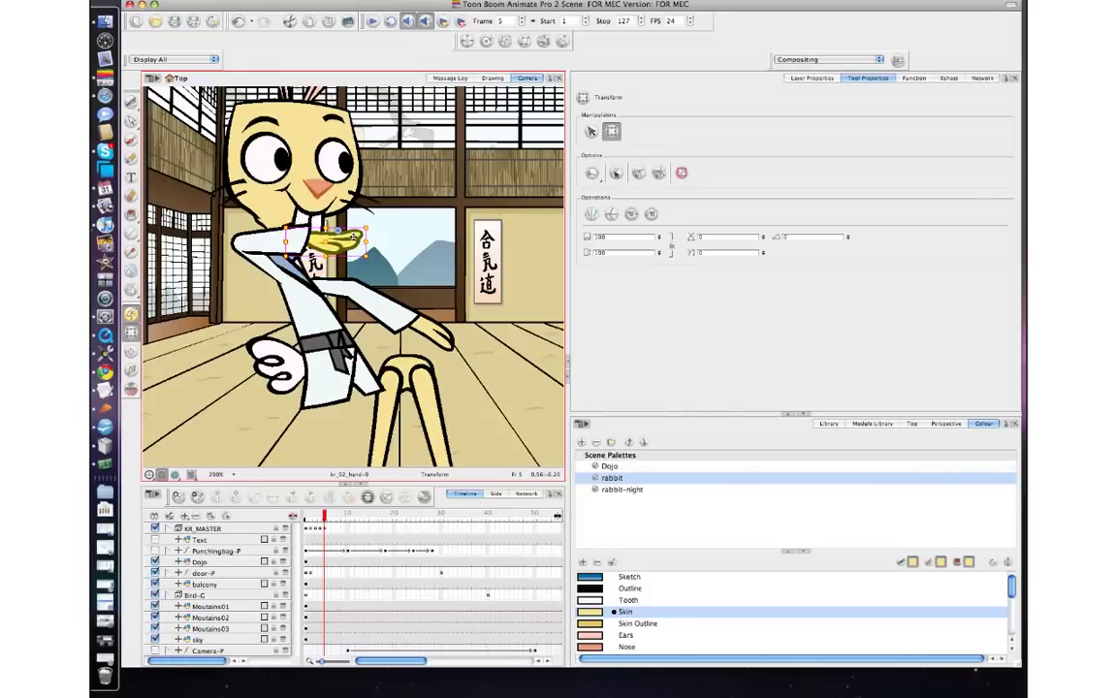
Move the far arm peg (KR_01_ARM) up to the shoulder, adjust its angle and compare it with frame 4.
{"action": "left_click", "coordinate": [340, 287]}
{"action": "key", "text": "b"}
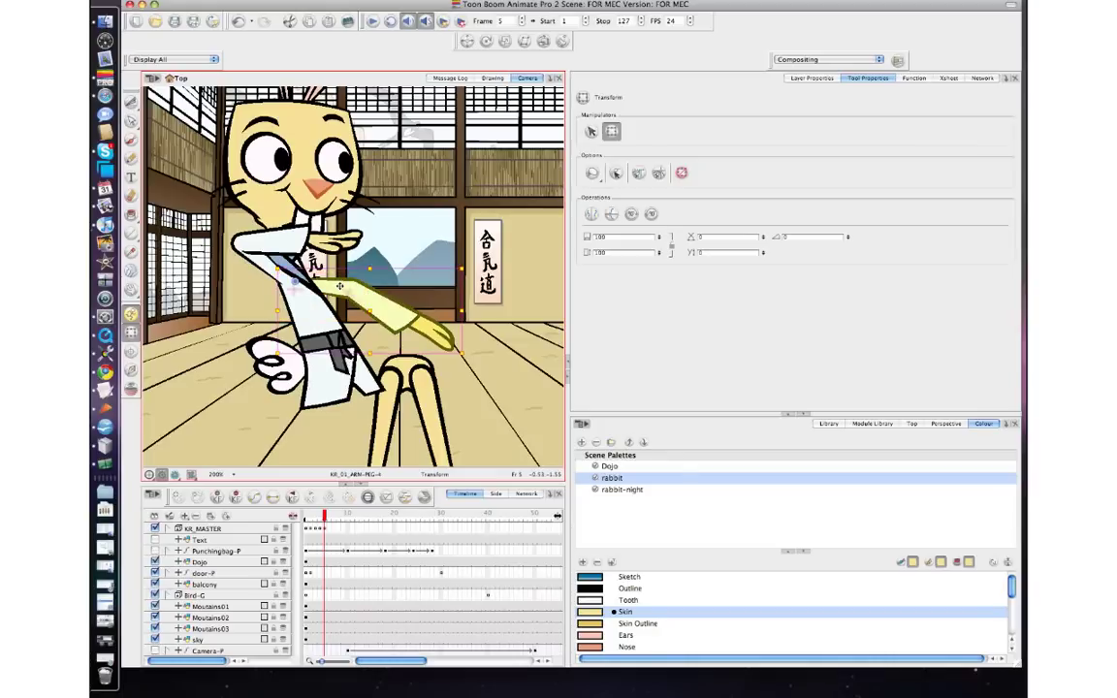
{"action": "left_click_drag", "start_coordinate": [340, 287], "coordinate": [337, 270]}
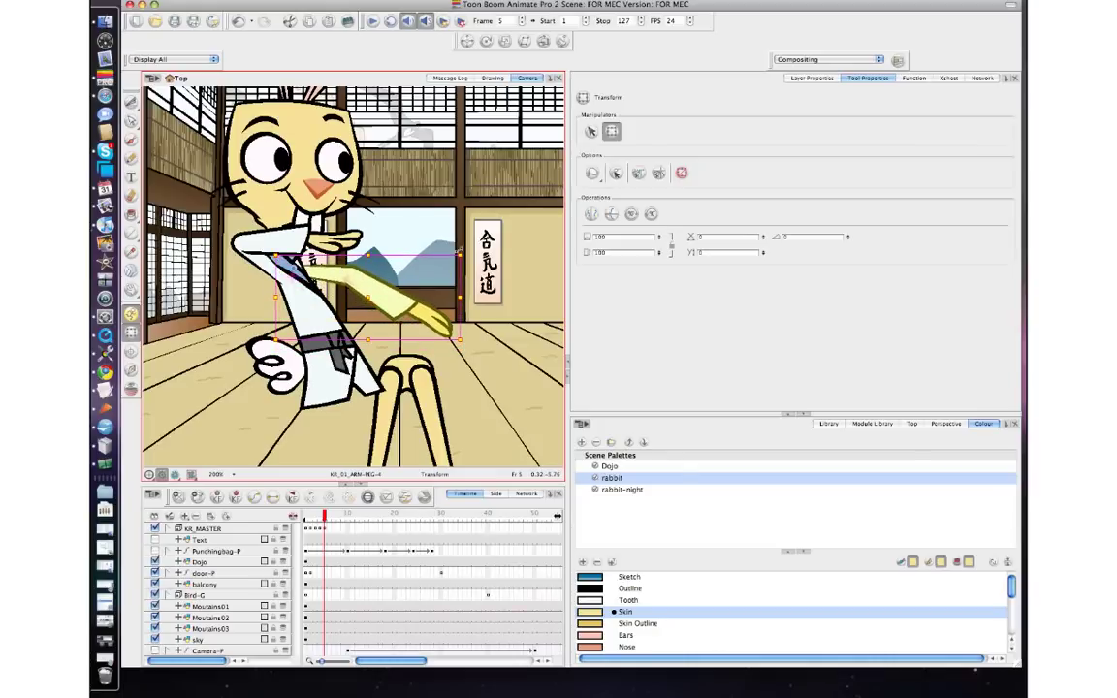
{"action": "left_click_drag", "start_coordinate": [420, 227], "coordinate": [467, 258]}
{"action": "key", "text": "comma"}
{"action": "key", "text": "period"}
Swap the far hand's drawing to kr_01_hand-6 on frame 5 and rotate the hand to follow the lowered forearm.
{"action": "left_click", "coordinate": [442, 321]}
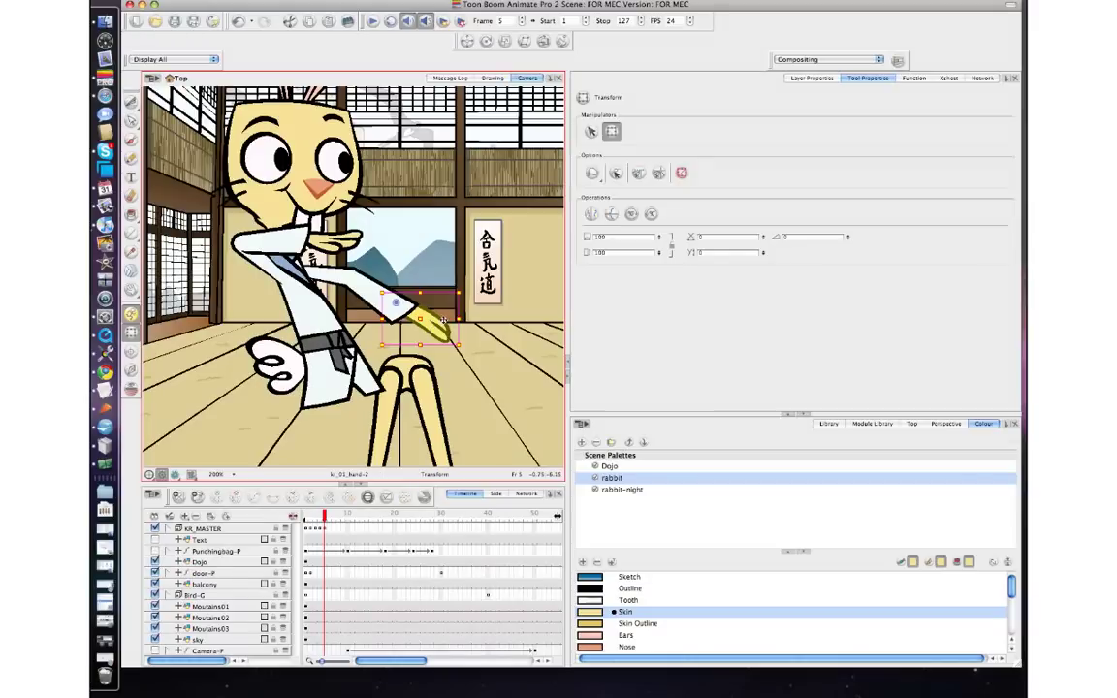
{"action": "key", "text": "bracketright"}
{"action": "left_click_drag", "start_coordinate": [422, 353], "coordinate": [472, 302]}
{"action": "key", "text": "comma"}
{"action": "key", "text": "period"}
{"action": "left_click_drag", "start_coordinate": [471, 293], "coordinate": [426, 322]}
Rotate the kr_01 leg about its ankle to reach the shifted body and place the hips drawing beneath the jacket.
{"action": "scroll", "coordinate": [428, 331], "scroll_direction": "down", "scroll_amount": 5}
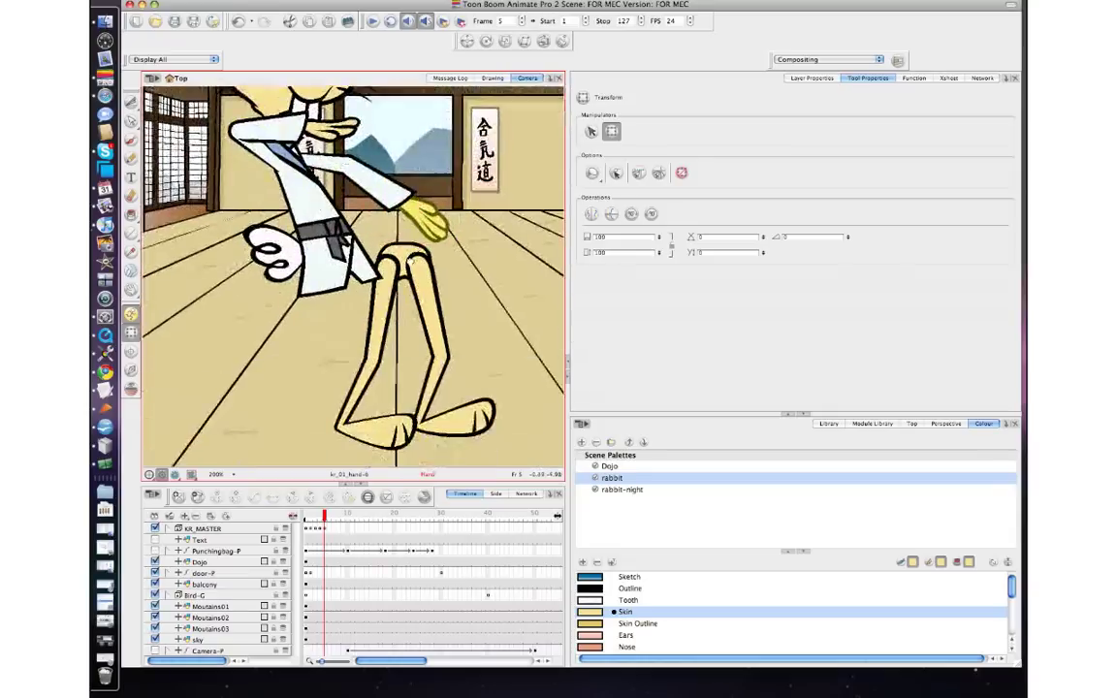
{"action": "left_click", "coordinate": [419, 303]}
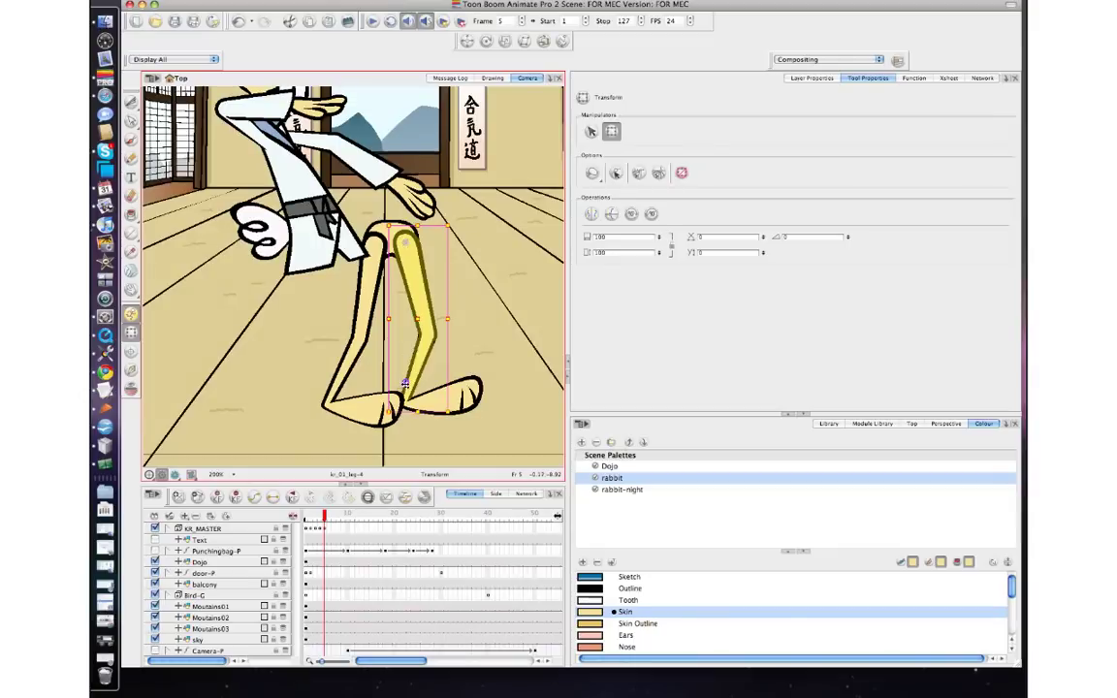
{"action": "left_click_drag", "start_coordinate": [452, 227], "coordinate": [388, 218]}
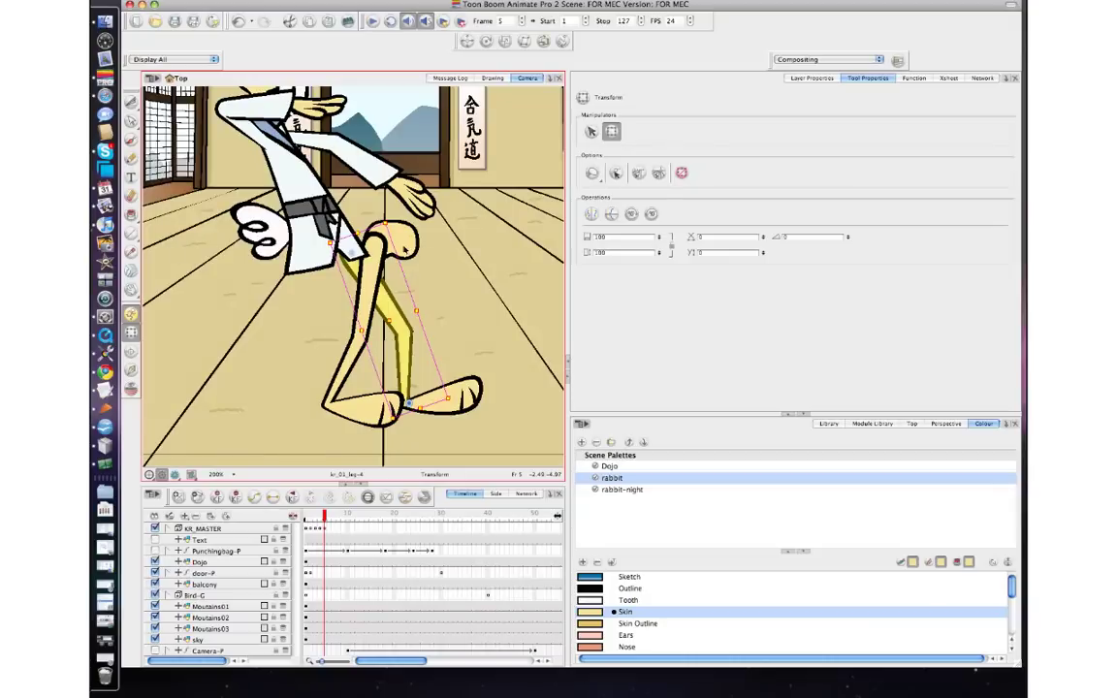
{"action": "left_click", "coordinate": [344, 247]}
{"action": "left_click_drag", "start_coordinate": [344, 248], "coordinate": [348, 251]}
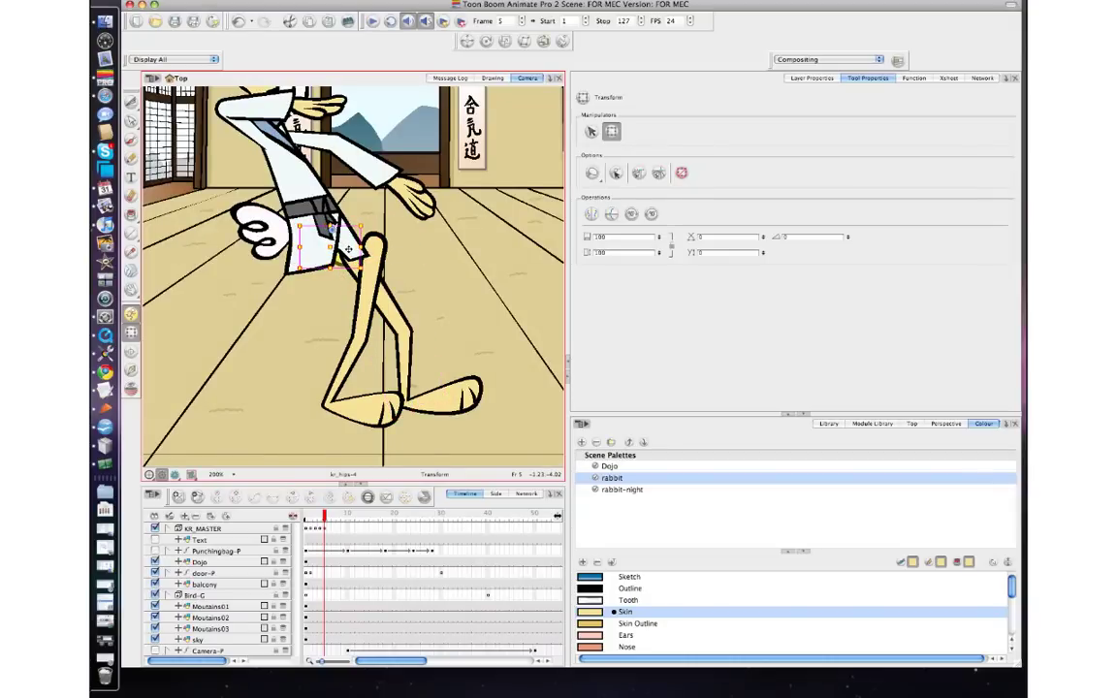
Rotate the kr_02 thigh about the knee to meet the hips, and flip it so the knee points backward.
{"action": "left_click", "coordinate": [362, 291]}
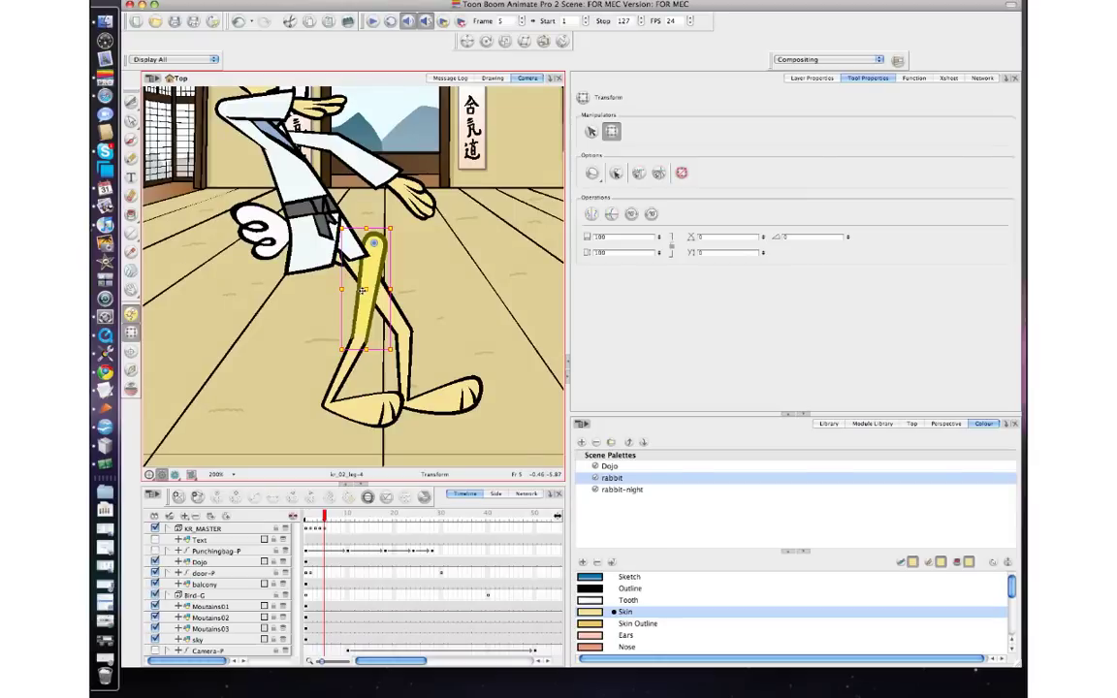
{"action": "key", "text": "b"}
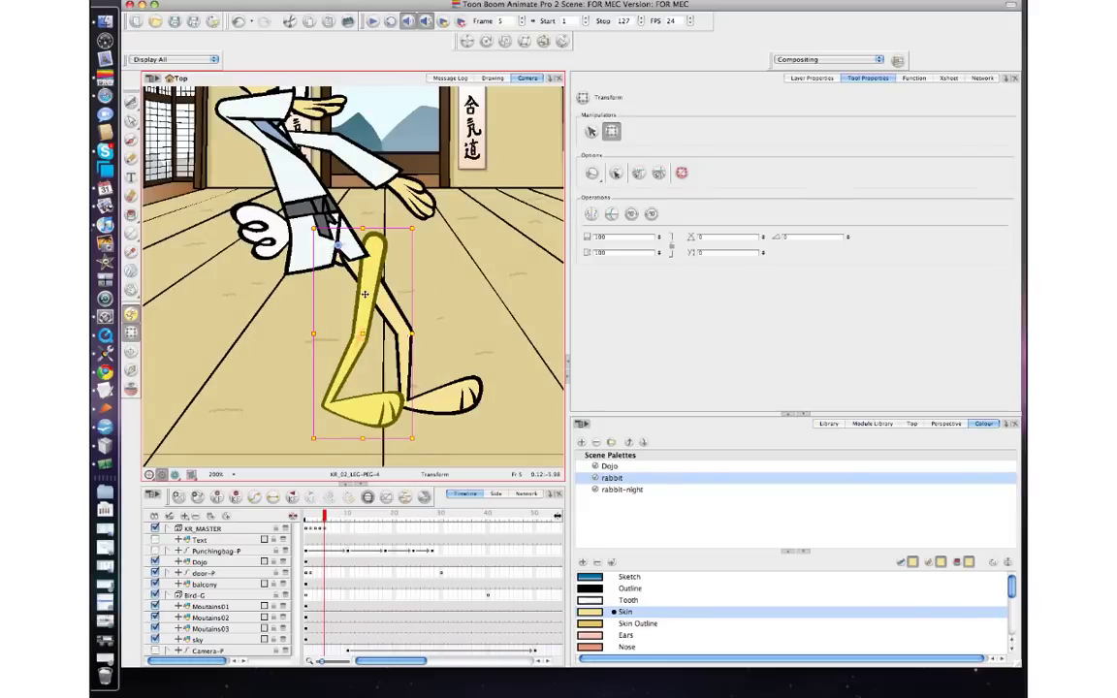
{"action": "left_click", "coordinate": [378, 319]}
{"action": "left_click", "coordinate": [374, 247]}
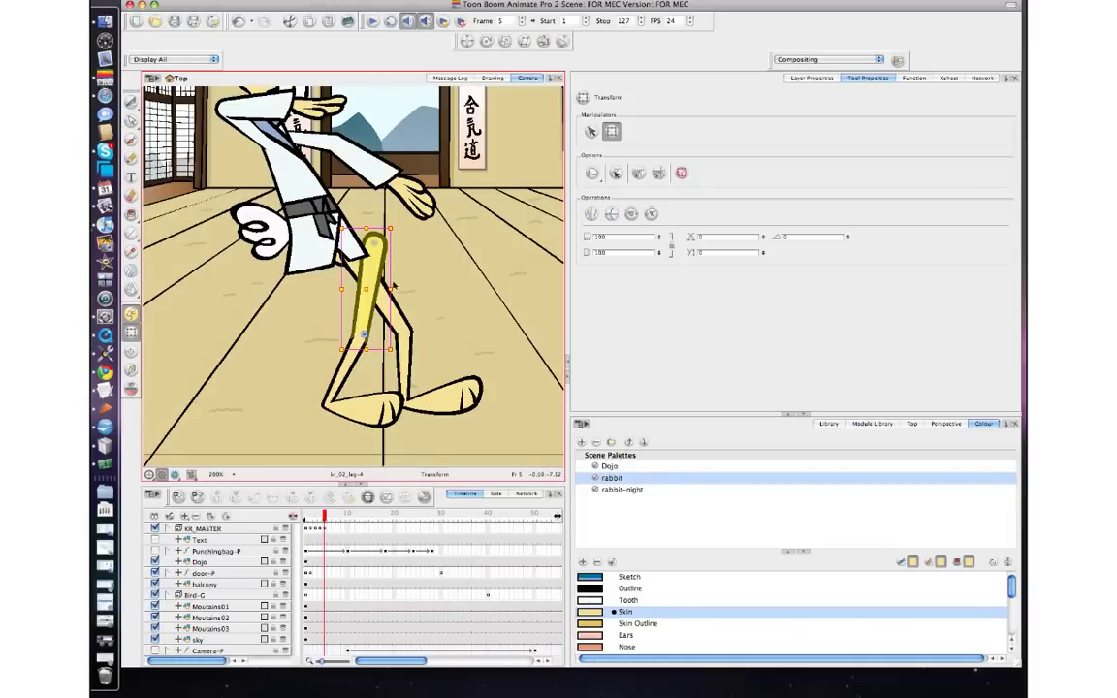
{"action": "left_click_drag", "start_coordinate": [359, 203], "coordinate": [315, 235]}
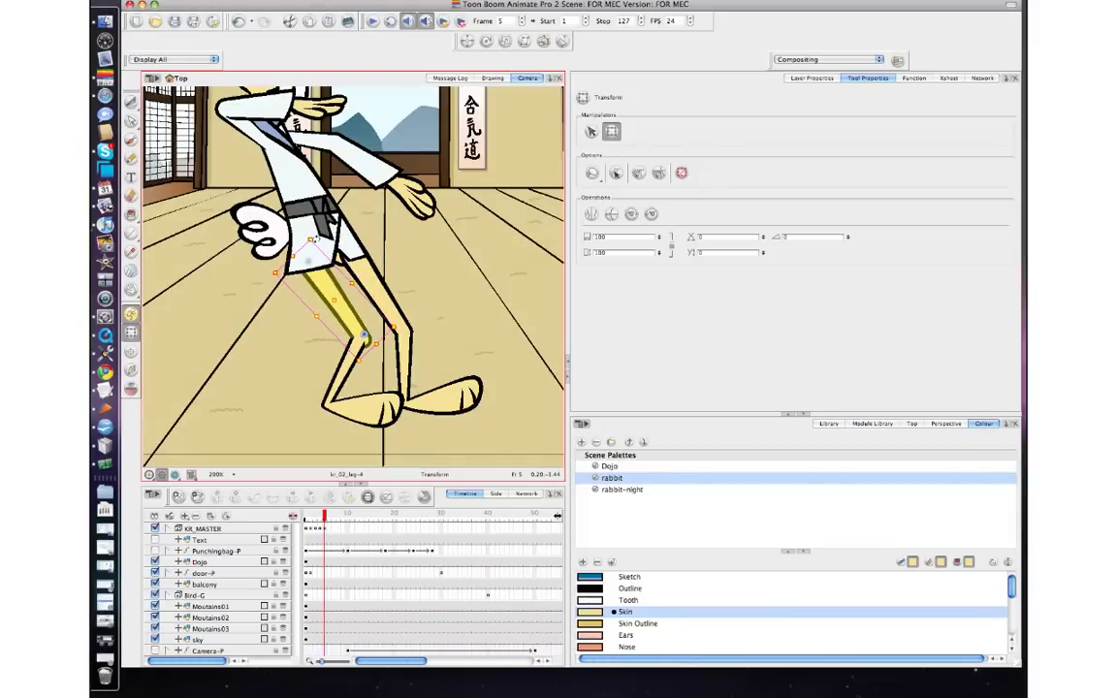
{"action": "left_click", "coordinate": [316, 243]}
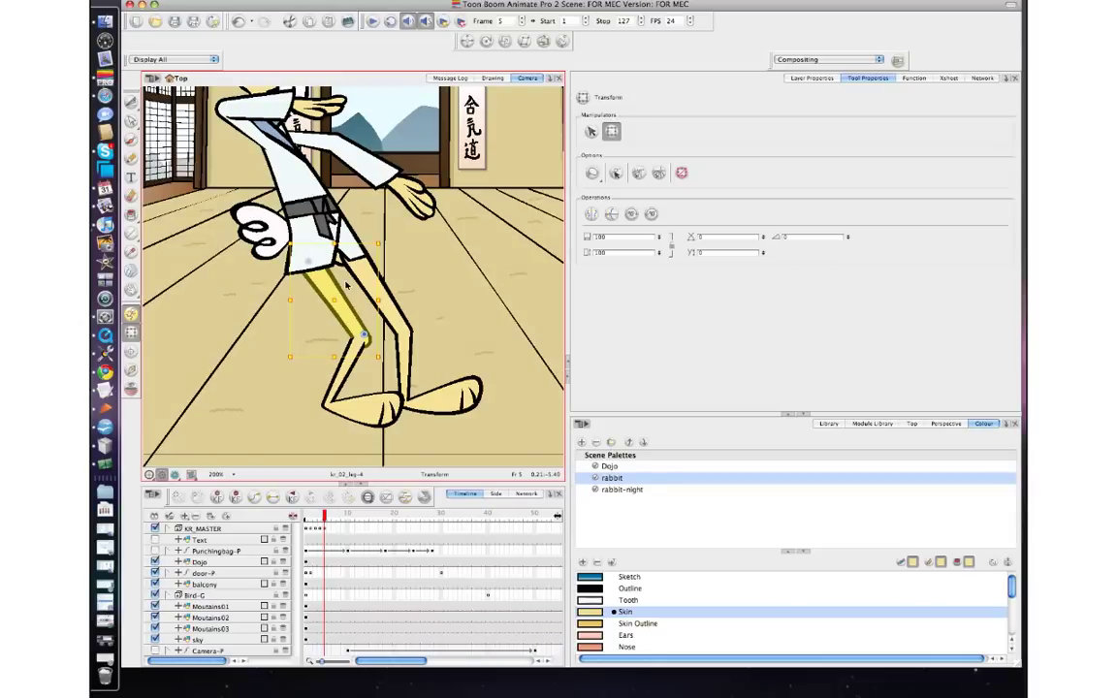
{"action": "left_click_drag", "start_coordinate": [346, 284], "coordinate": [282, 297]}
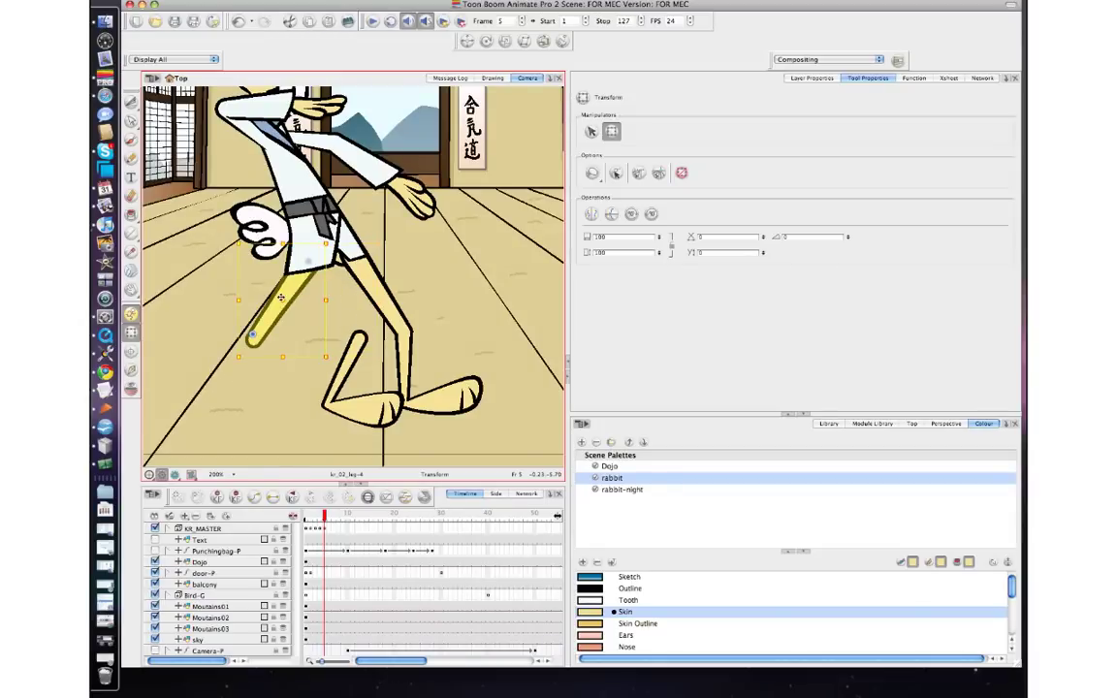
Flip the kr_02 lower-leg peg horizontally and rotate it so the foot faces backward.
{"action": "left_click", "coordinate": [360, 347]}
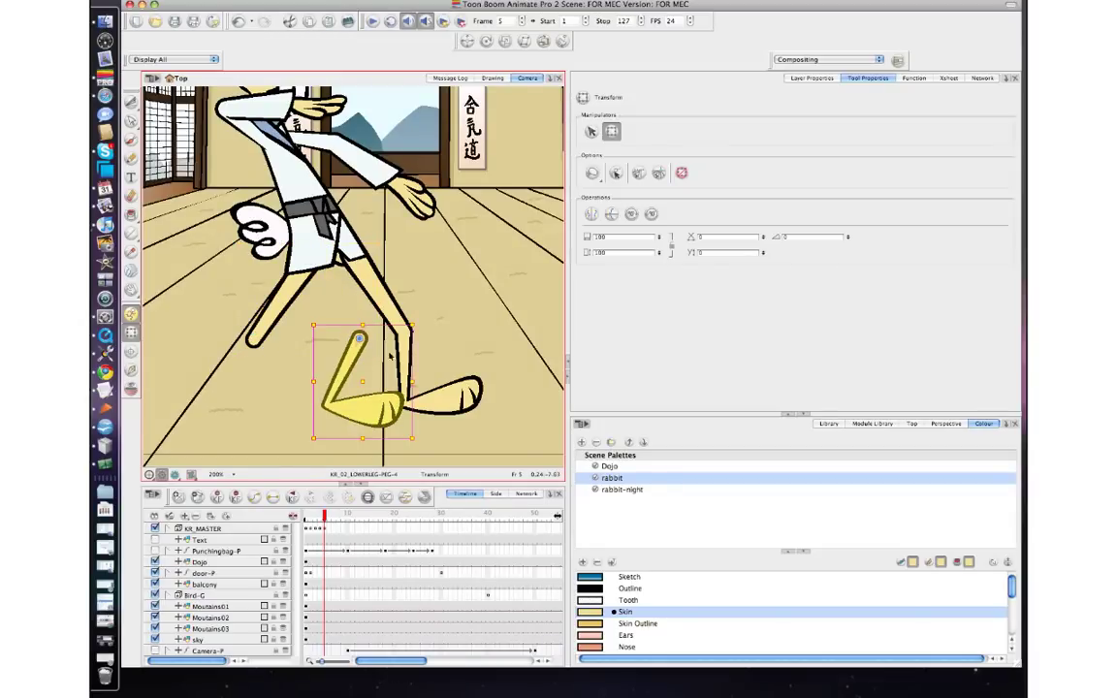
{"action": "left_click", "coordinate": [369, 362]}
{"action": "left_click", "coordinate": [352, 364]}
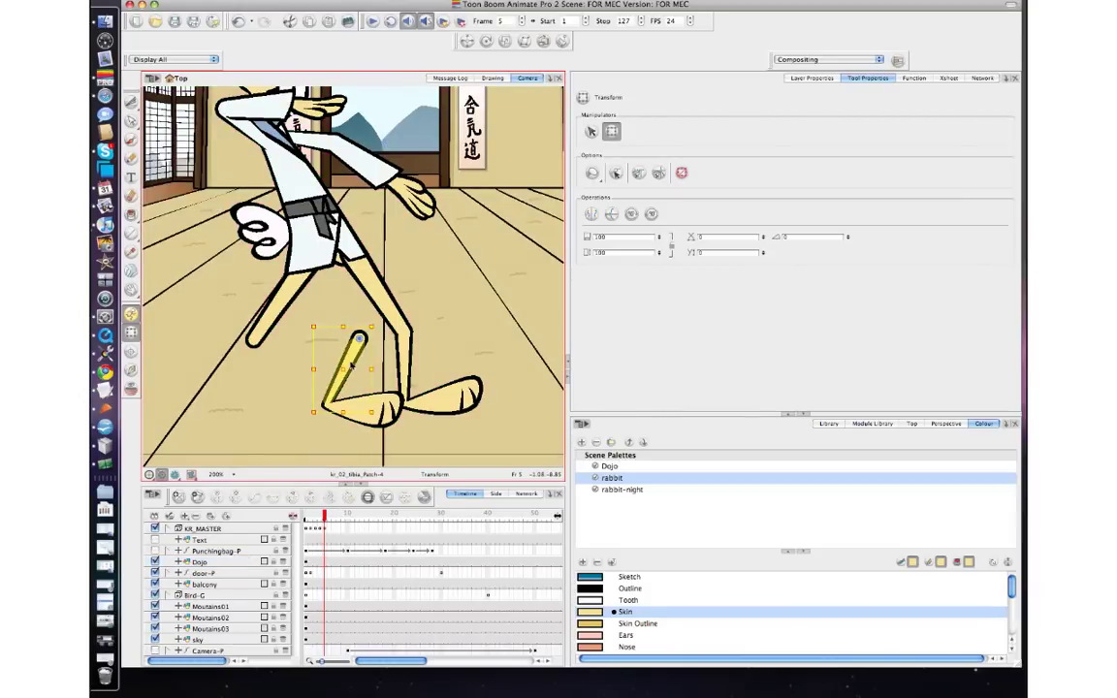
{"action": "left_click", "coordinate": [351, 364]}
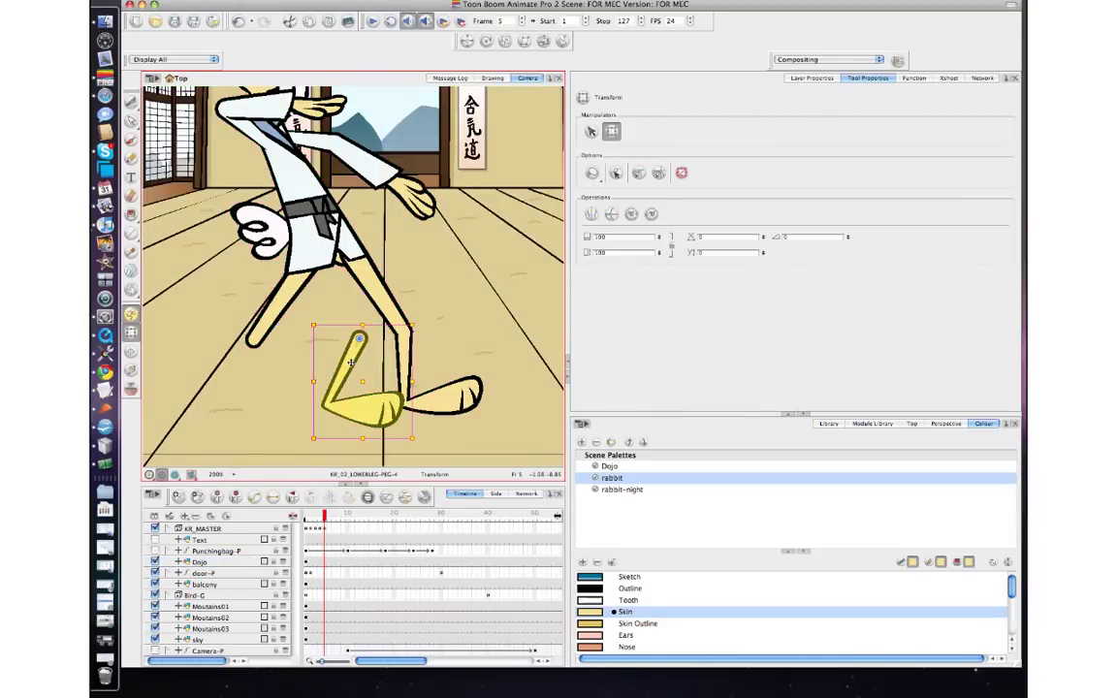
{"action": "key", "text": "4"}
{"action": "left_click_drag", "start_coordinate": [415, 322], "coordinate": [400, 400]}
Move the kr_02 lower-leg peg to the thigh's knee and rotate the shin in line with the thigh.
{"action": "left_click", "coordinate": [336, 358]}
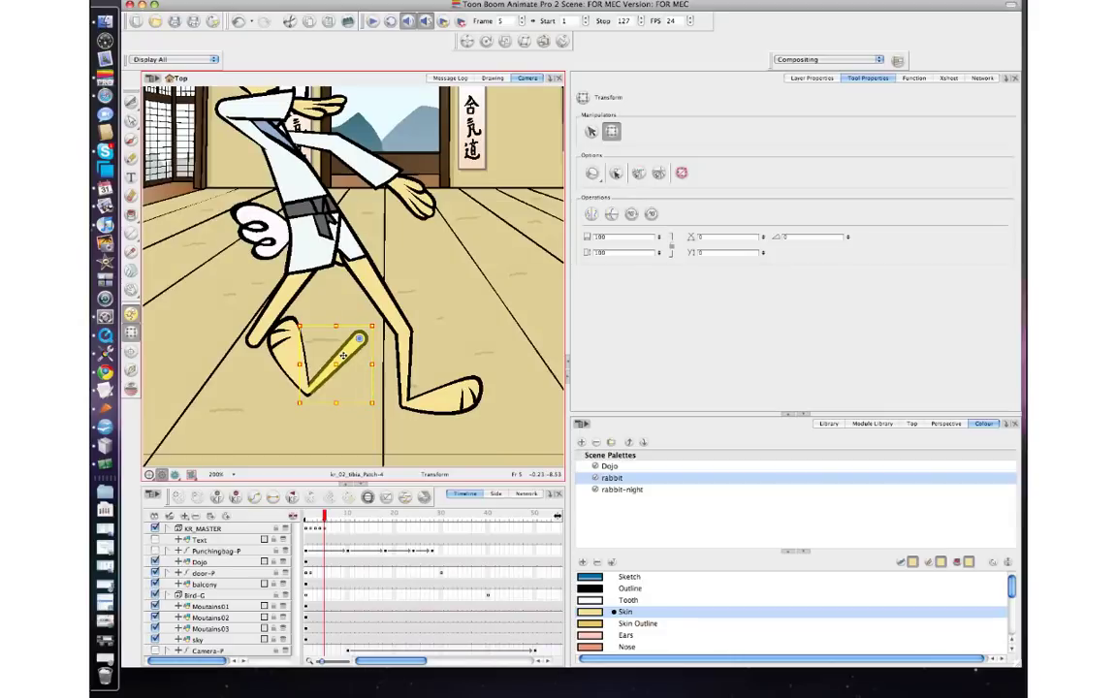
{"action": "key", "text": "b"}
{"action": "left_click_drag", "start_coordinate": [343, 356], "coordinate": [241, 353]}
{"action": "left_click_drag", "start_coordinate": [280, 405], "coordinate": [230, 365]}
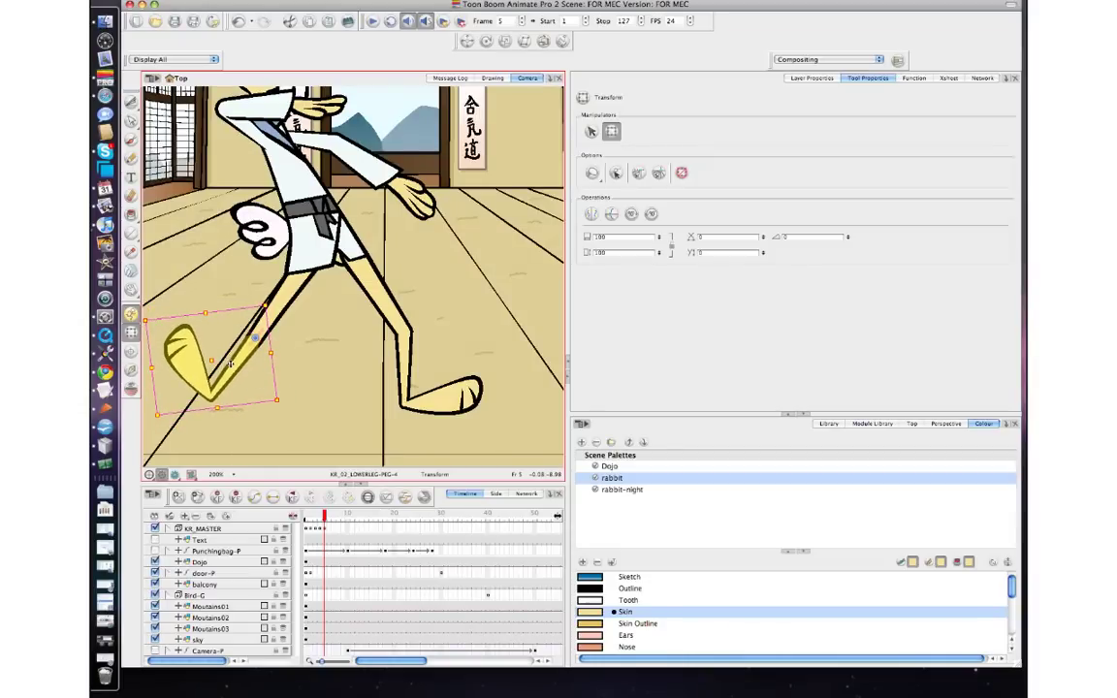
Rotate the kr_02 foot about its ankle to lie flat on the floor, nudge the lower leg at the knee, and compare with frame 4.
{"action": "left_click", "coordinate": [283, 330]}
{"action": "left_click", "coordinate": [178, 339]}
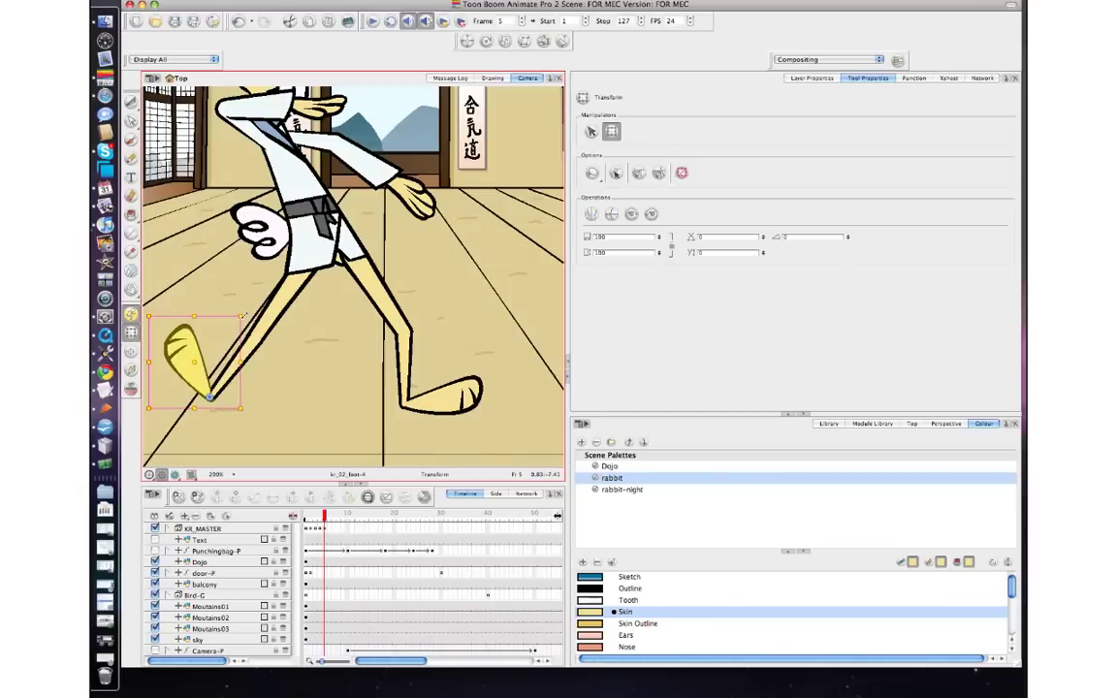
{"action": "left_click_drag", "start_coordinate": [247, 307], "coordinate": [174, 357]}
{"action": "key", "text": "shift+b"}
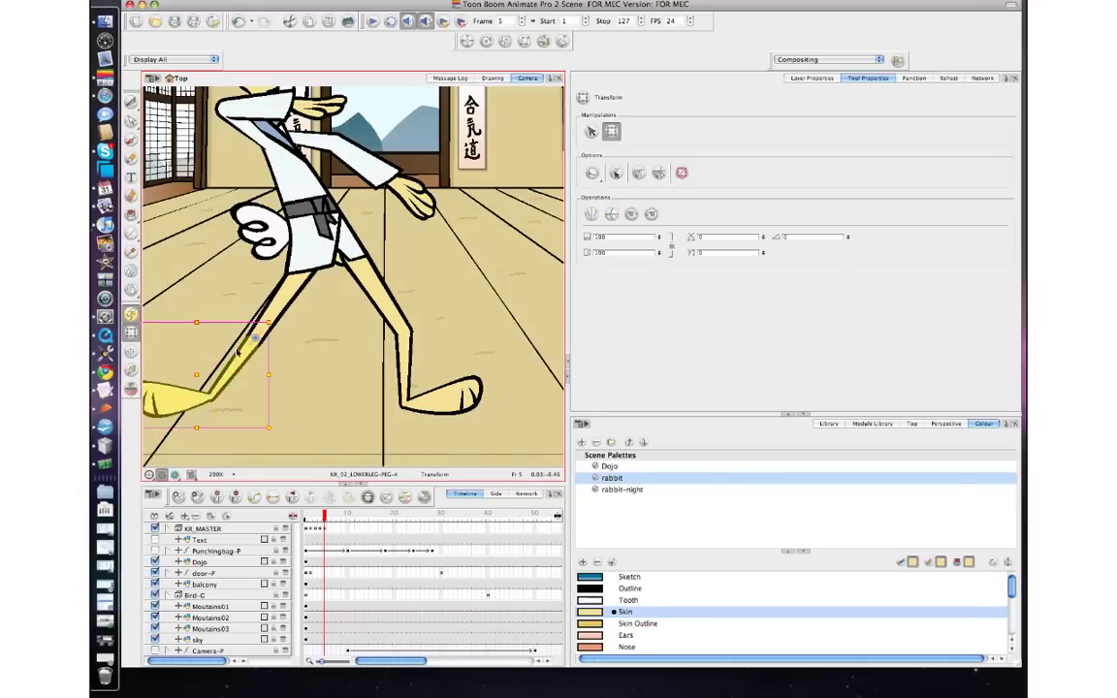
{"action": "left_click_drag", "start_coordinate": [238, 352], "coordinate": [235, 350]}
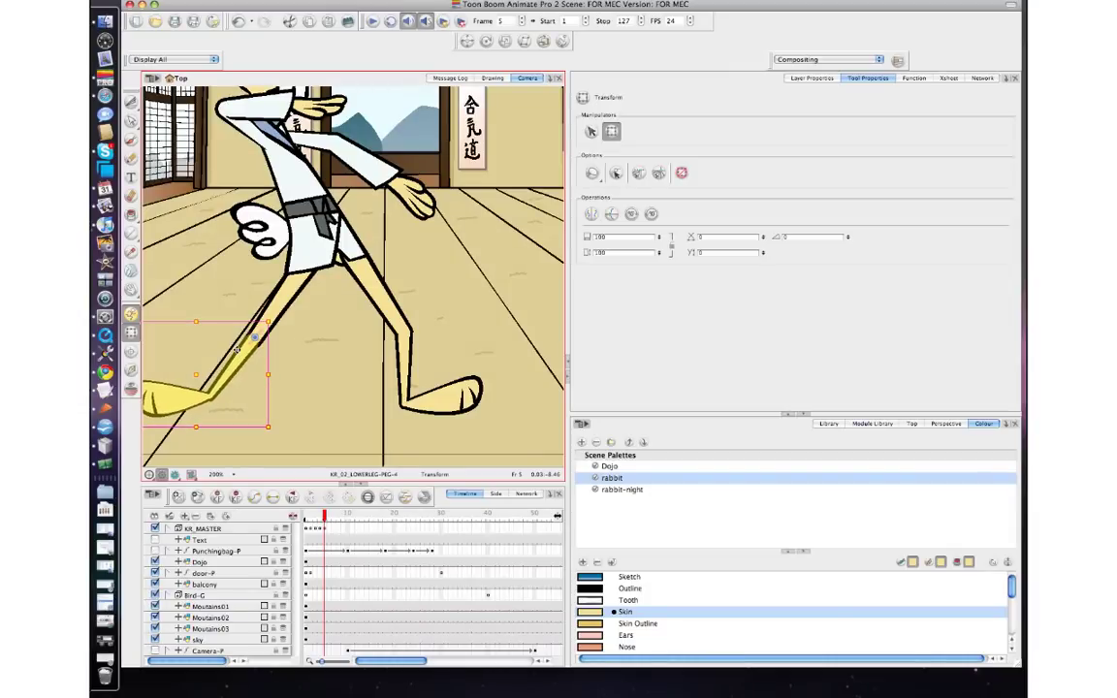
{"action": "key", "text": "comma"}
{"action": "key", "text": "period"}
{"action": "key", "text": "comma"}
{"action": "key", "text": "period"}
Rotate the kr_01 thigh about the knee so its upper end tucks under the jacket, and compare with frame 4.
{"action": "left_click_drag", "start_coordinate": [324, 262], "coordinate": [333, 366]}
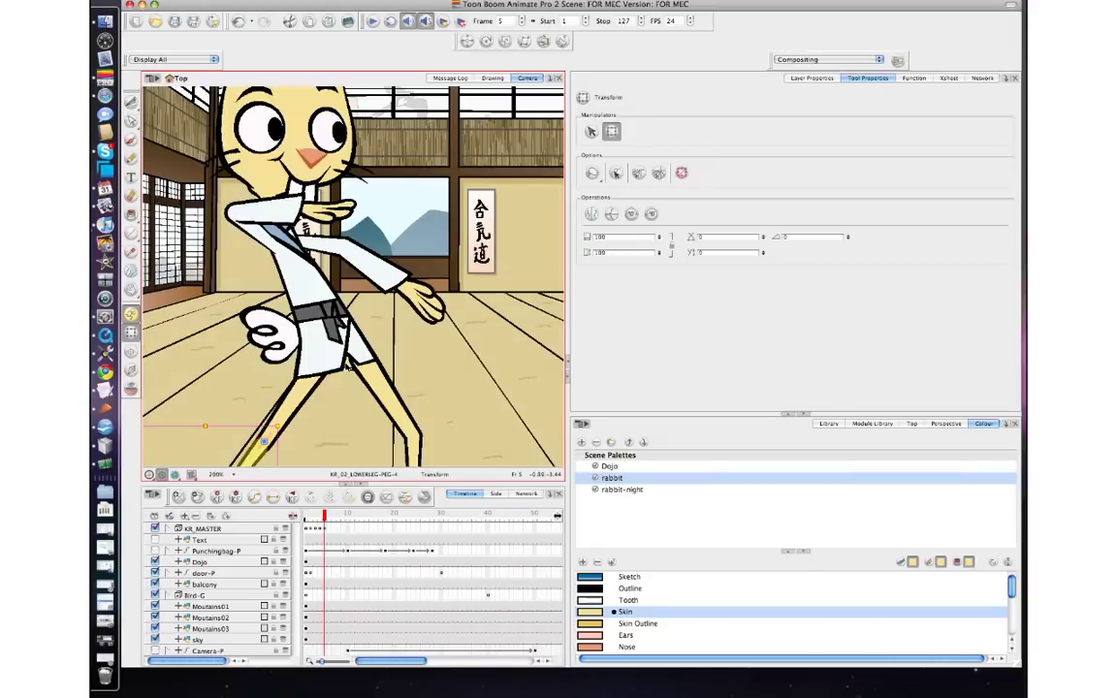
{"action": "left_click", "coordinate": [346, 362]}
{"action": "left_click", "coordinate": [361, 380]}
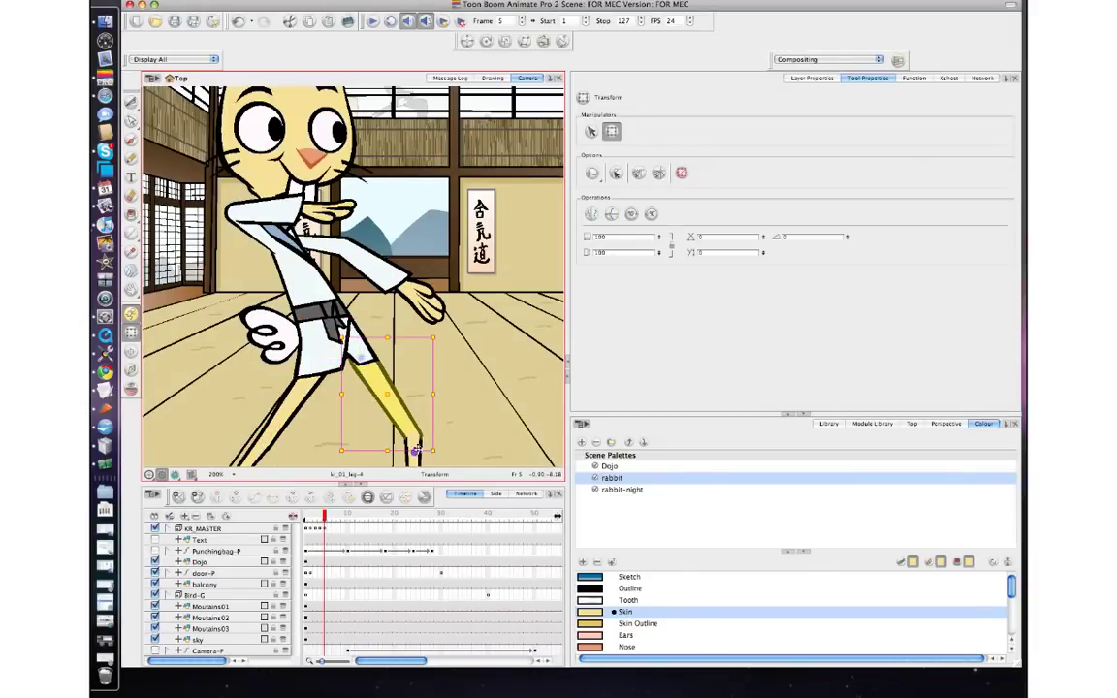
{"action": "left_click_drag", "start_coordinate": [370, 337], "coordinate": [381, 323]}
{"action": "key", "text": "comma"}
{"action": "key", "text": "period"}
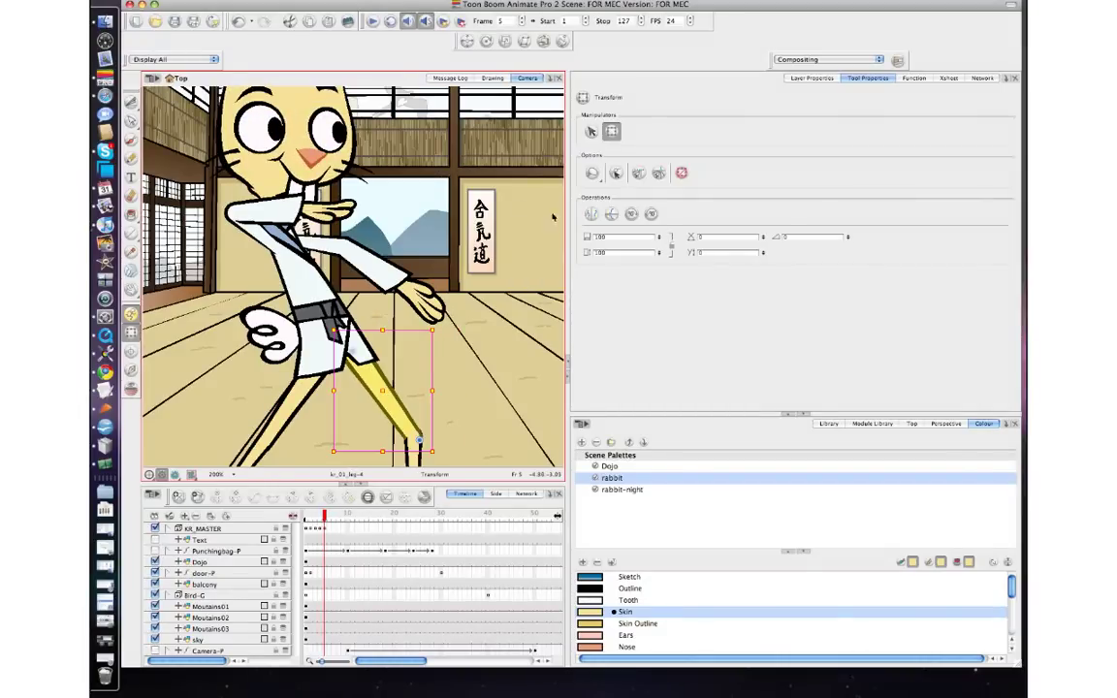
Rotate the kr_01 hand downward, refit it to the sleeve end, and compare with frame 4.
{"action": "left_click", "coordinate": [333, 247]}
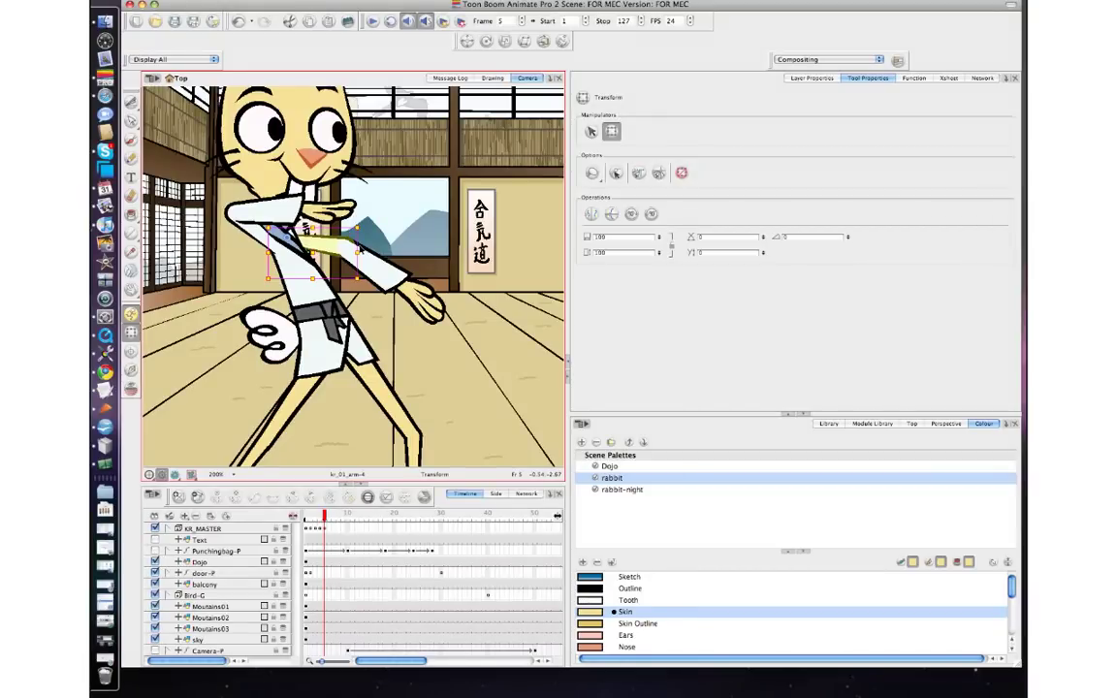
{"action": "key", "text": "comma"}
{"action": "key", "text": "period"}
{"action": "left_click", "coordinate": [394, 303]}
{"action": "mouse_move", "coordinate": [470, 262]}
{"action": "left_mouse_down"}
{"action": "mouse_move", "coordinate": [481, 283]}
{"action": "mouse_move", "coordinate": [416, 296]}
{"action": "left_mouse_up"}
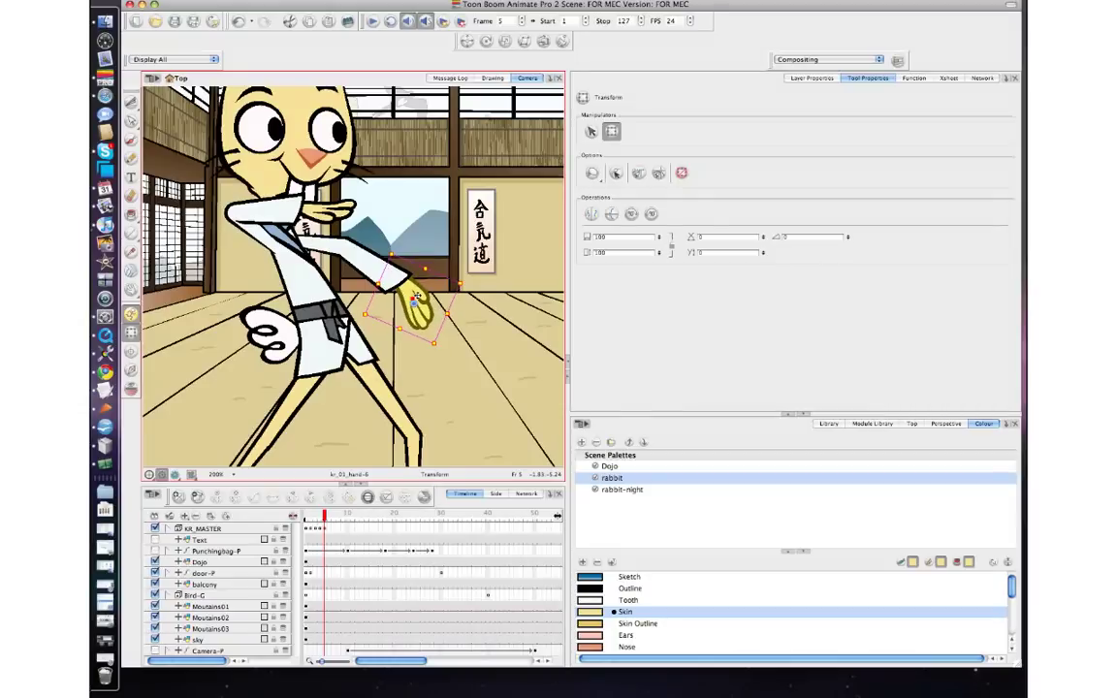
{"action": "key", "text": "comma"}
{"action": "key", "text": "period"}
Rotate the KR_01_ARM peg downward from the shoulder so the whole extended arm hangs lower.
{"action": "left_click", "coordinate": [324, 250]}
{"action": "key", "text": "b"}
{"action": "left_click_drag", "start_coordinate": [453, 222], "coordinate": [466, 257]}
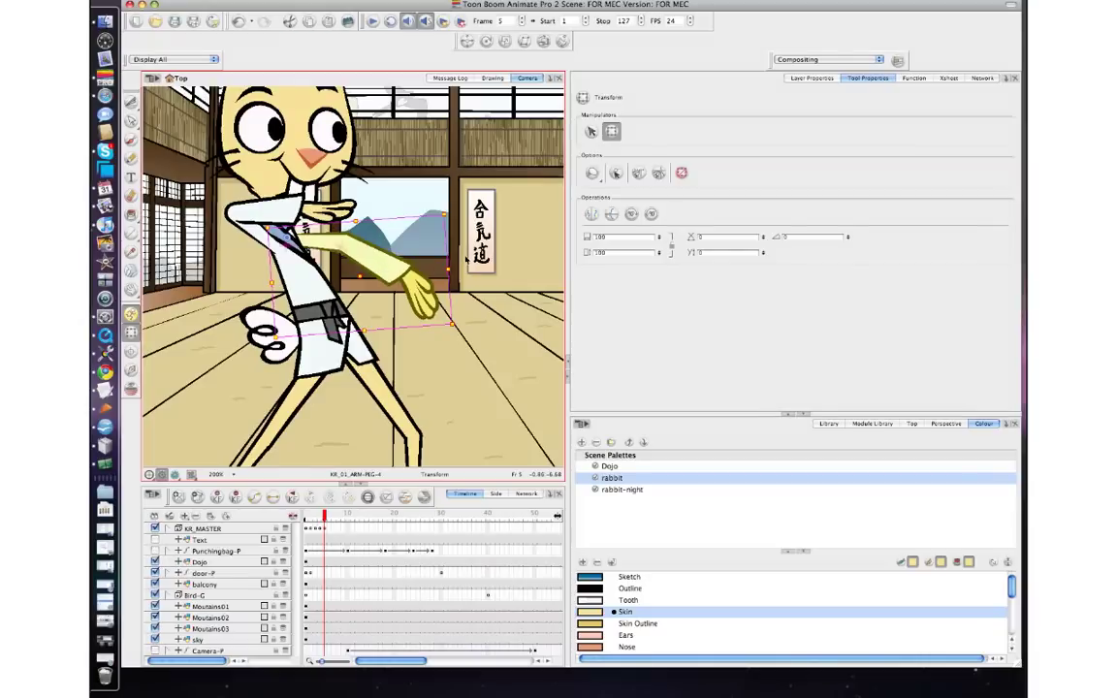
{"action": "left_click", "coordinate": [422, 265]}
{"action": "left_click", "coordinate": [405, 266]}
{"action": "key", "text": "b"}
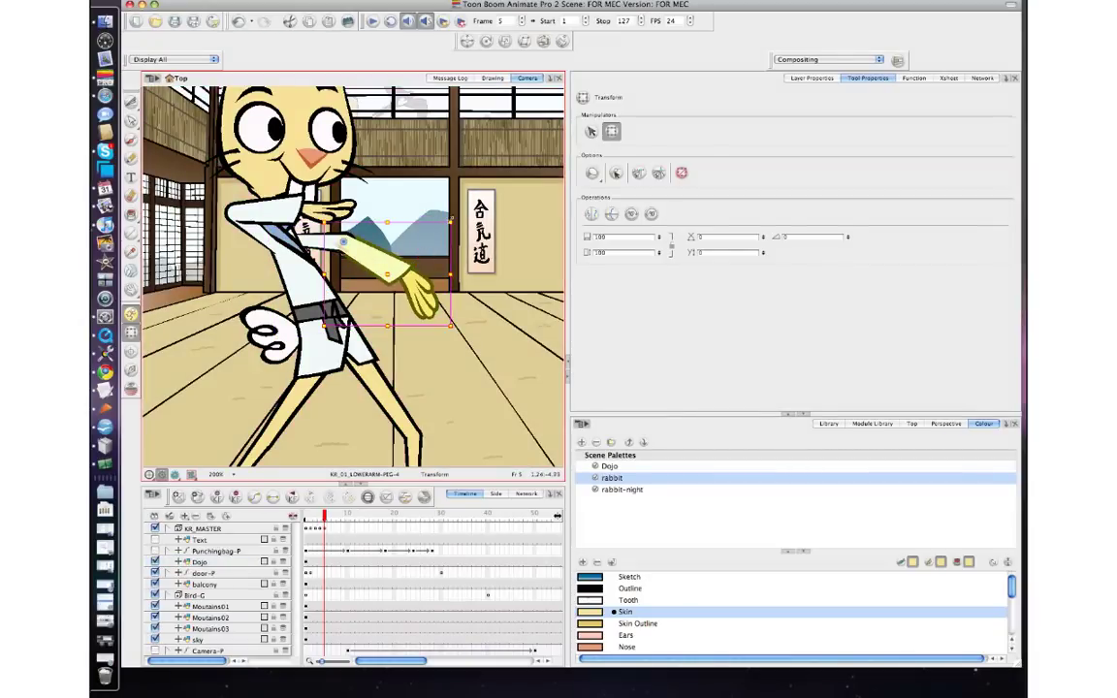
{"action": "left_click_drag", "start_coordinate": [456, 223], "coordinate": [370, 279]}
{"action": "key", "text": "b"}
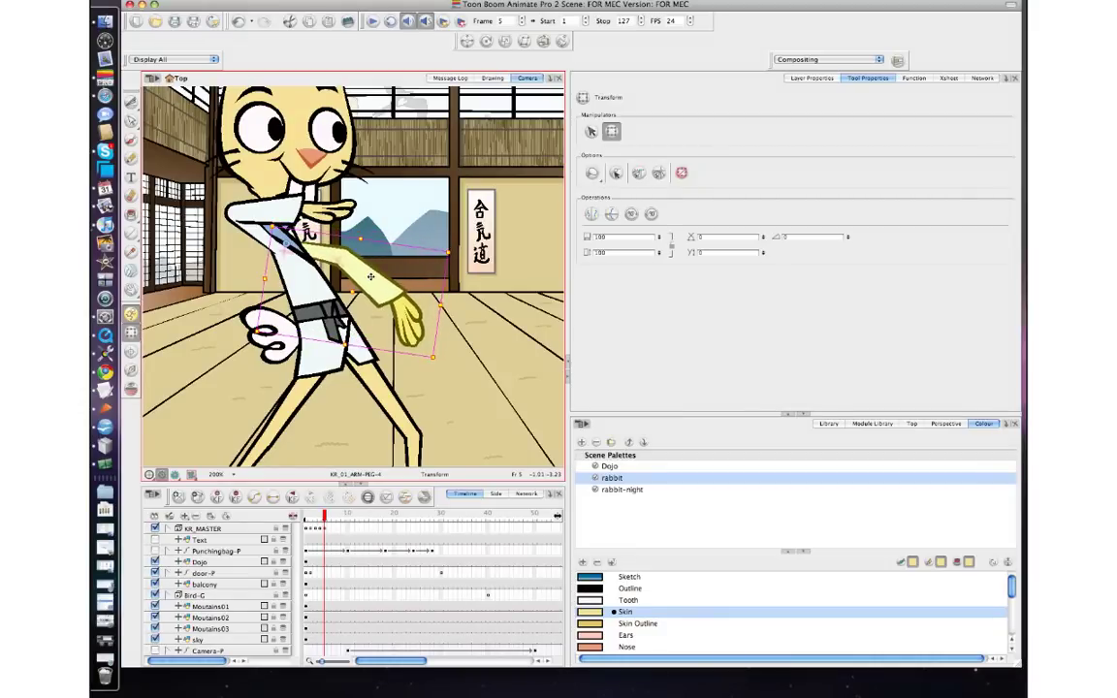
{"action": "left_click_drag", "start_coordinate": [456, 255], "coordinate": [458, 269]}
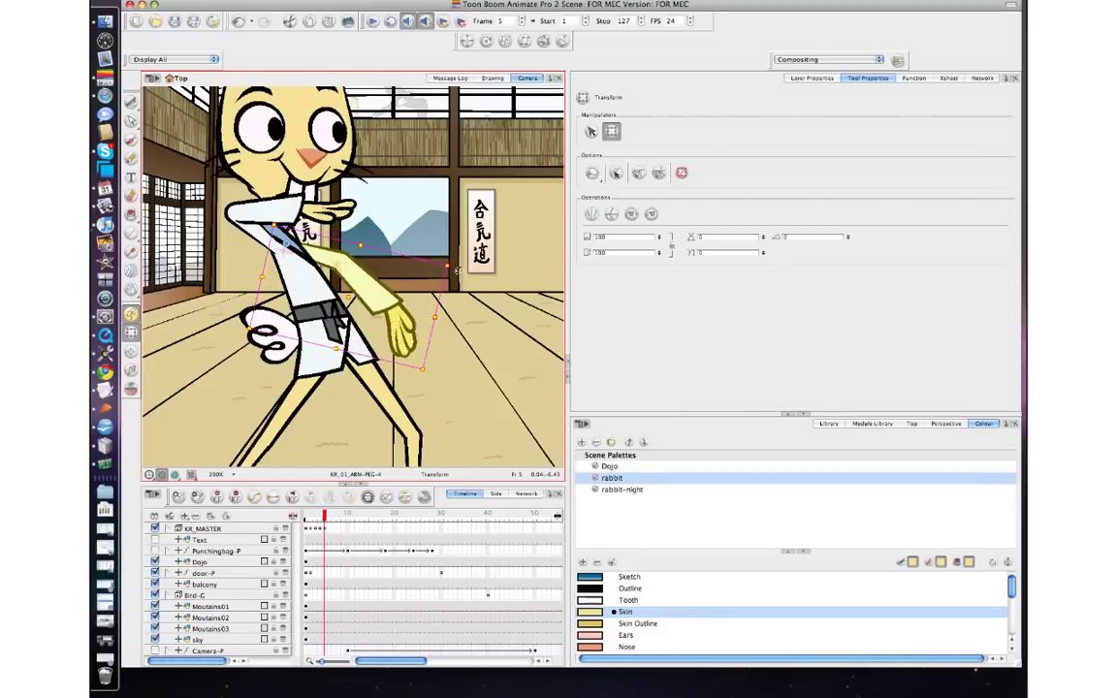
Raise the KR_01_LOWERARM peg slightly about the elbow and compare the pose with frame 4.
{"action": "left_click", "coordinate": [340, 261]}
{"action": "key", "text": "b"}
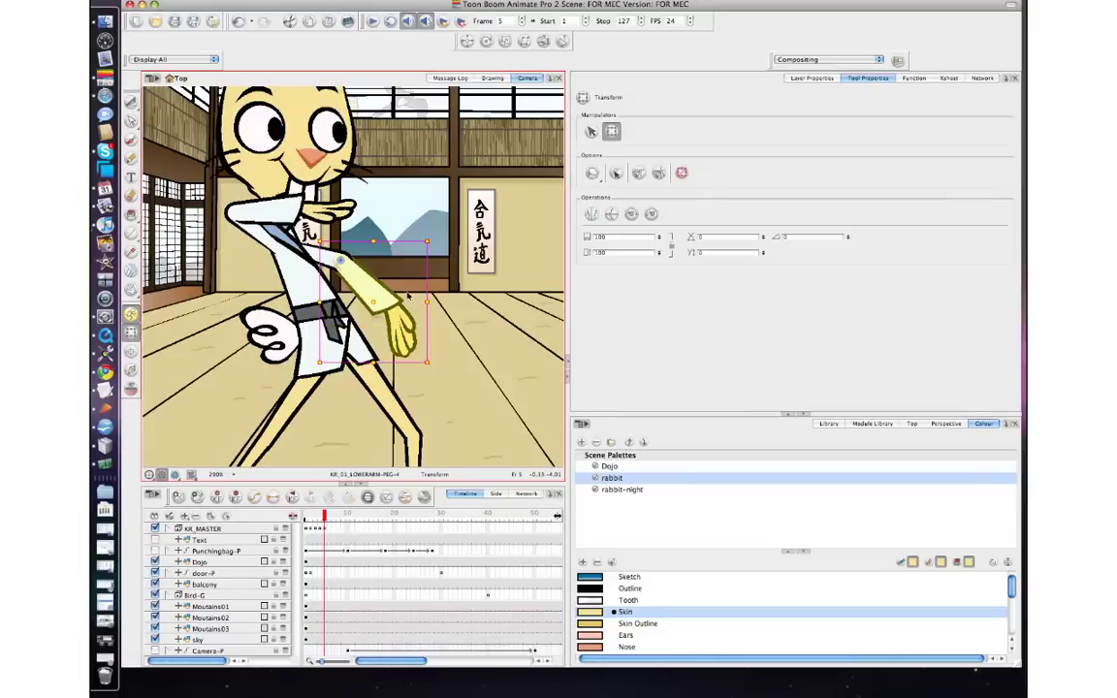
{"action": "left_click_drag", "start_coordinate": [436, 232], "coordinate": [419, 222]}
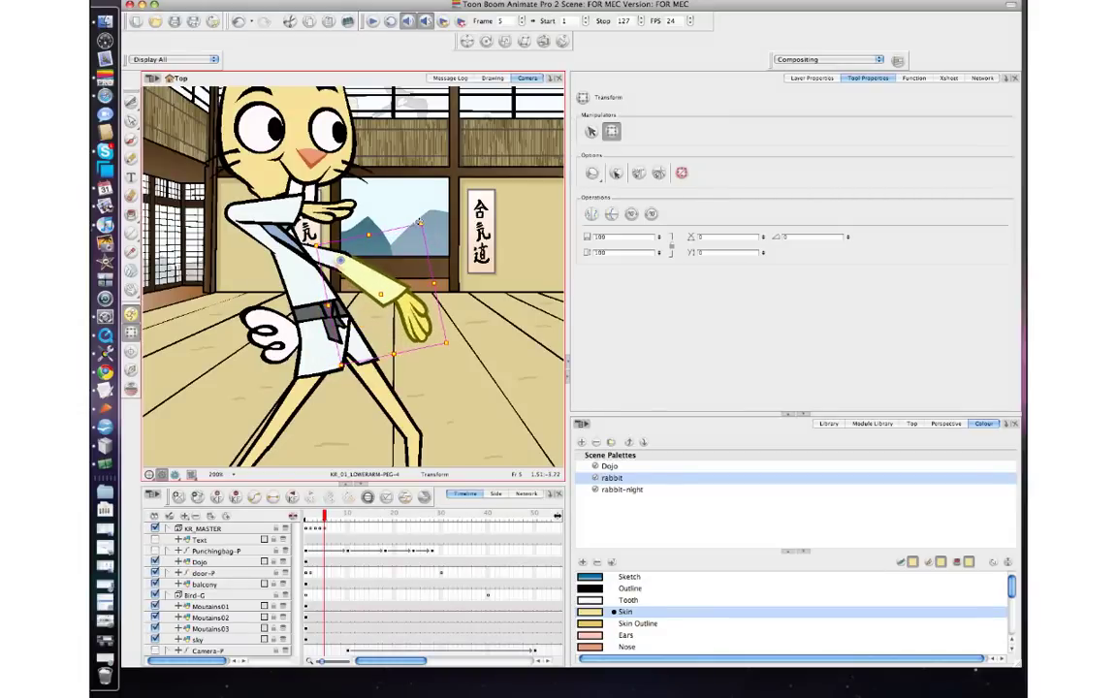
{"action": "key", "text": "comma"}
{"action": "key", "text": "period"}
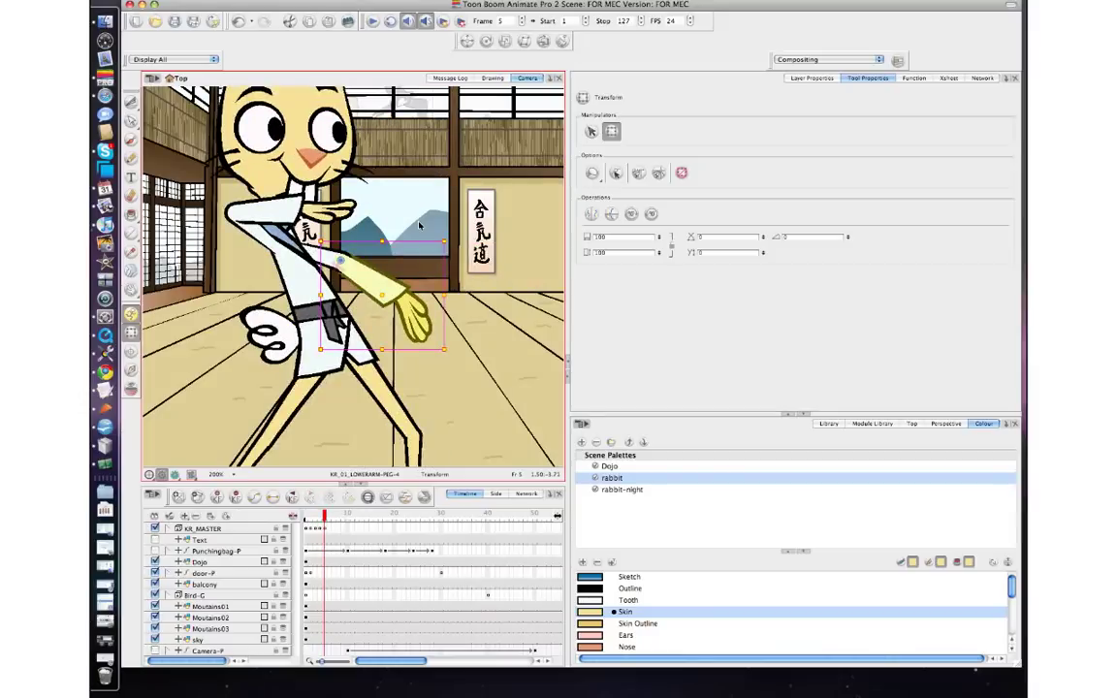
Rotate the kr_01 hand outward, reposition it at the cuff, and compare with frame 4.
{"action": "left_click", "coordinate": [443, 307]}
{"action": "left_click", "coordinate": [413, 320]}
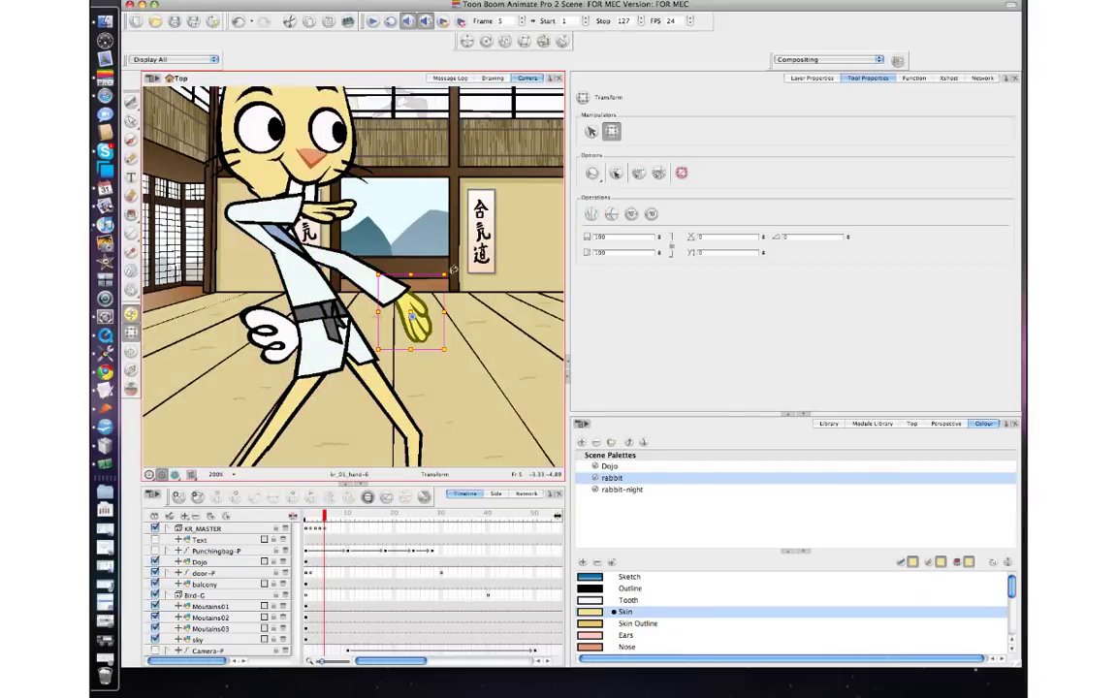
{"action": "left_click_drag", "start_coordinate": [456, 273], "coordinate": [432, 247]}
{"action": "left_click_drag", "start_coordinate": [418, 303], "coordinate": [424, 298]}
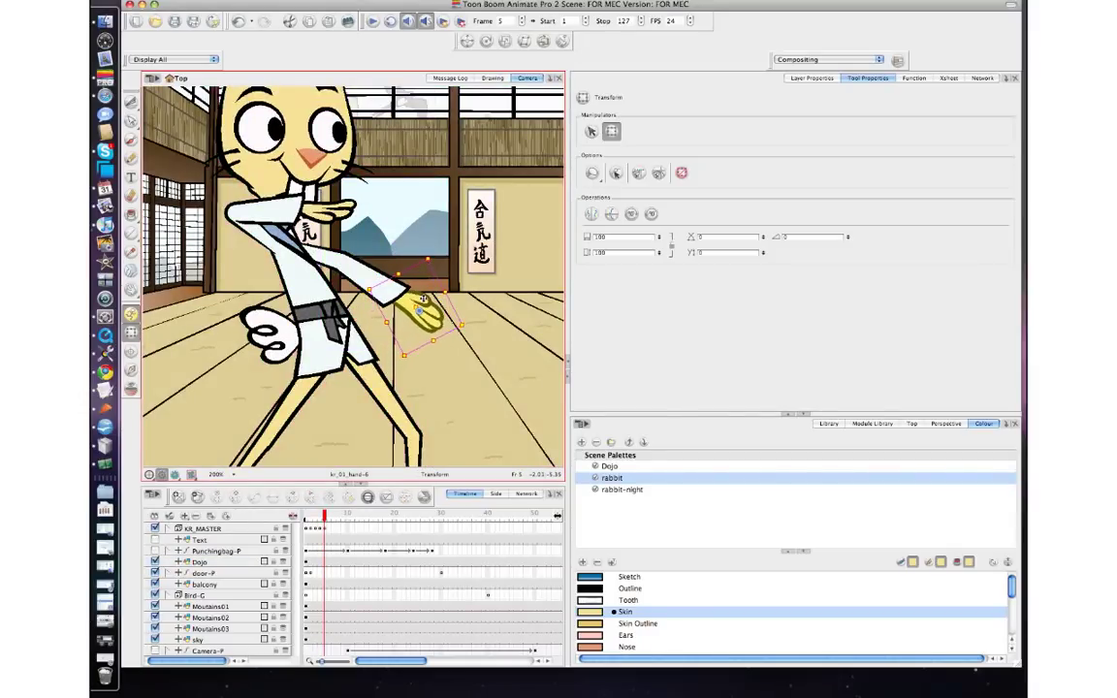
{"action": "key", "text": "comma"}
{"action": "key", "text": "period"}
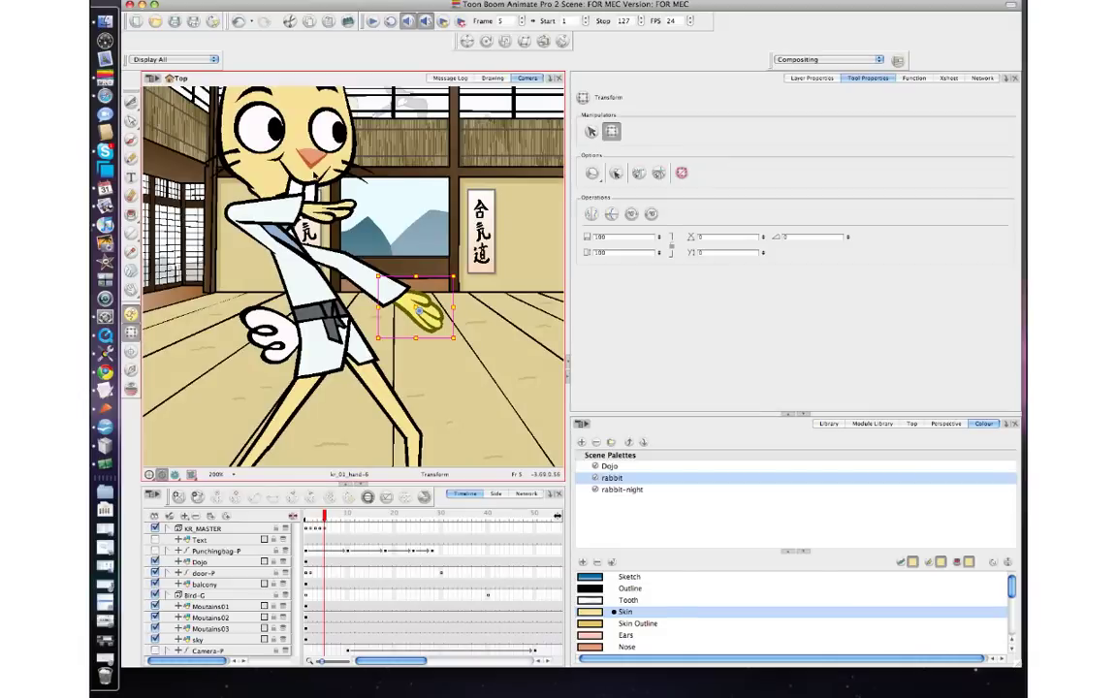
Flip back and forth through frames 2 to 5 to examine the flow of the body and arm motion.
{"action": "key", "text": "comma"}
{"action": "key", "text": "comma"}
{"action": "key", "text": "comma"}
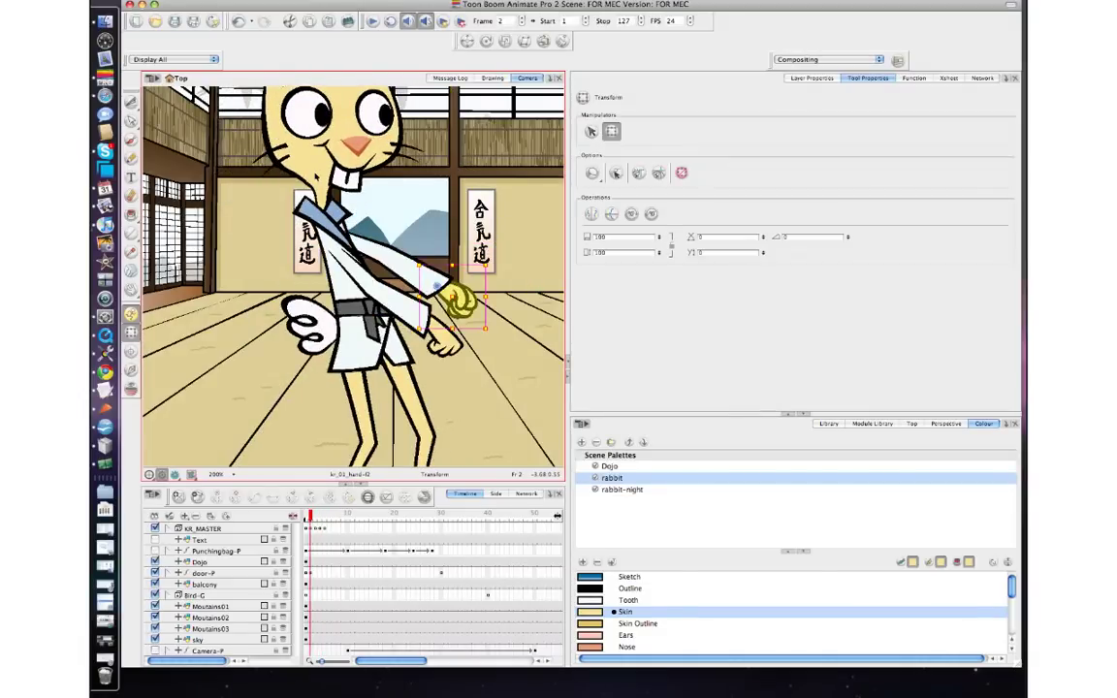
{"action": "key", "text": "period"}
{"action": "key", "text": "period"}
{"action": "key", "text": "period"}
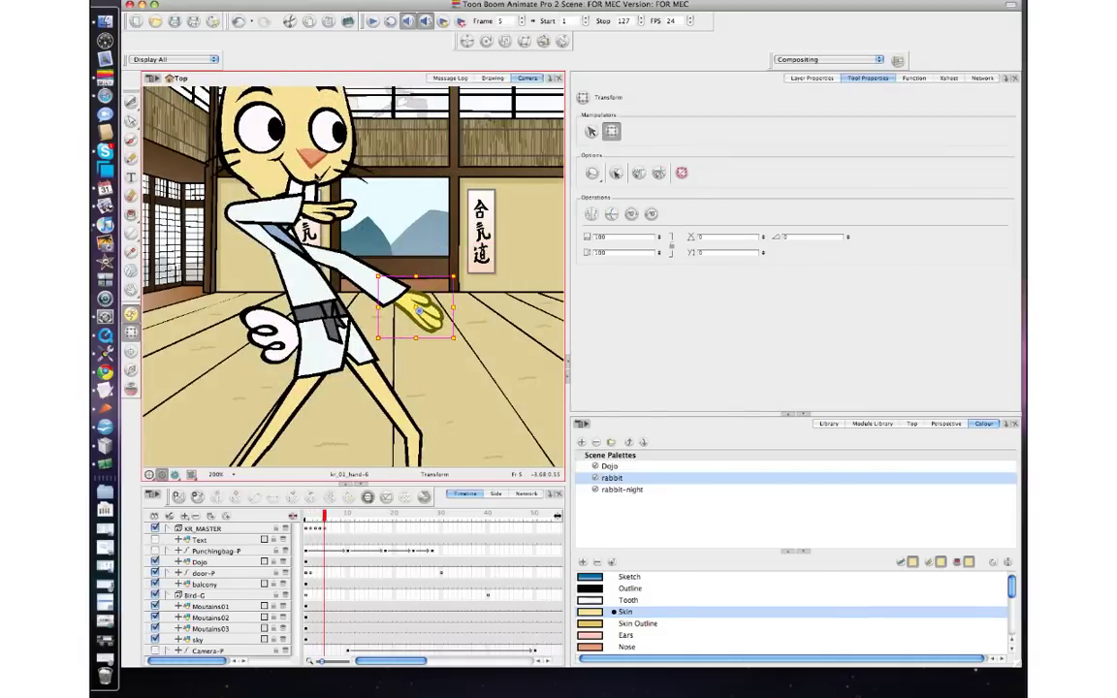
{"action": "key", "text": "comma"}
{"action": "key", "text": "comma"}
{"action": "key", "text": "comma"}
{"action": "key", "text": "period"}
{"action": "key", "text": "period"}
{"action": "key", "text": "period"}
Tilt the kr_02 hand's fingers slightly upward and check the movement across frames 2 to 5.
{"action": "left_click", "coordinate": [322, 208]}
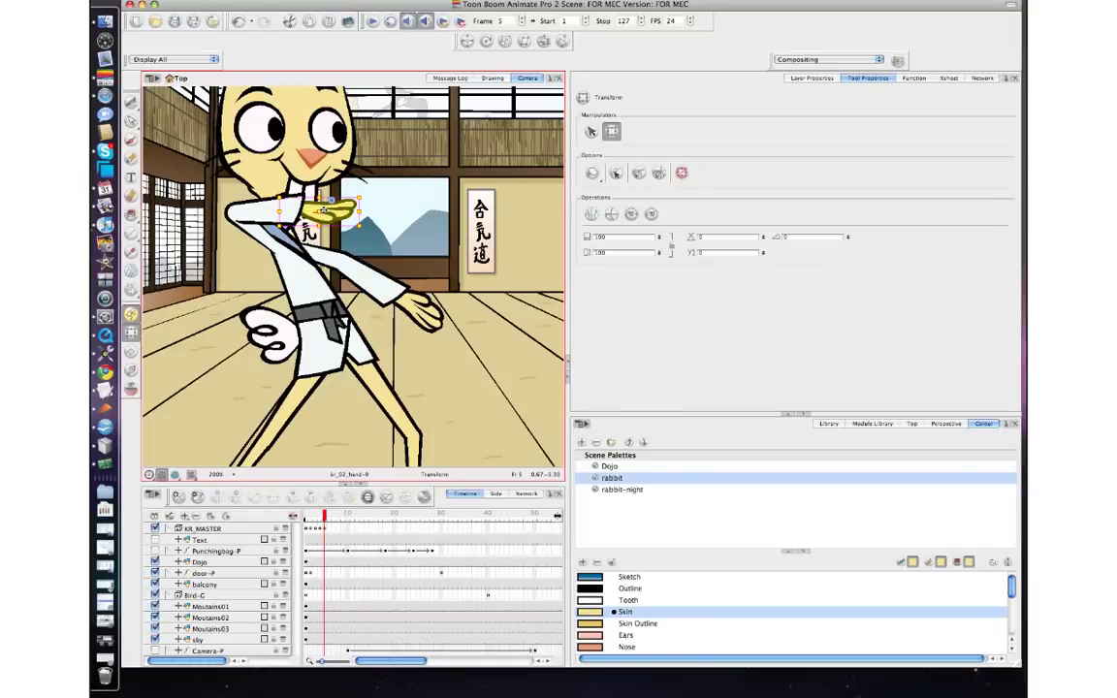
{"action": "left_click_drag", "start_coordinate": [324, 209], "coordinate": [369, 186]}
{"action": "key", "text": "comma"}
{"action": "key", "text": "comma"}
{"action": "key", "text": "comma"}
{"action": "key", "text": "period"}
{"action": "key", "text": "period"}
{"action": "key", "text": "period"}
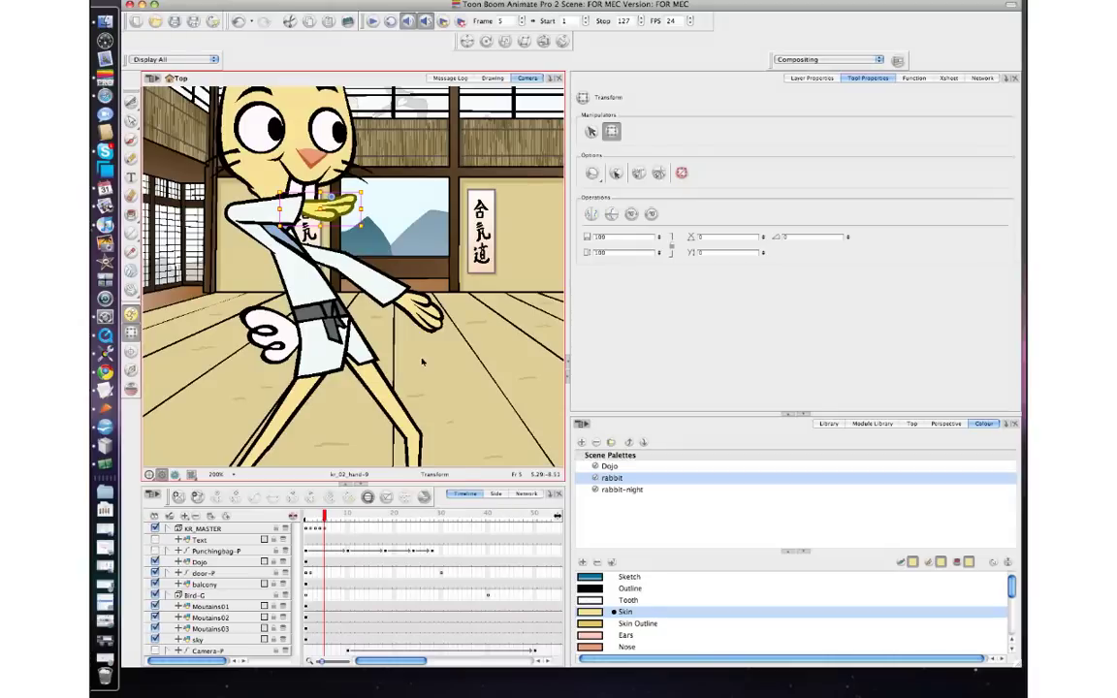
Compare the kr_02 foot and the leg placement between frames 4 and 5.
{"action": "scroll", "coordinate": [386, 318], "scroll_direction": "down", "scroll_amount": 5}
{"action": "key", "text": "comma"}
{"action": "key", "text": "period"}
{"action": "left_click", "coordinate": [225, 363]}
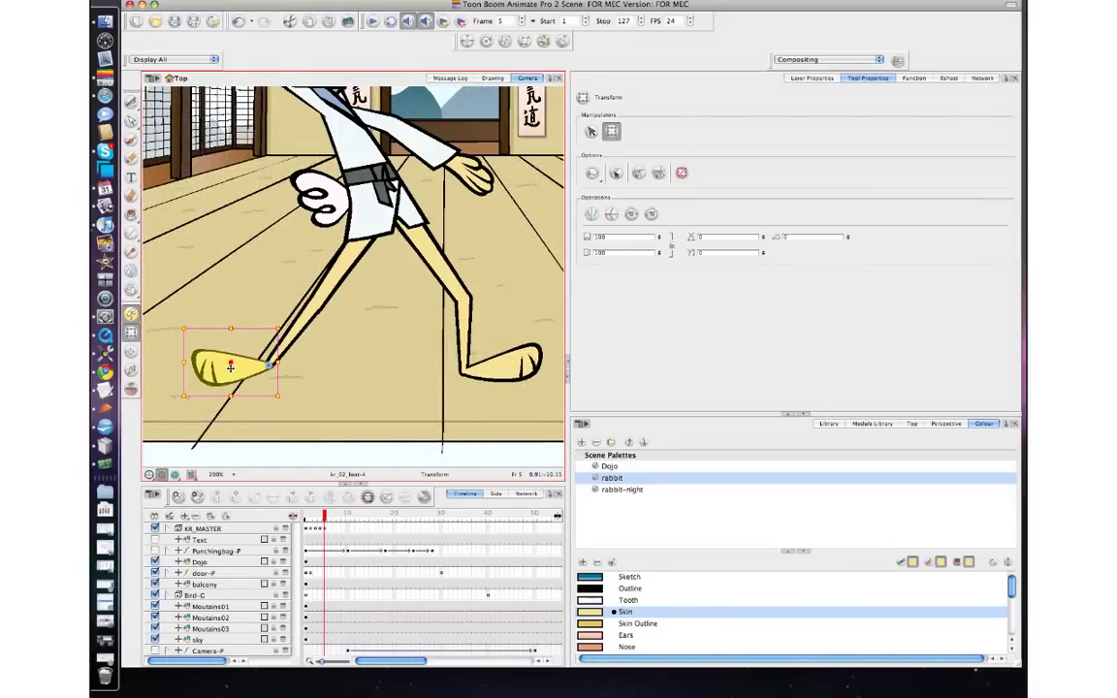
{"action": "key", "text": "comma"}
{"action": "key", "text": "period"}
{"action": "key", "text": "comma"}
{"action": "key", "text": "period"}
Compare the kr_01 foot between frames 4 and 5 and slightly adjust its shape from the upper edge.
{"action": "left_click", "coordinate": [538, 361]}
{"action": "key", "text": "comma"}
{"action": "key", "text": "period"}
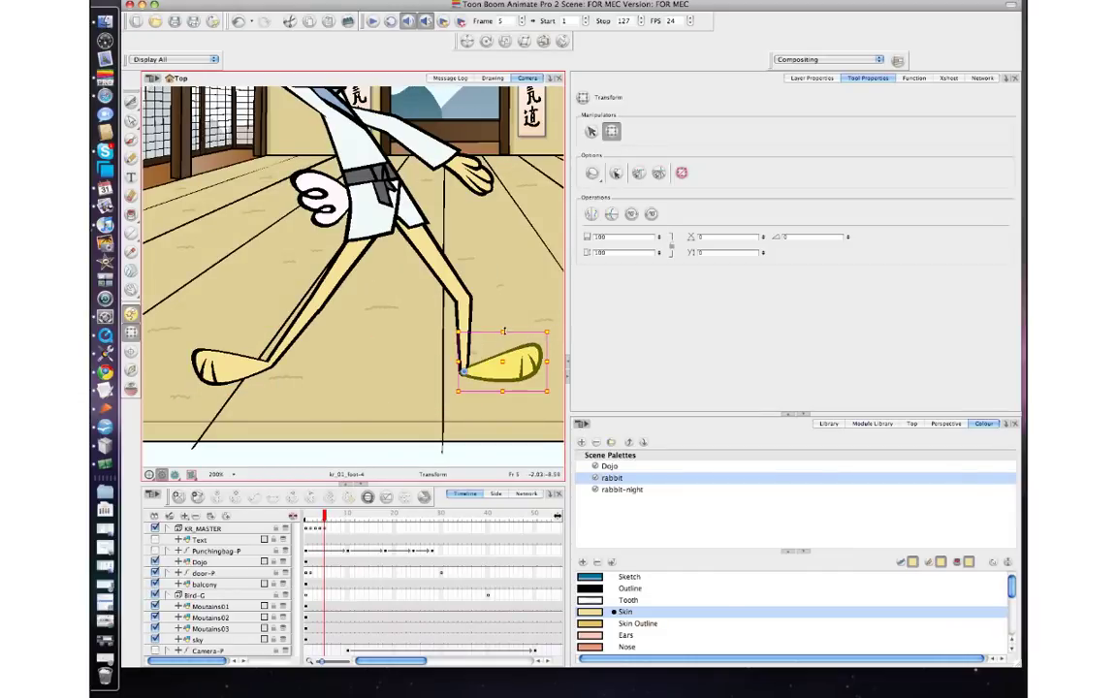
{"action": "key", "text": "comma"}
{"action": "key", "text": "period"}
{"action": "key", "text": "comma"}
{"action": "key", "text": "period"}
{"action": "key", "text": "comma"}
{"action": "key", "text": "period"}
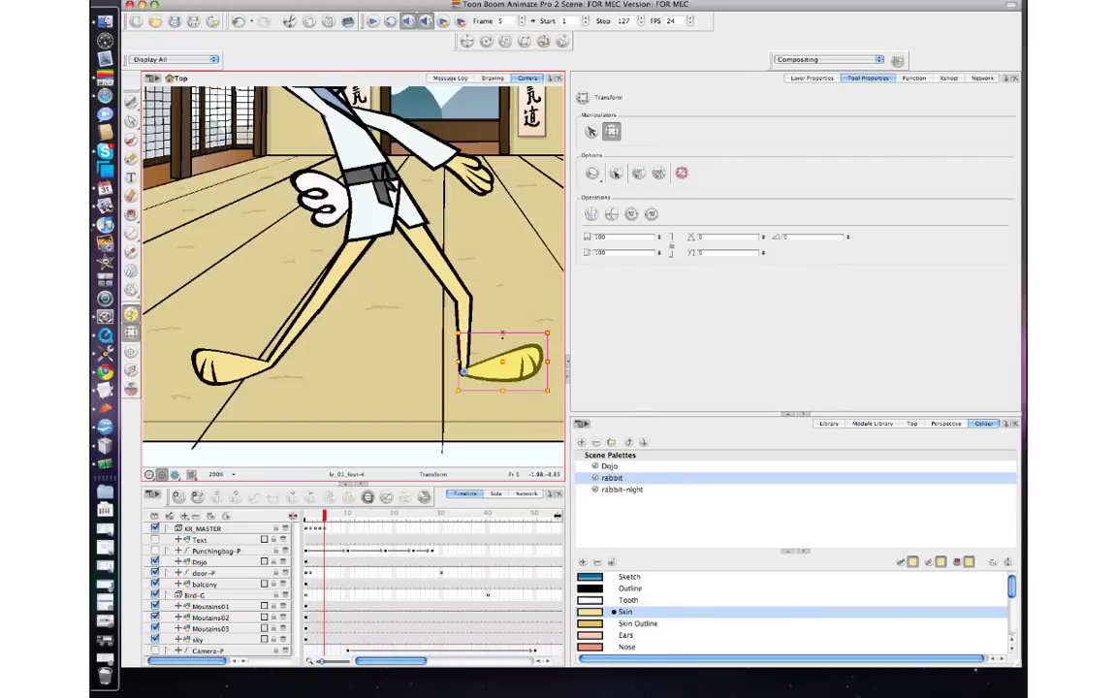
{"action": "left_click_drag", "start_coordinate": [526, 332], "coordinate": [505, 333]}
{"action": "key", "text": "."}
{"action": "key", "text": "."}
{"action": "key", "text": "."}
Fine-tune the kr_01 thigh's angle beneath the jacket.
{"action": "left_click_drag", "start_coordinate": [424, 296], "coordinate": [399, 372]}
{"action": "left_click", "coordinate": [410, 340]}
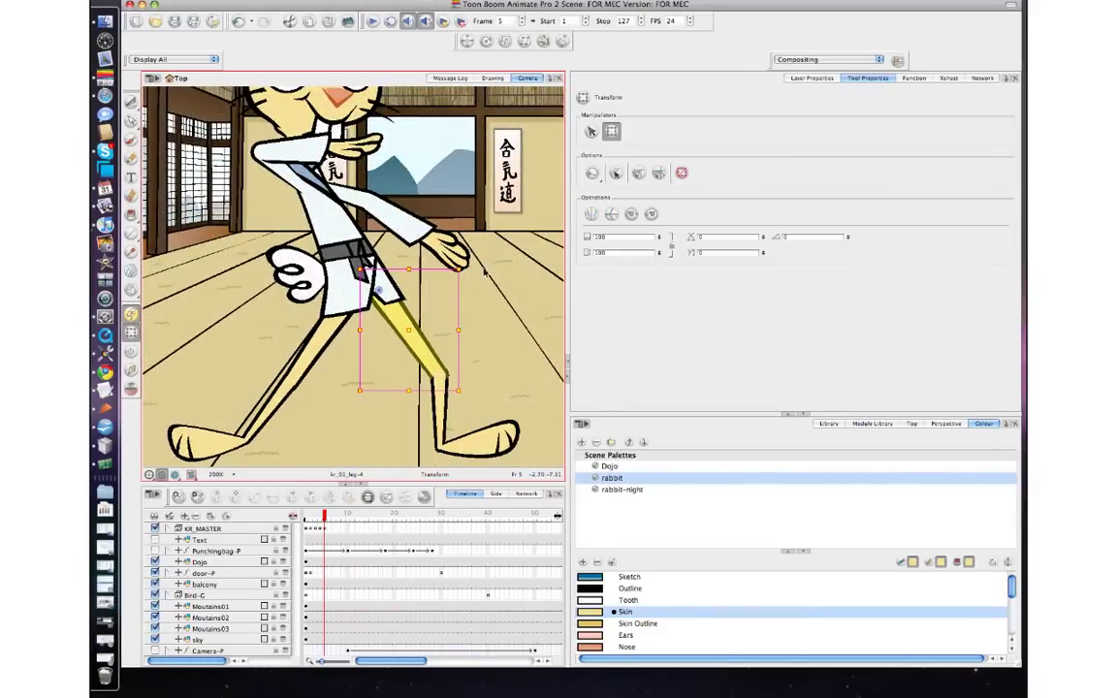
{"action": "mouse_move", "coordinate": [460, 269]}
{"action": "left_mouse_down"}
{"action": "mouse_move", "coordinate": [419, 363]}
{"action": "mouse_move", "coordinate": [460, 270]}
{"action": "left_mouse_up"}
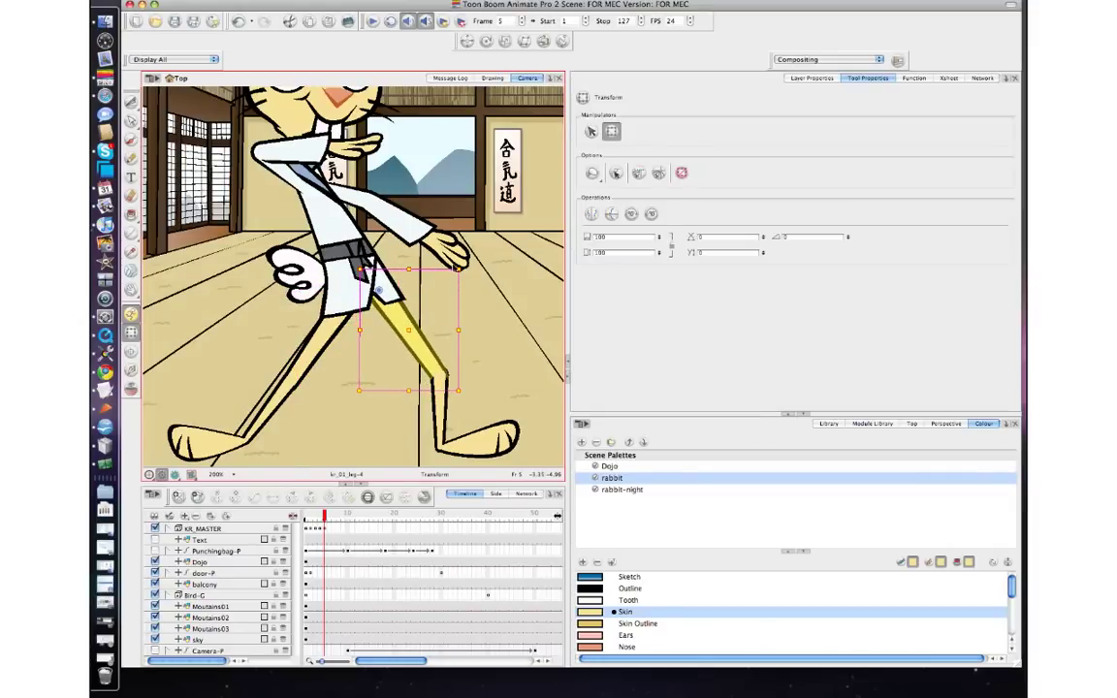